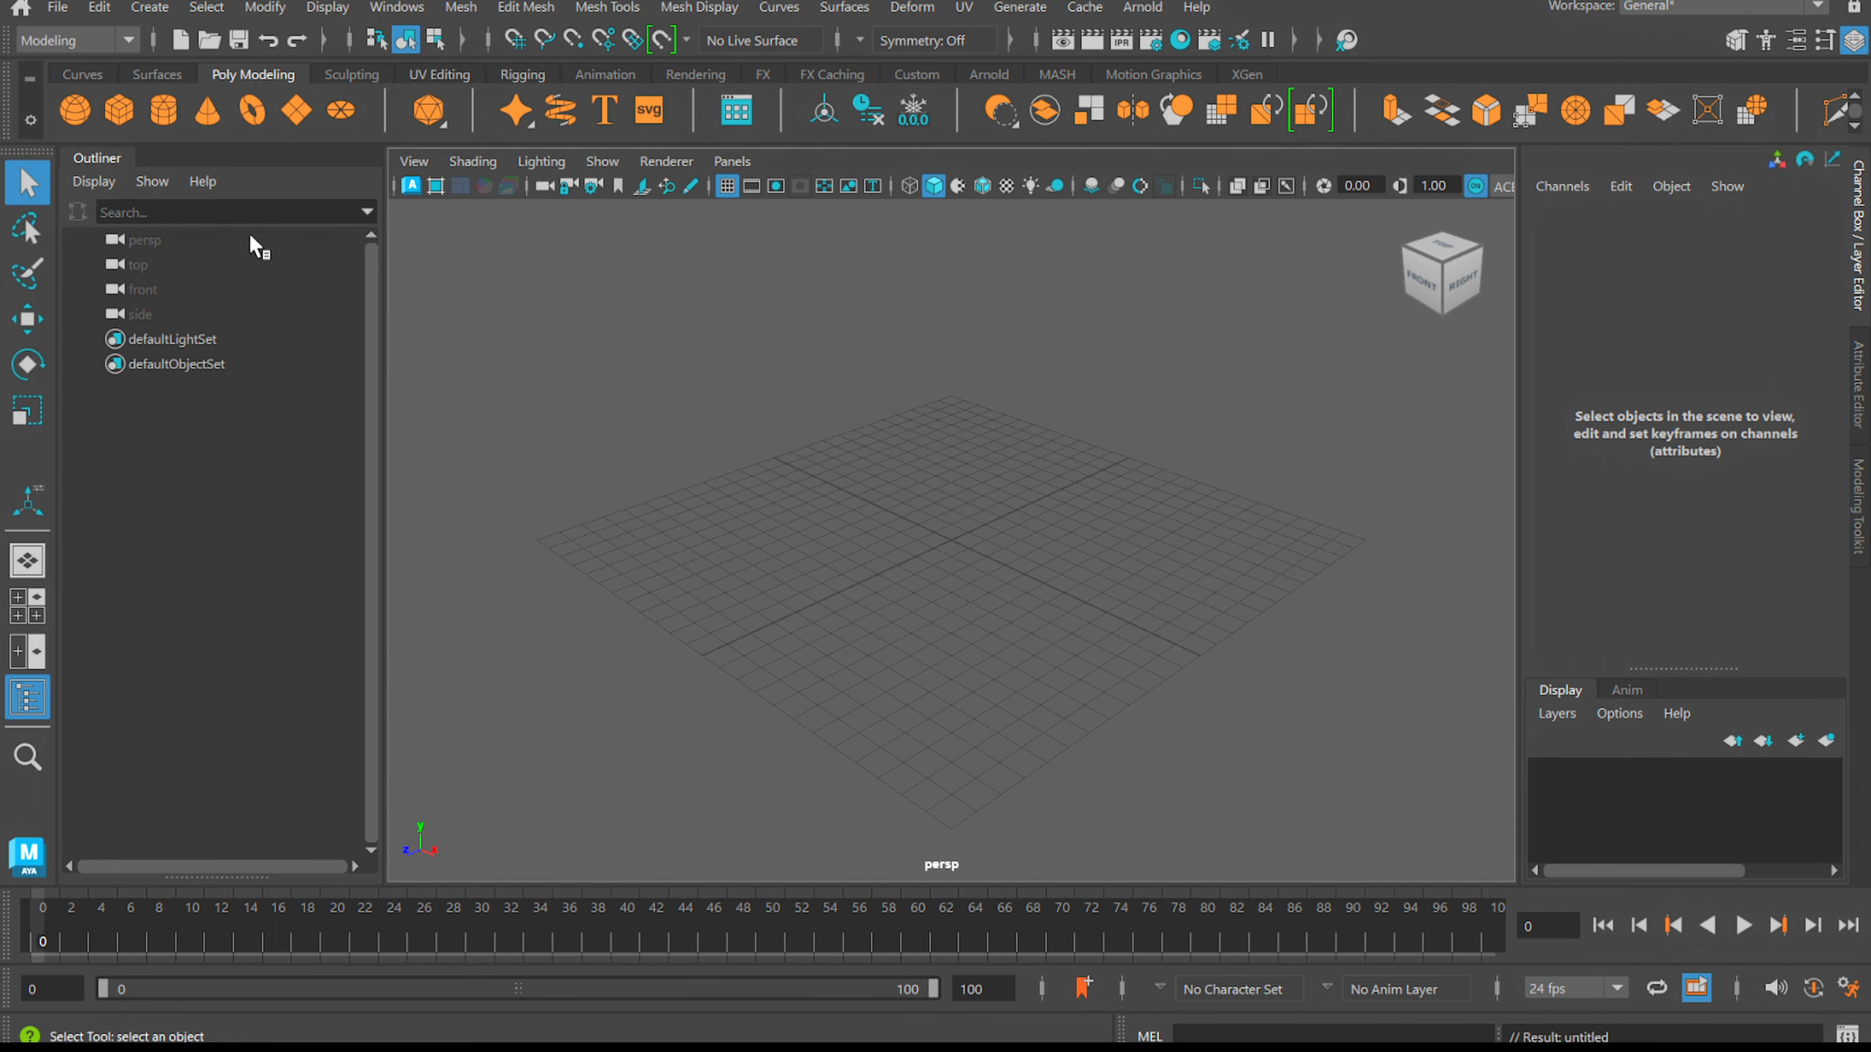
Create a polygon cylinder at the origin and set its radius to 5
{"action": "left_click", "coordinate": [159, 110]}
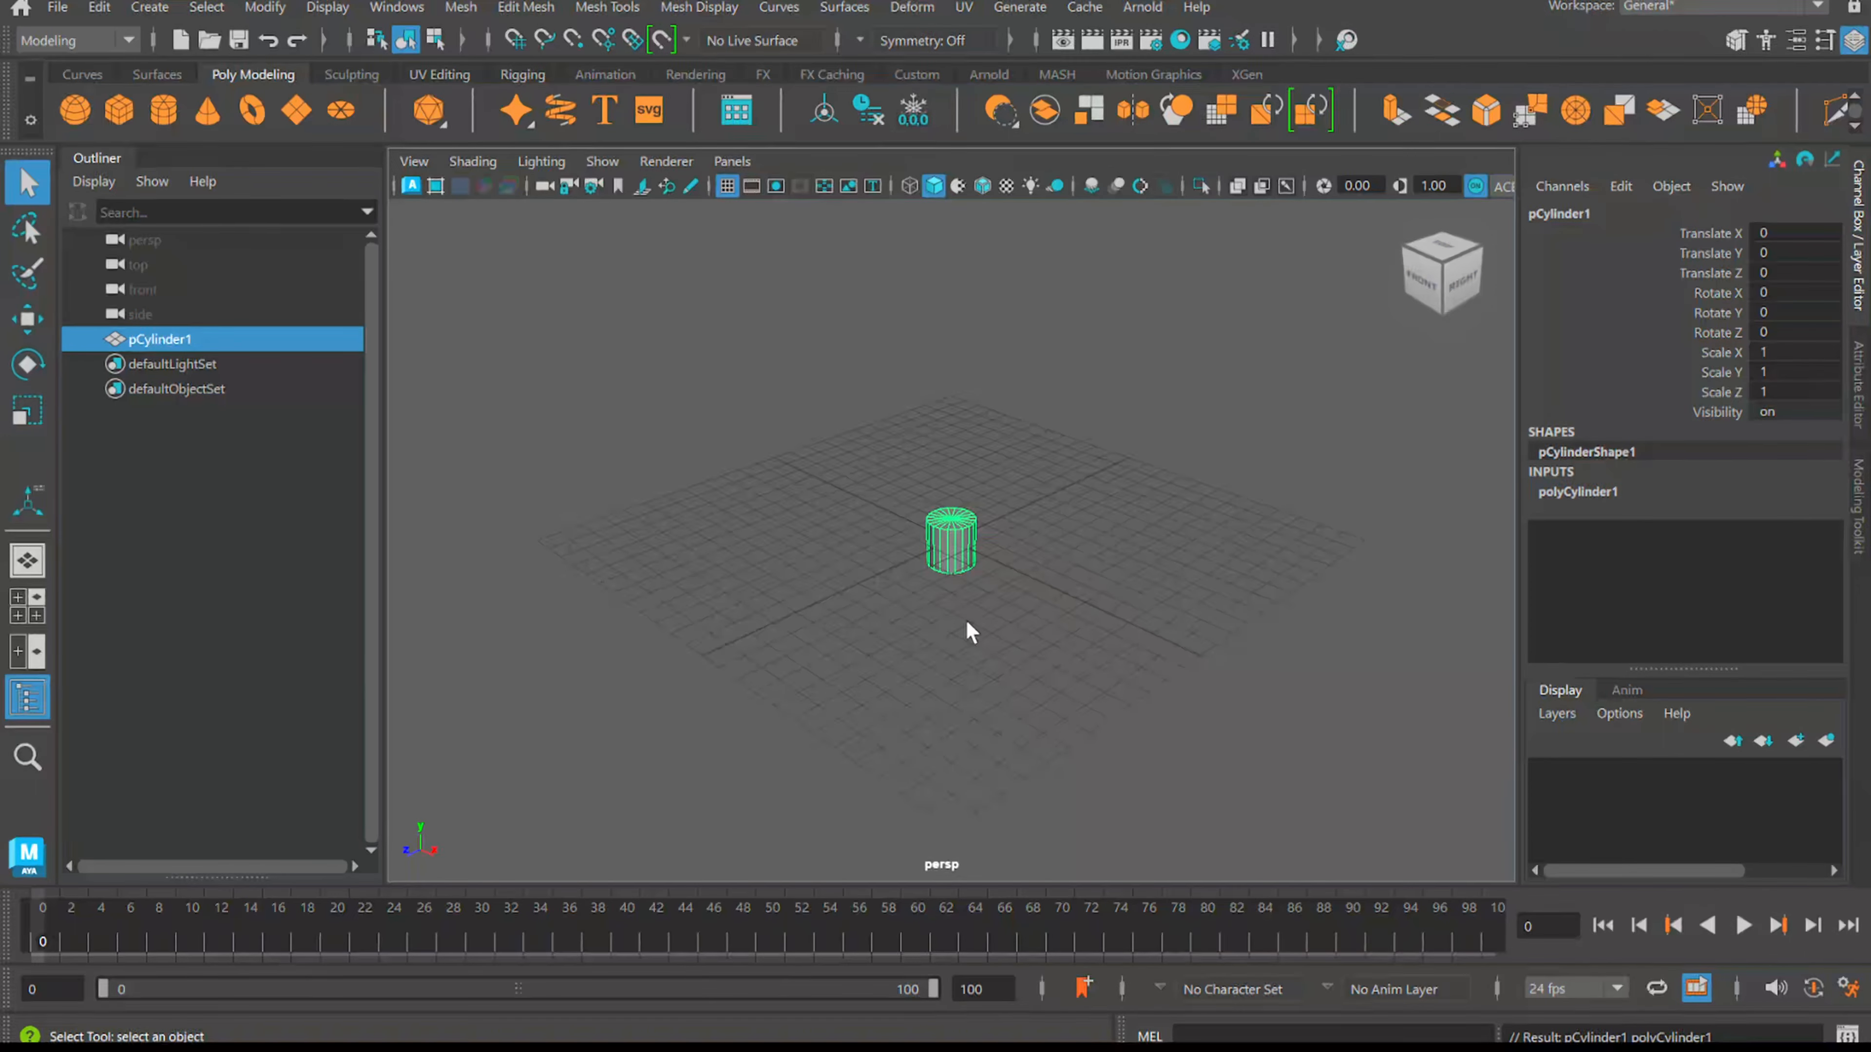
{"action": "scroll", "coordinate": [967, 622], "scroll_direction": "up", "scroll_amount": 5}
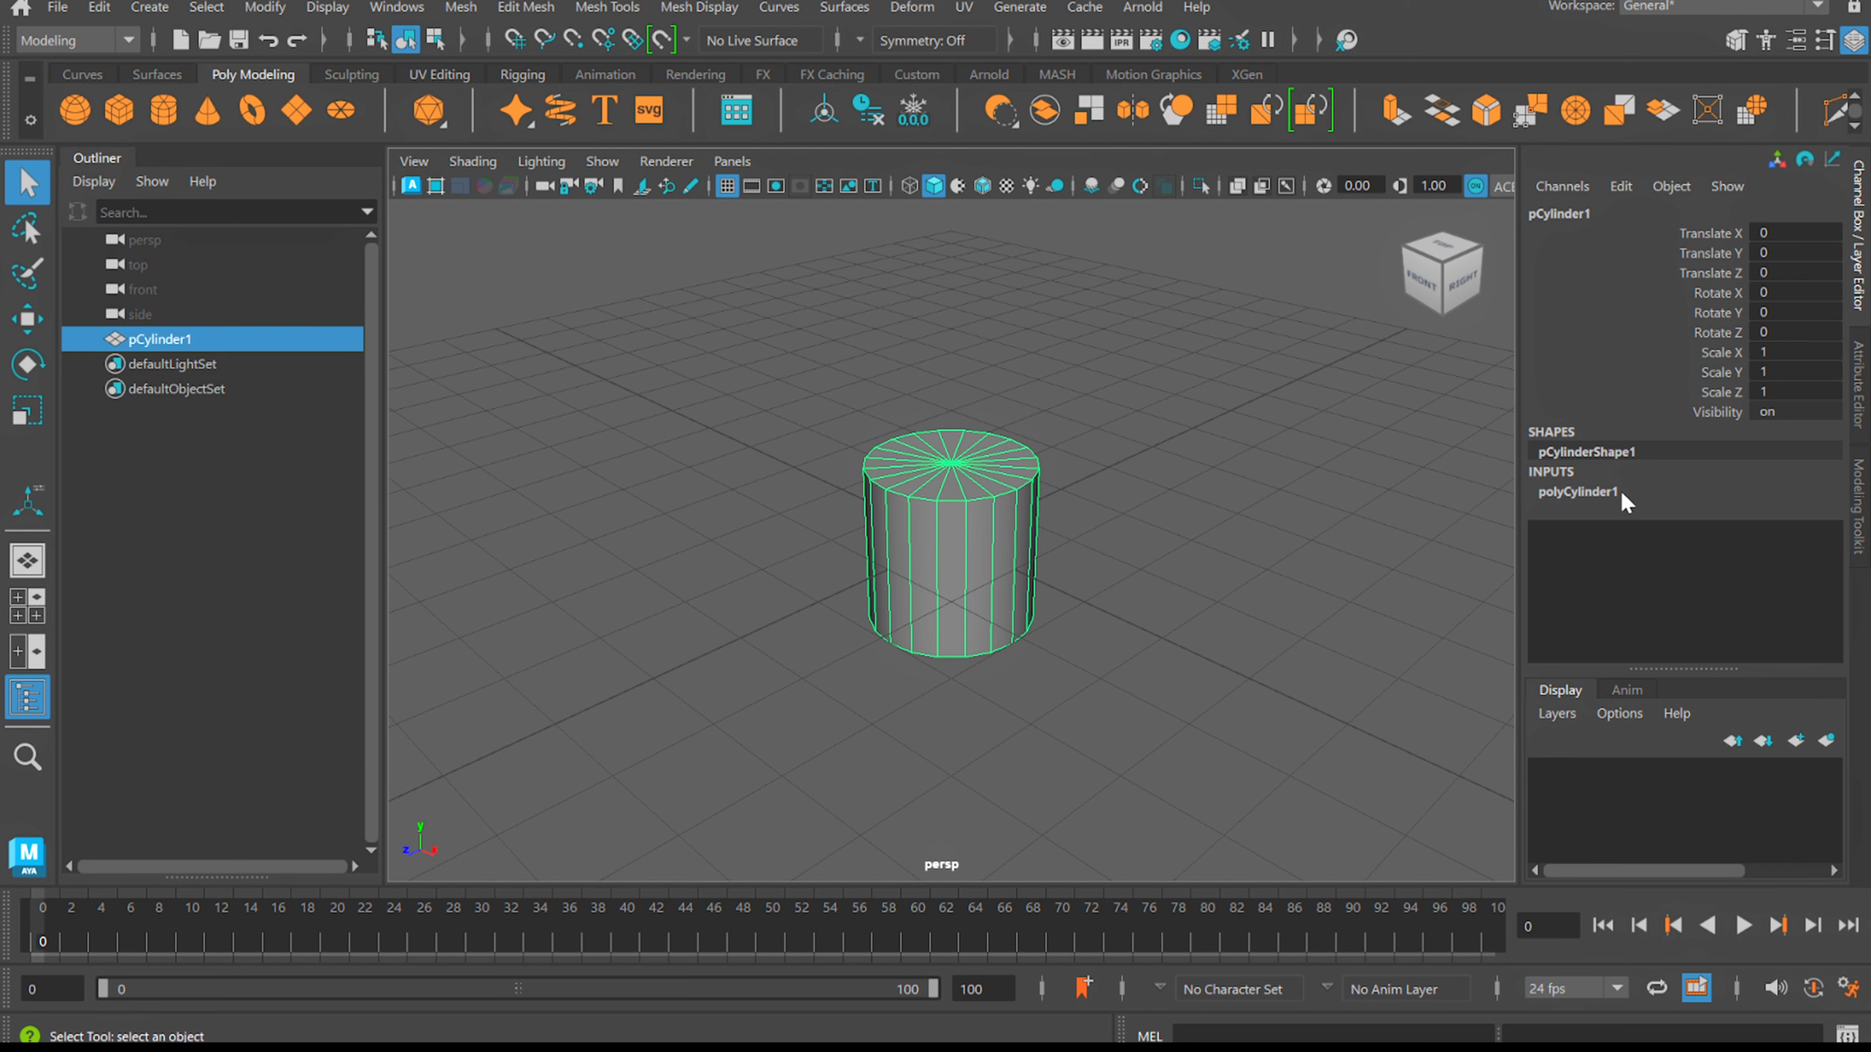
{"action": "left_click", "coordinate": [1590, 493]}
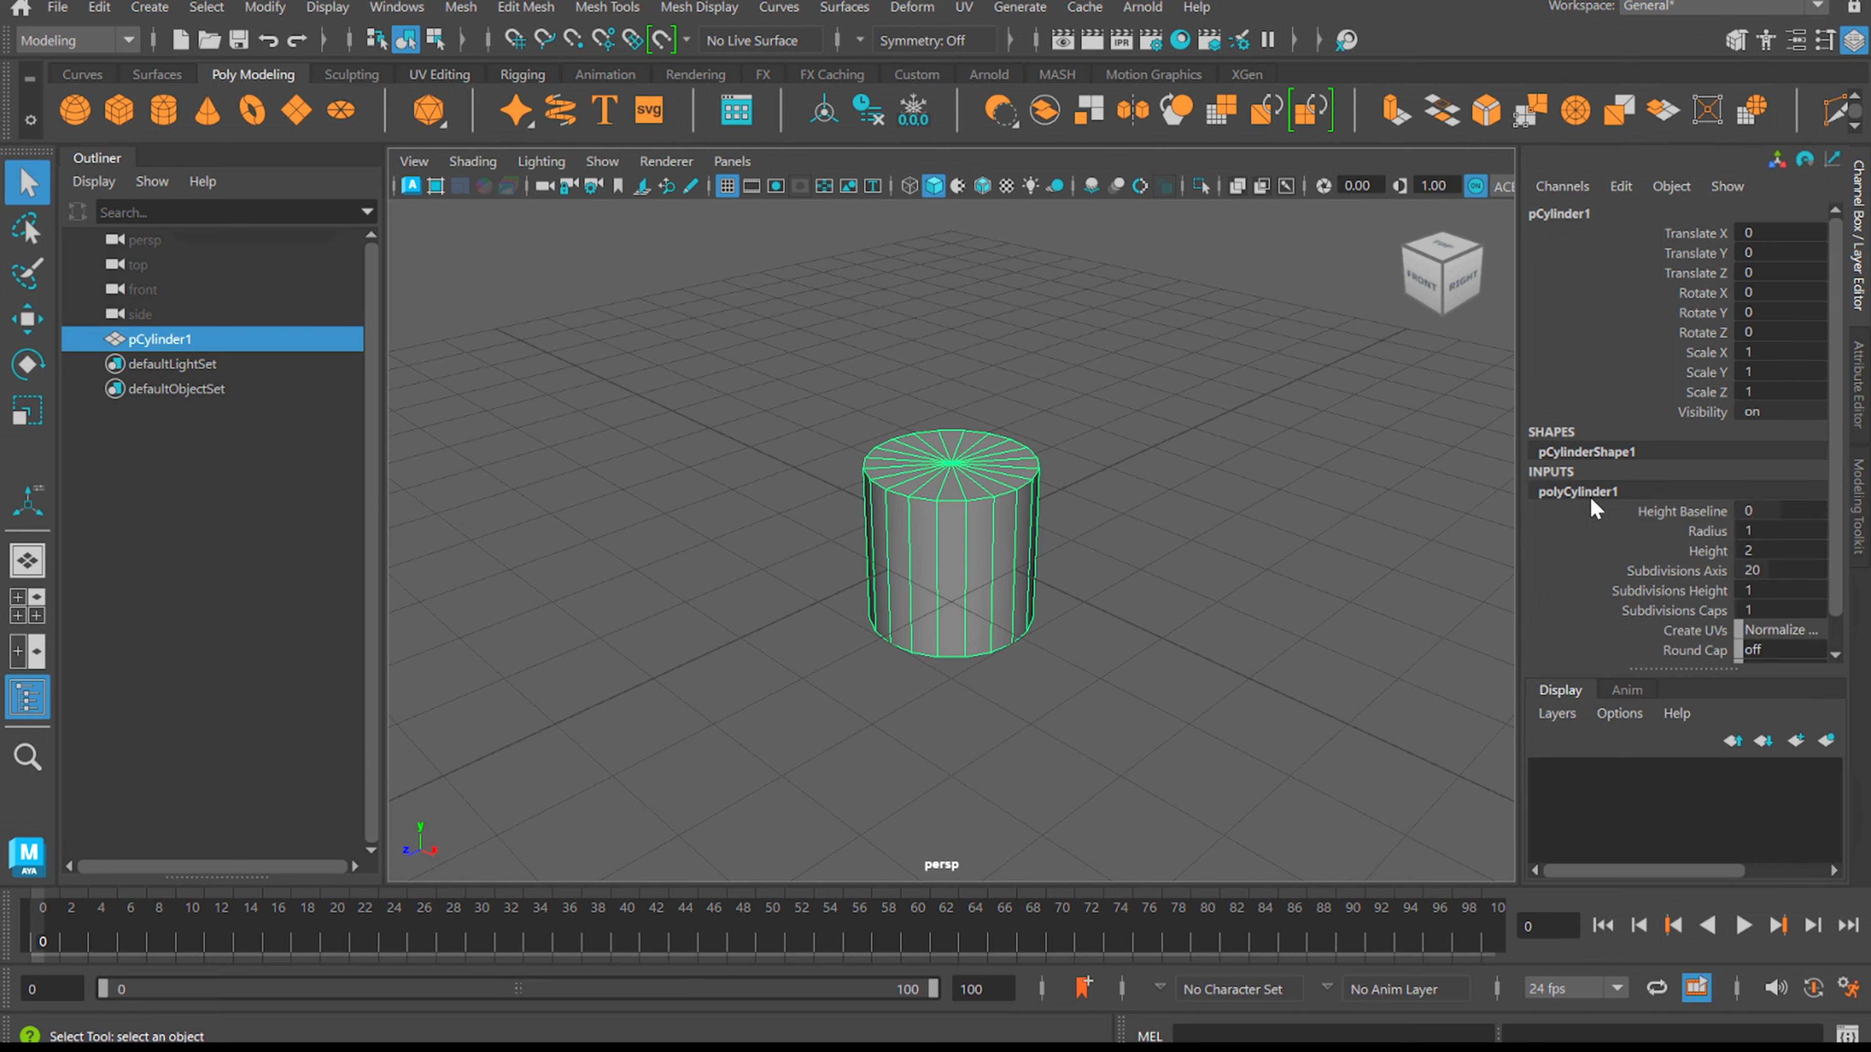
{"action": "left_click", "coordinate": [1652, 533]}
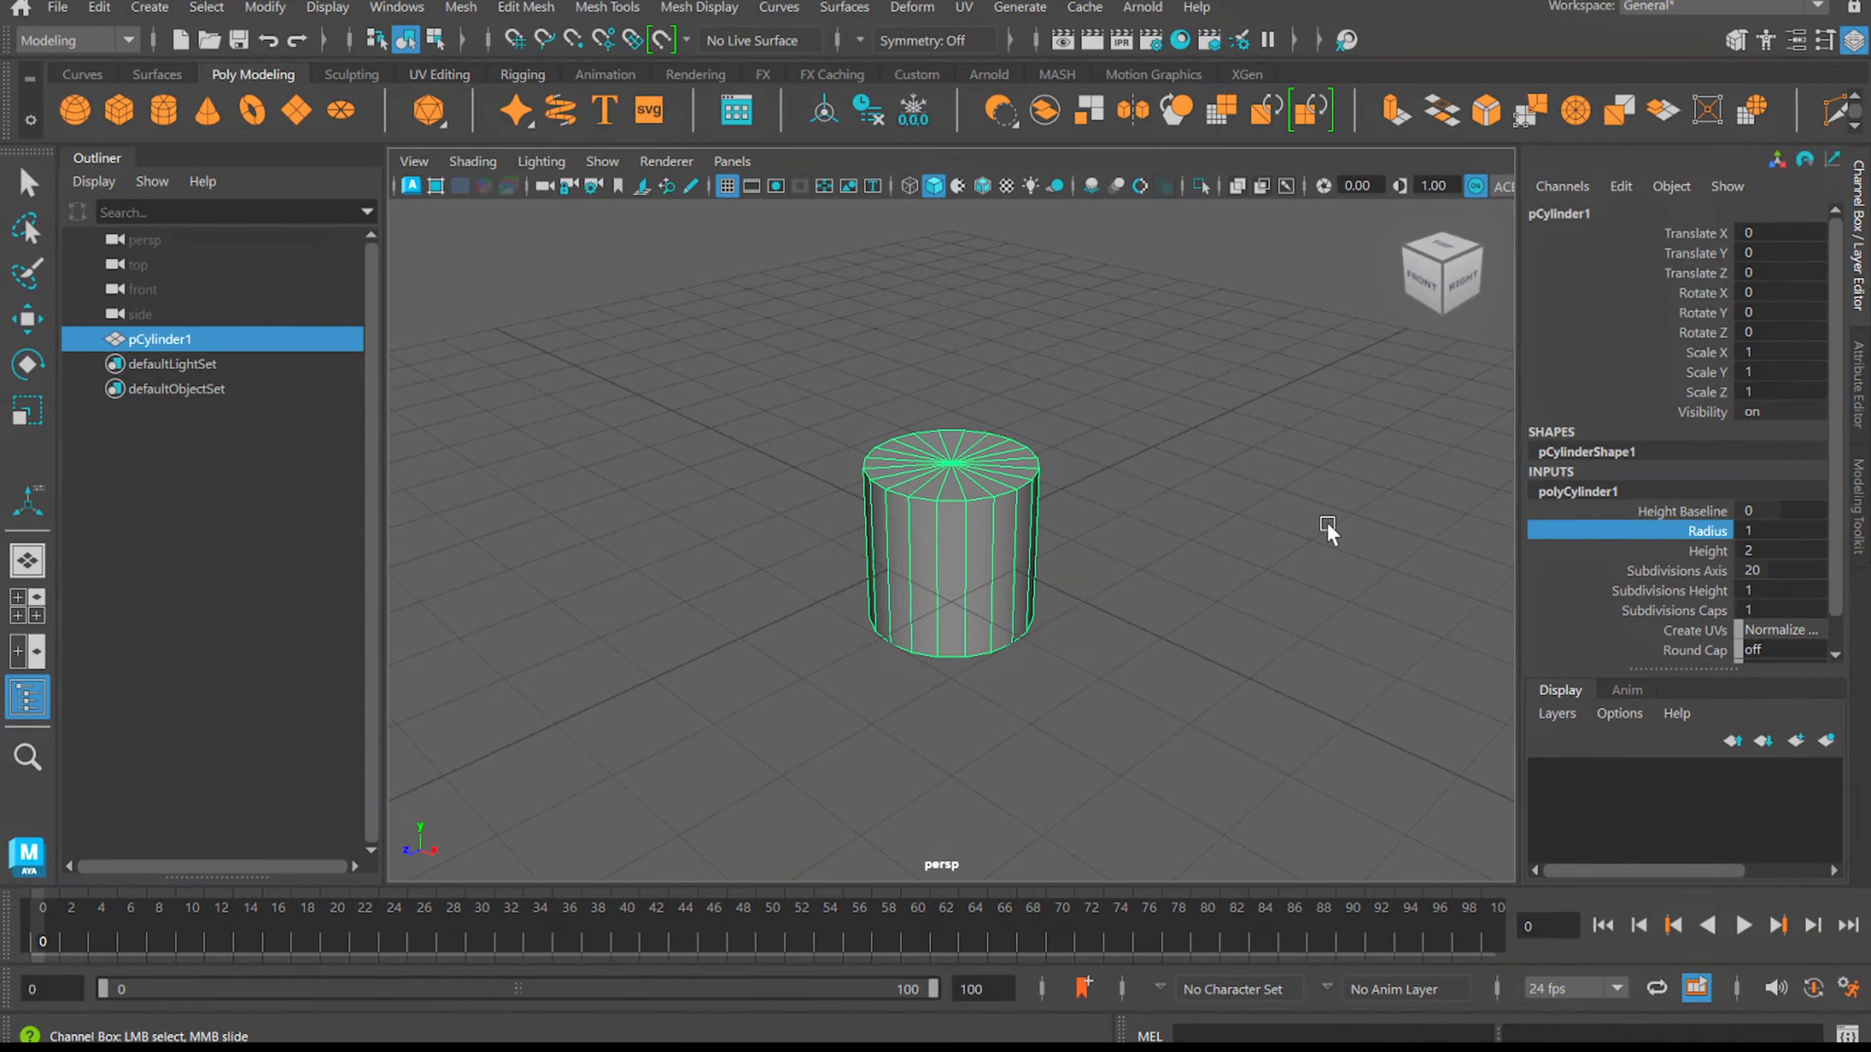
{"action": "middle_click_drag", "start_coordinate": [1152, 526], "coordinate": [1185, 530]}
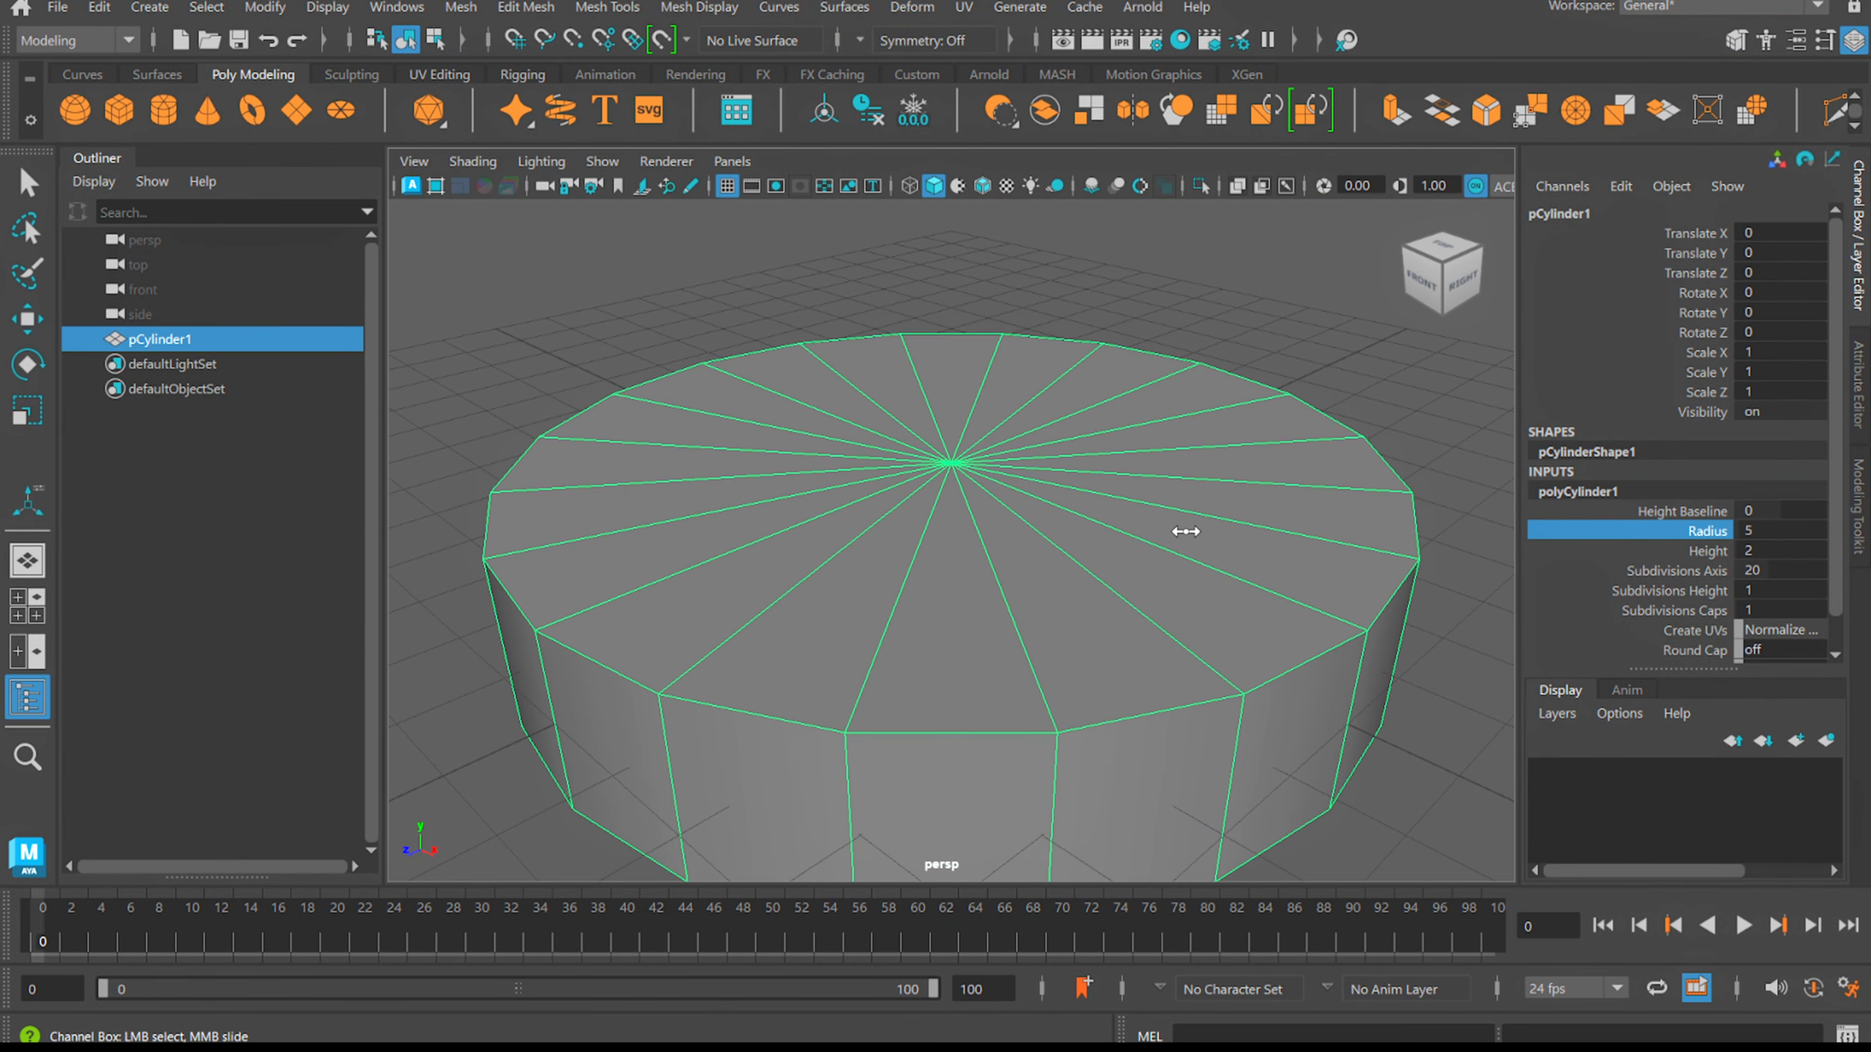
{"action": "scroll", "coordinate": [1158, 521], "scroll_direction": "down", "scroll_amount": 2}
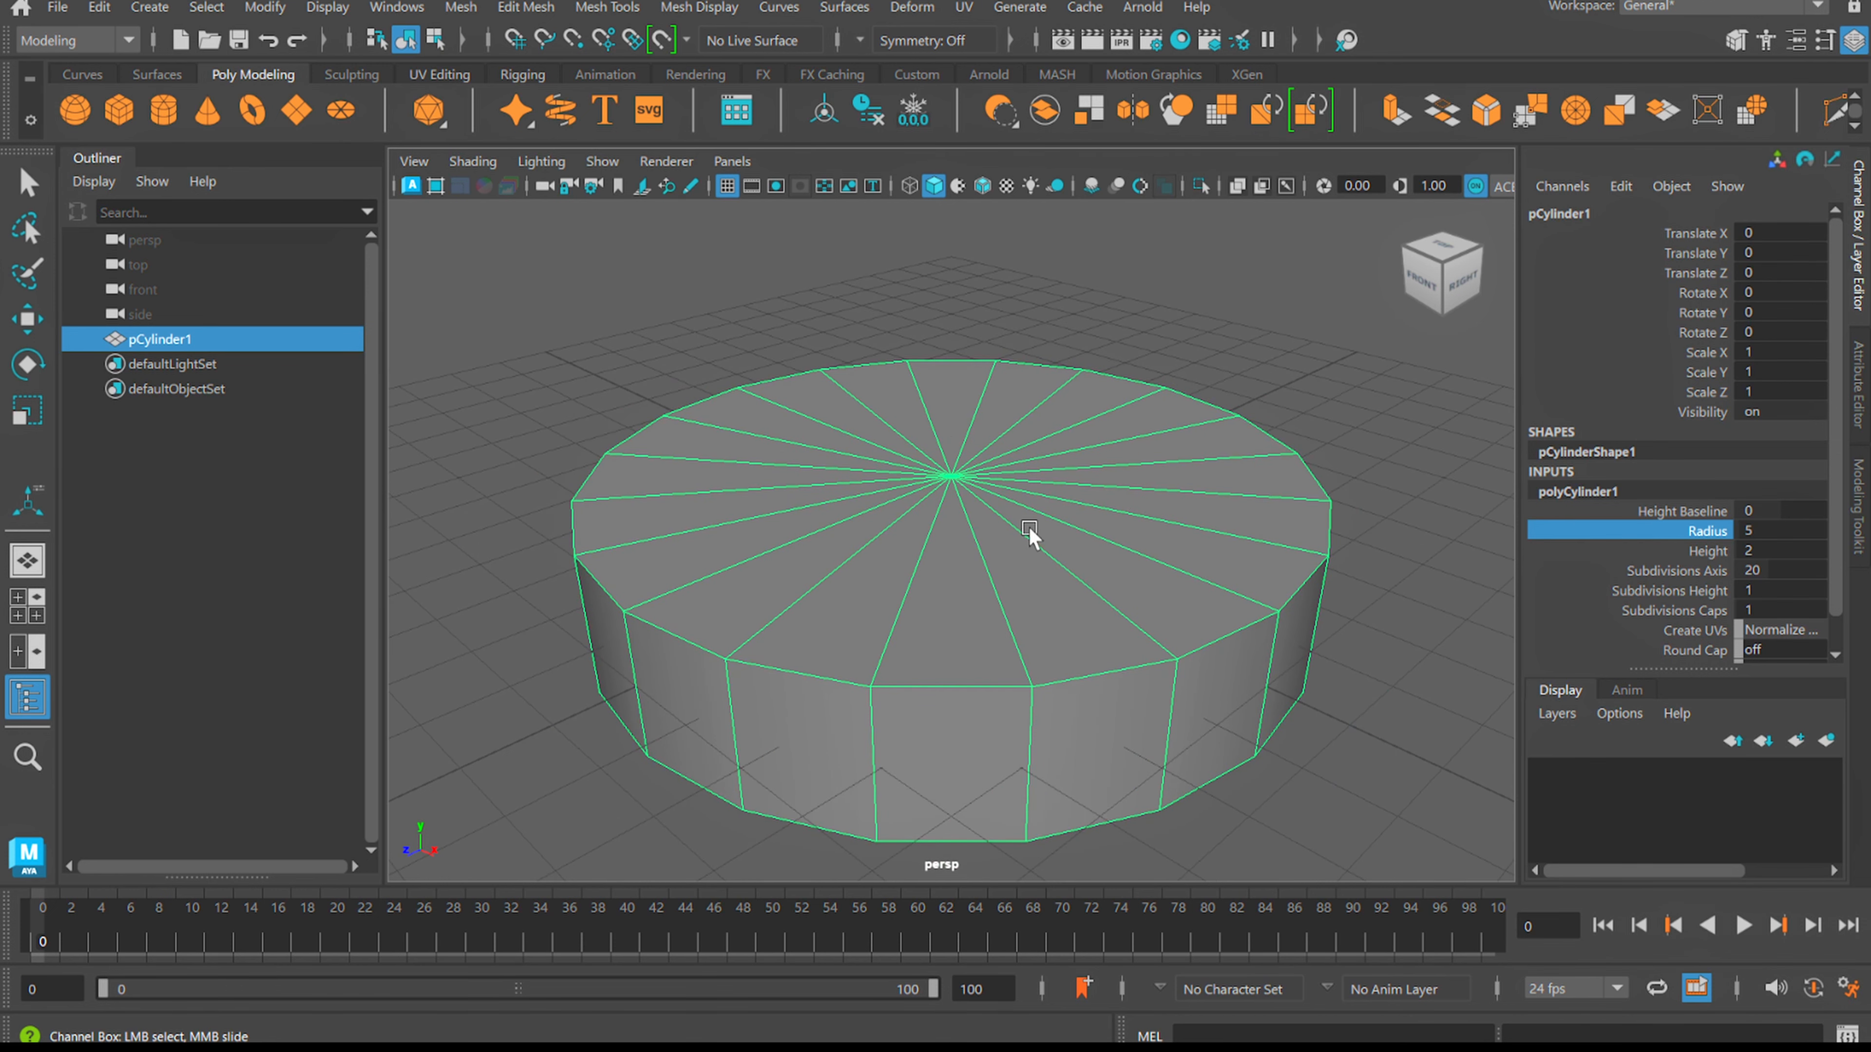
Delete all of the cylinder's top cap faces, keeping the bottom cap and side faces
{"action": "right_click", "coordinate": [954, 430]}
{"action": "left_click", "coordinate": [953, 435]}
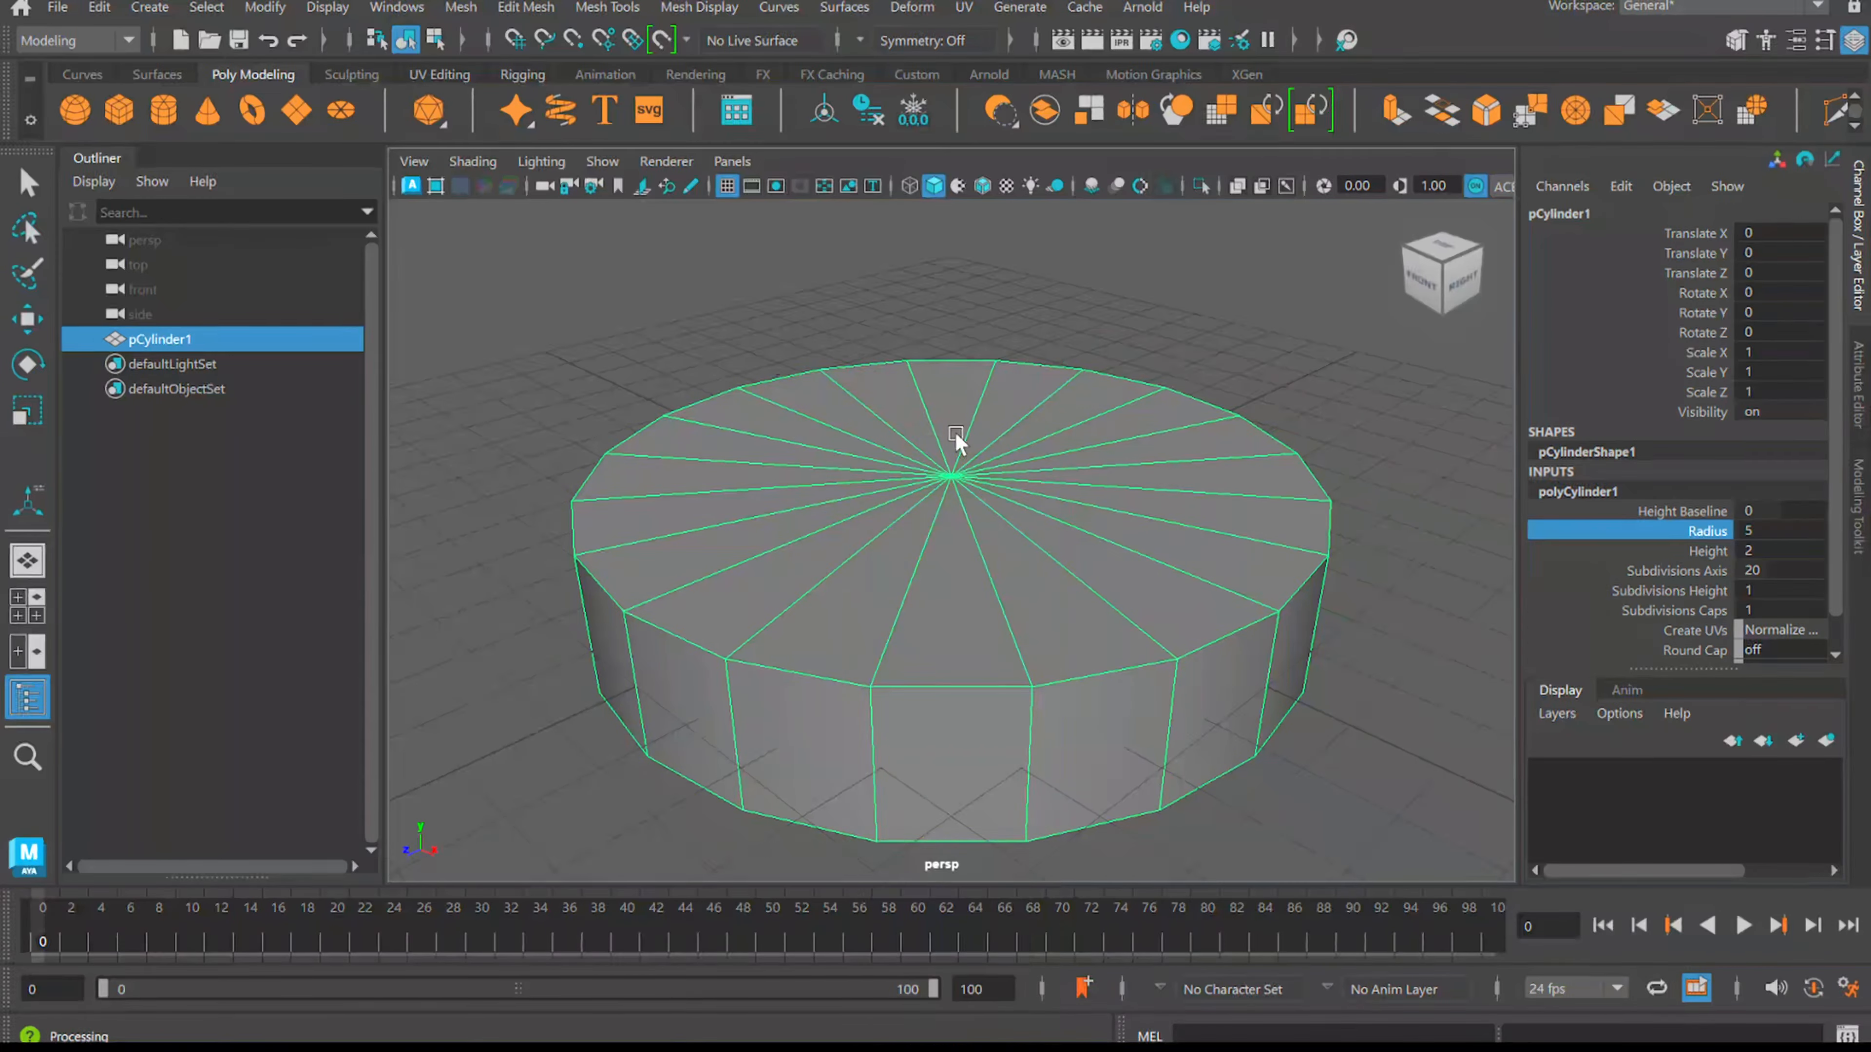
{"action": "key", "text": "space"}
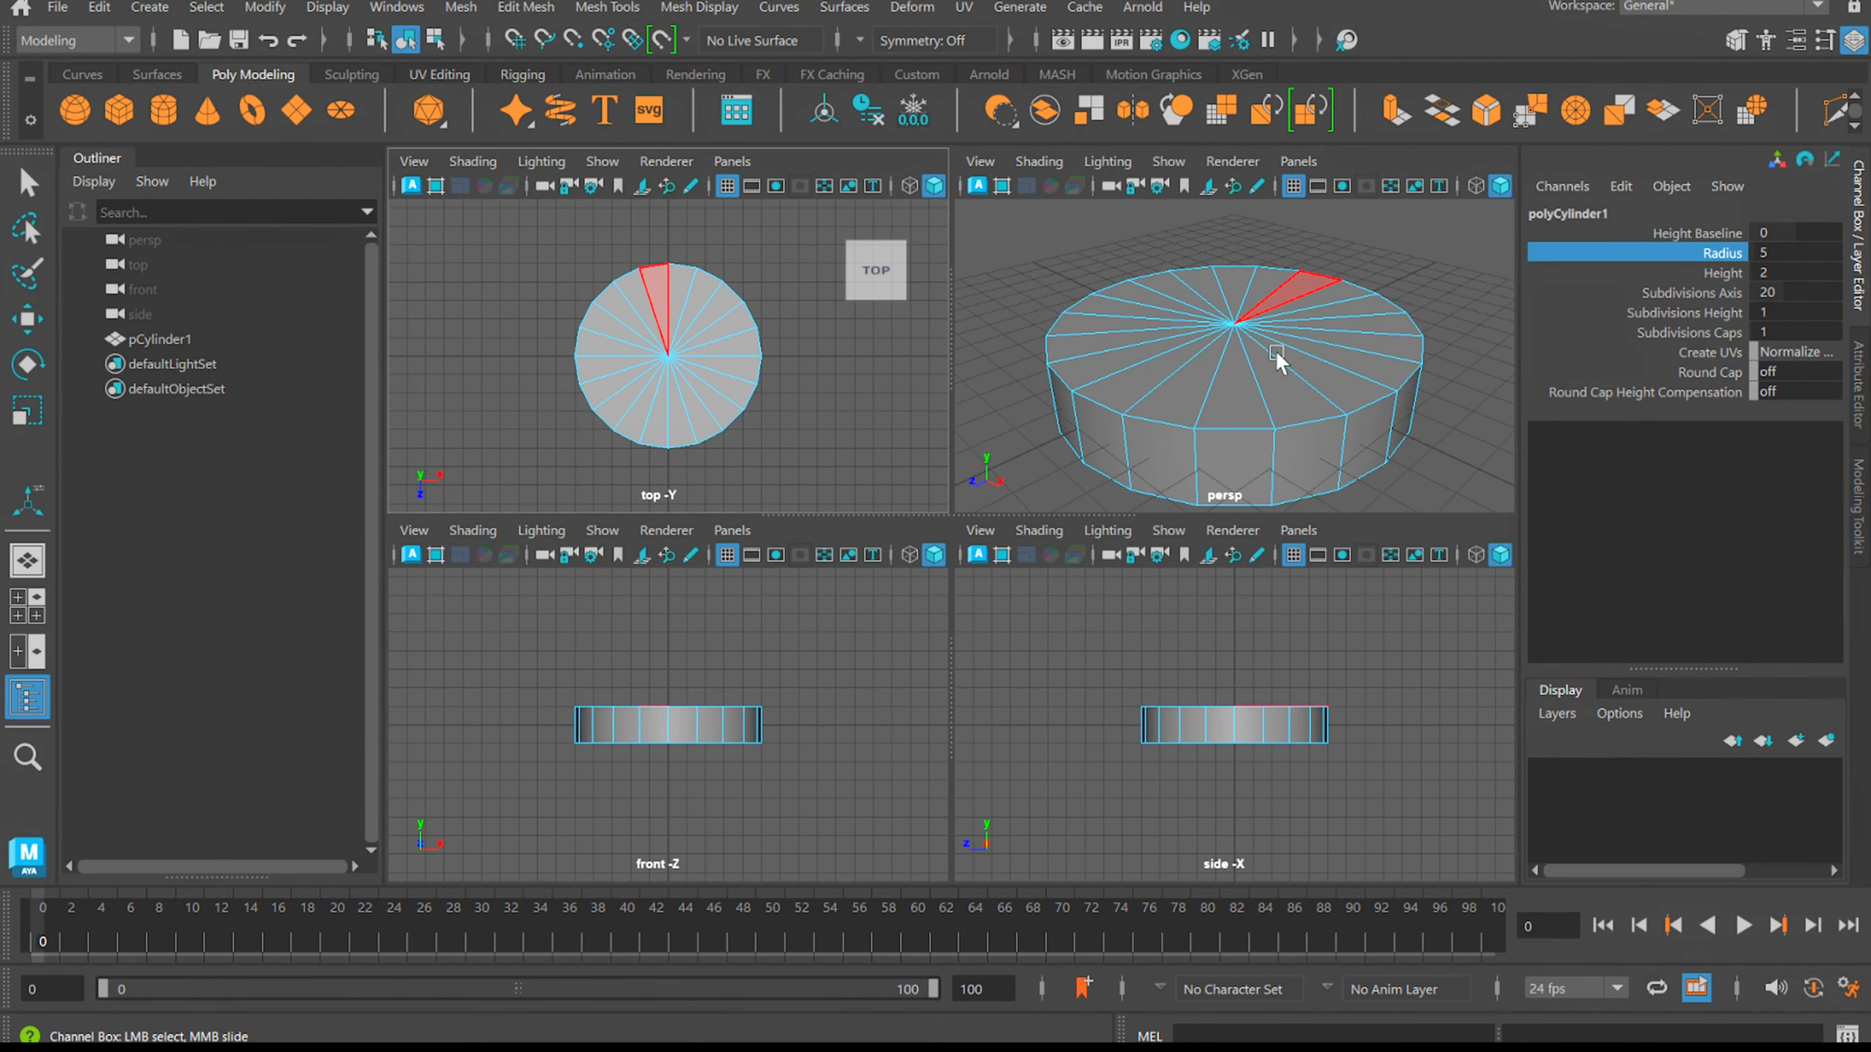
{"action": "key", "text": "space"}
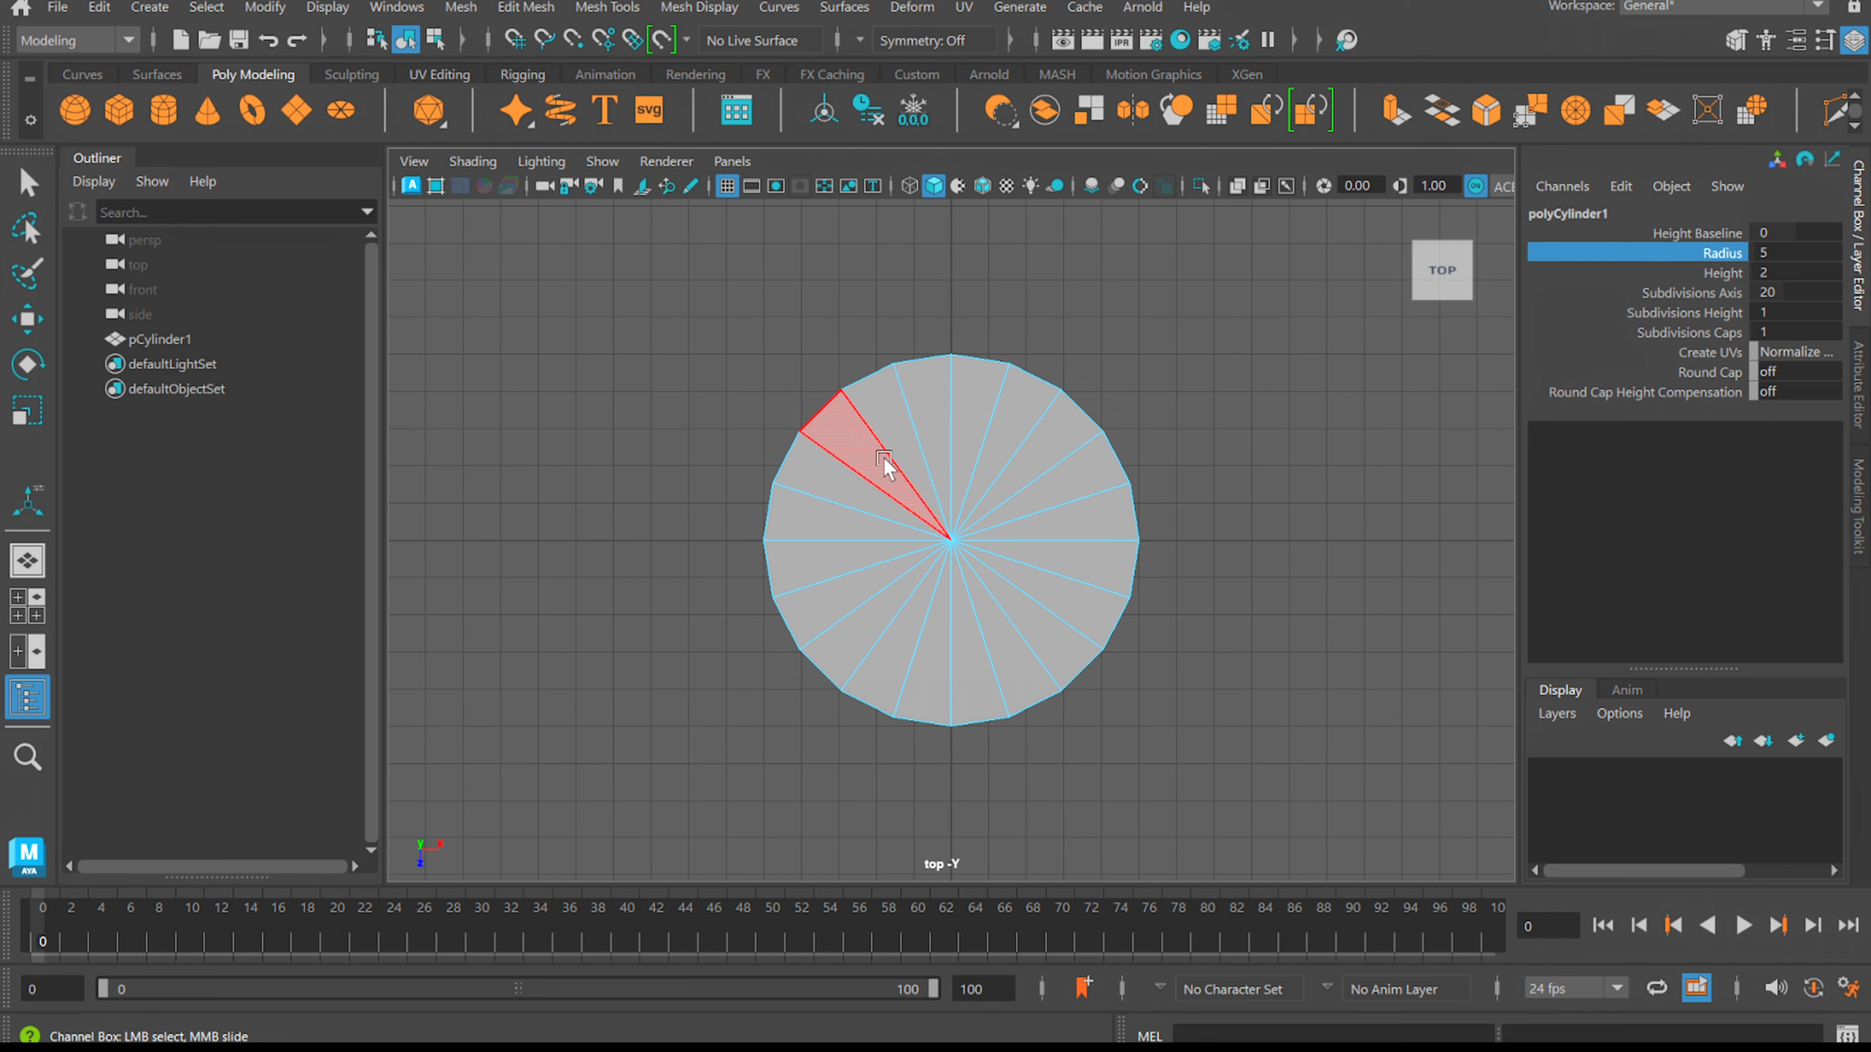
{"action": "left_click_drag", "start_coordinate": [884, 459], "coordinate": [1058, 648]}
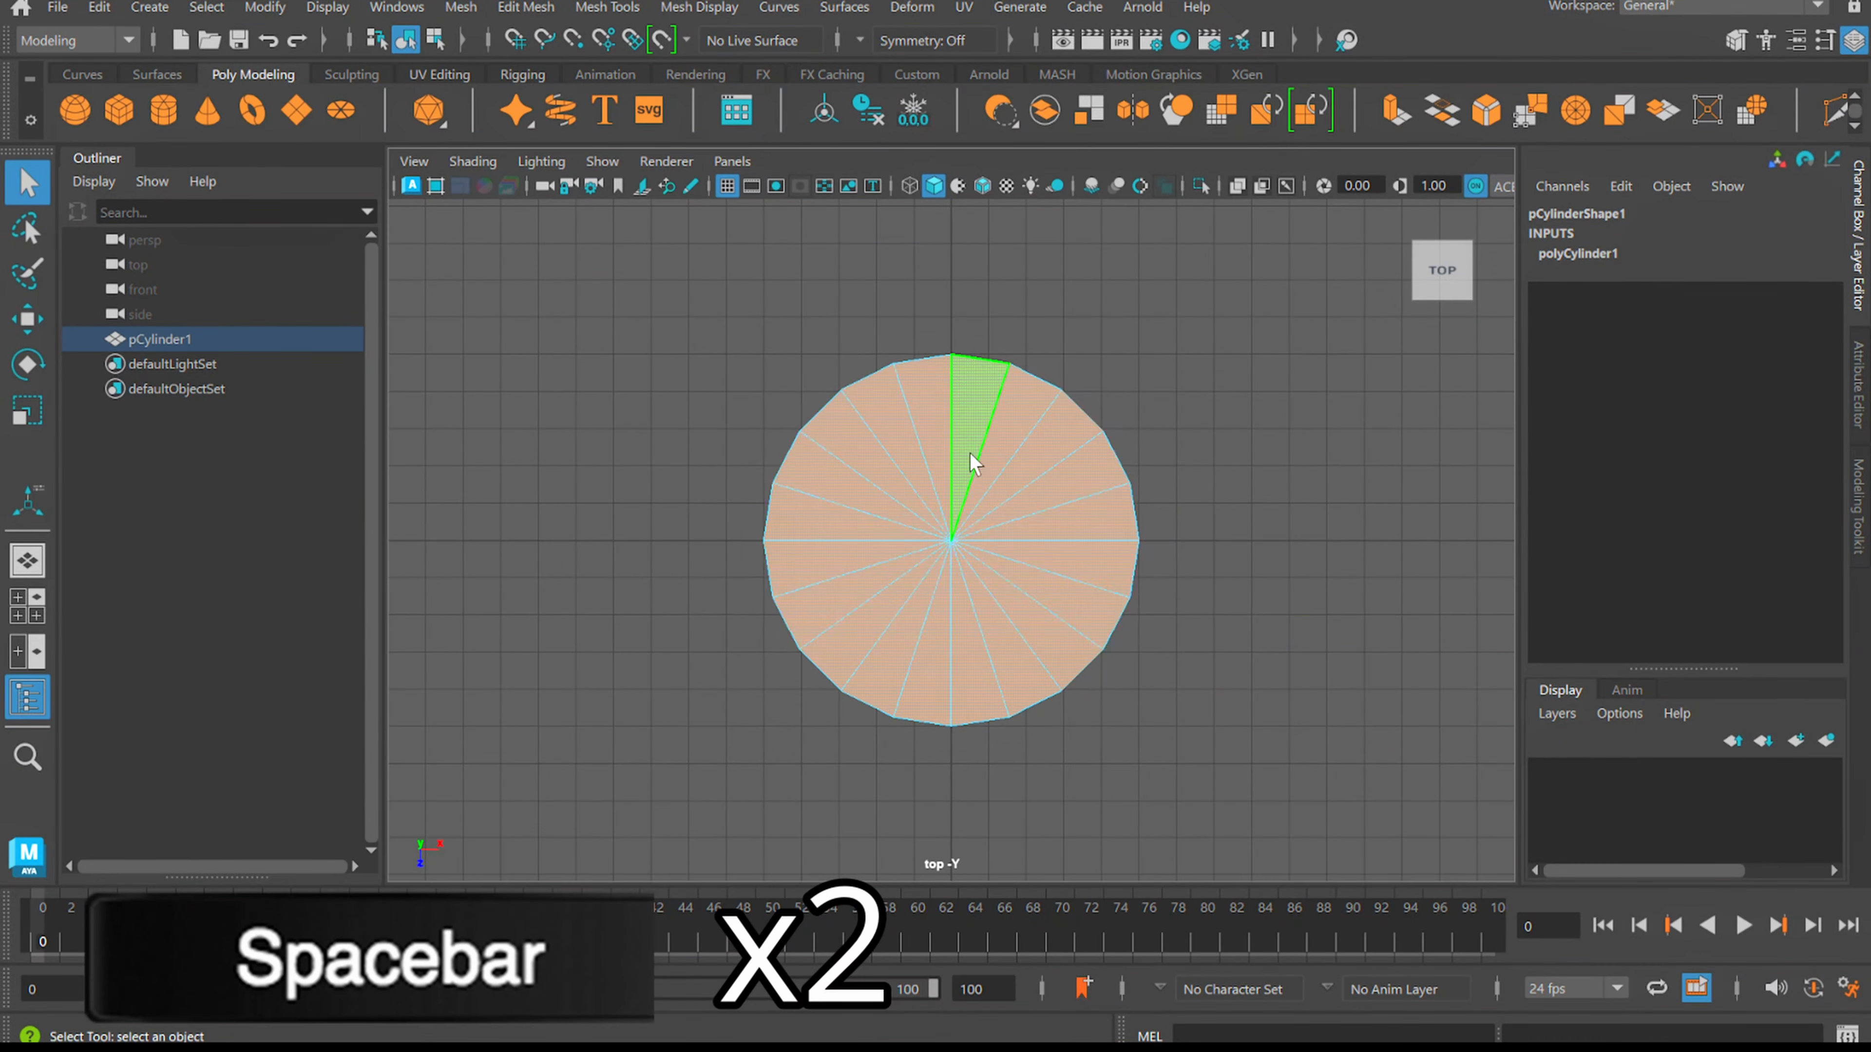
{"action": "key", "text": "space"}
{"action": "key", "text": "space"}
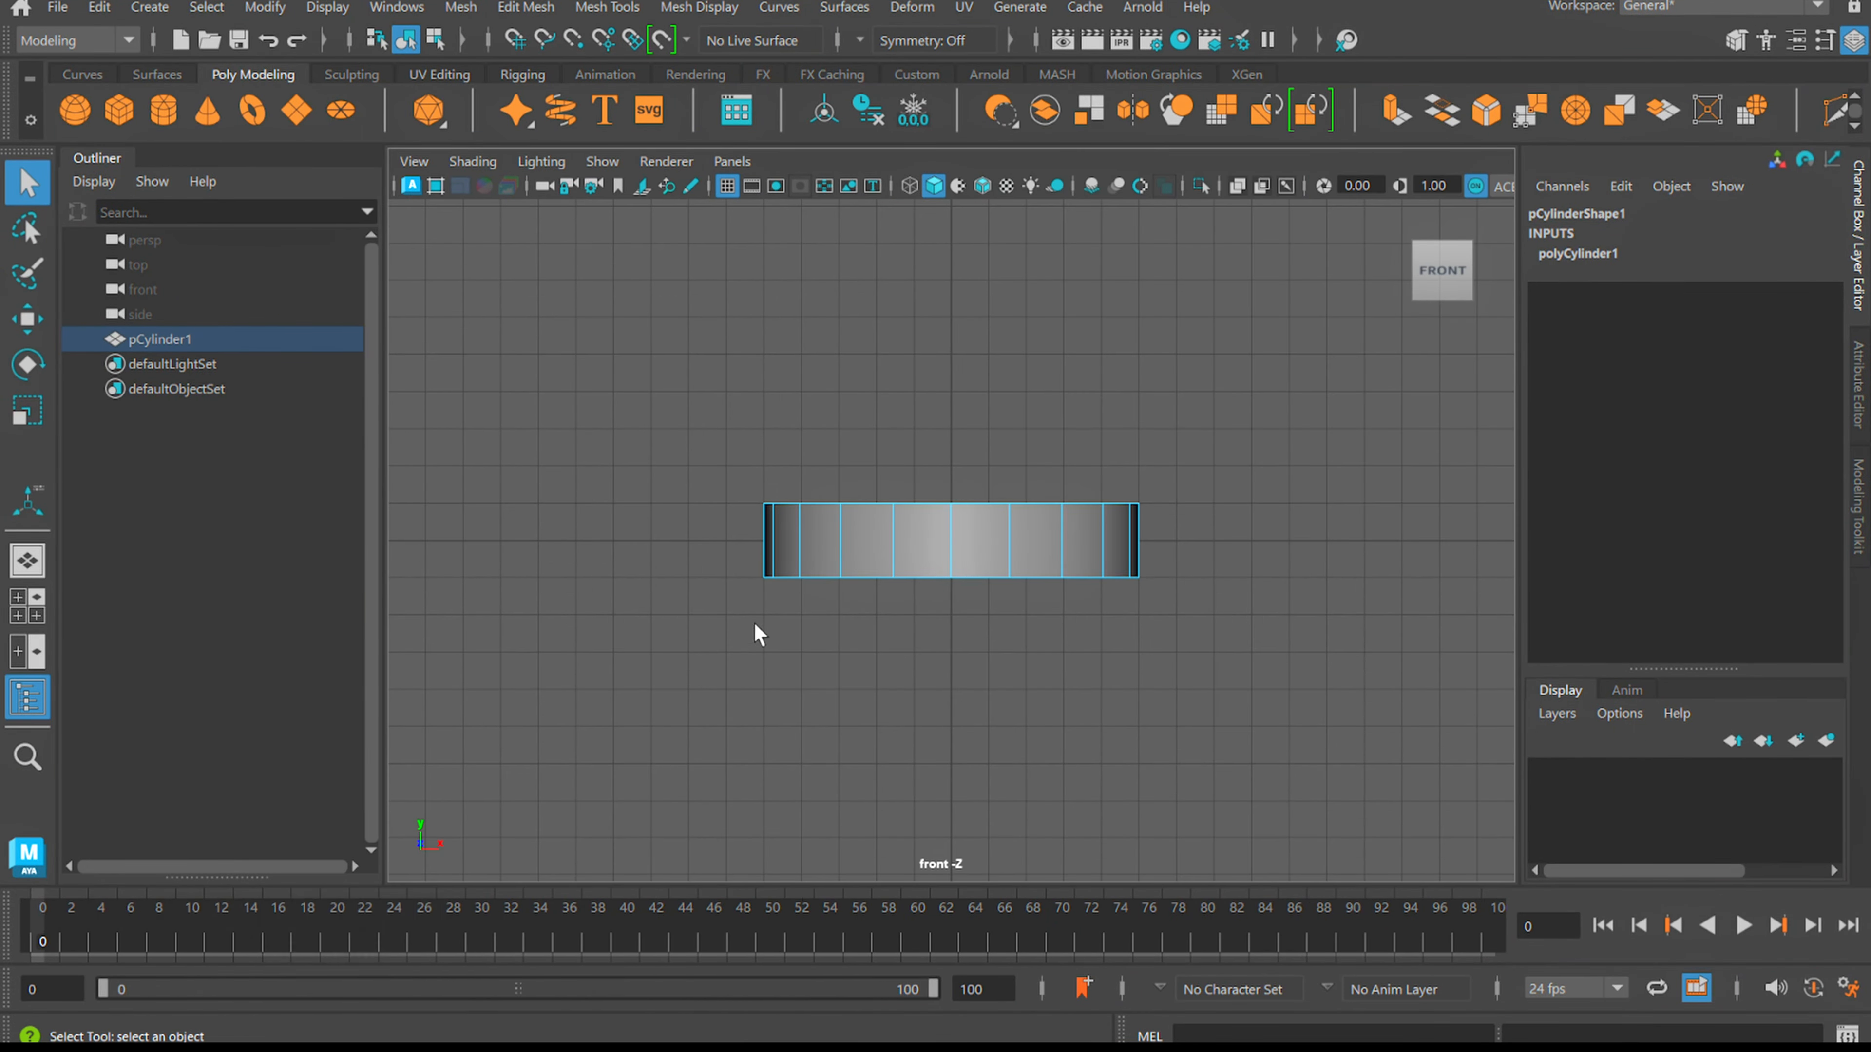
{"action": "left_click_drag", "start_coordinate": [701, 547], "coordinate": [1345, 651], "text": "ctrl"}
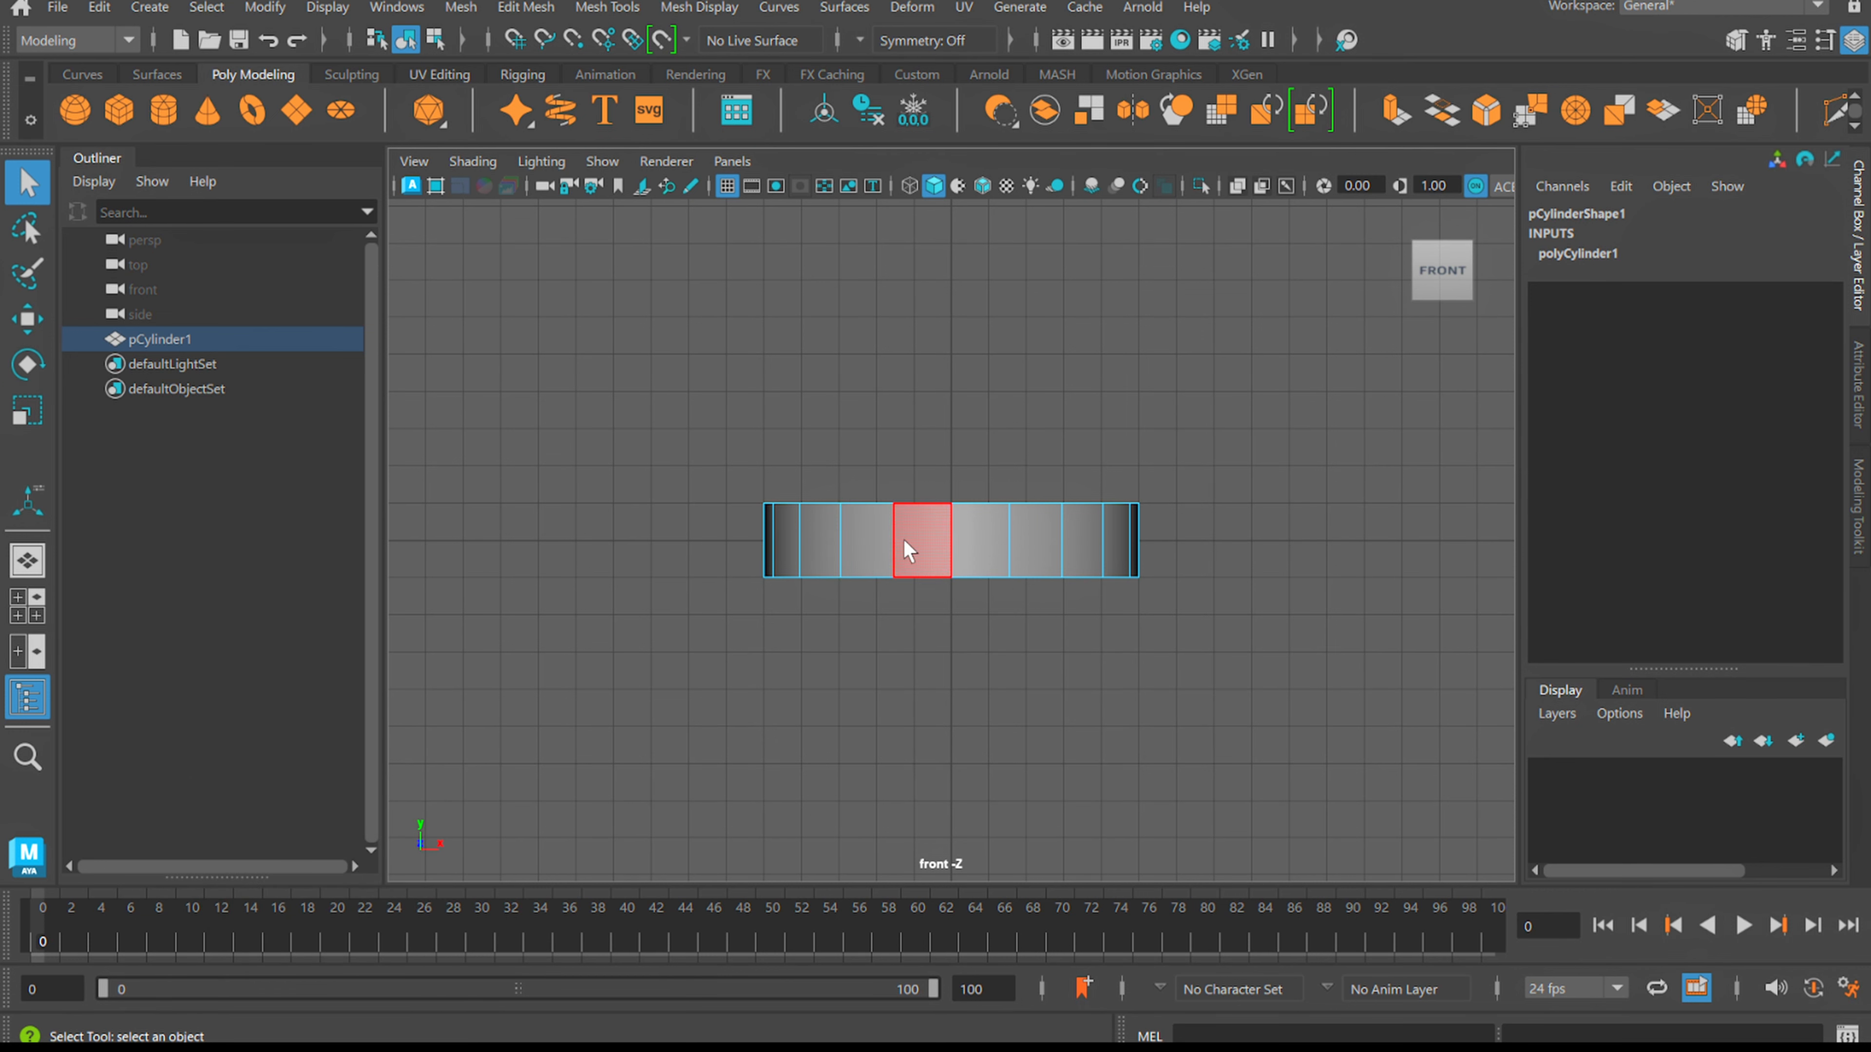
{"action": "key", "text": "space"}
{"action": "key", "text": "space"}
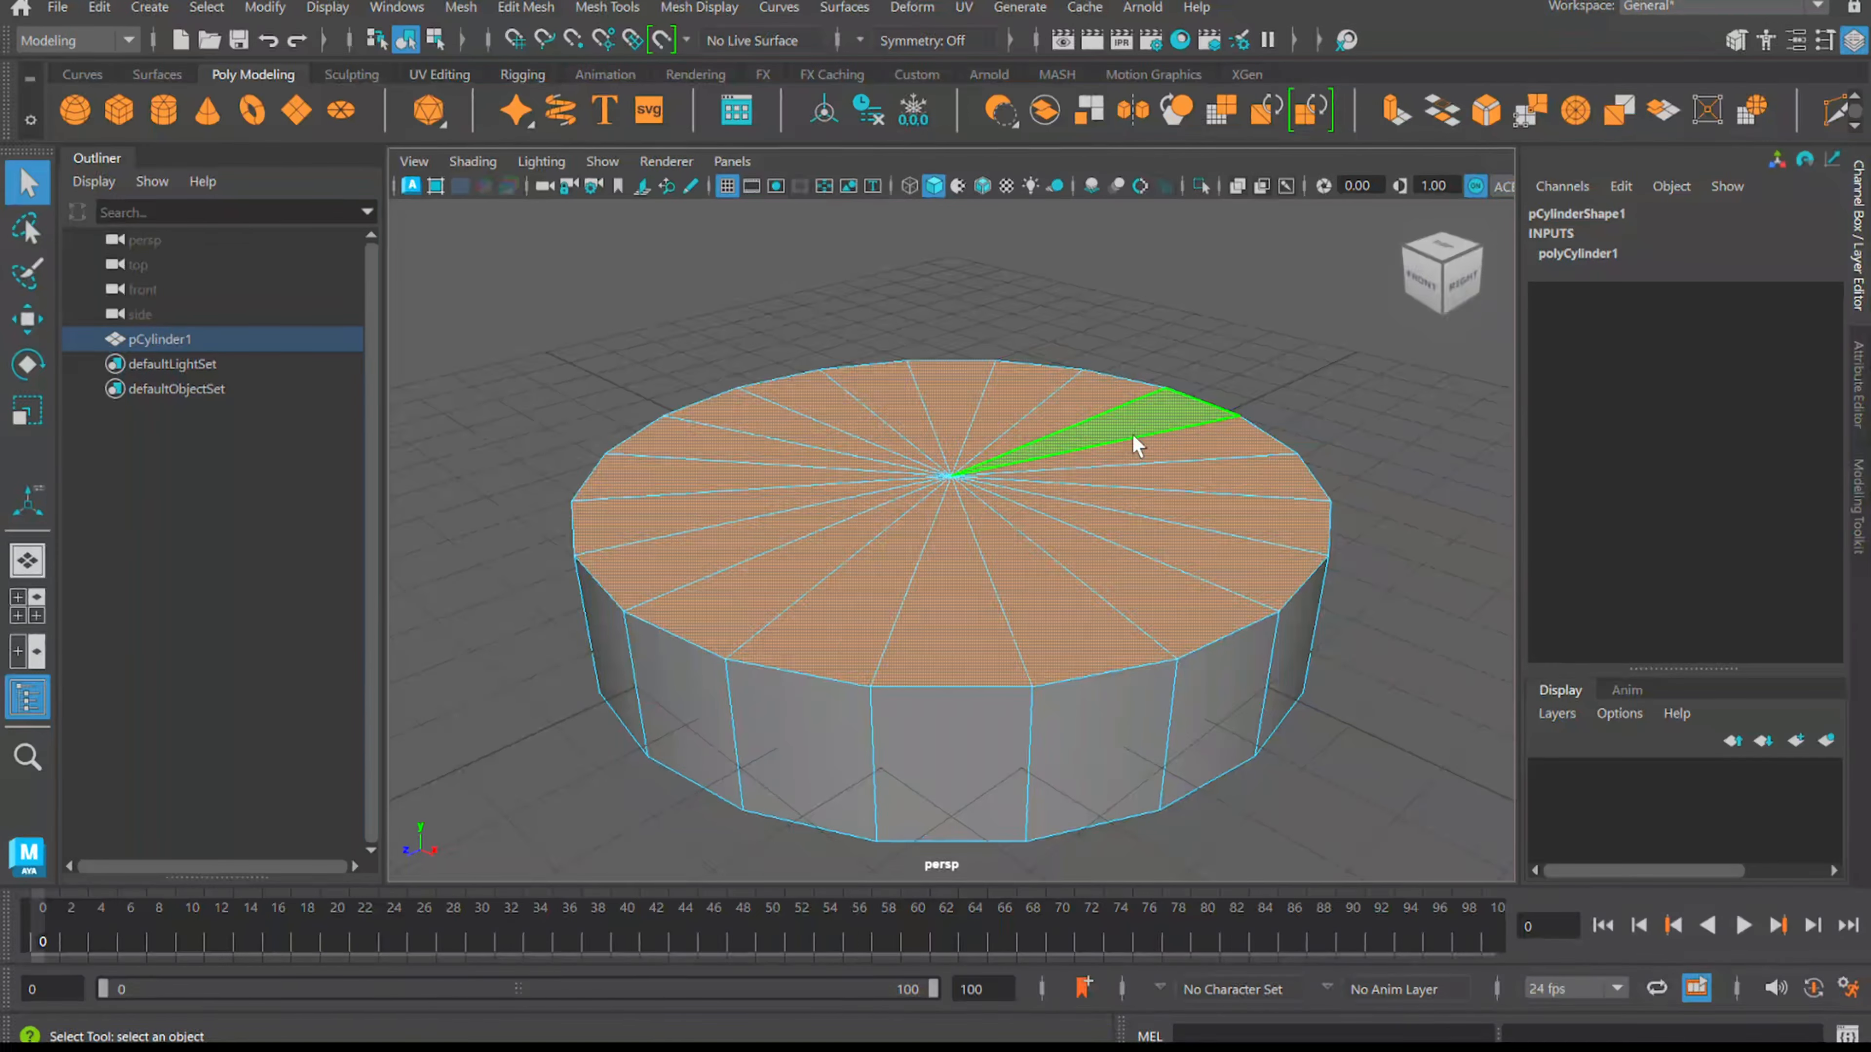
{"action": "key", "text": "Delete"}
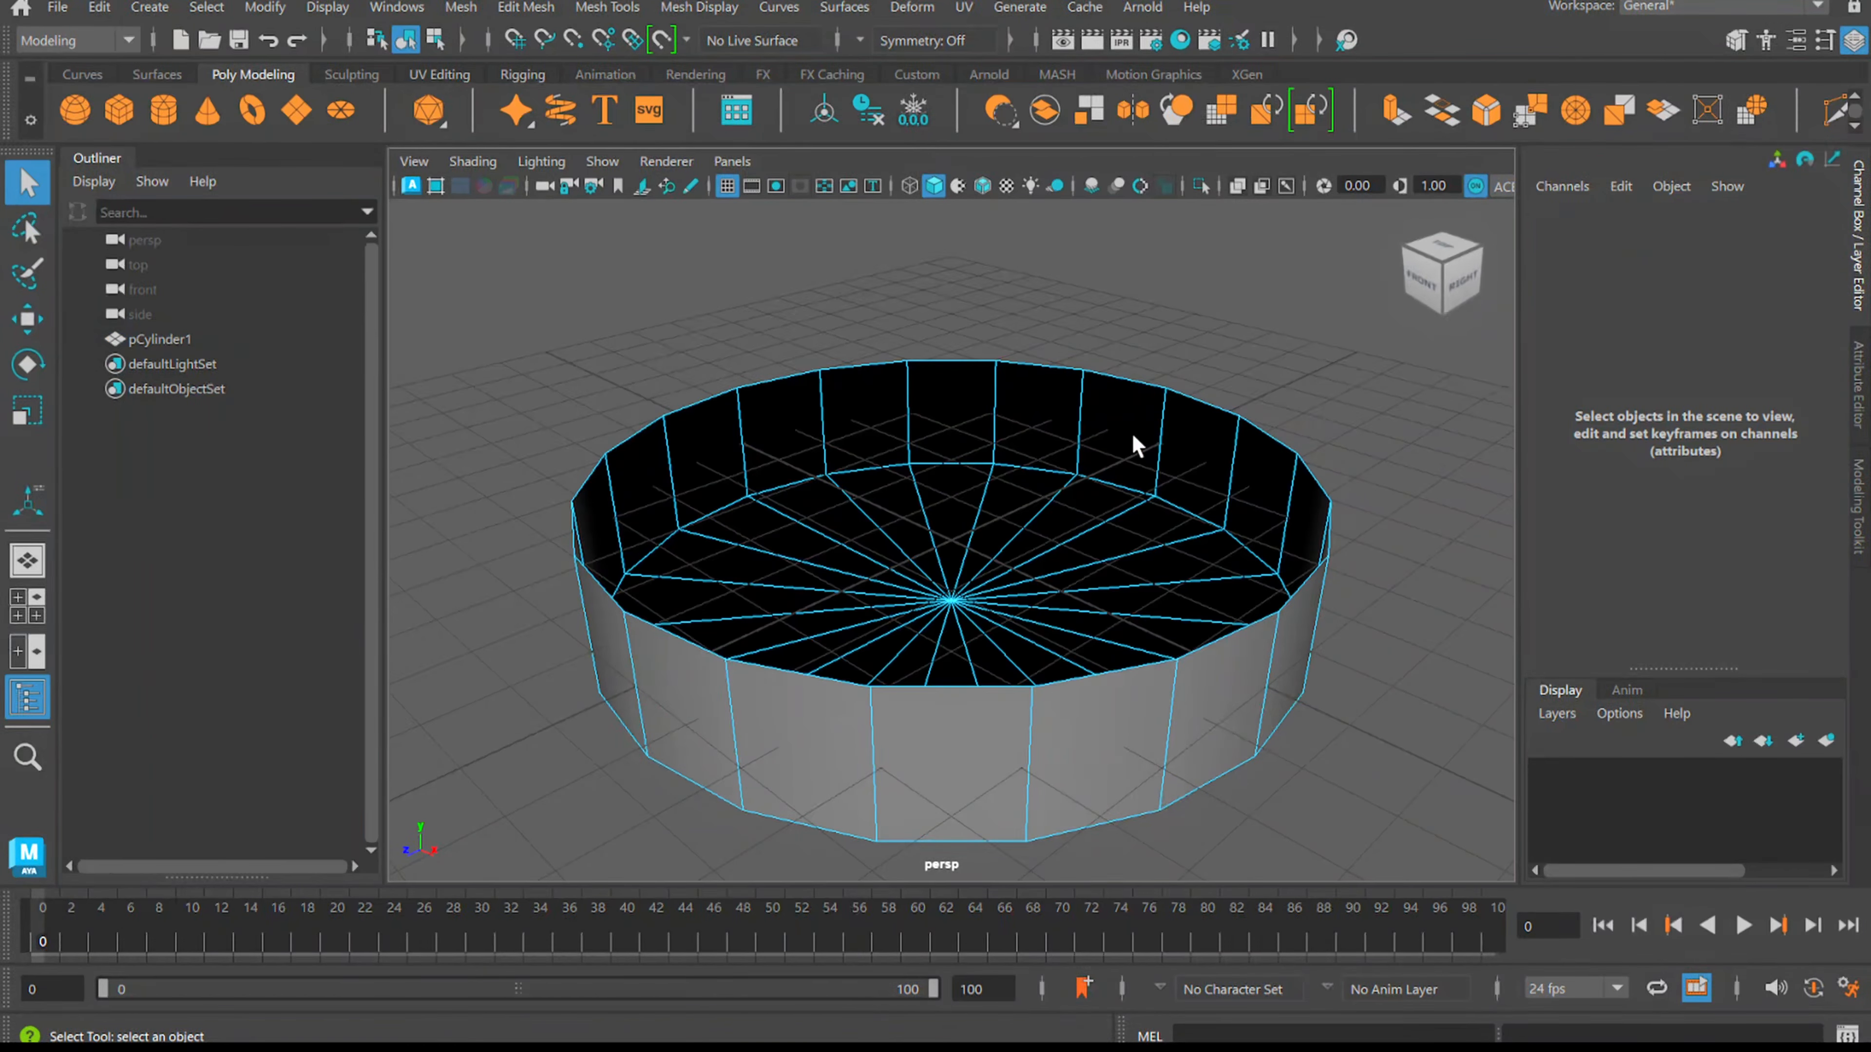
Scale the open top rim's edge loop outward uniformly so the side walls flare like a bowl
{"action": "right_click", "coordinate": [983, 387]}
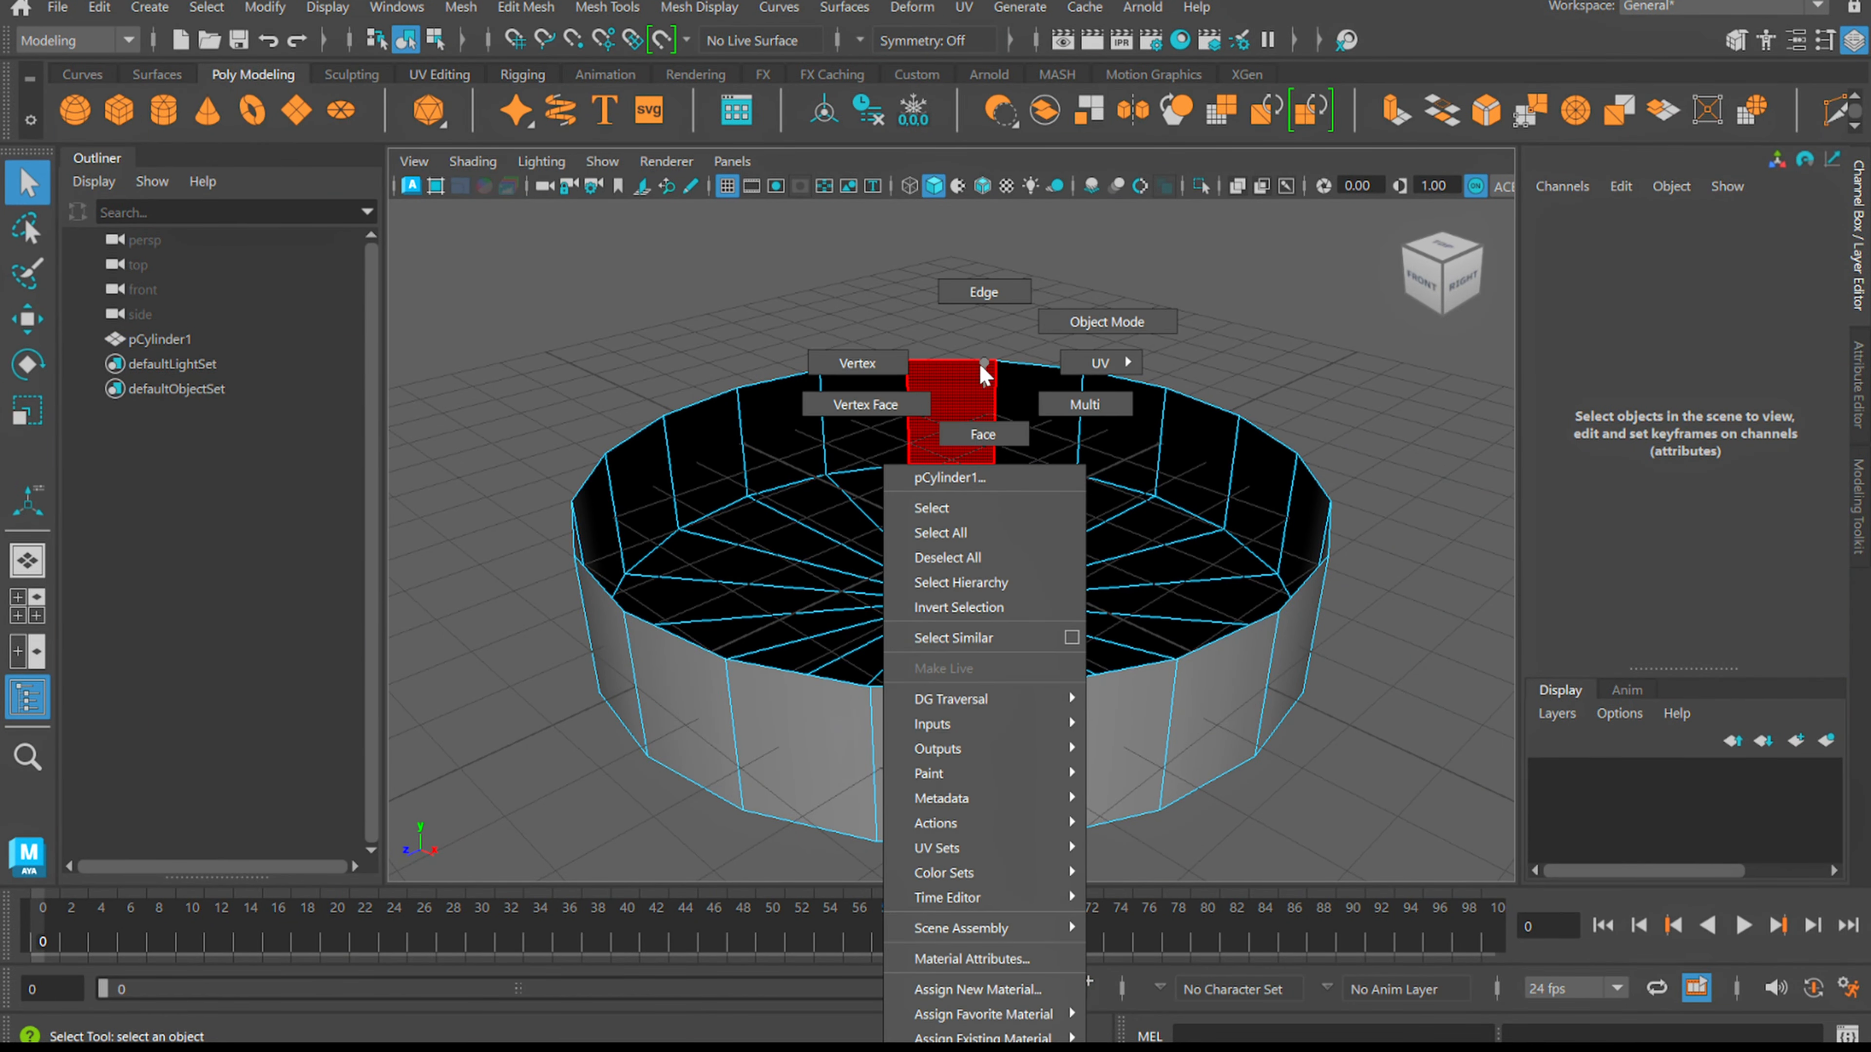
{"action": "left_click", "coordinate": [980, 294]}
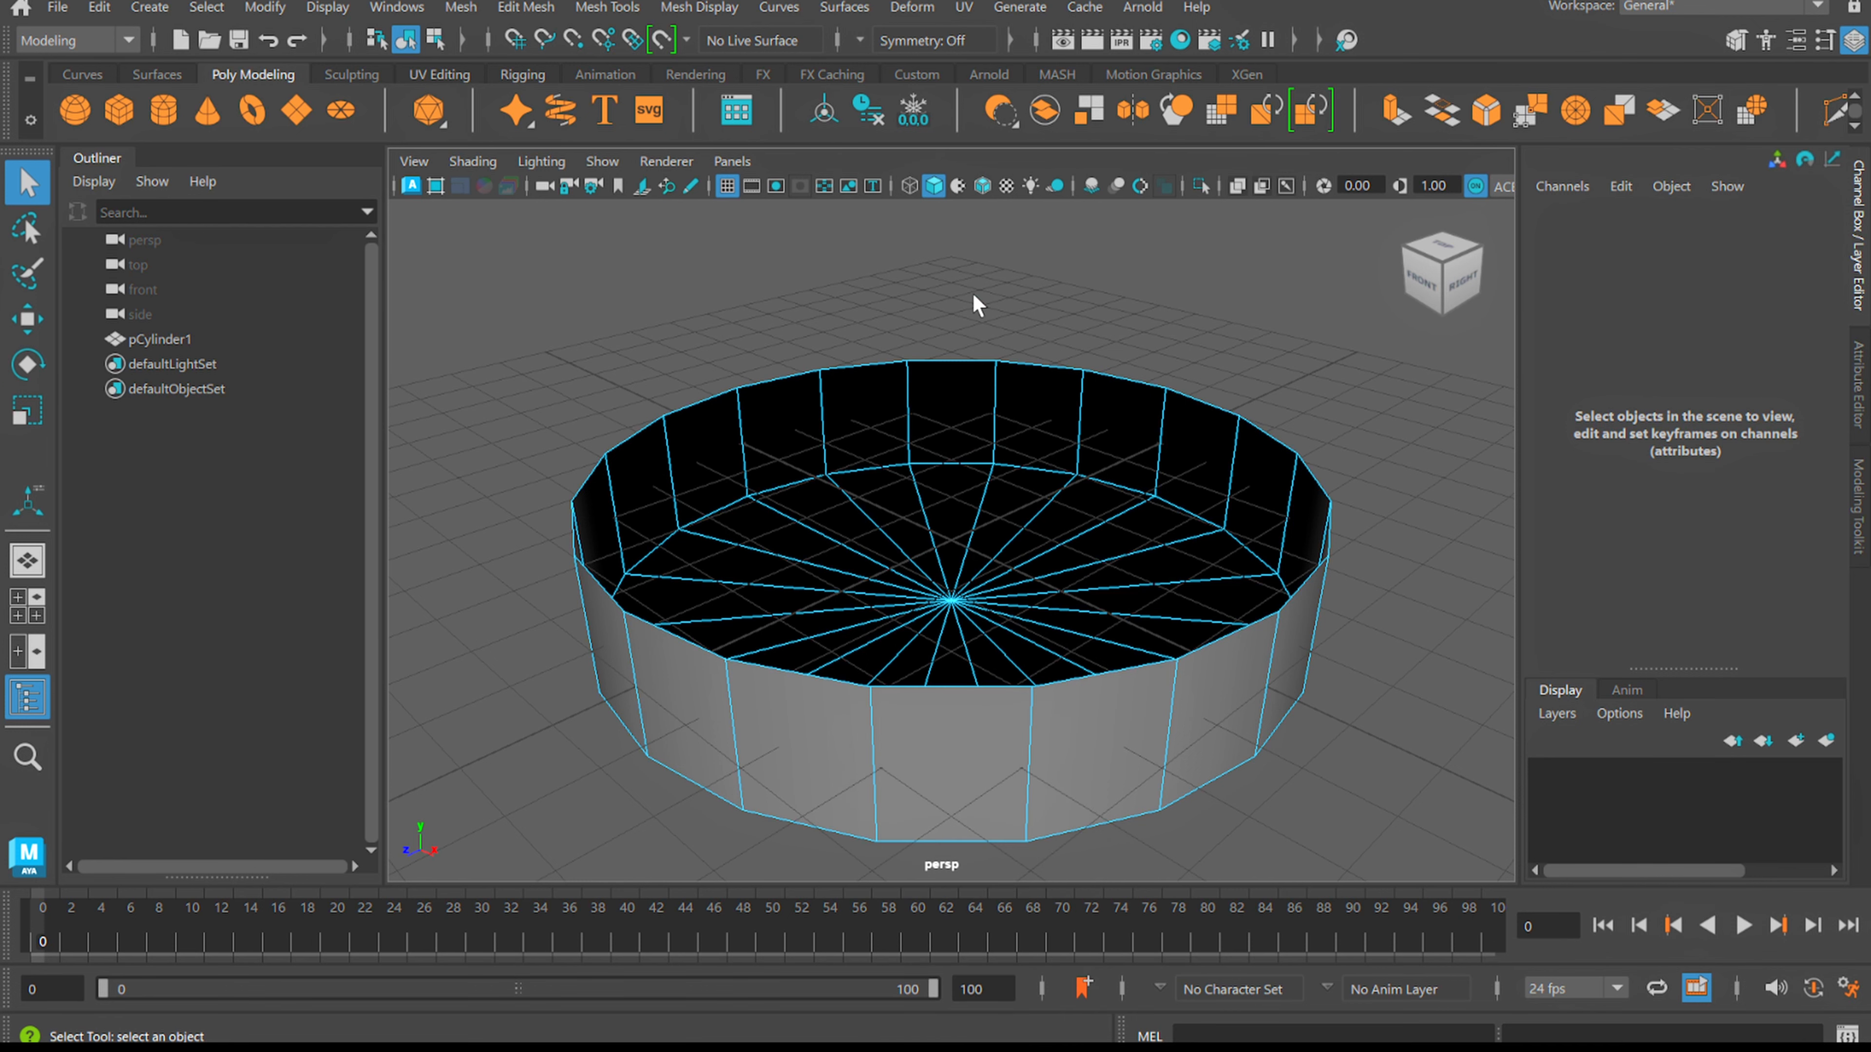
{"action": "double_click", "coordinate": [942, 359]}
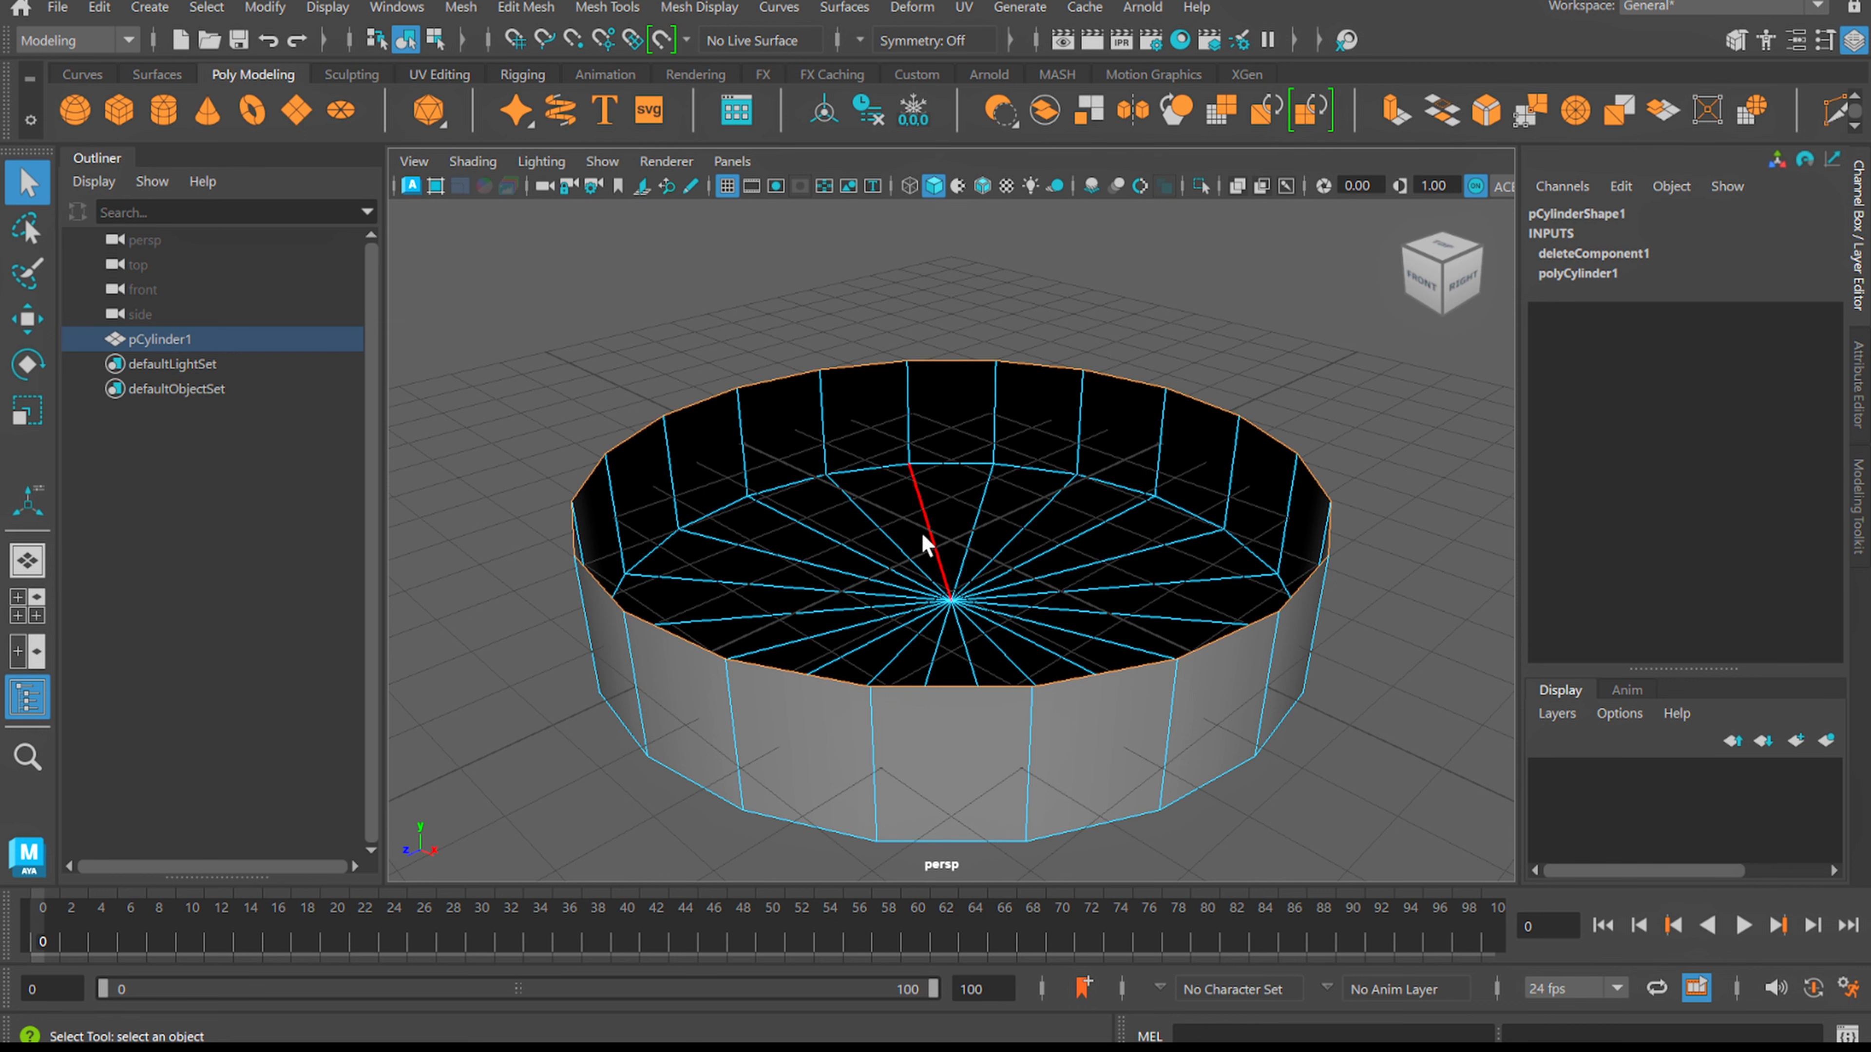
{"action": "left_click", "coordinate": [19, 423]}
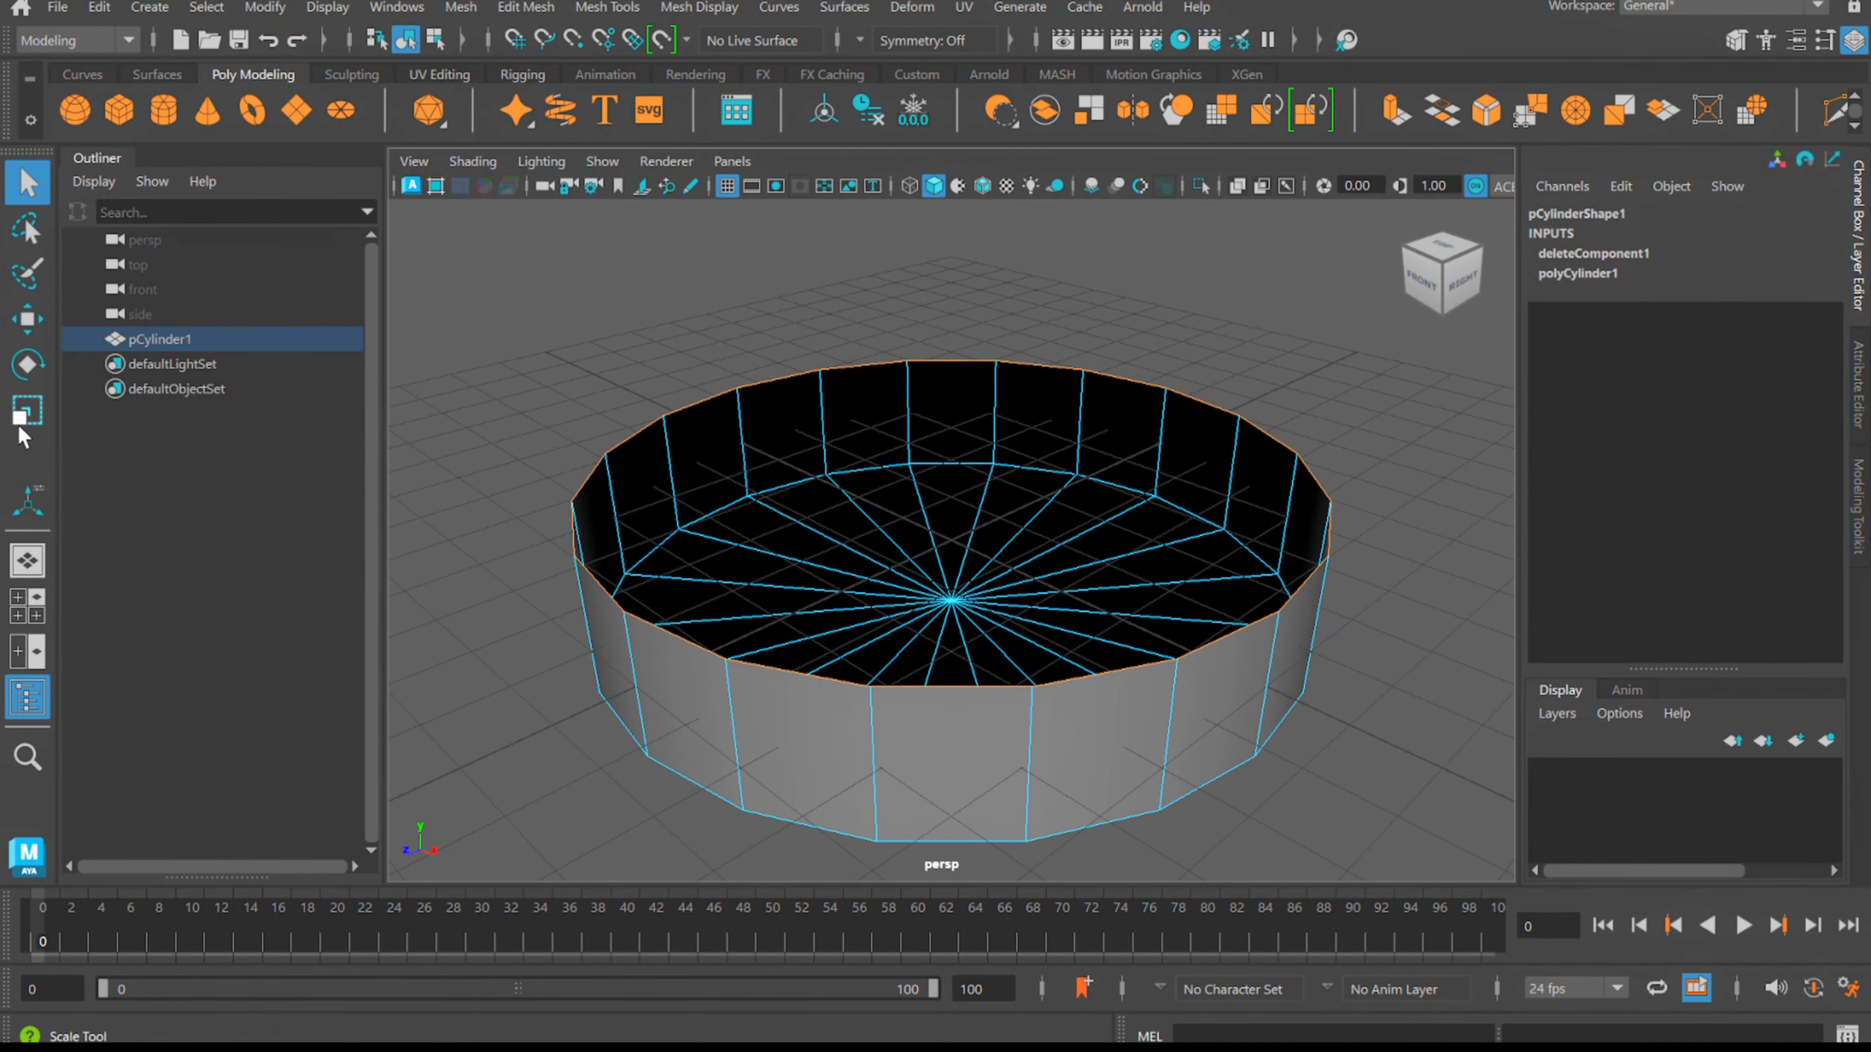
{"action": "left_click", "coordinate": [20, 426]}
{"action": "left_click_drag", "start_coordinate": [952, 477], "coordinate": [1191, 508]}
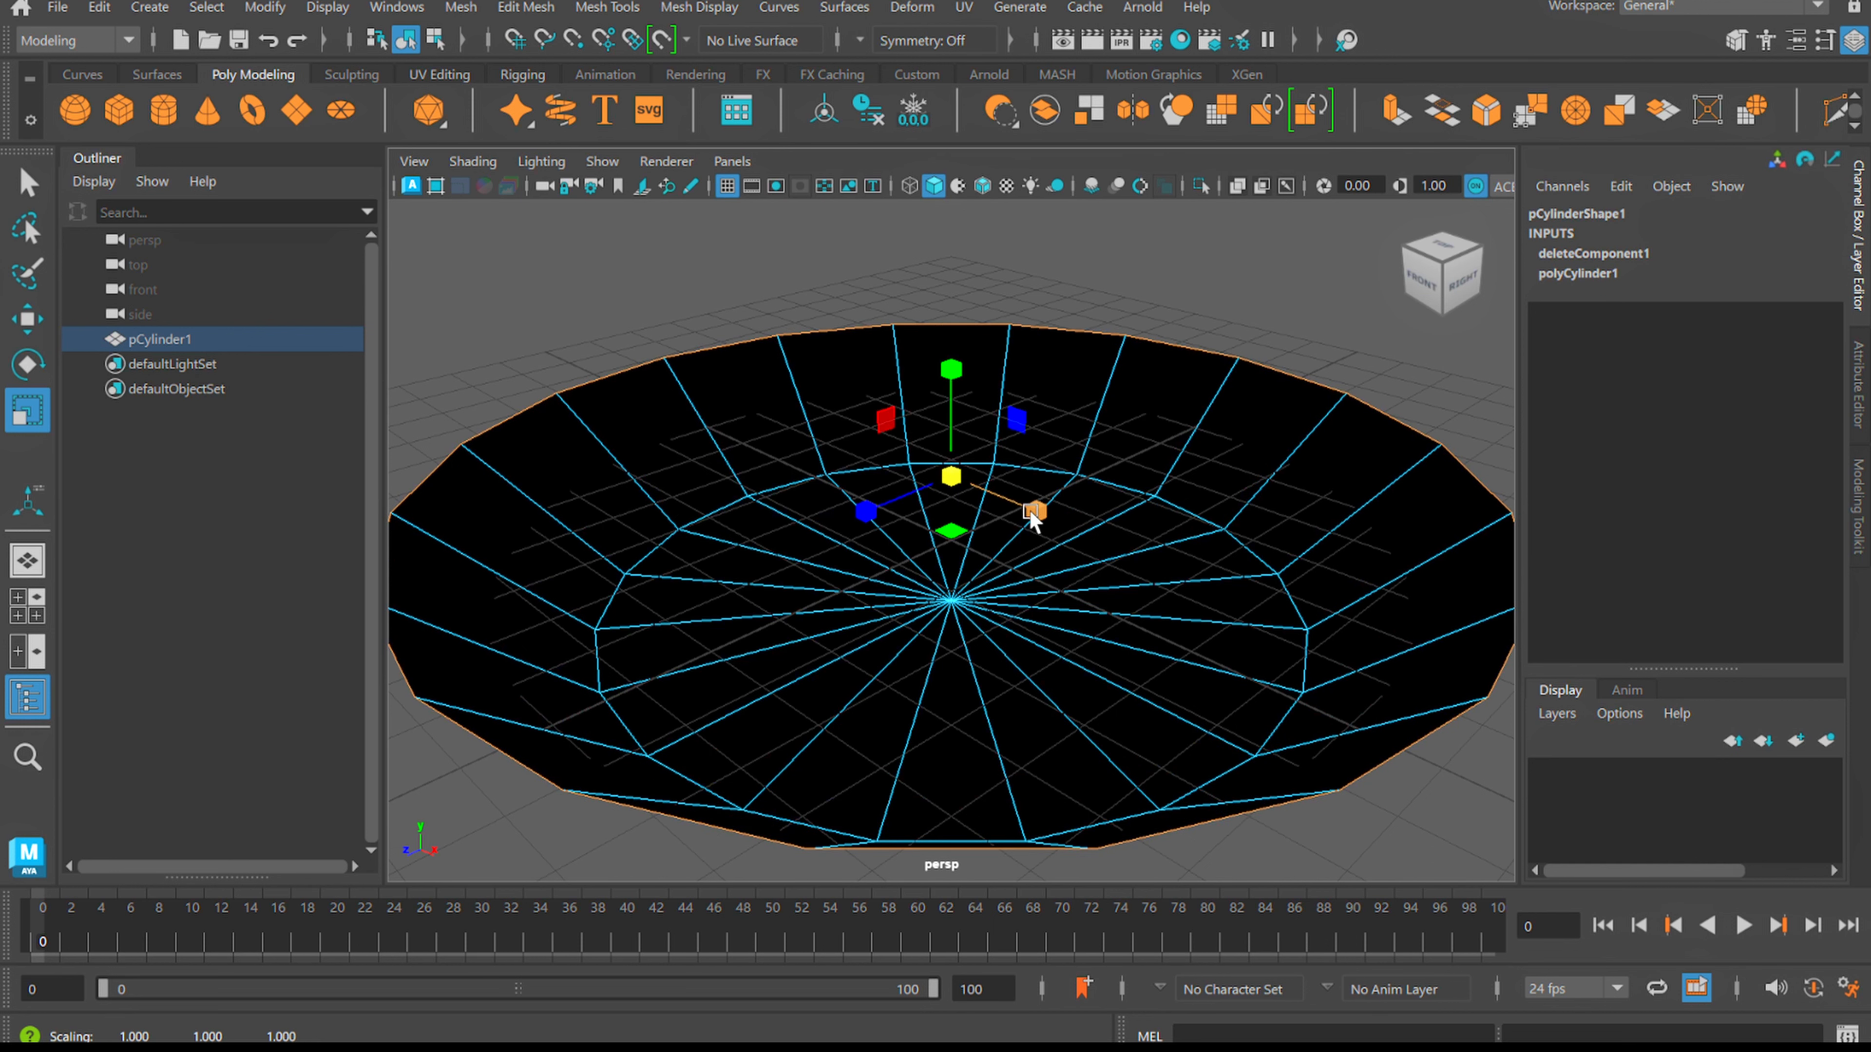
{"action": "left_click_drag", "start_coordinate": [1031, 512], "coordinate": [818, 482]}
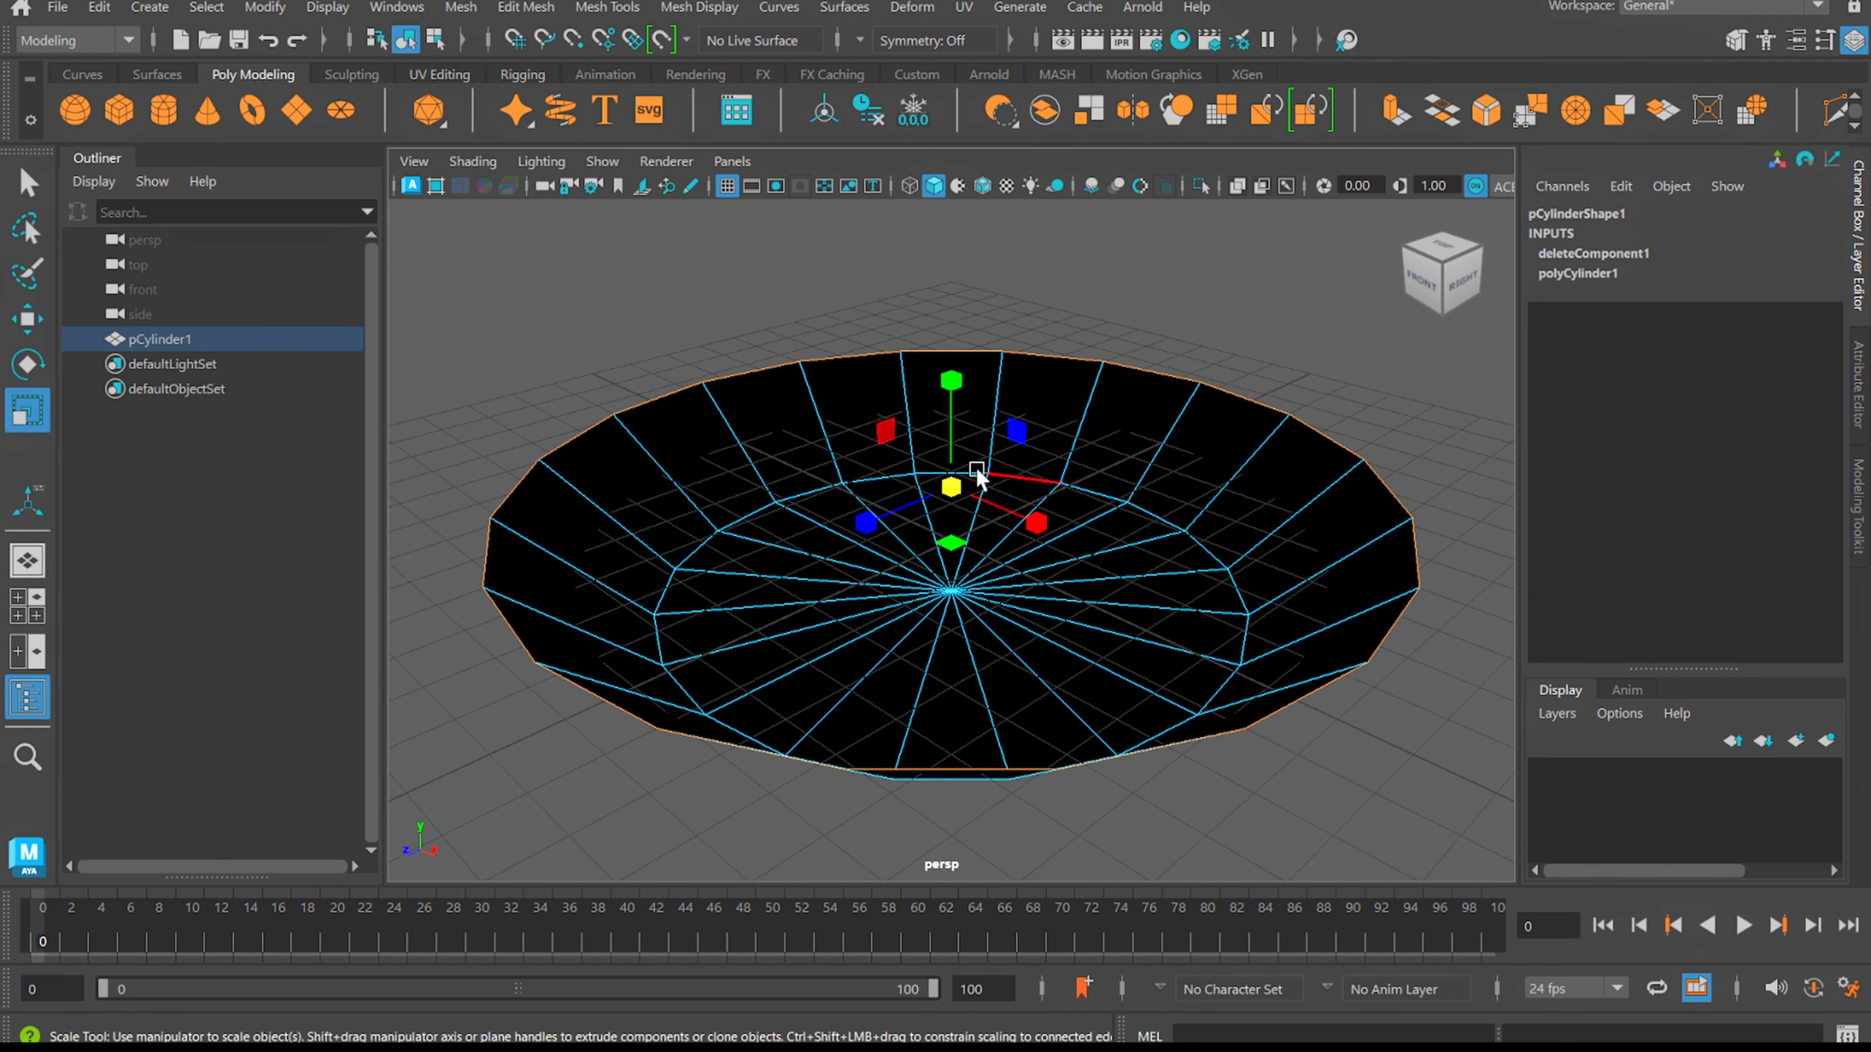
Hide the perspective grid and extrude the inner bottom faces four times, scaling them inward into concentric rings
{"action": "left_click", "coordinate": [727, 187]}
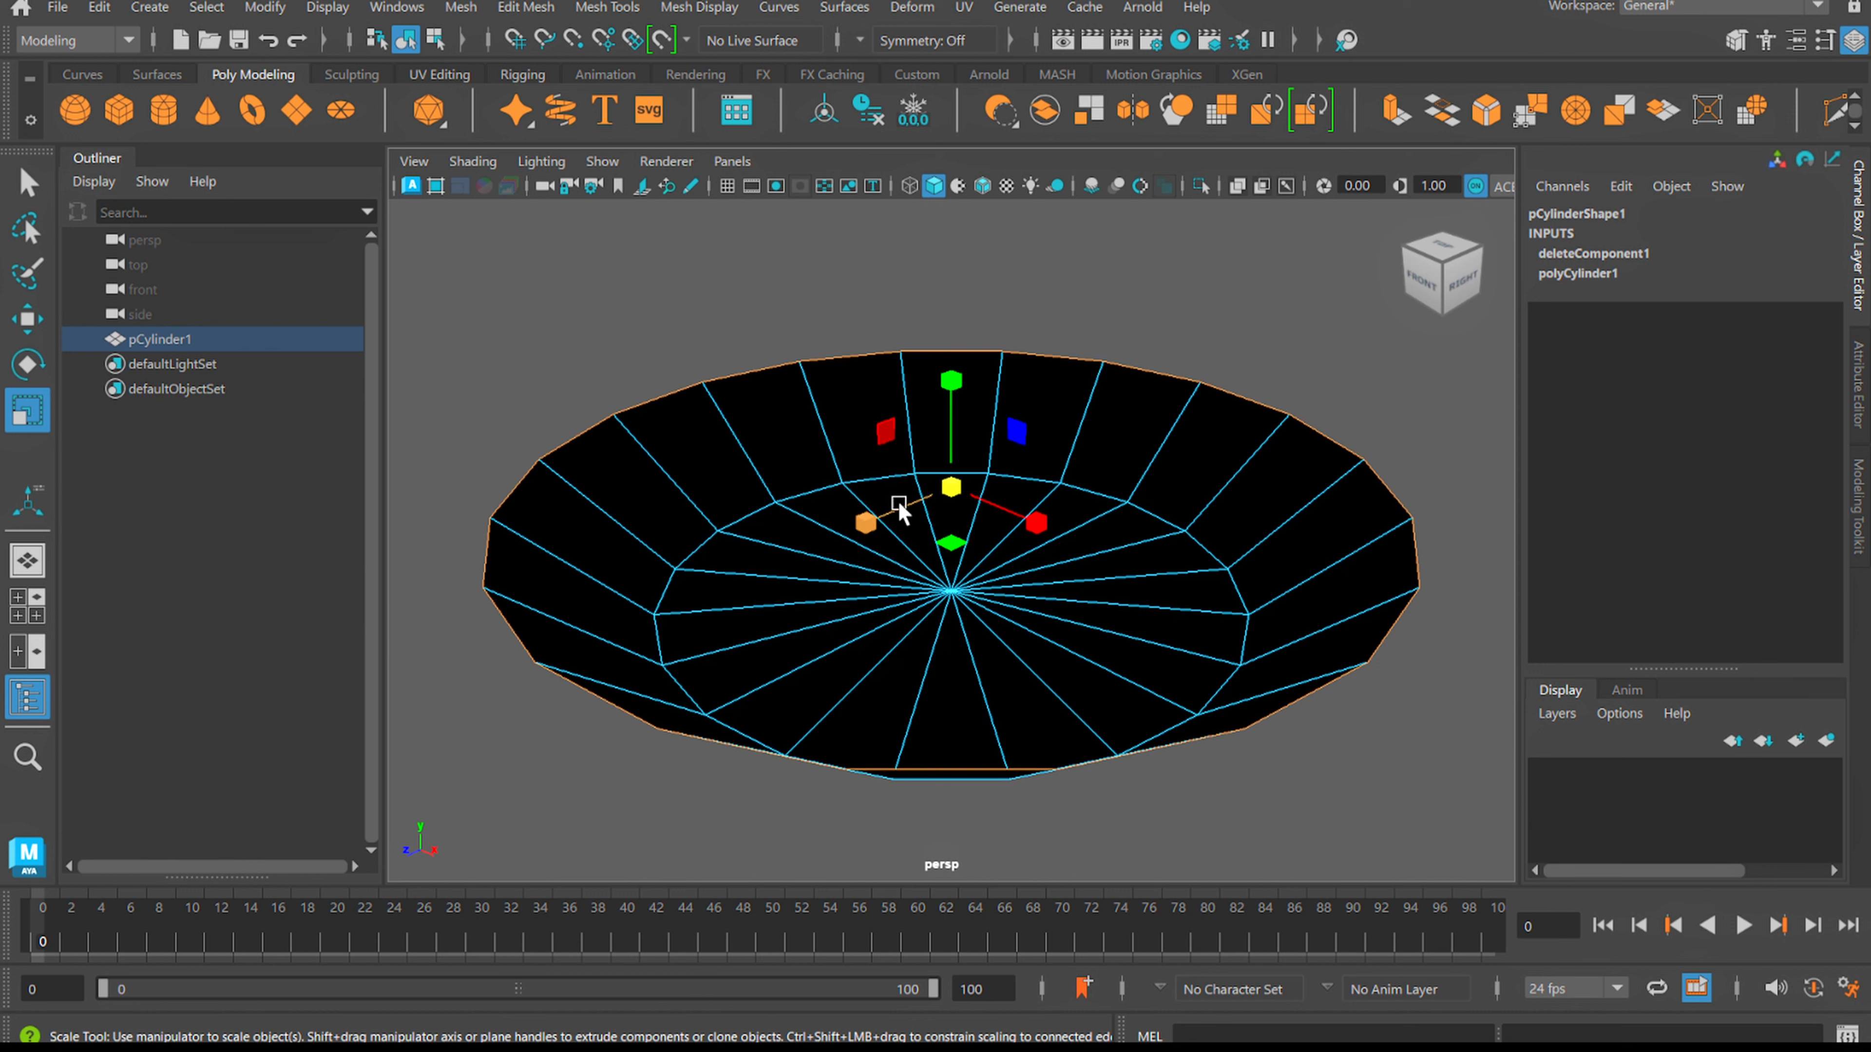
{"action": "key", "text": "q"}
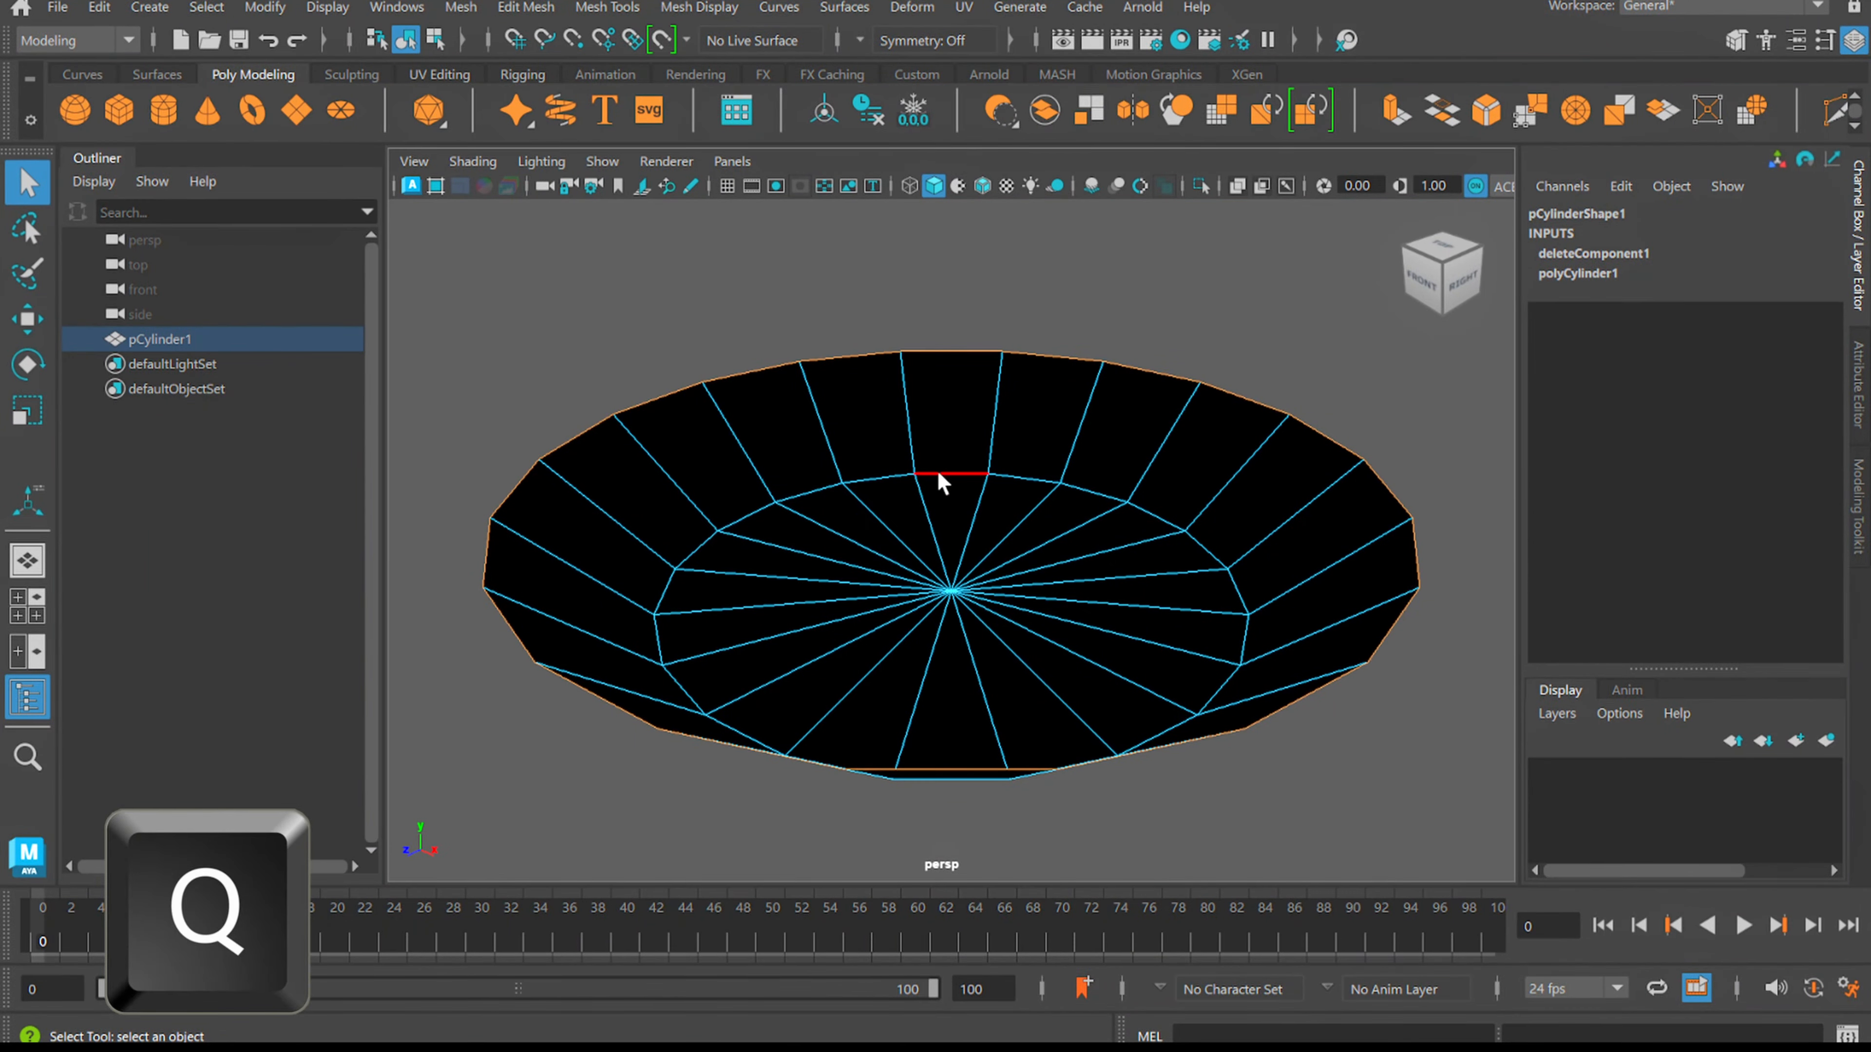
{"action": "right_click", "coordinate": [942, 484]}
{"action": "left_click", "coordinate": [933, 435]}
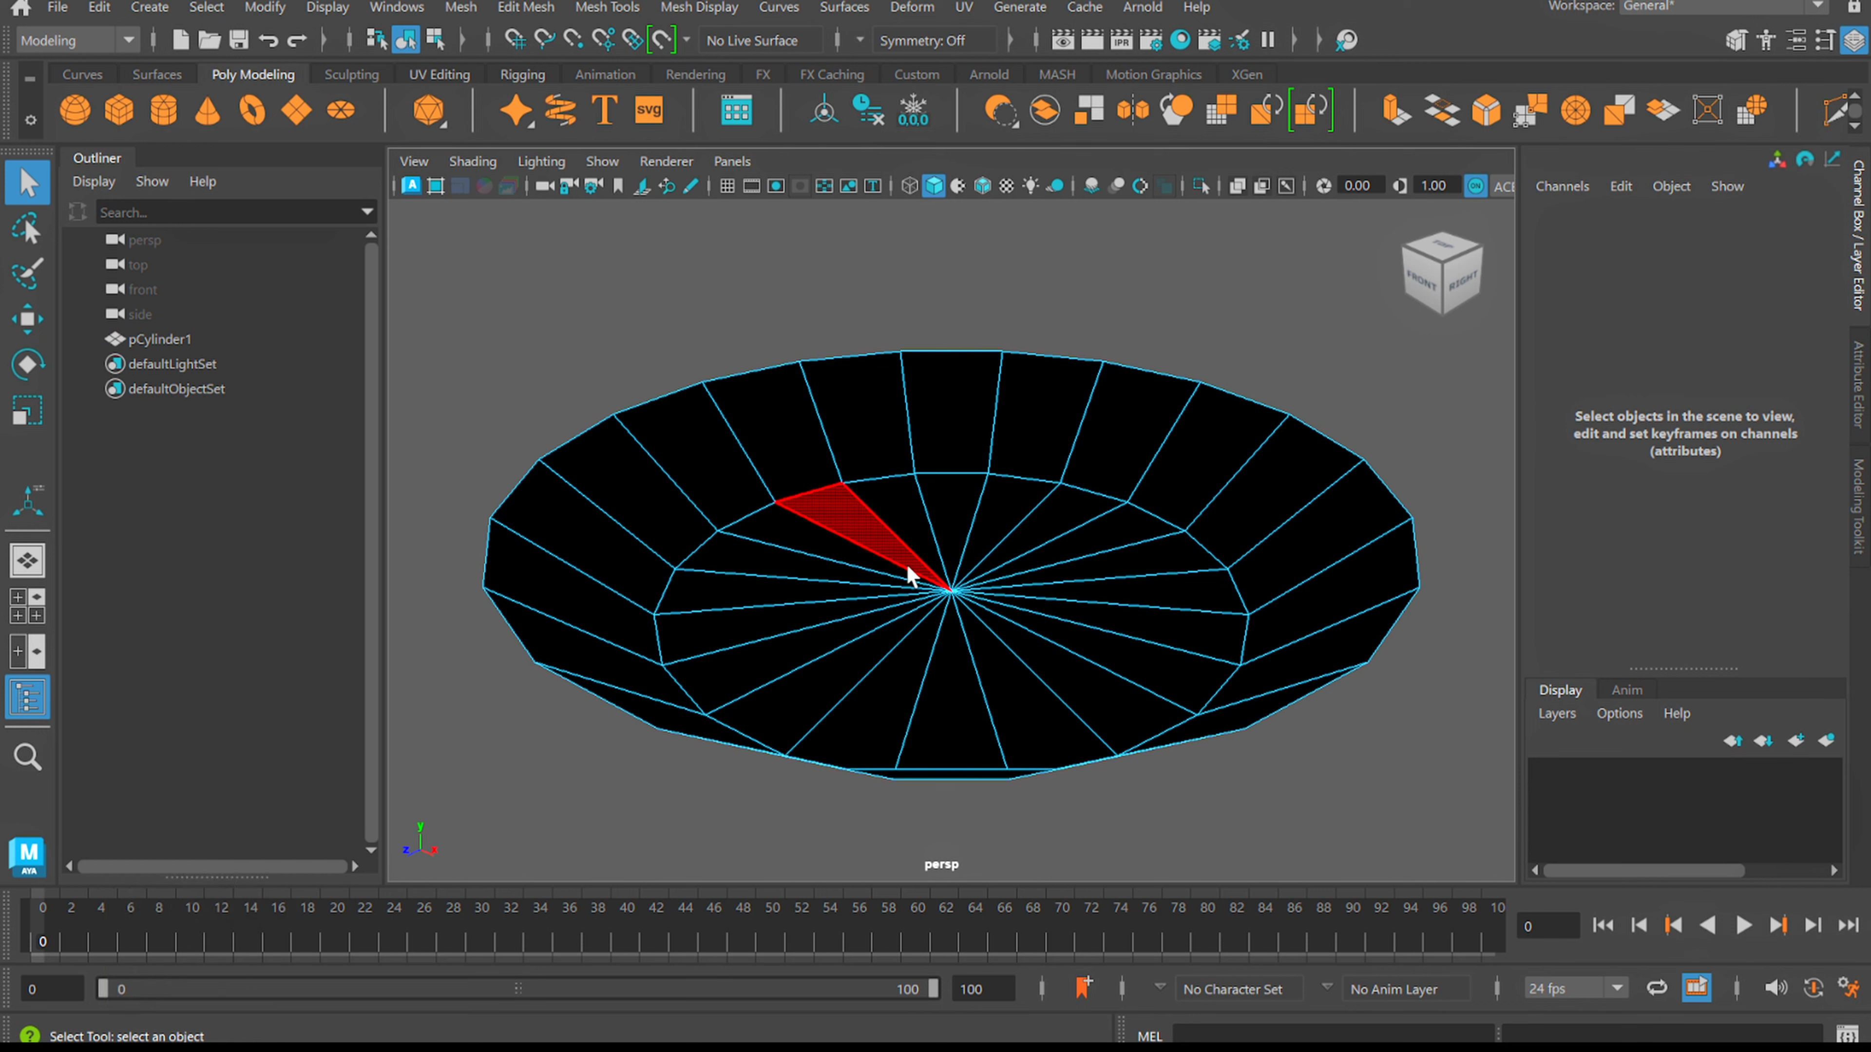
{"action": "left_click_drag", "start_coordinate": [888, 553], "coordinate": [1081, 662]}
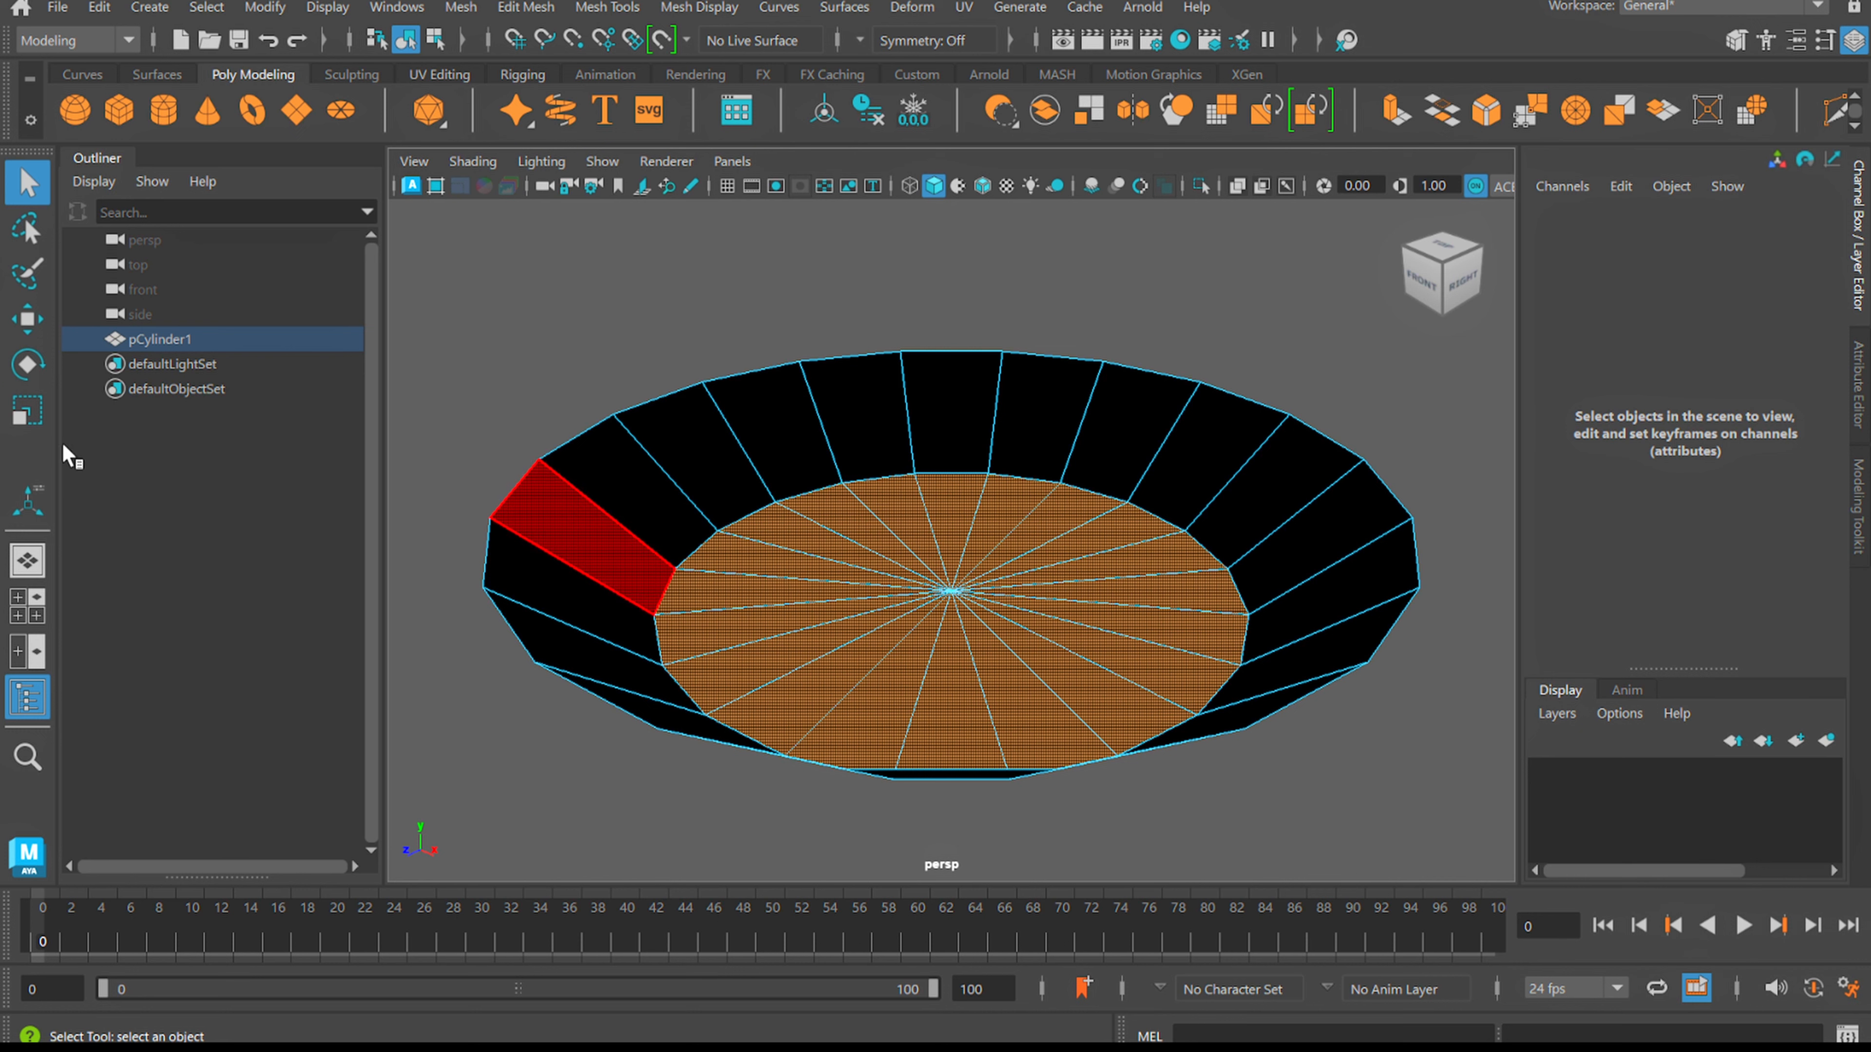
{"action": "left_click", "coordinate": [26, 410]}
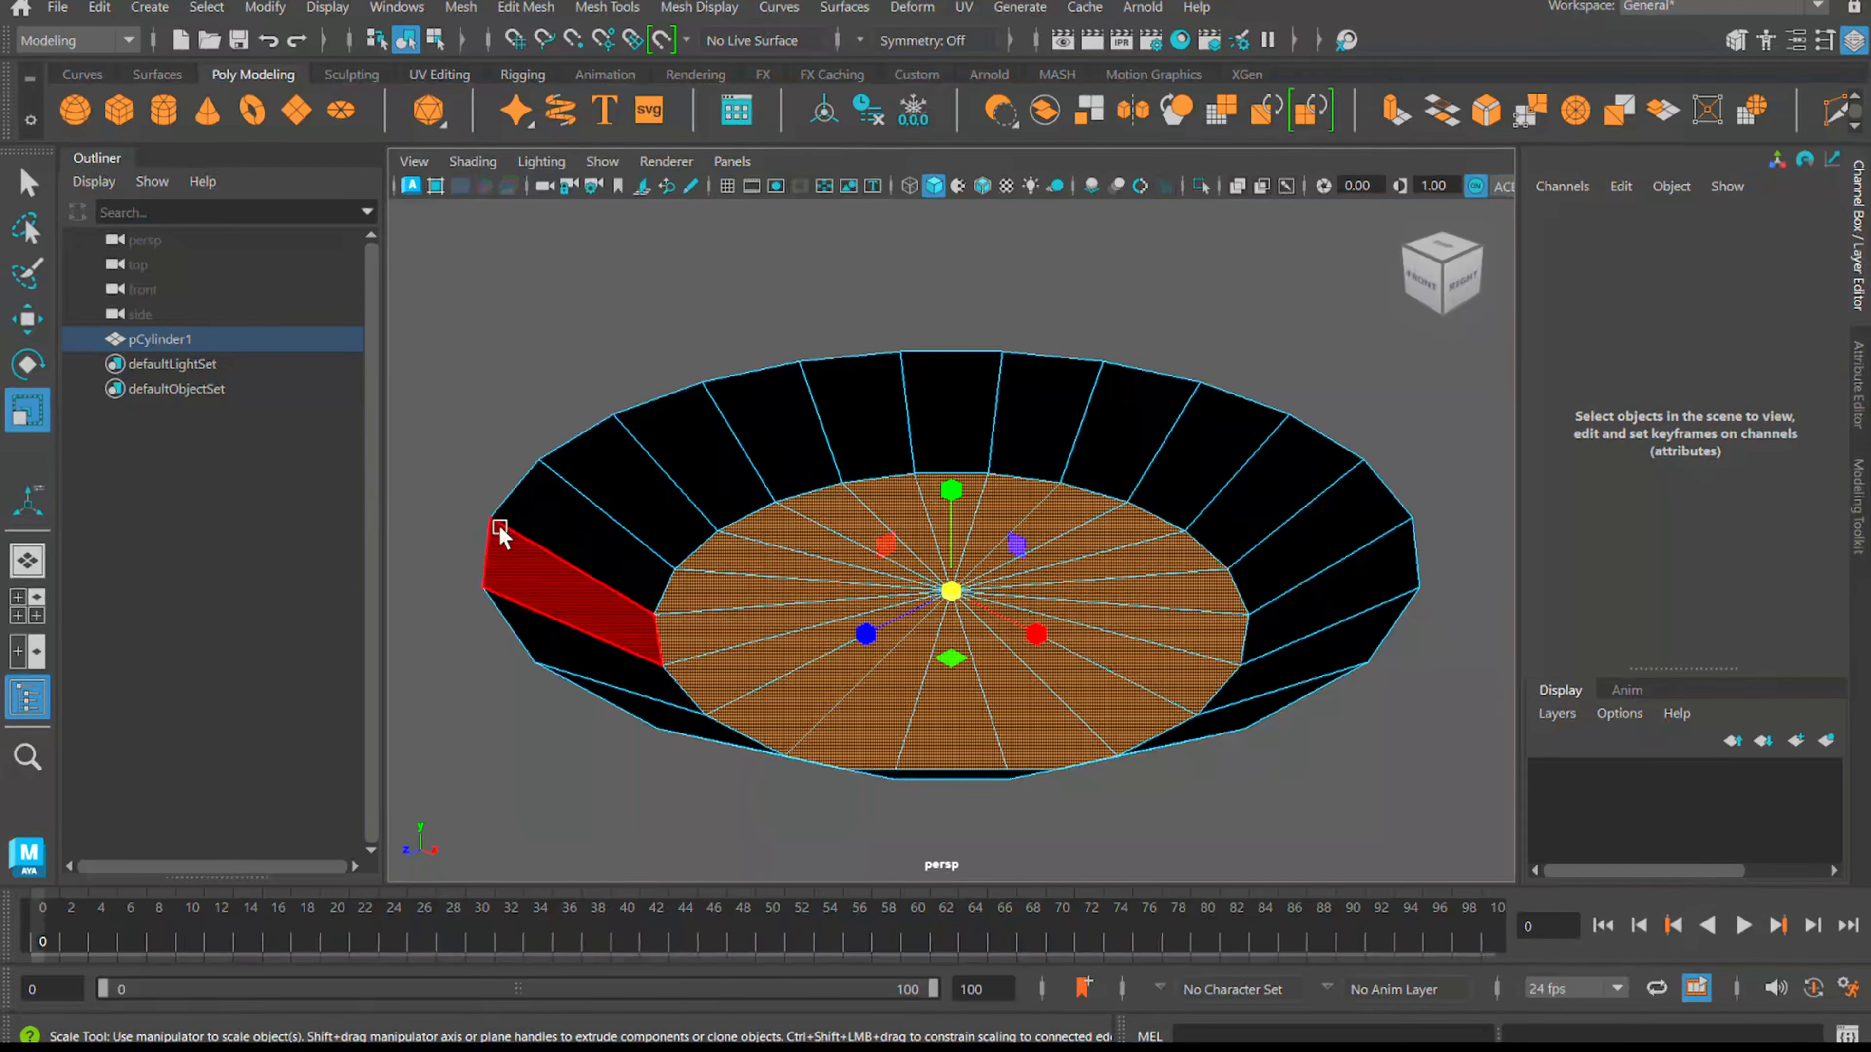
{"action": "left_click_drag", "start_coordinate": [951, 592], "coordinate": [842, 583], "text": "shift"}
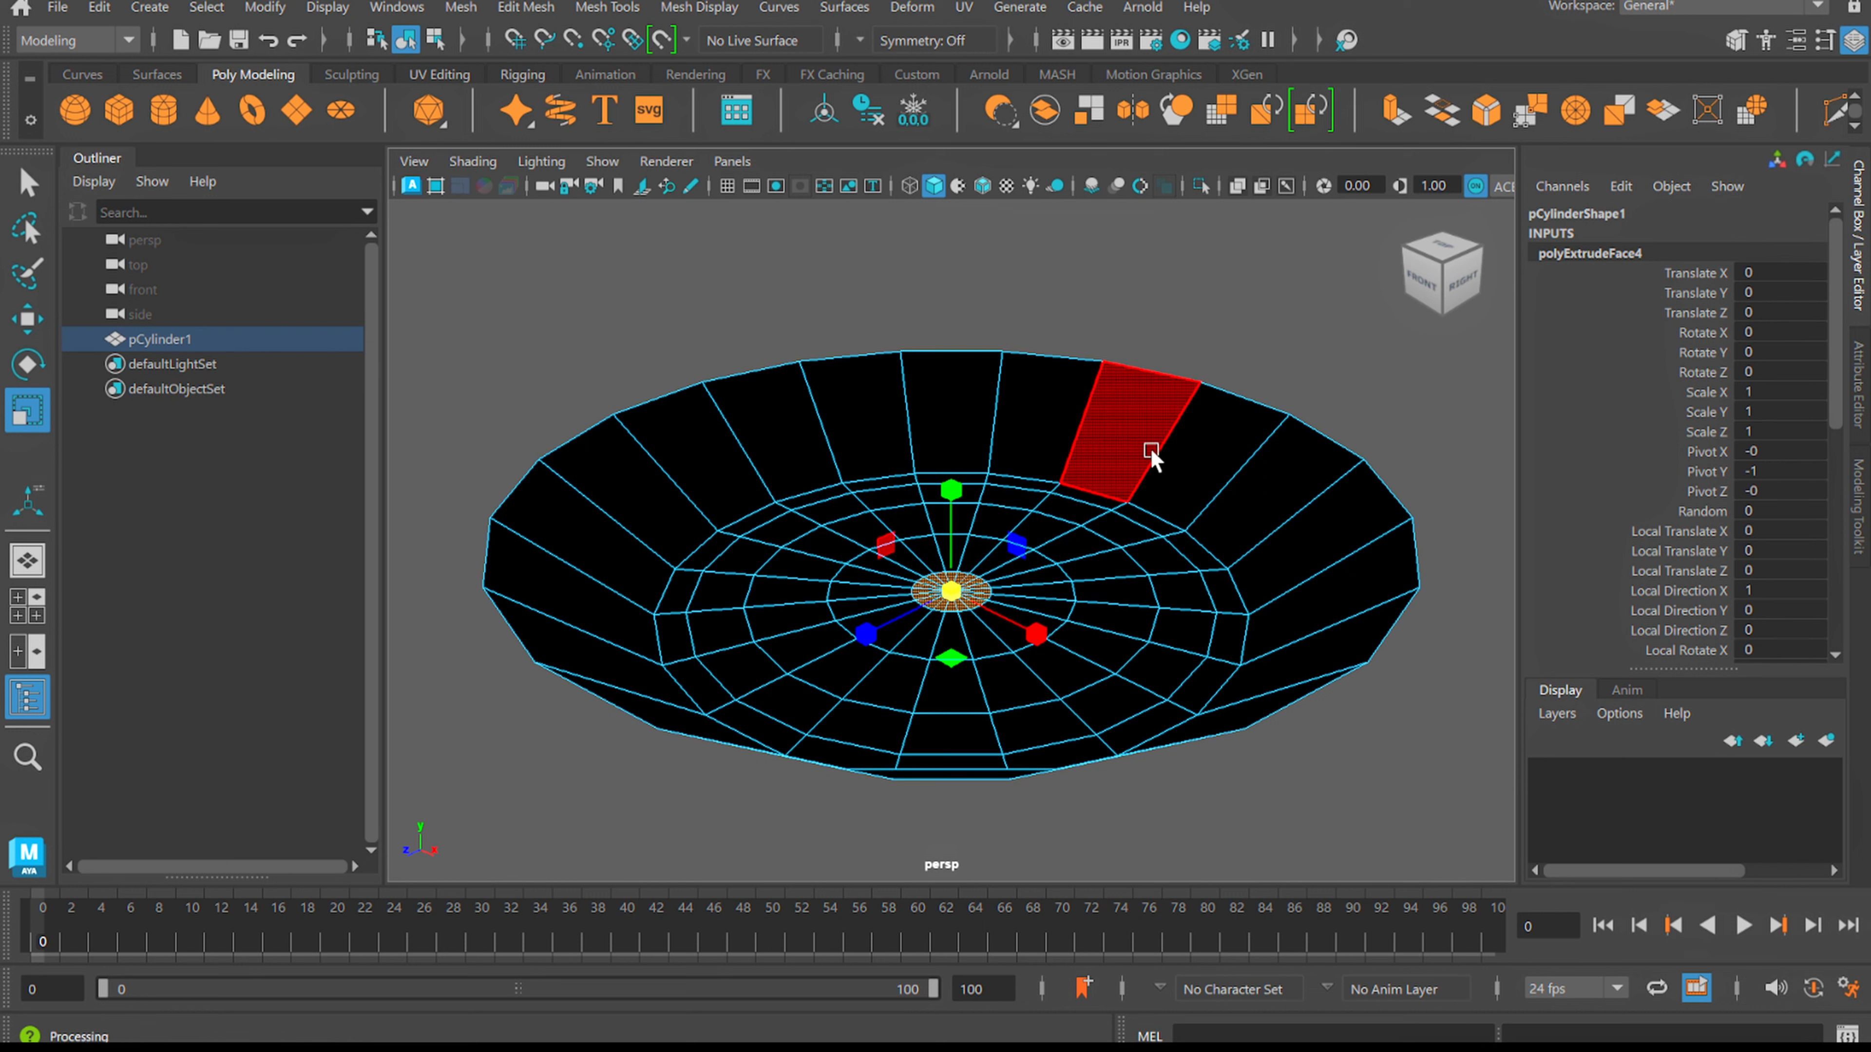
With Quad Draw, insert four horizontal edge loops around the sloped wall: one near the base, one near the rim and two between
{"action": "key", "text": "space"}
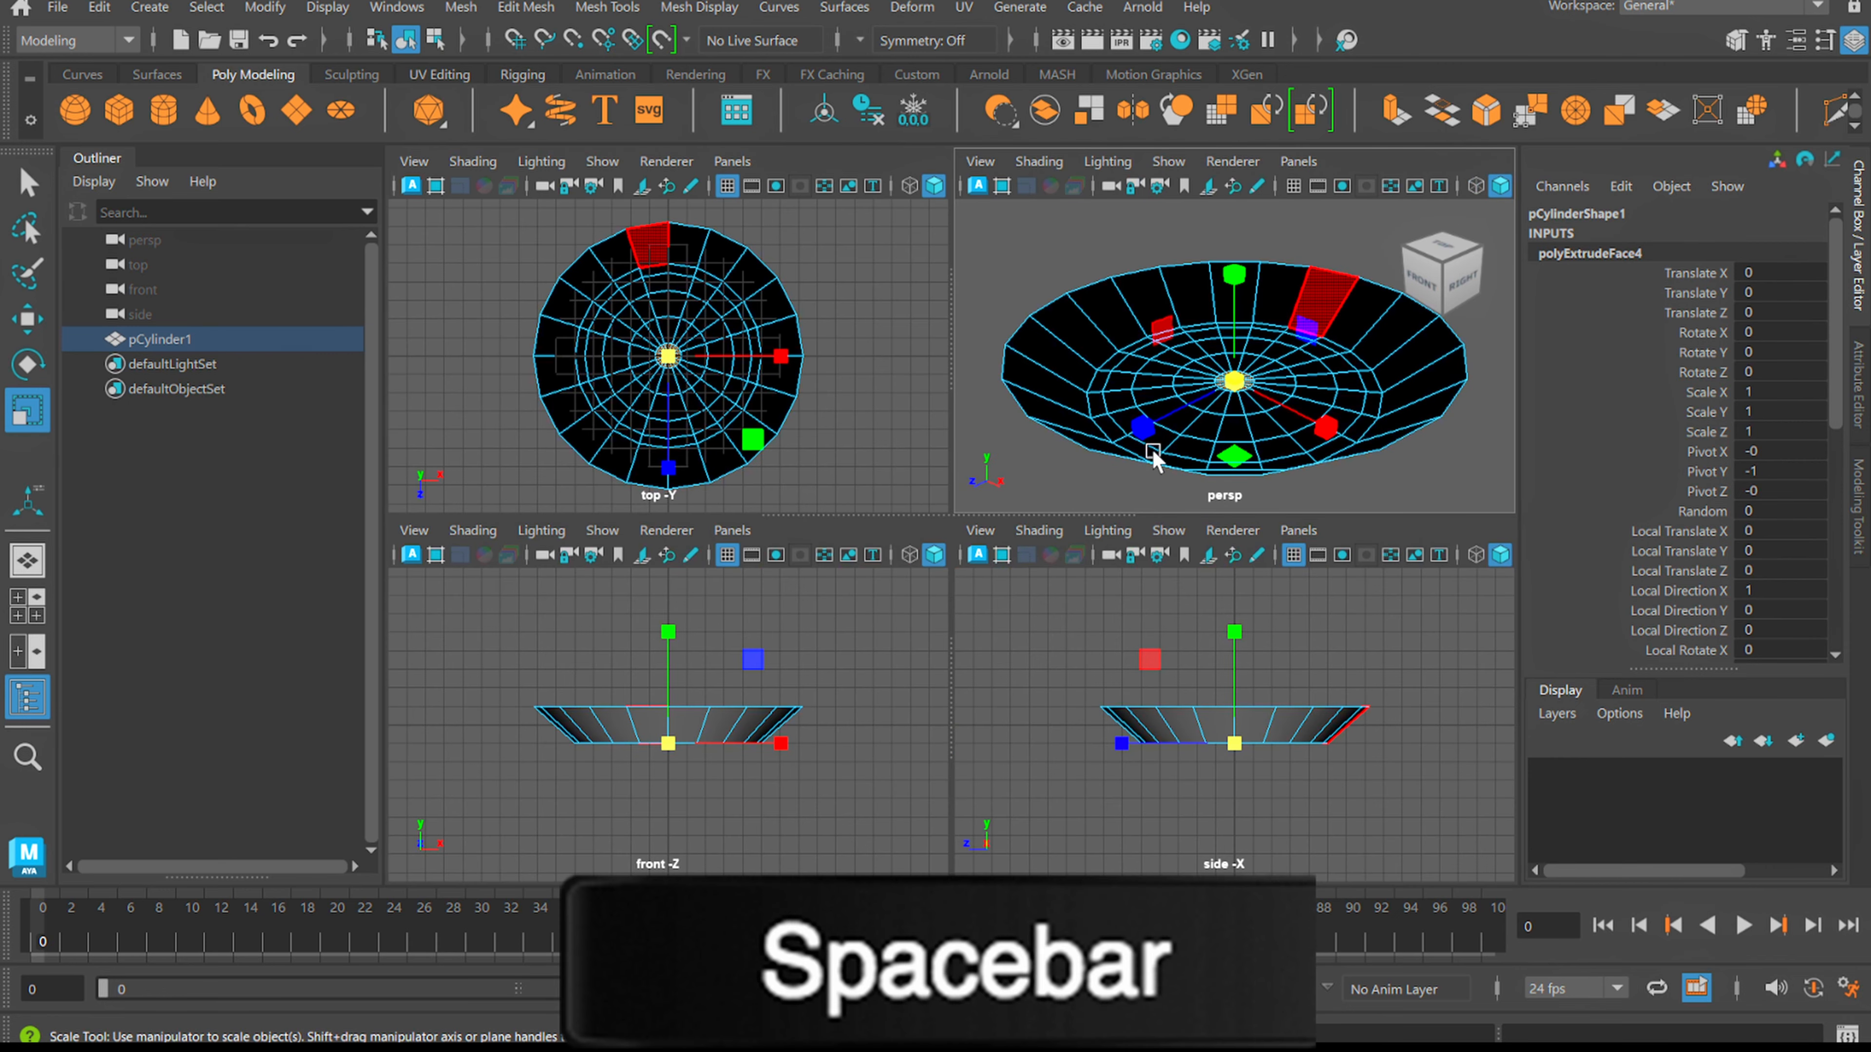
{"action": "key", "text": "space"}
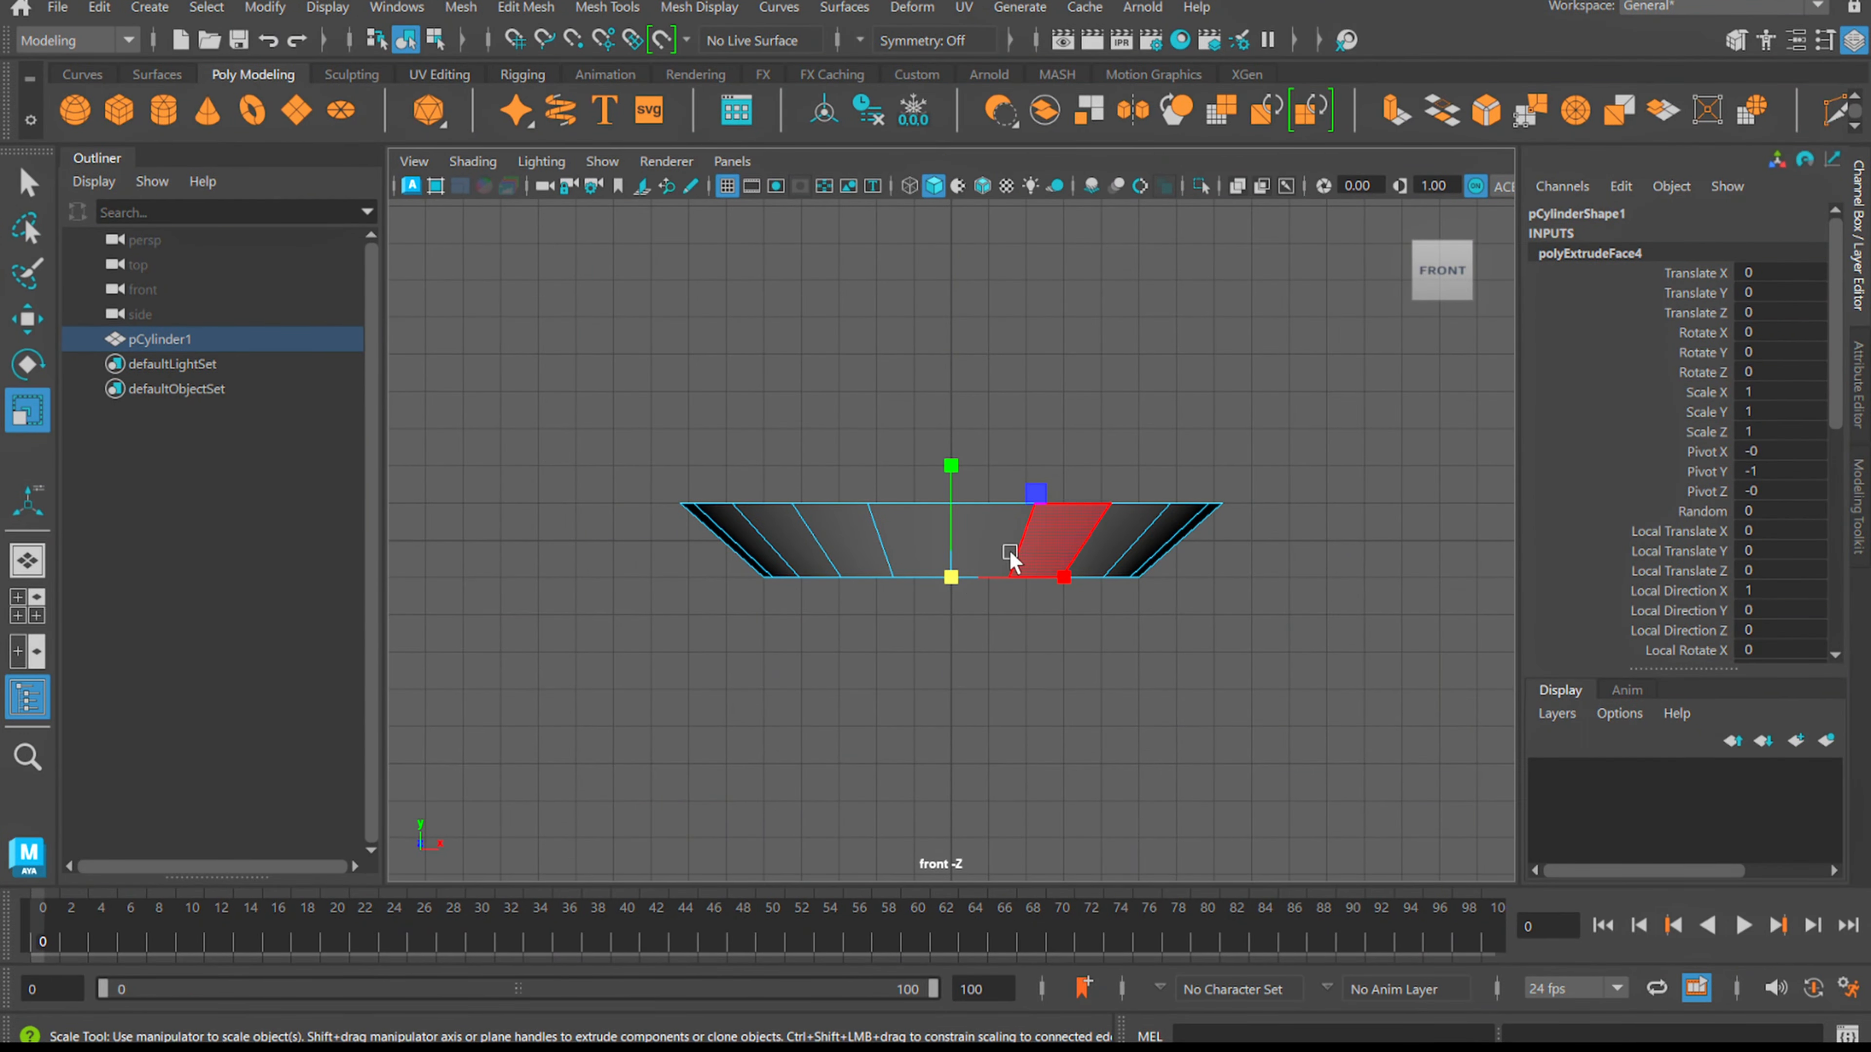
{"action": "key", "text": "ctrl+shift+q"}
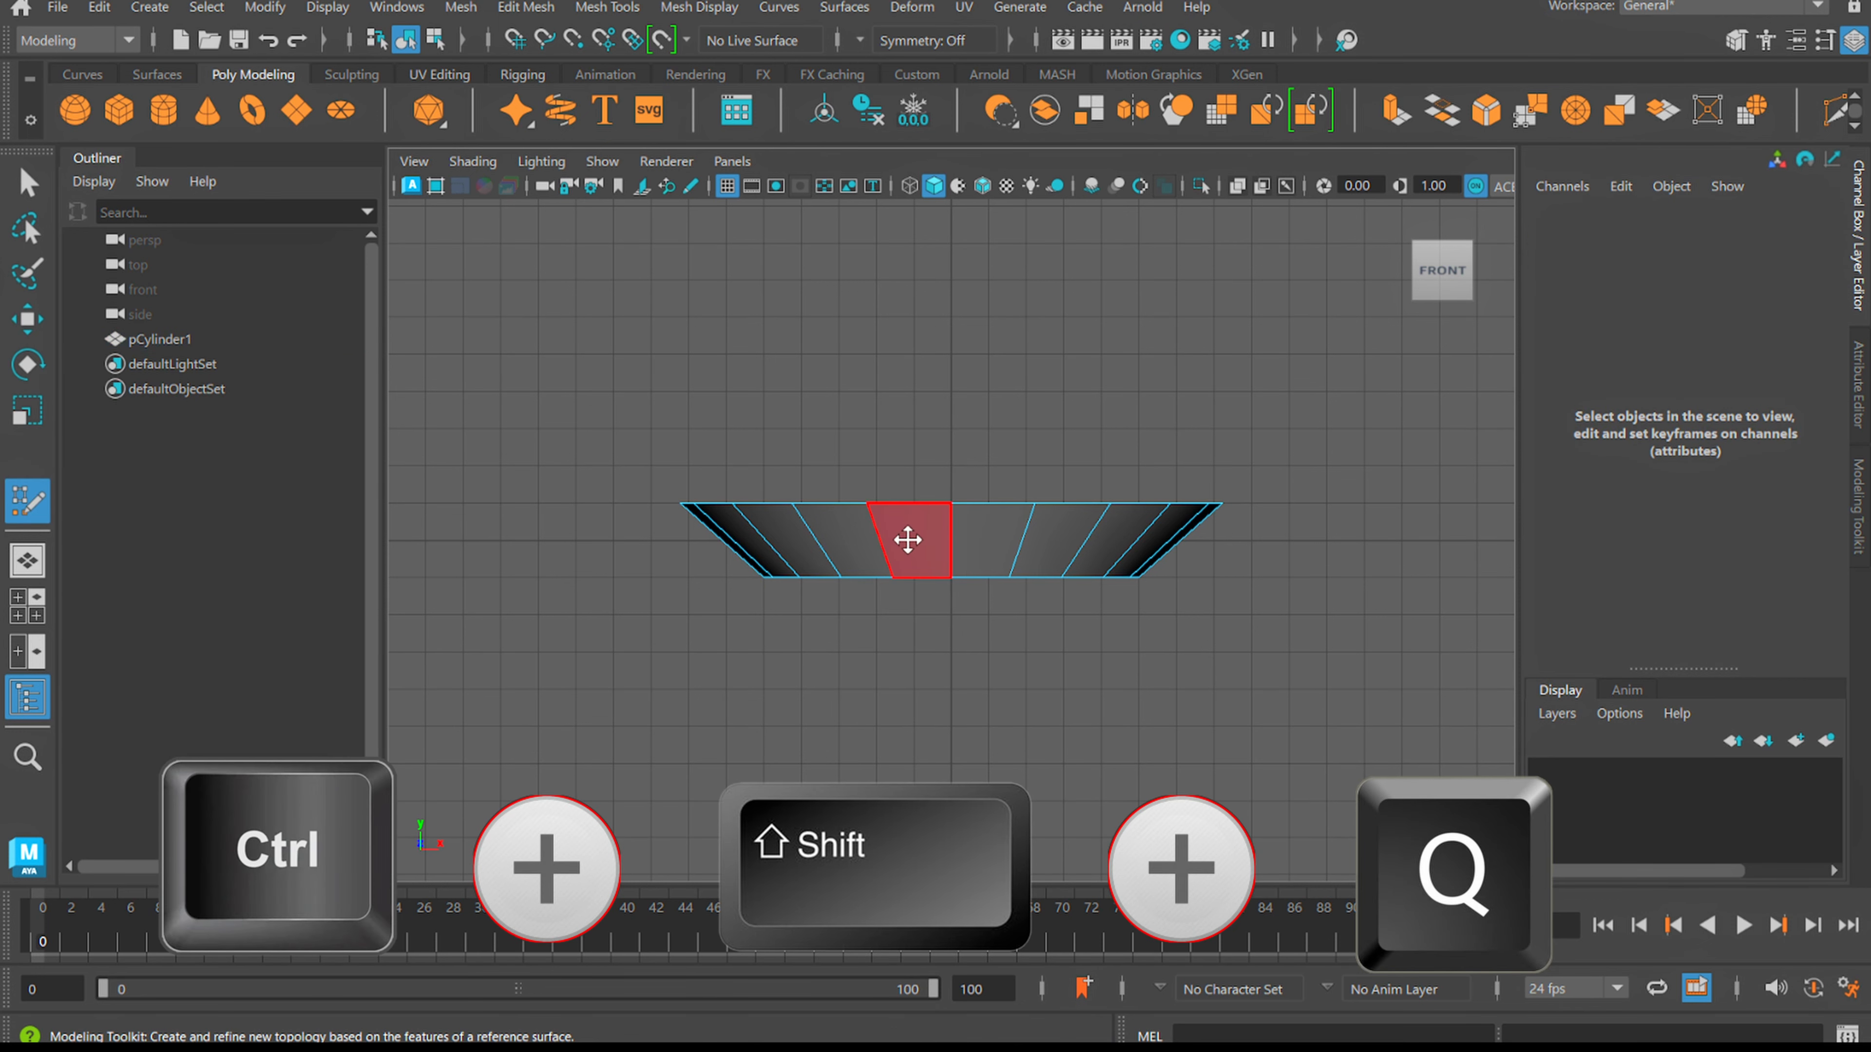
{"action": "scroll", "coordinate": [965, 585], "scroll_direction": "up", "scroll_amount": 3}
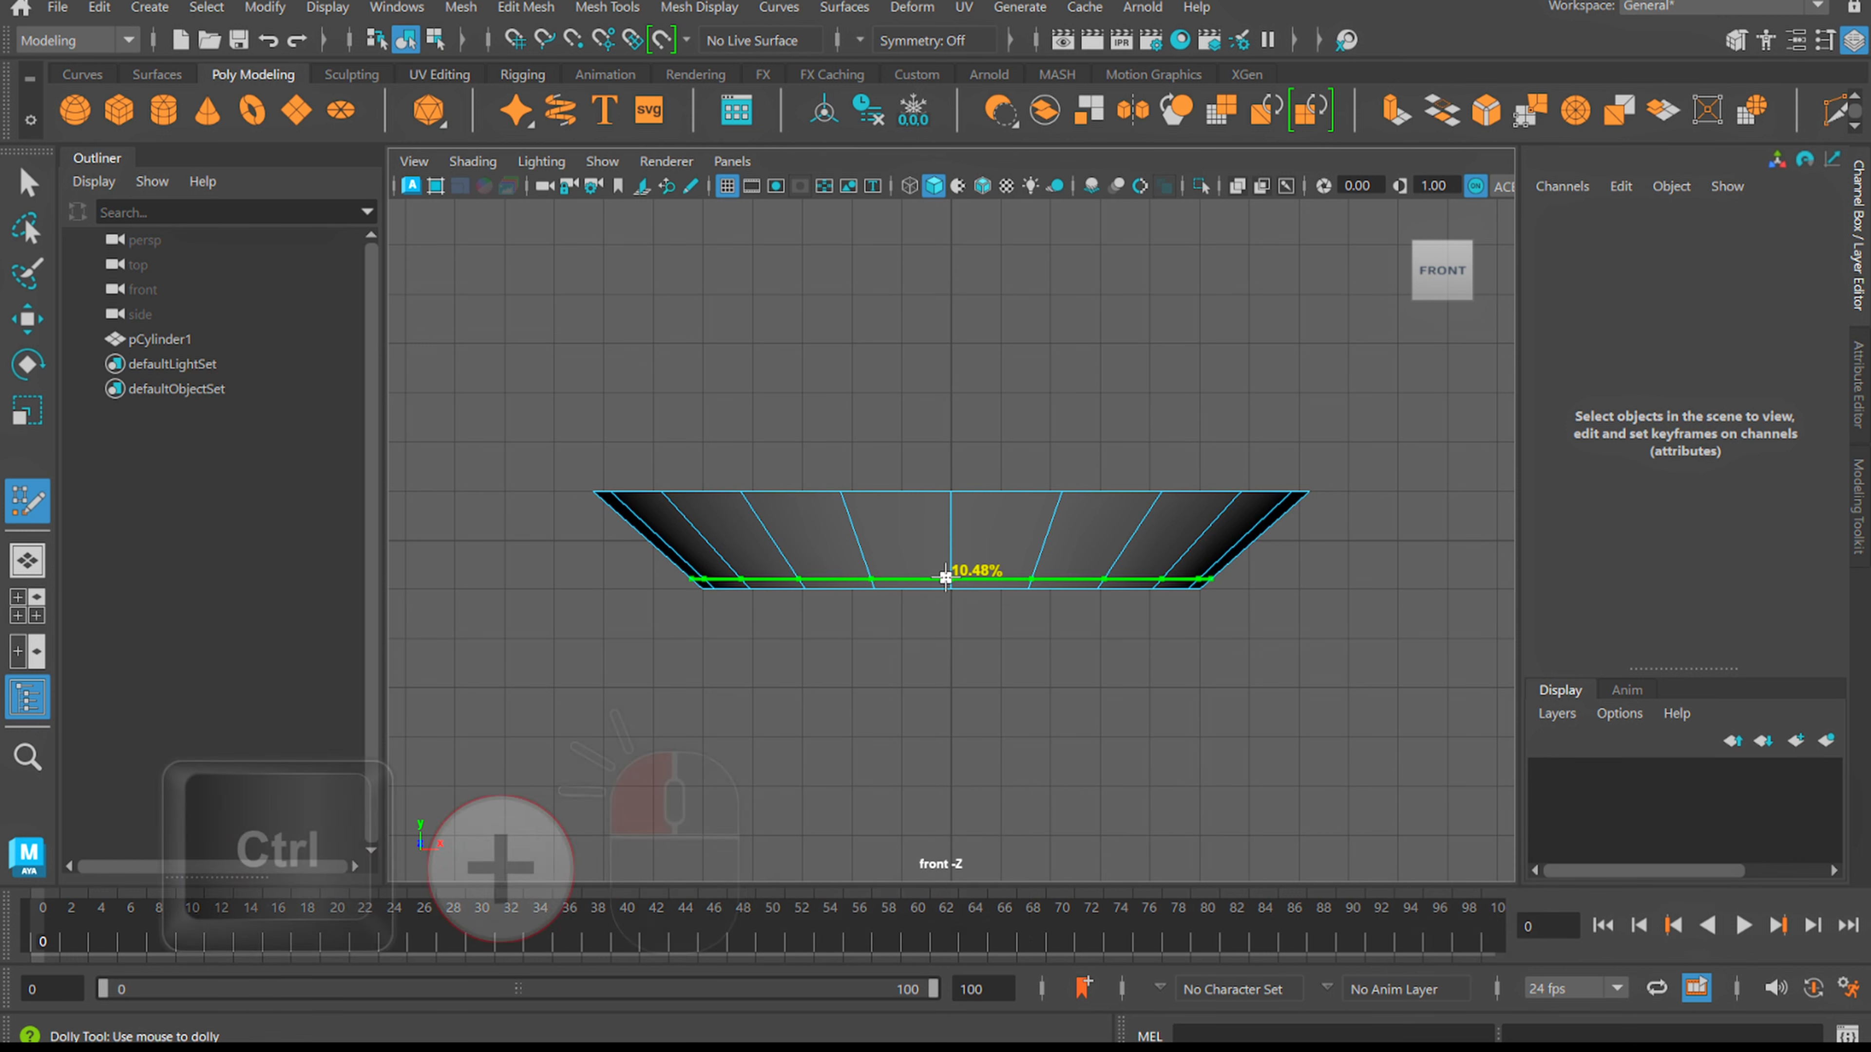
{"action": "left_click", "coordinate": [949, 578], "text": "ctrl"}
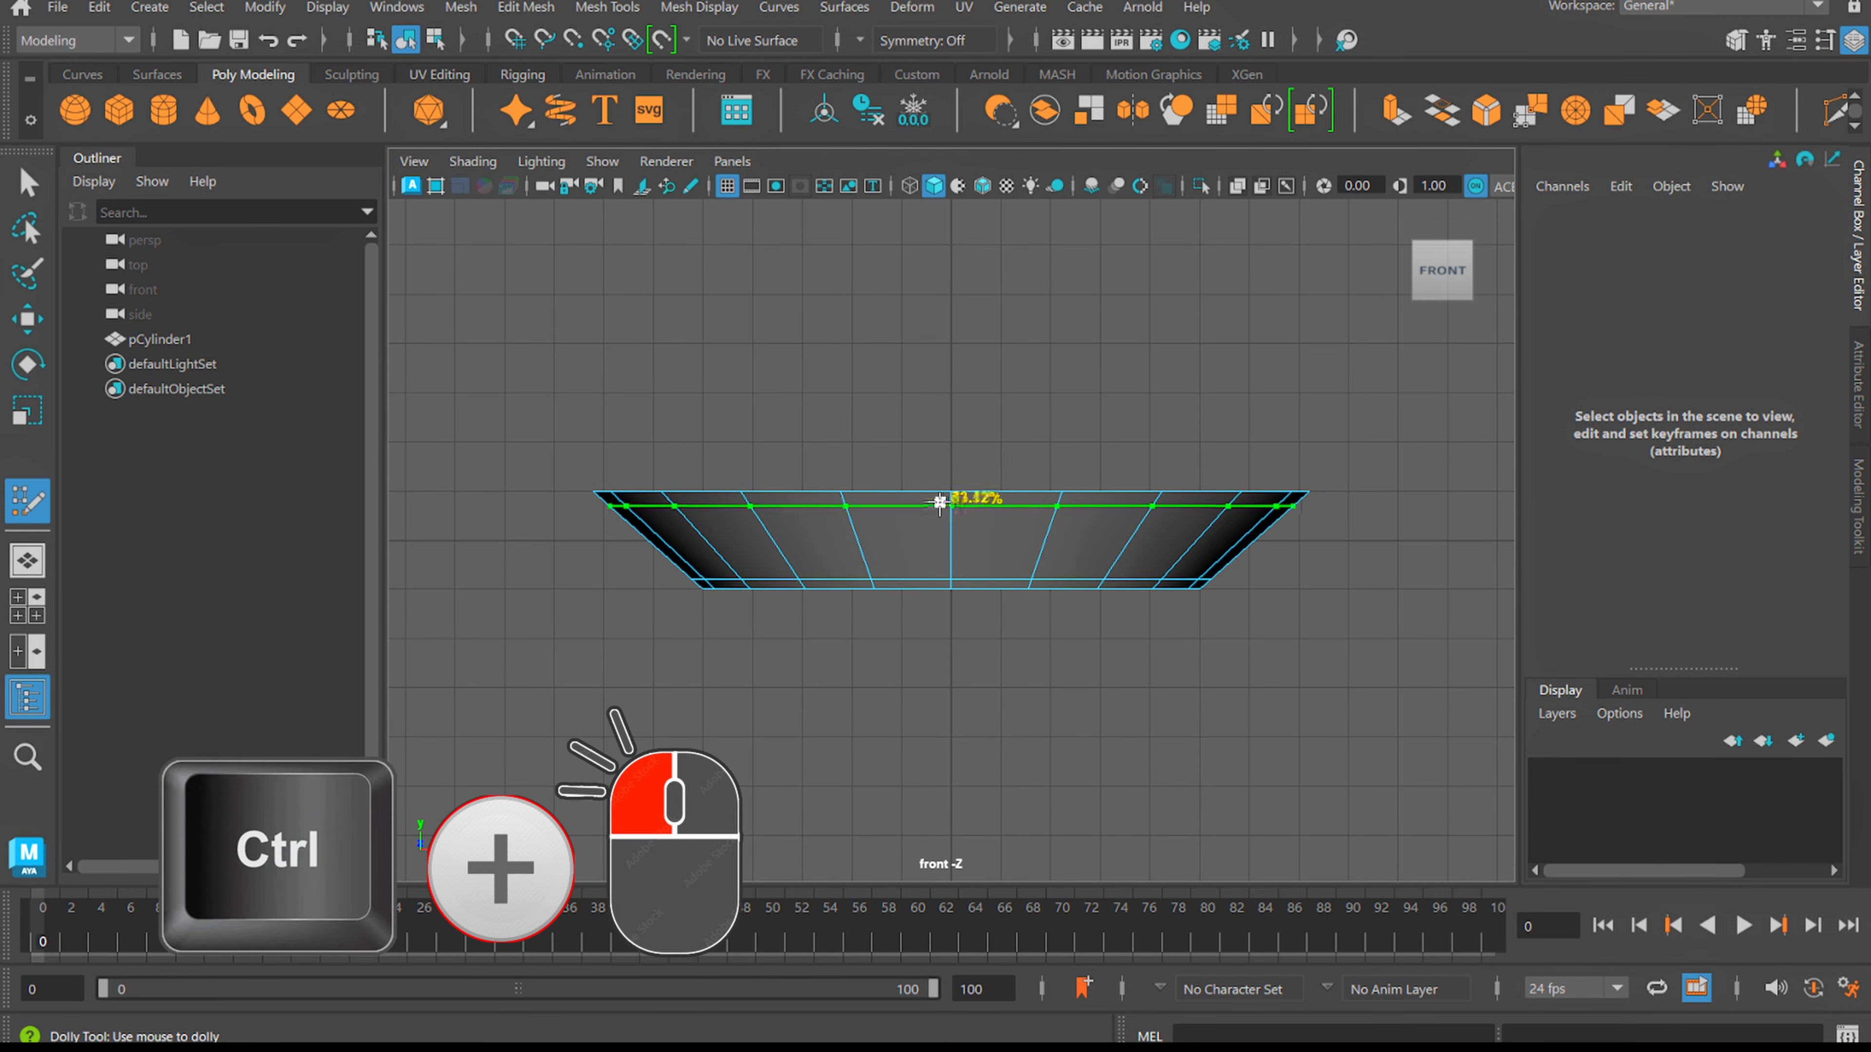
{"action": "left_click", "coordinate": [954, 501], "text": "ctrl"}
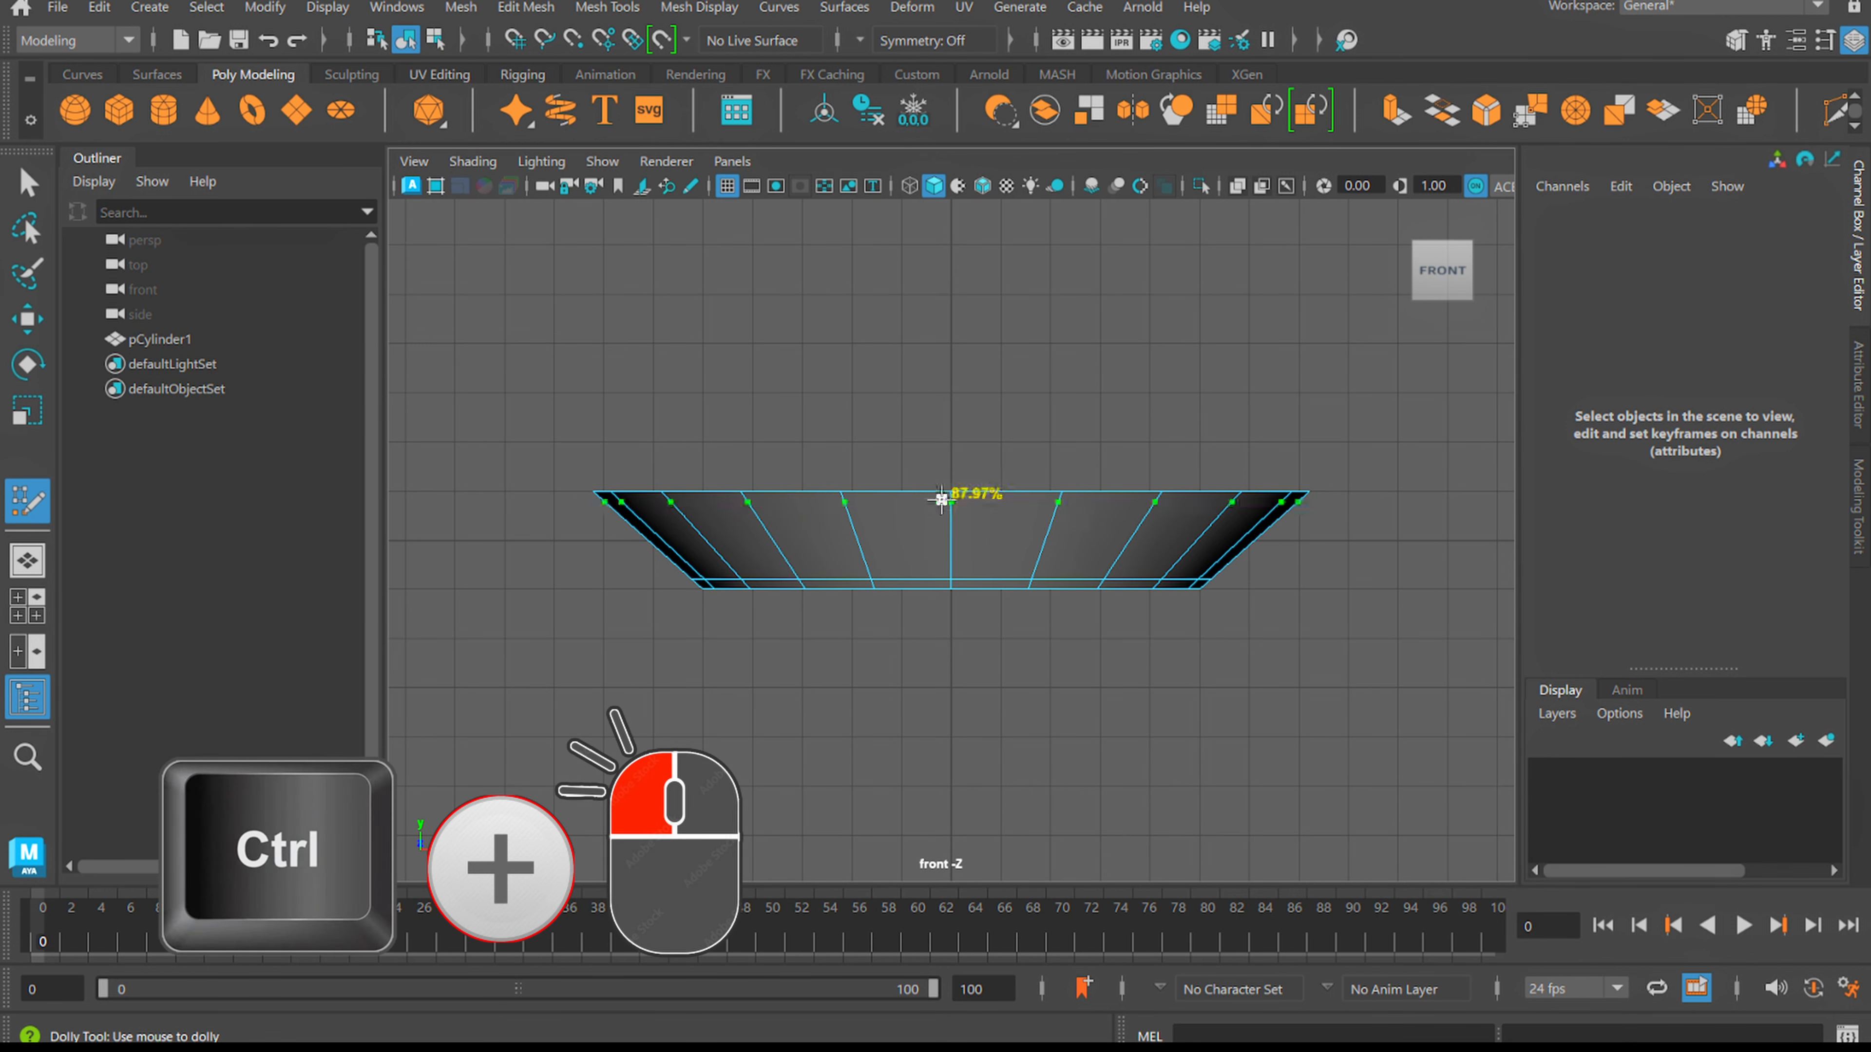
{"action": "left_click", "coordinate": [951, 527], "text": "ctrl"}
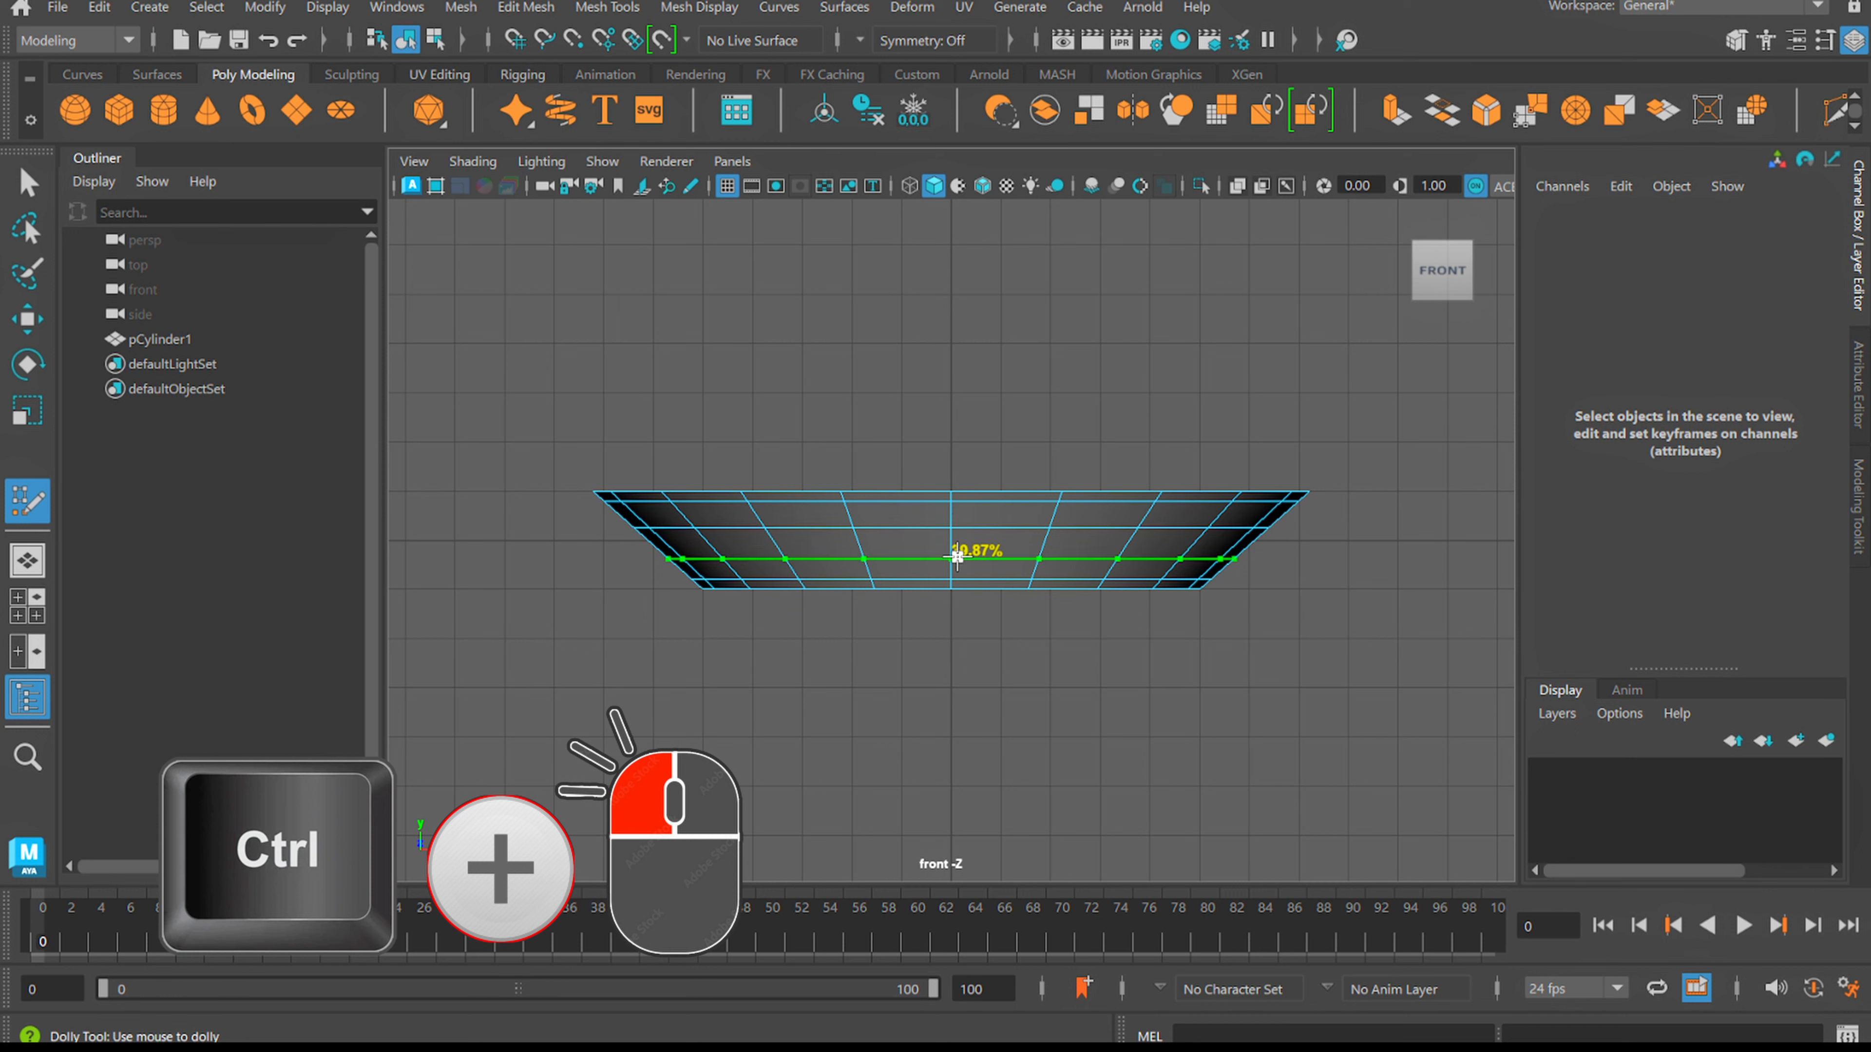
{"action": "left_click", "coordinate": [955, 556], "text": "ctrl"}
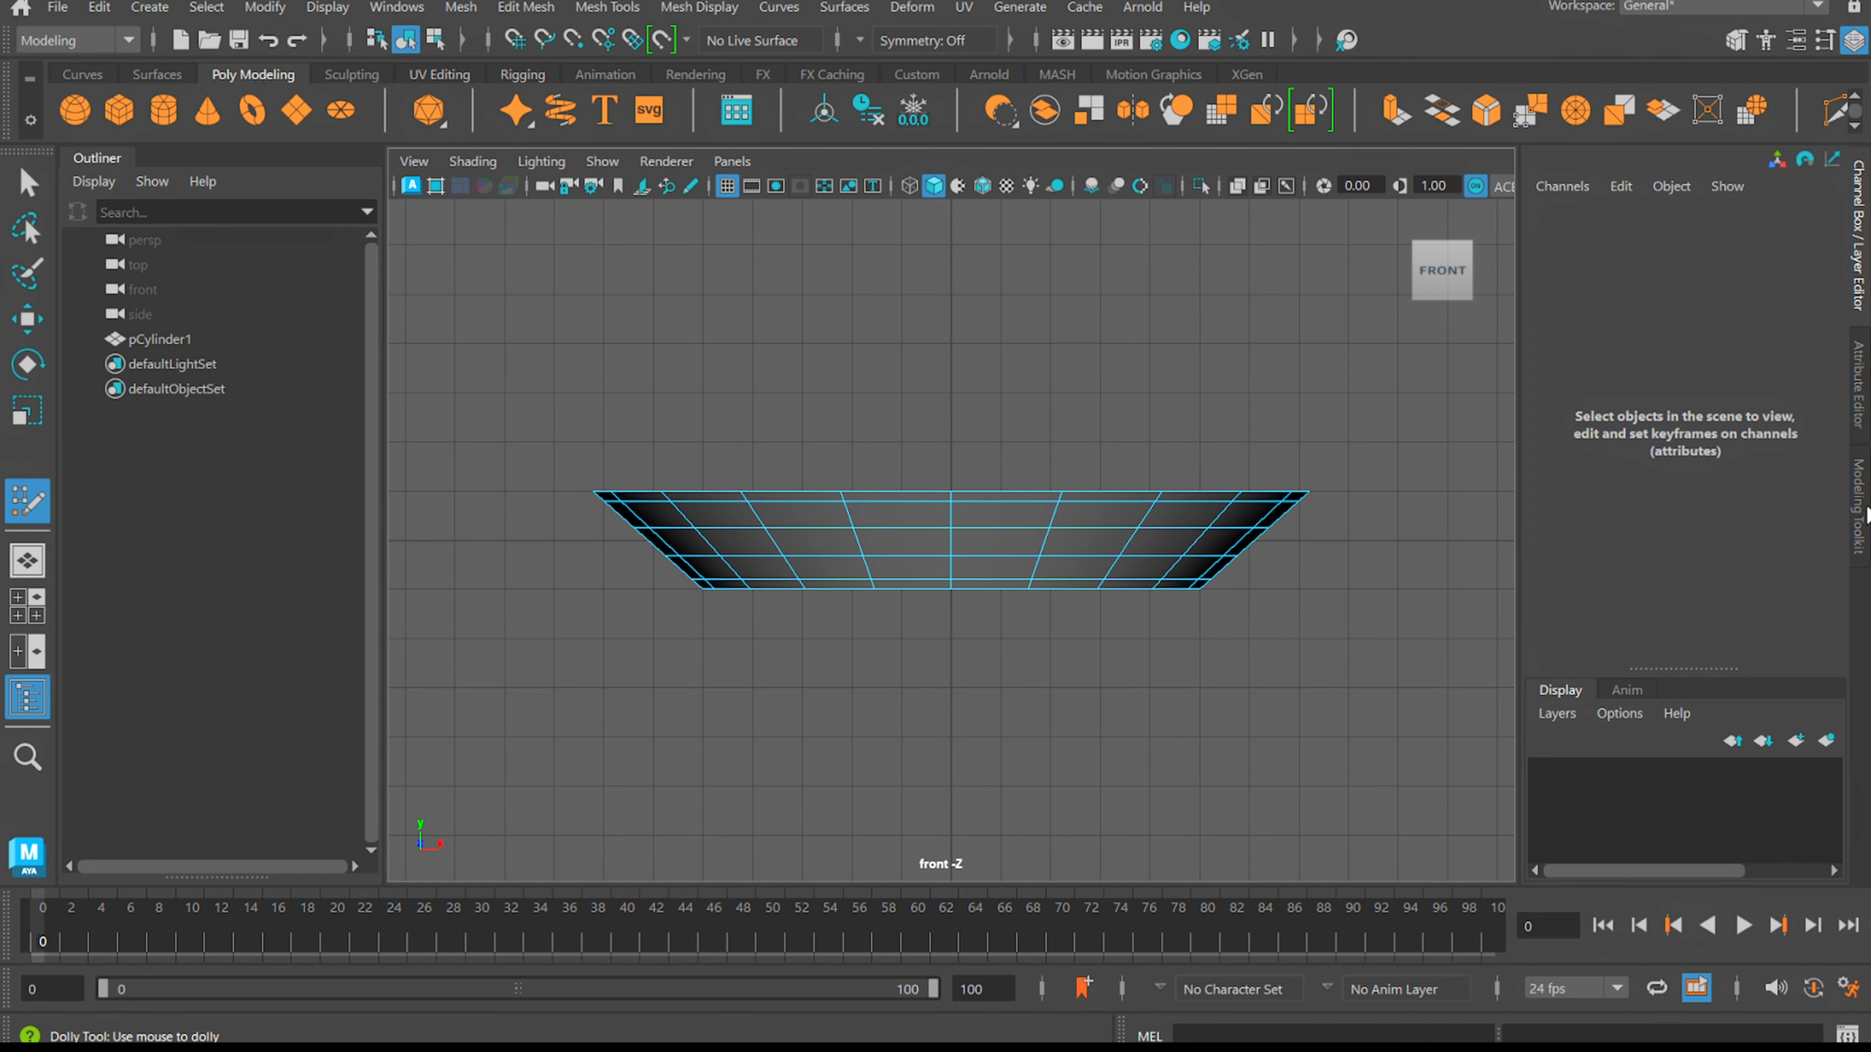
Exit the Quad Draw tool and return from the front view to the perspective view
{"action": "left_click", "coordinate": [1865, 513]}
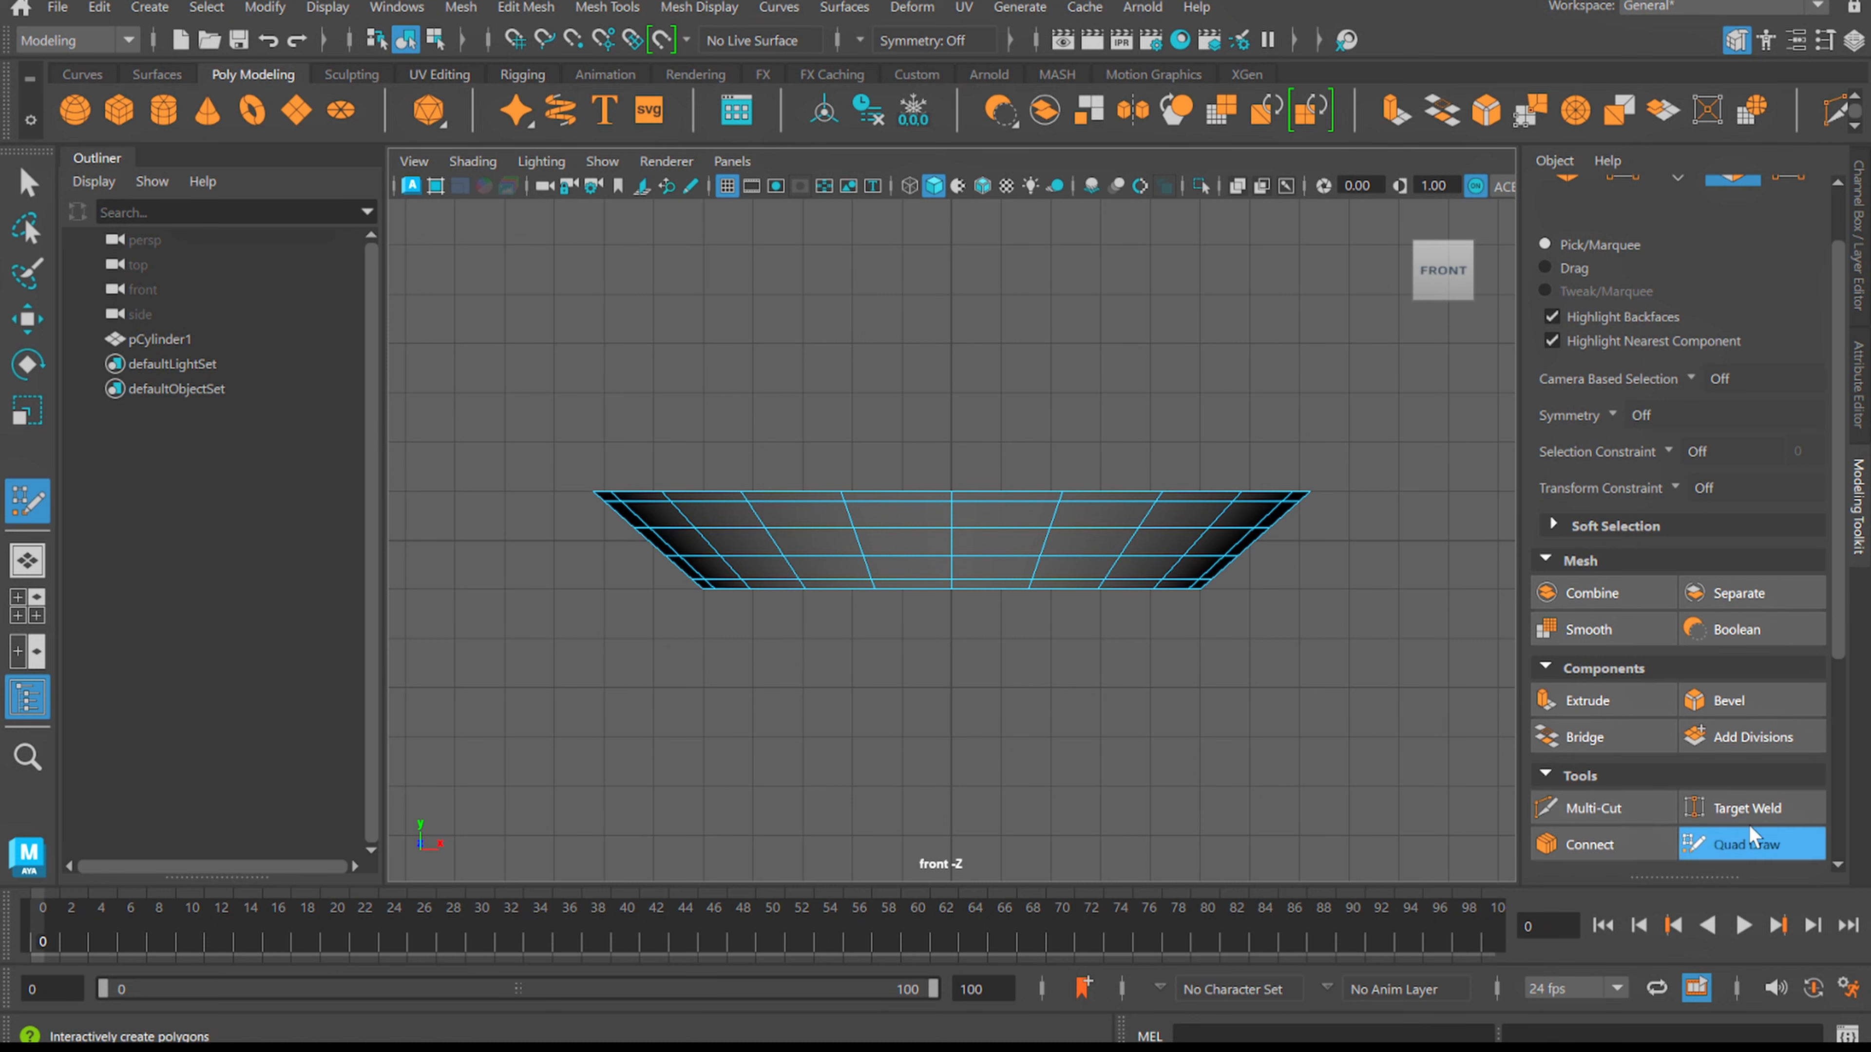
{"action": "left_click", "coordinate": [1712, 844]}
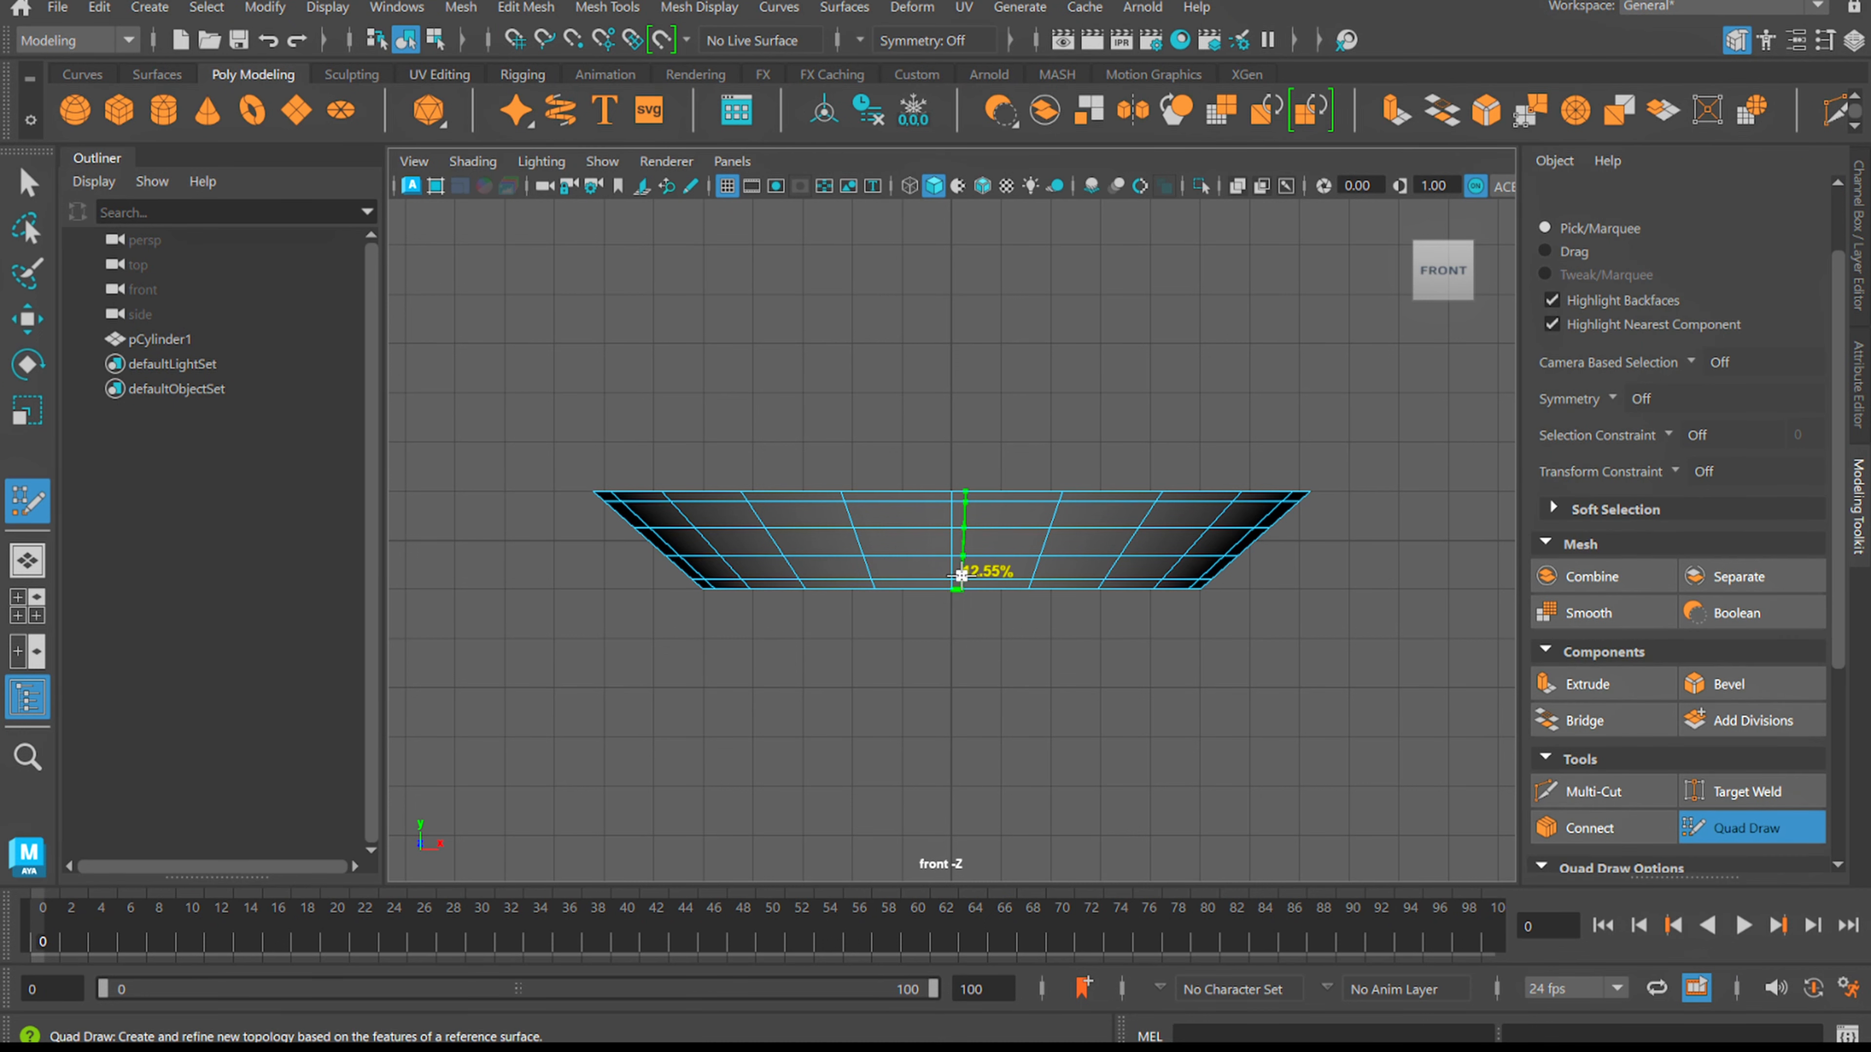
{"action": "key", "text": "q"}
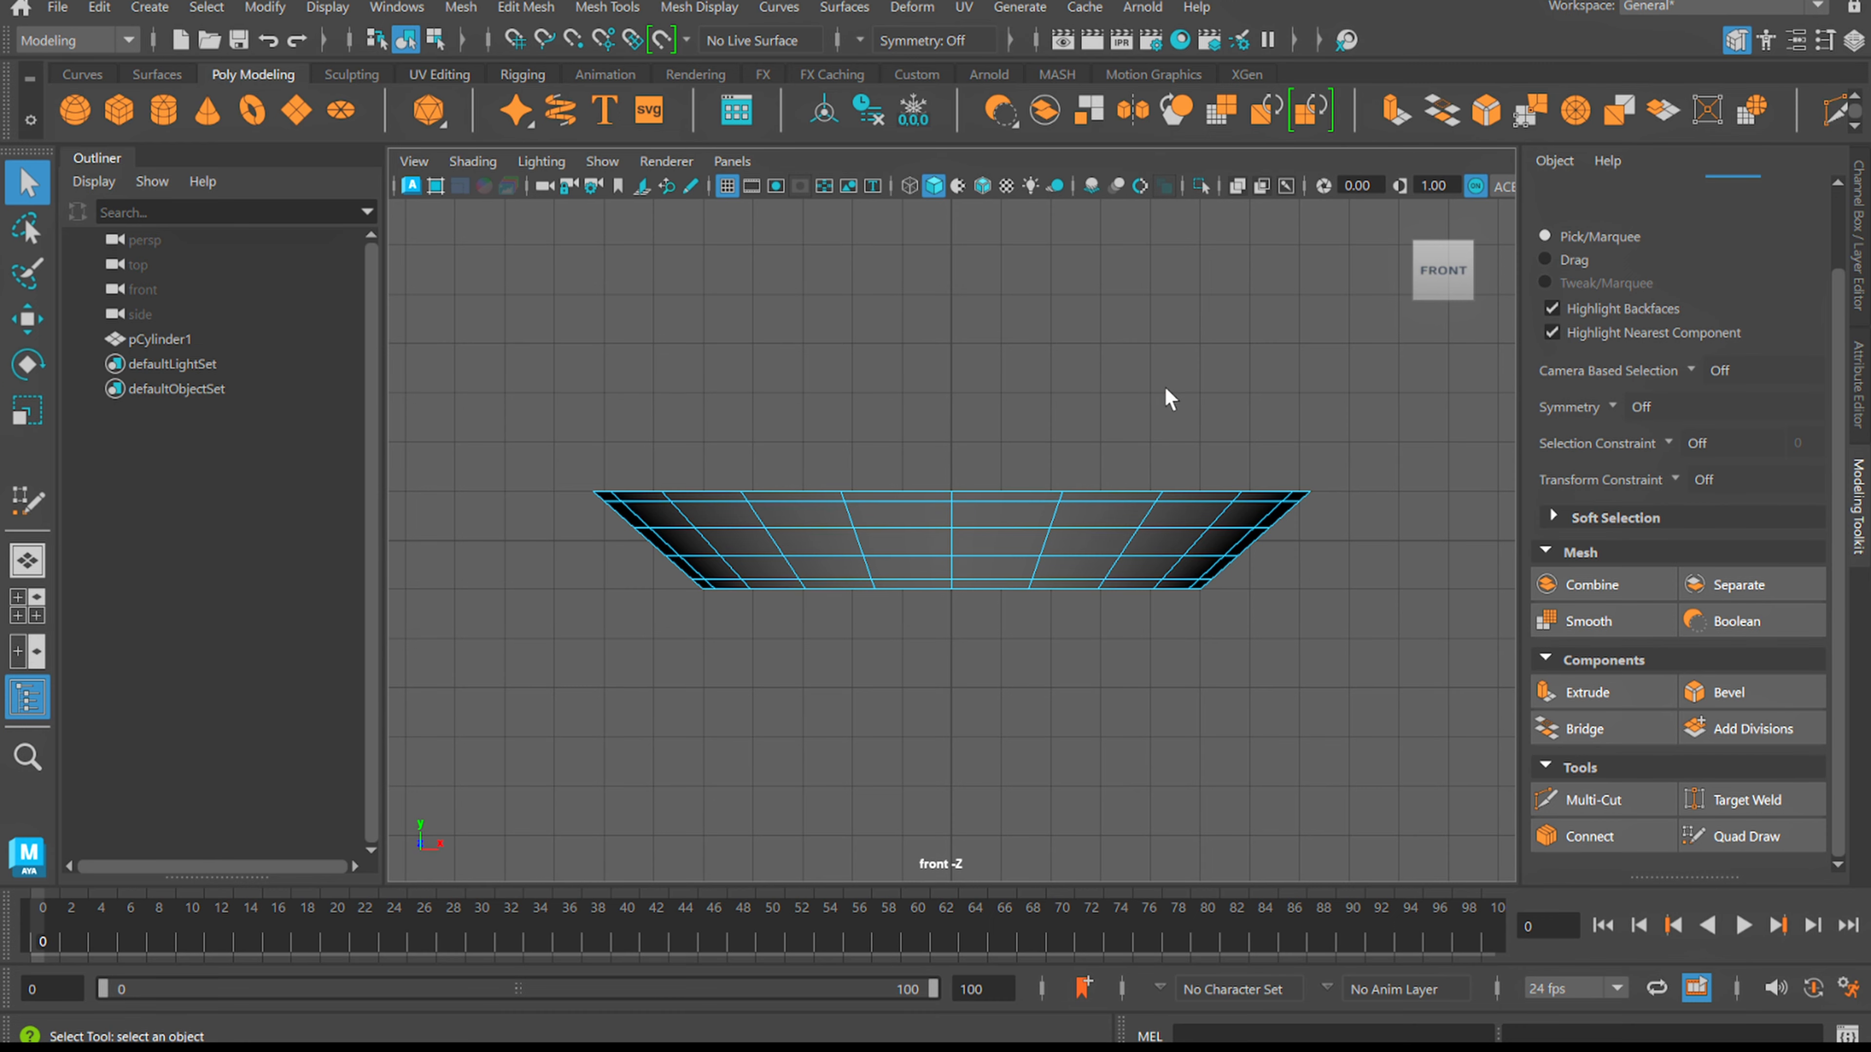
{"action": "key", "text": "space"}
{"action": "key", "text": "space"}
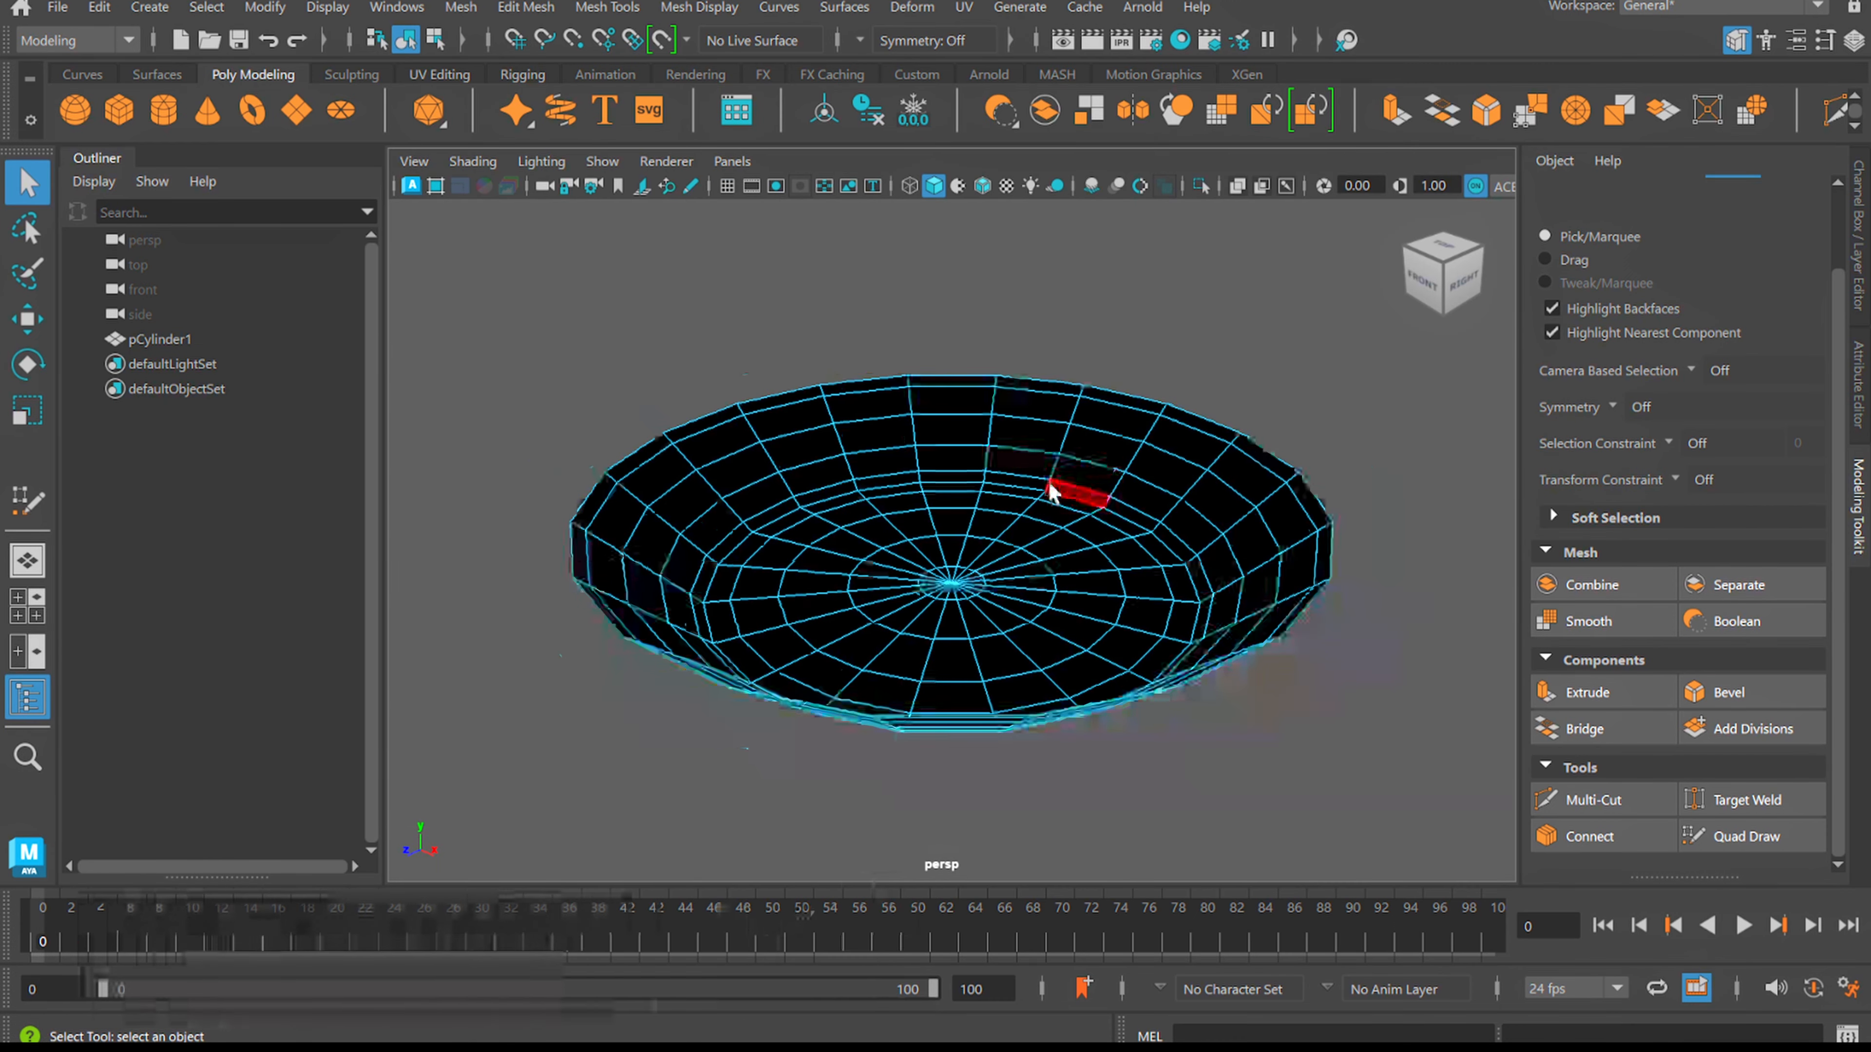
Select all faces of the bowl and extrude them with a thickness of 0.3
{"action": "left_click_drag", "start_coordinate": [1075, 490], "coordinate": [917, 453], "text": "alt"}
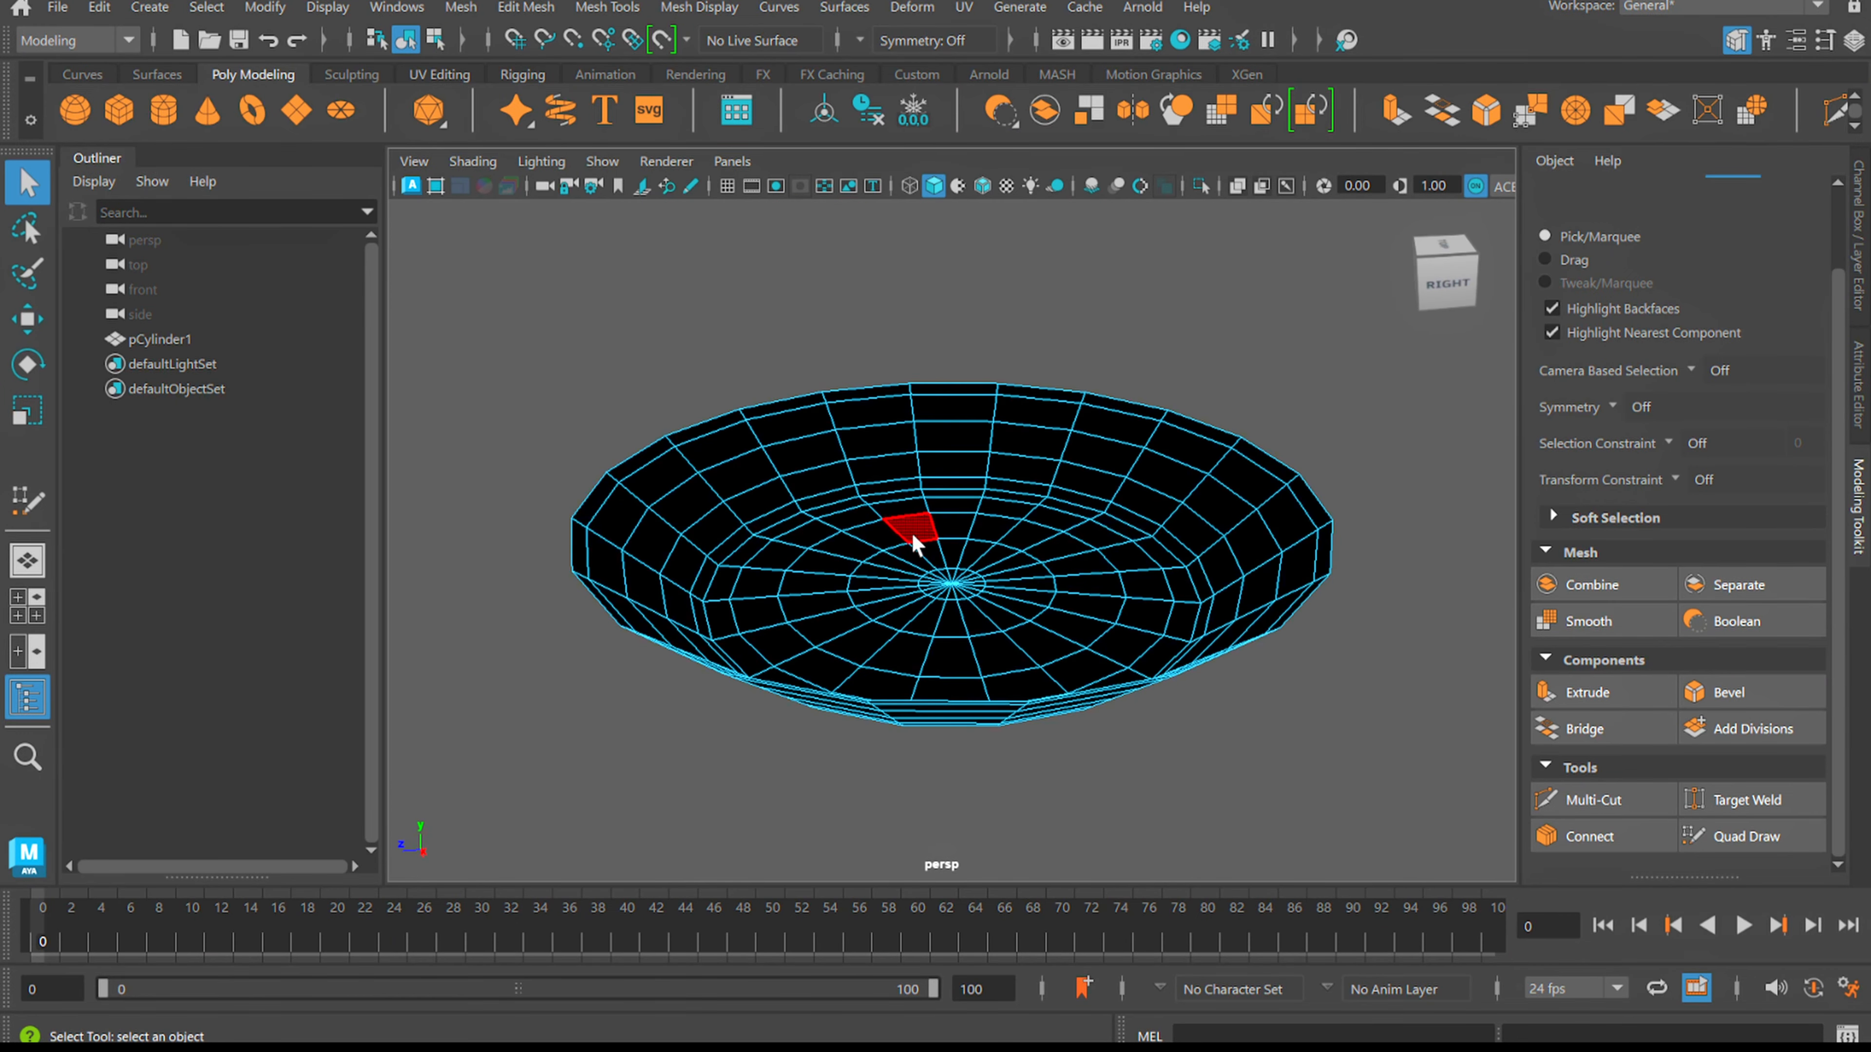
{"action": "right_click_drag", "start_coordinate": [912, 532], "coordinate": [898, 433]}
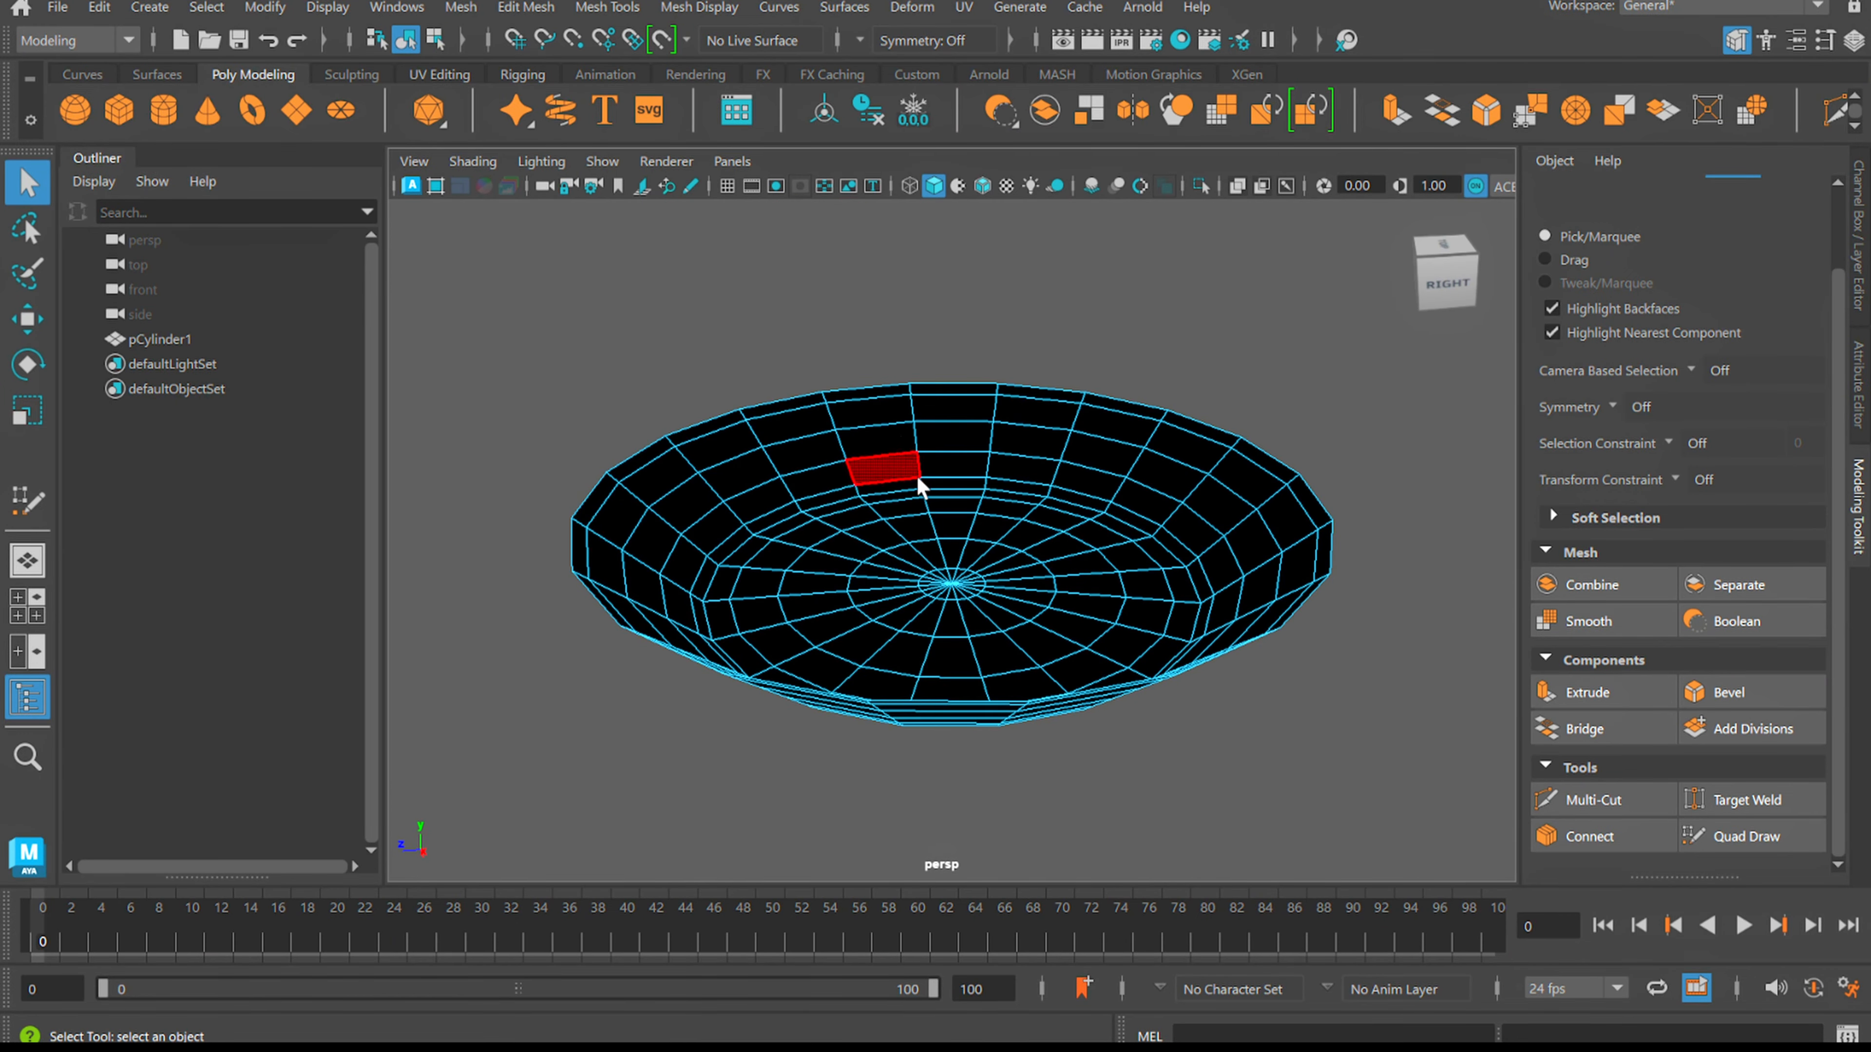
{"action": "double_click", "coordinate": [930, 535]}
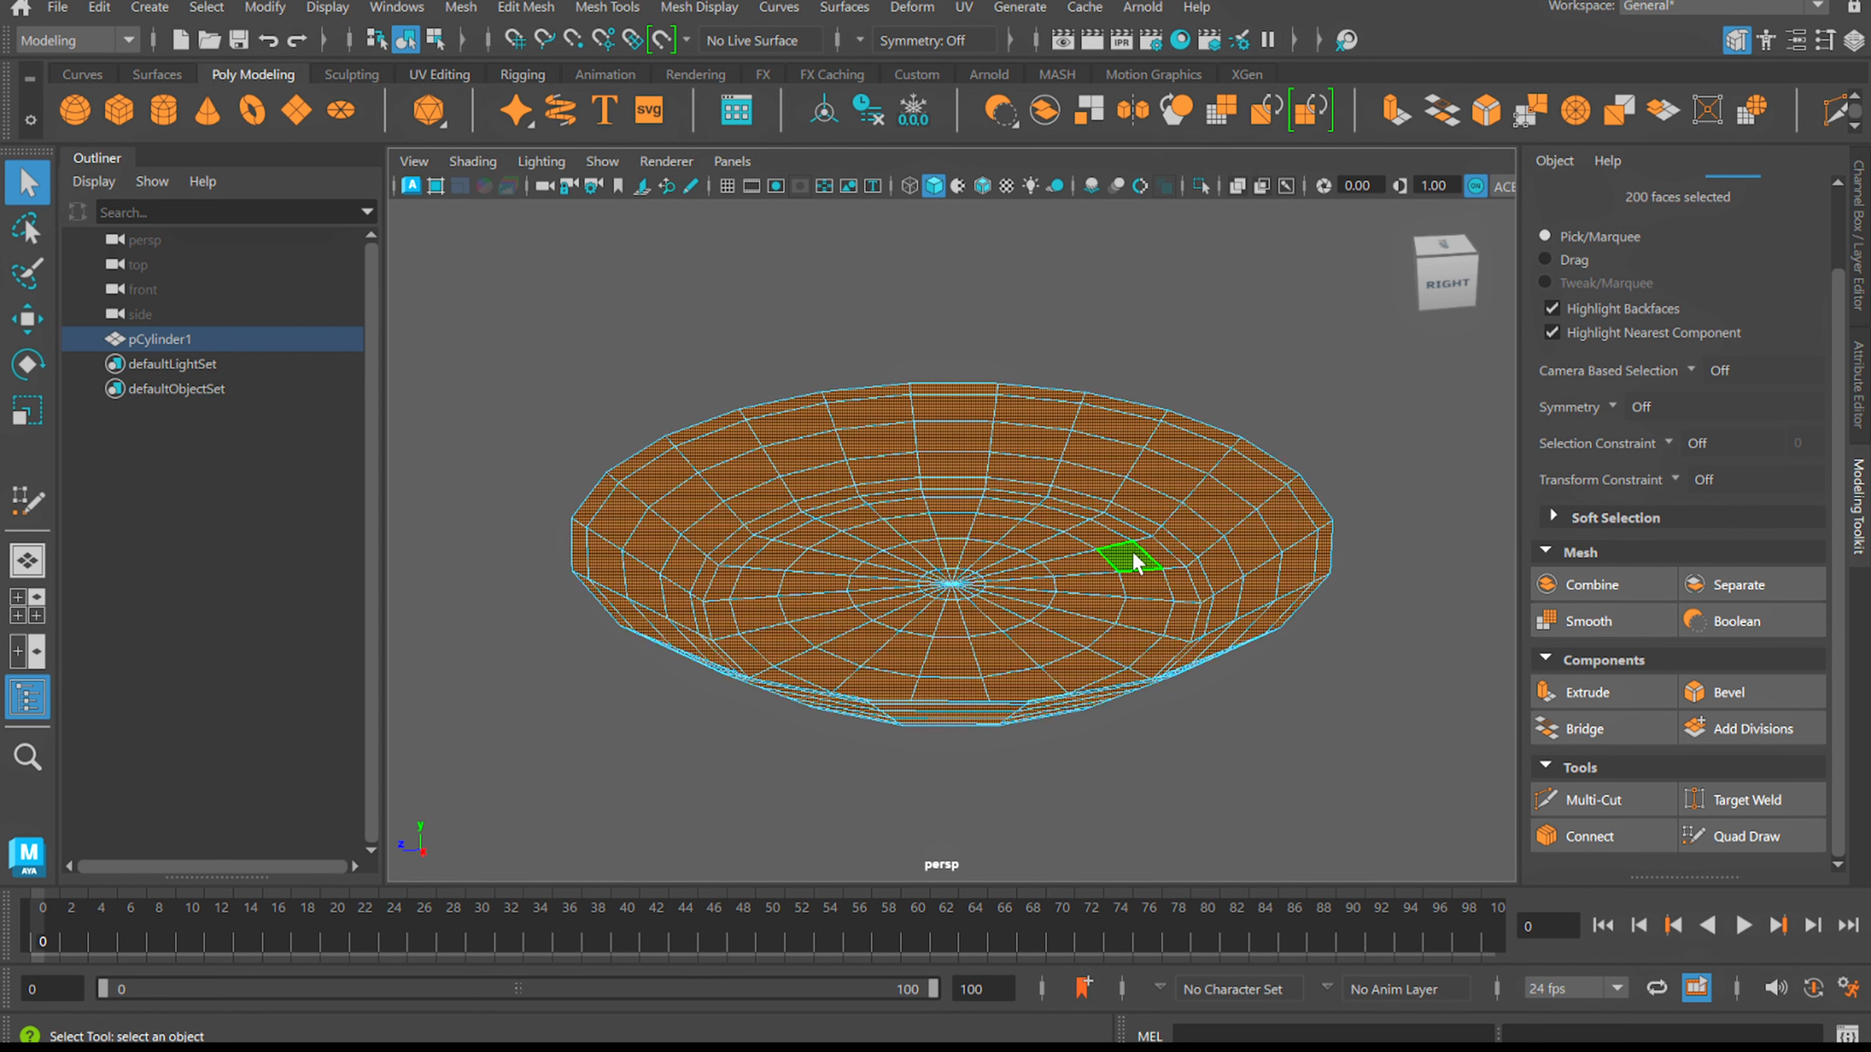
{"action": "left_click", "coordinate": [1592, 693]}
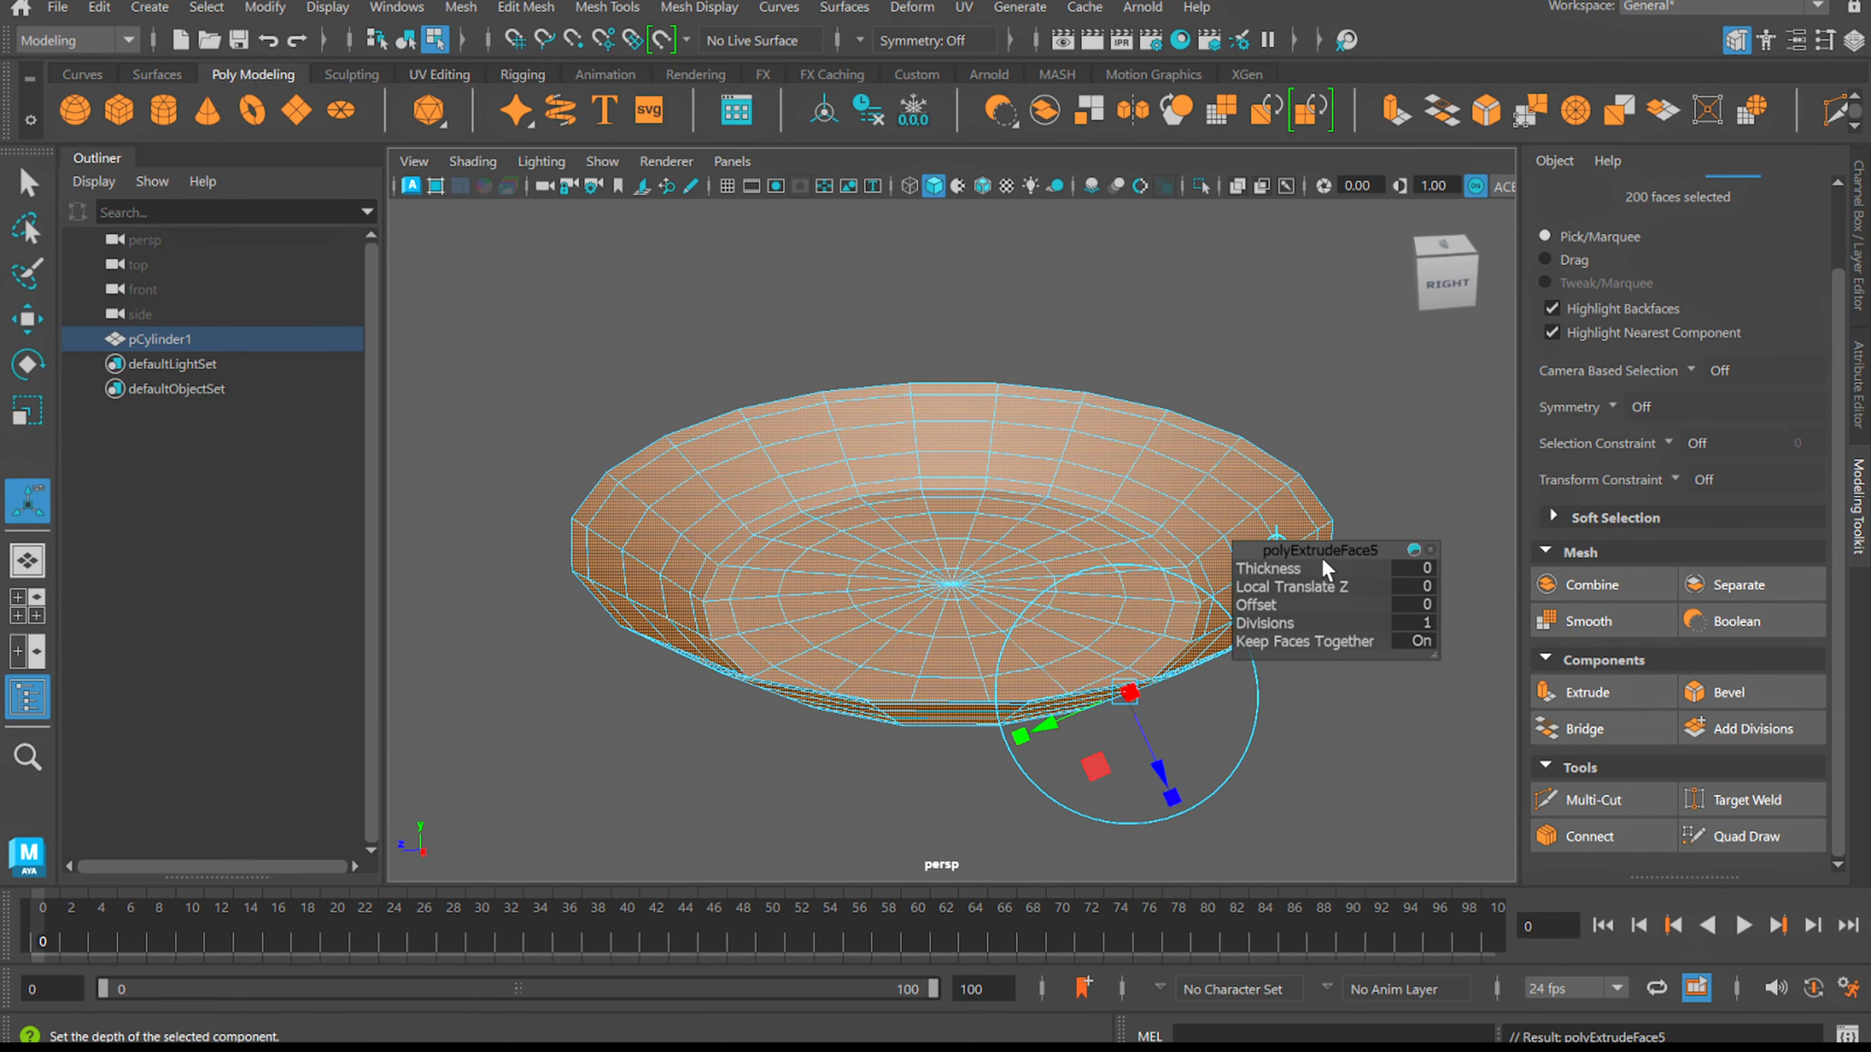
{"action": "left_click_drag", "start_coordinate": [1321, 557], "coordinate": [1394, 346]}
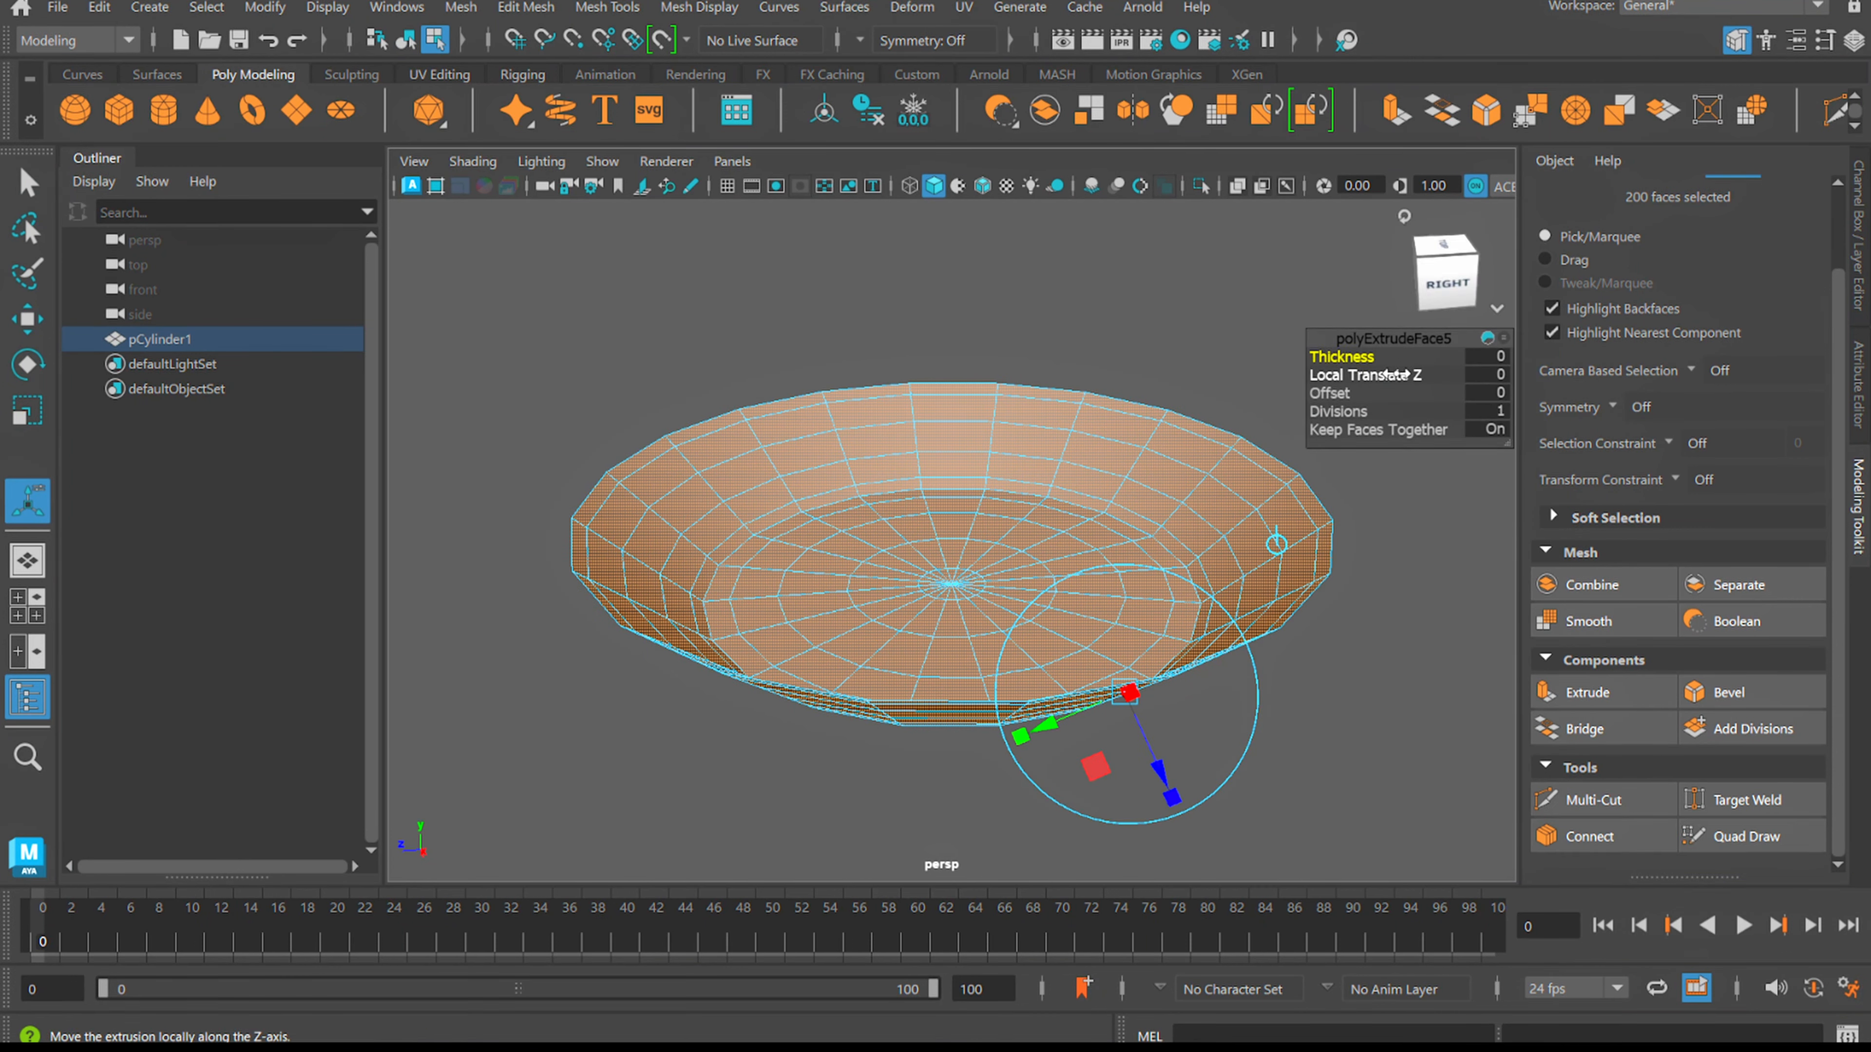
{"action": "left_click", "coordinate": [1488, 358]}
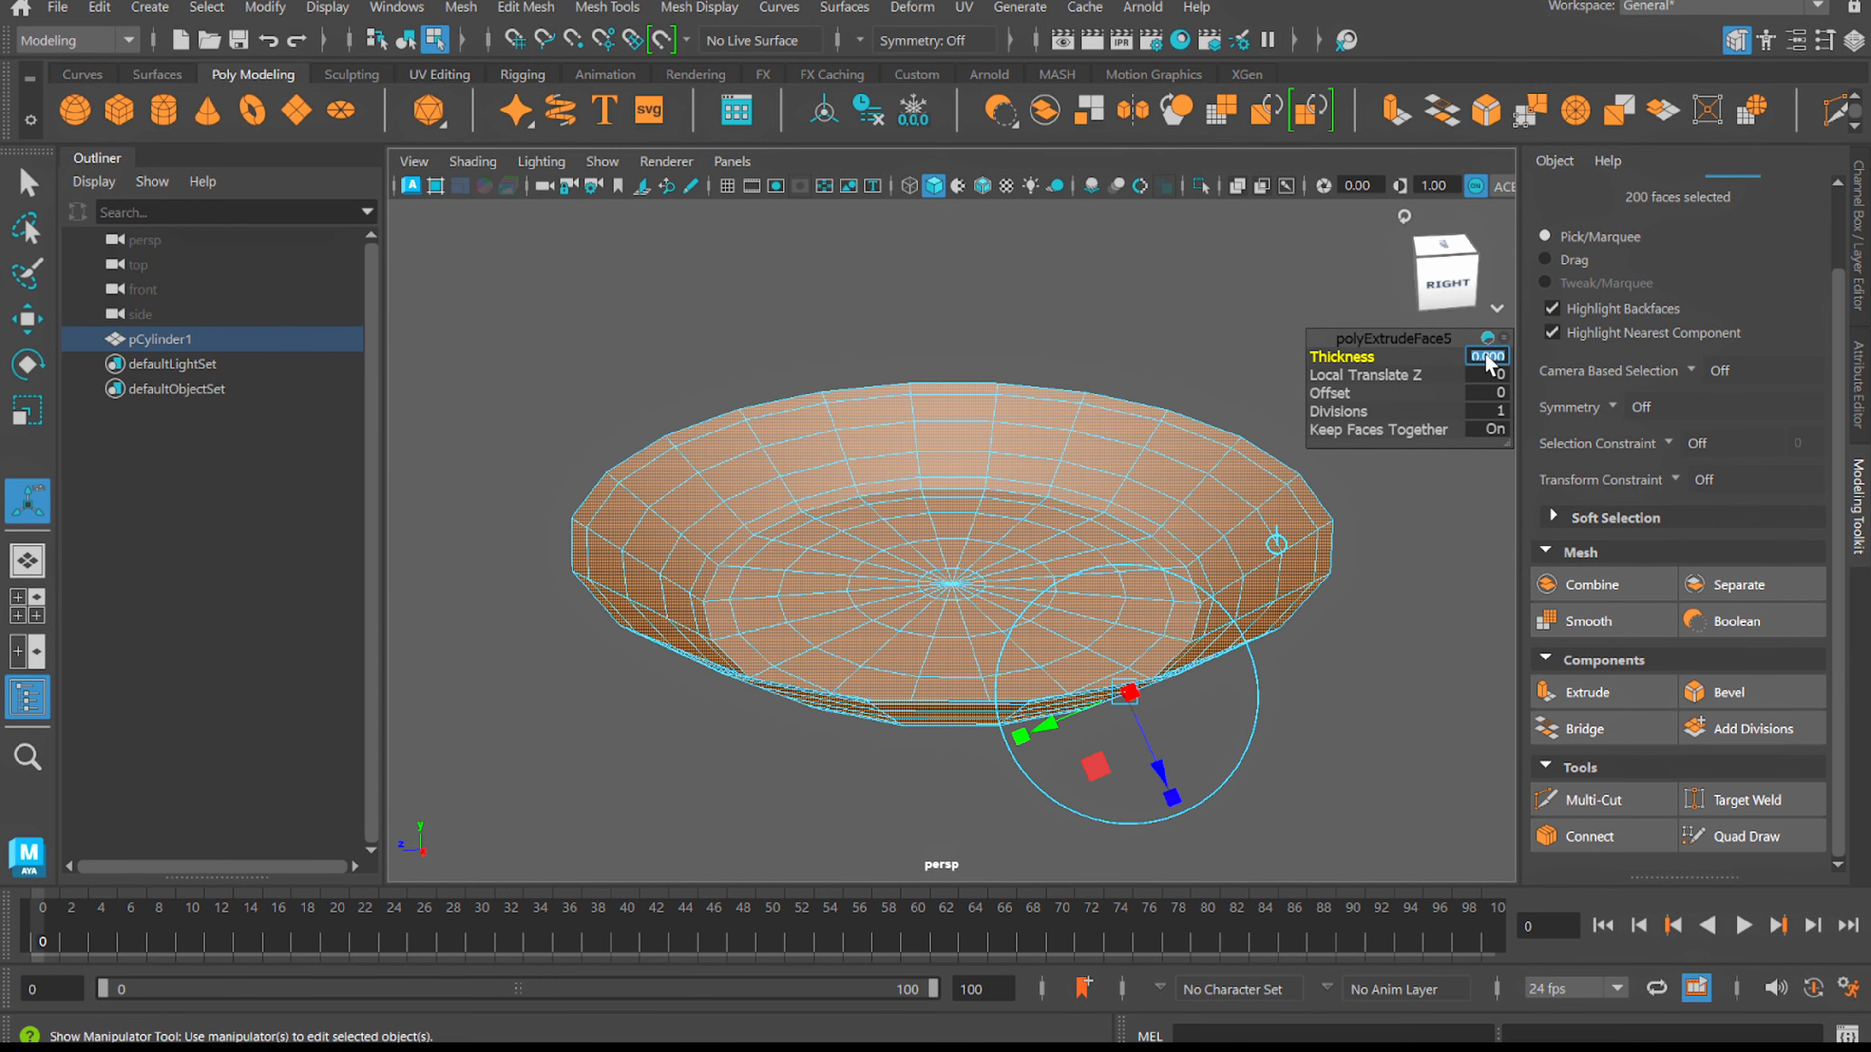
{"action": "type", "text": "0.3"}
{"action": "key", "text": "Return"}
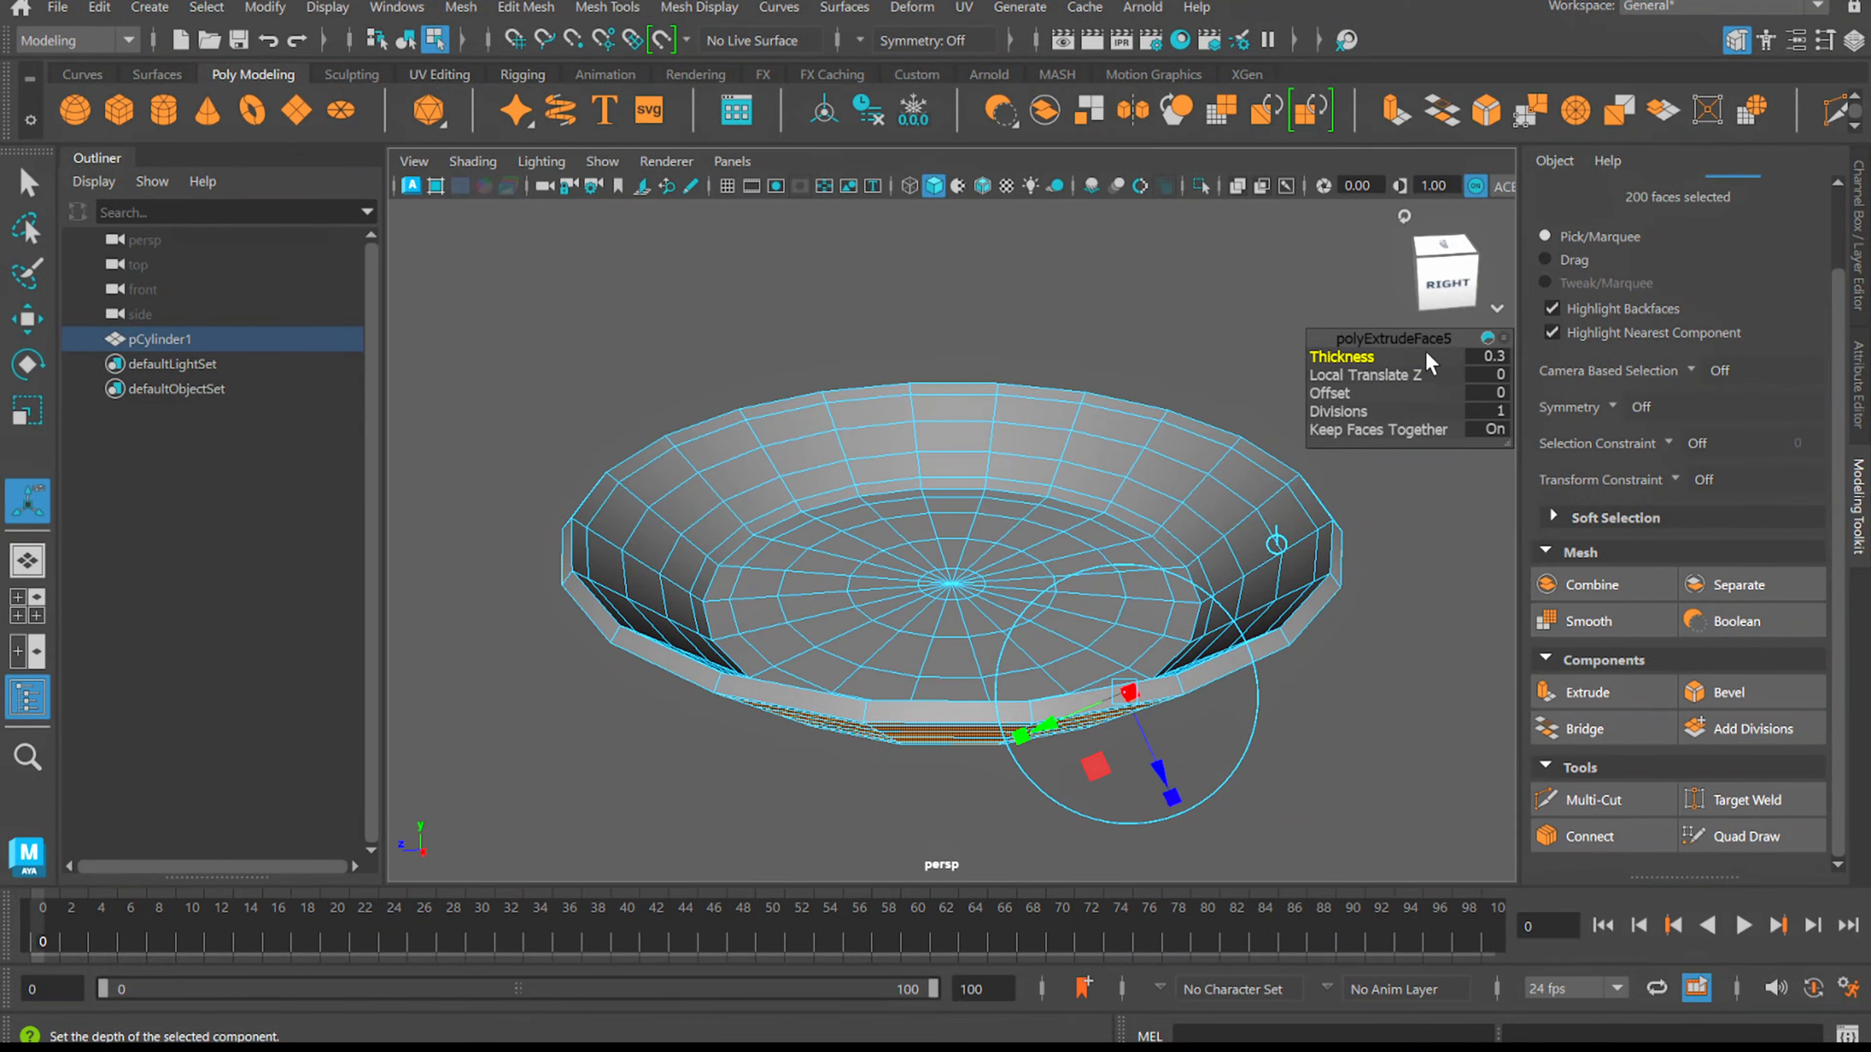
{"action": "key", "text": "w"}
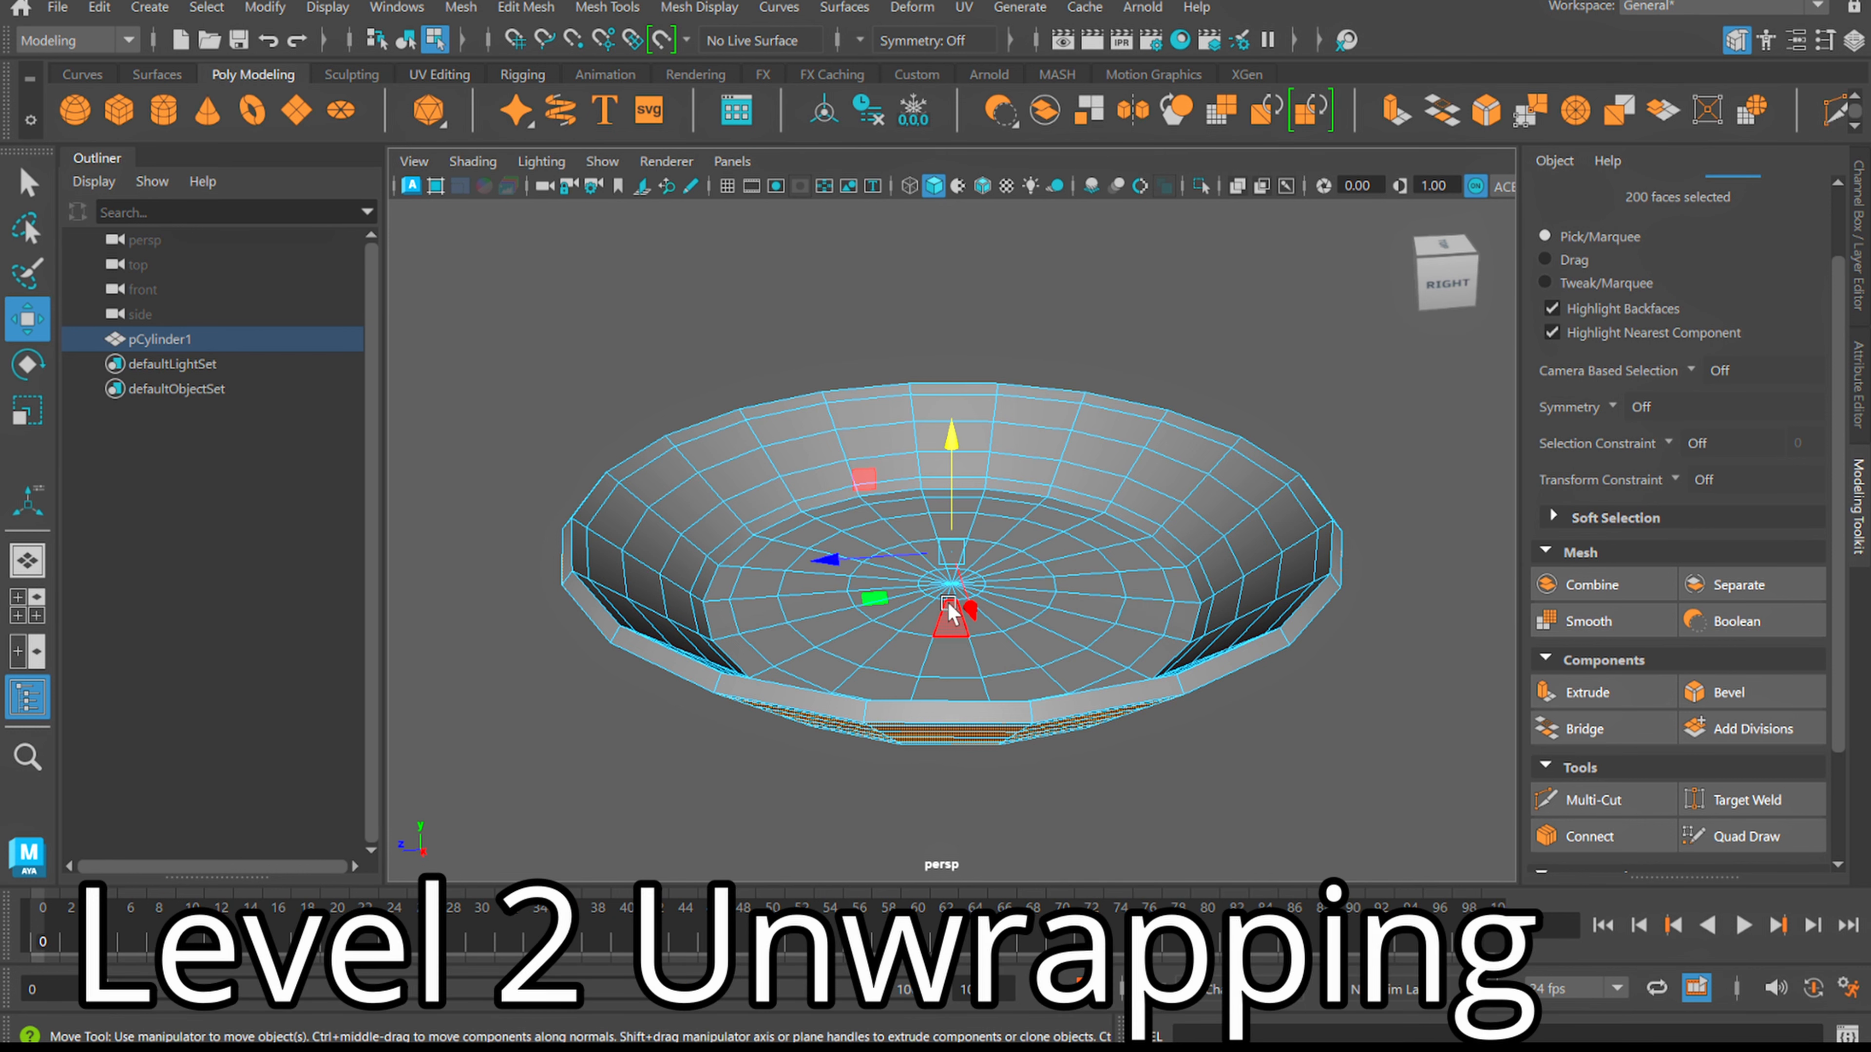
{"action": "key", "text": "q"}
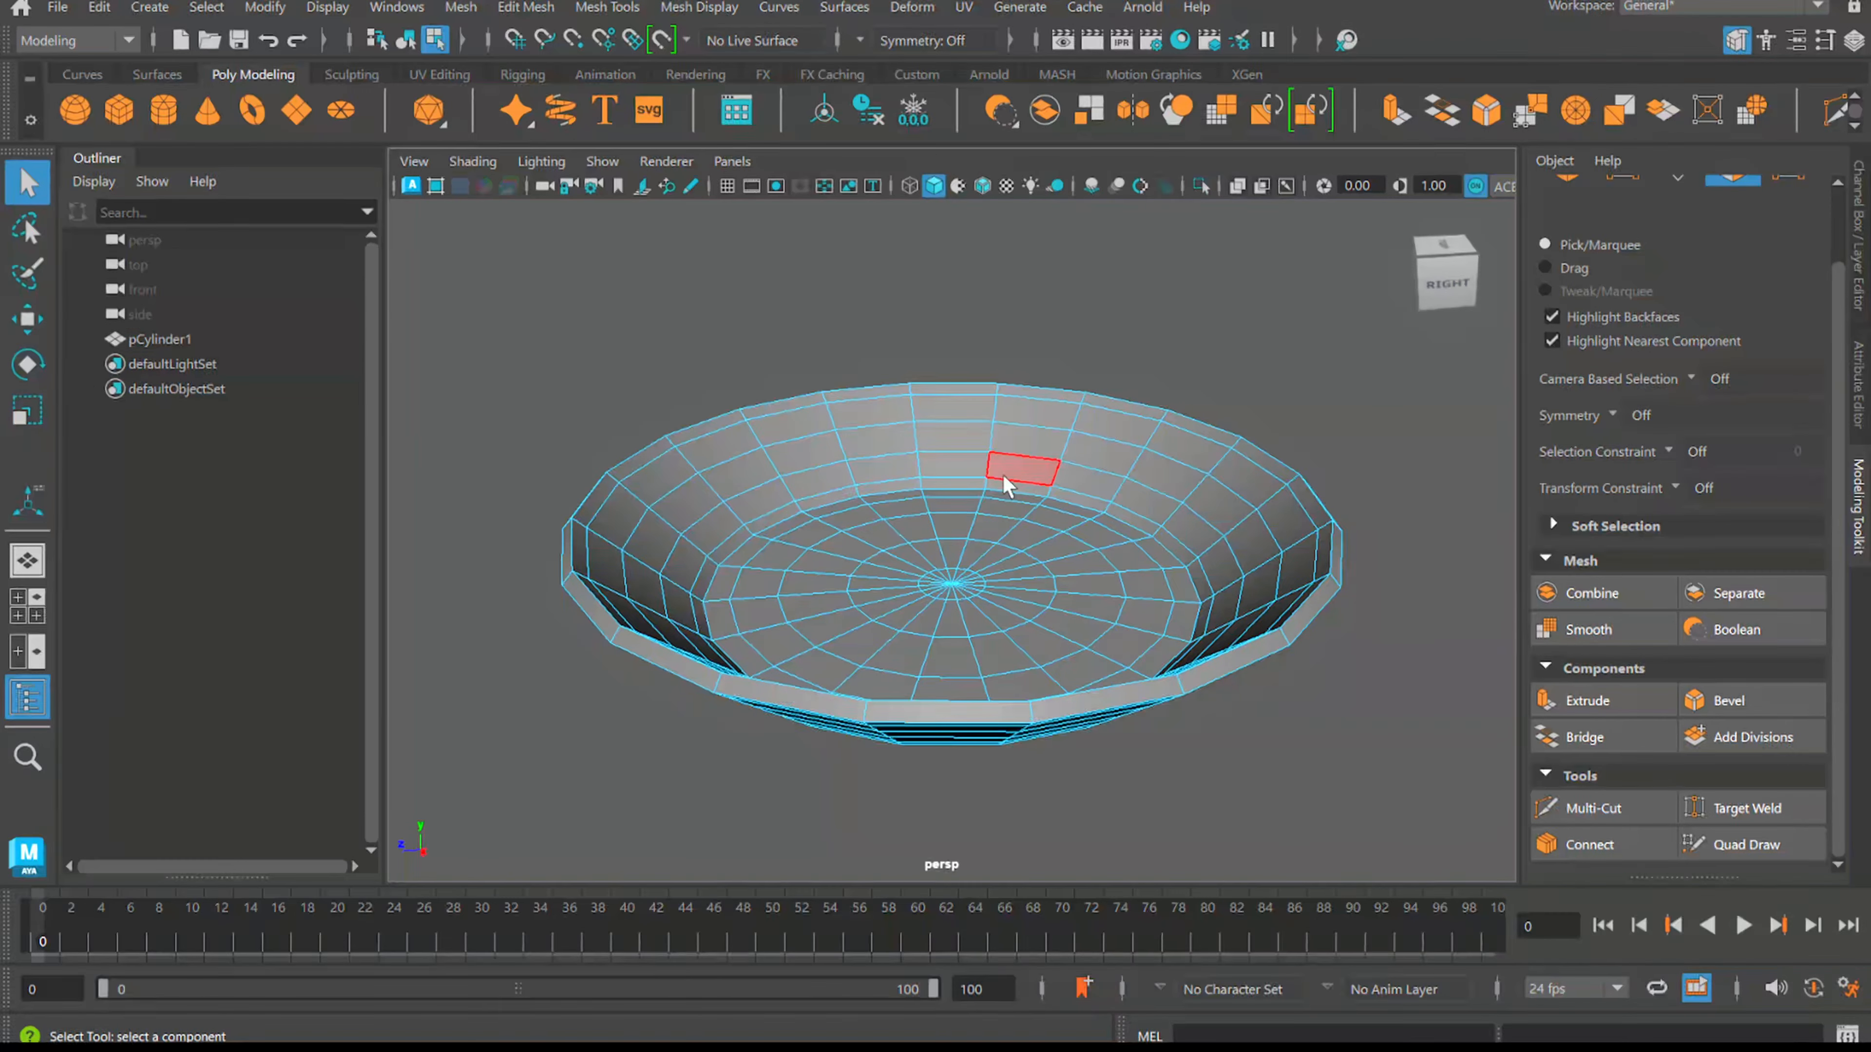
Switch to the UV Editing workspace and delete all of the bowl's existing UVs
{"action": "left_click", "coordinate": [1682, 9]}
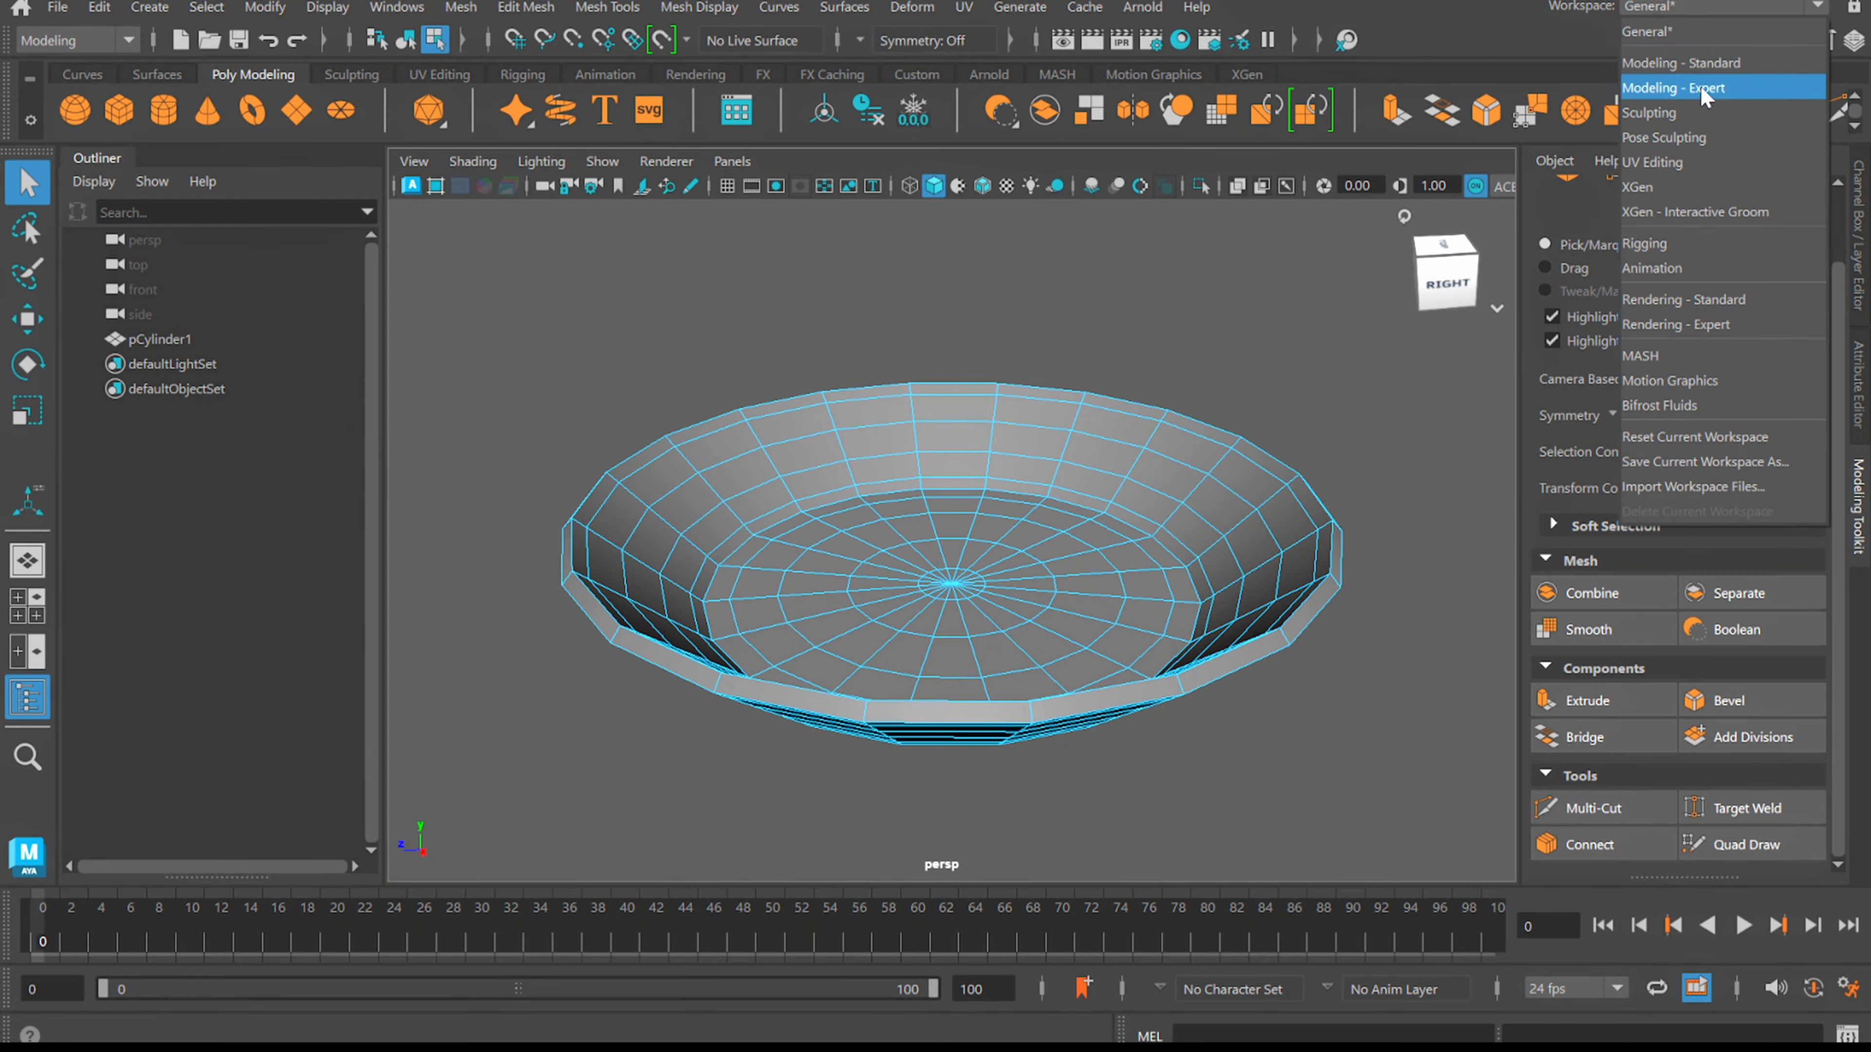
{"action": "left_click", "coordinate": [1706, 165]}
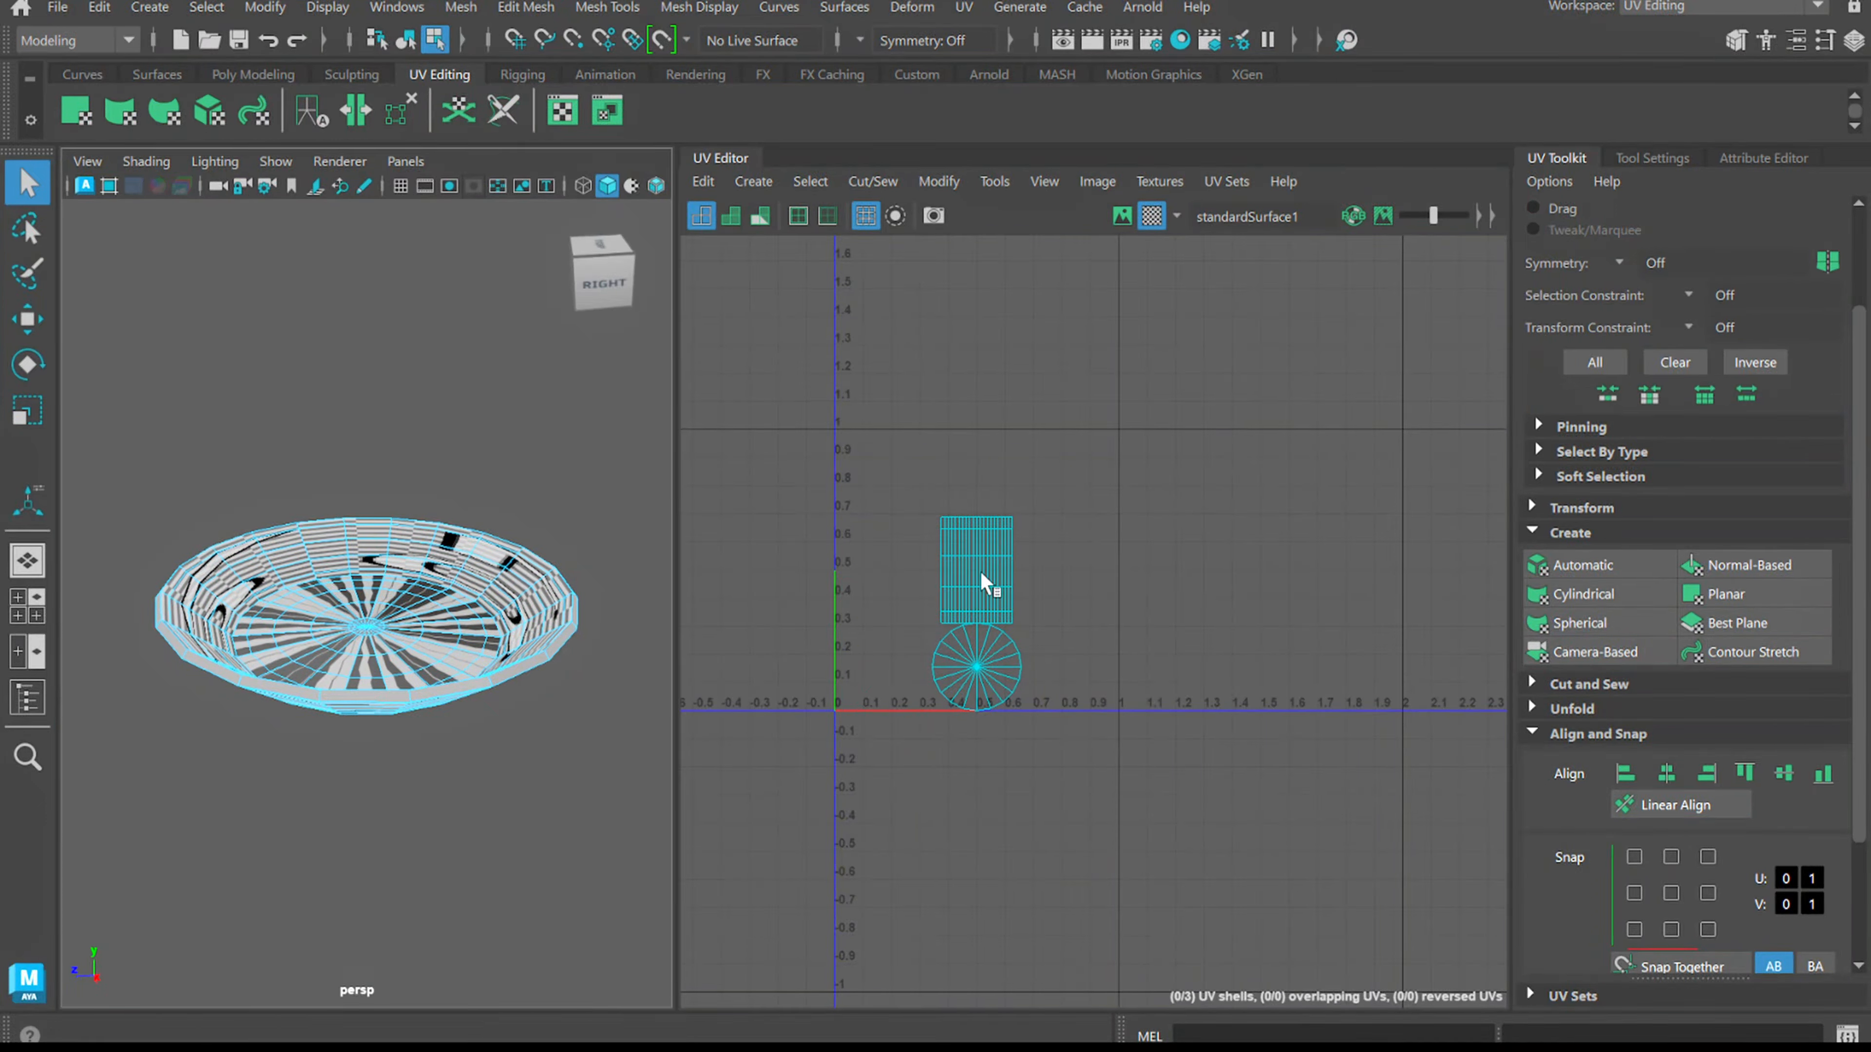
{"action": "right_click", "coordinate": [973, 509]}
{"action": "right_click_drag", "start_coordinate": [956, 578], "coordinate": [963, 580]}
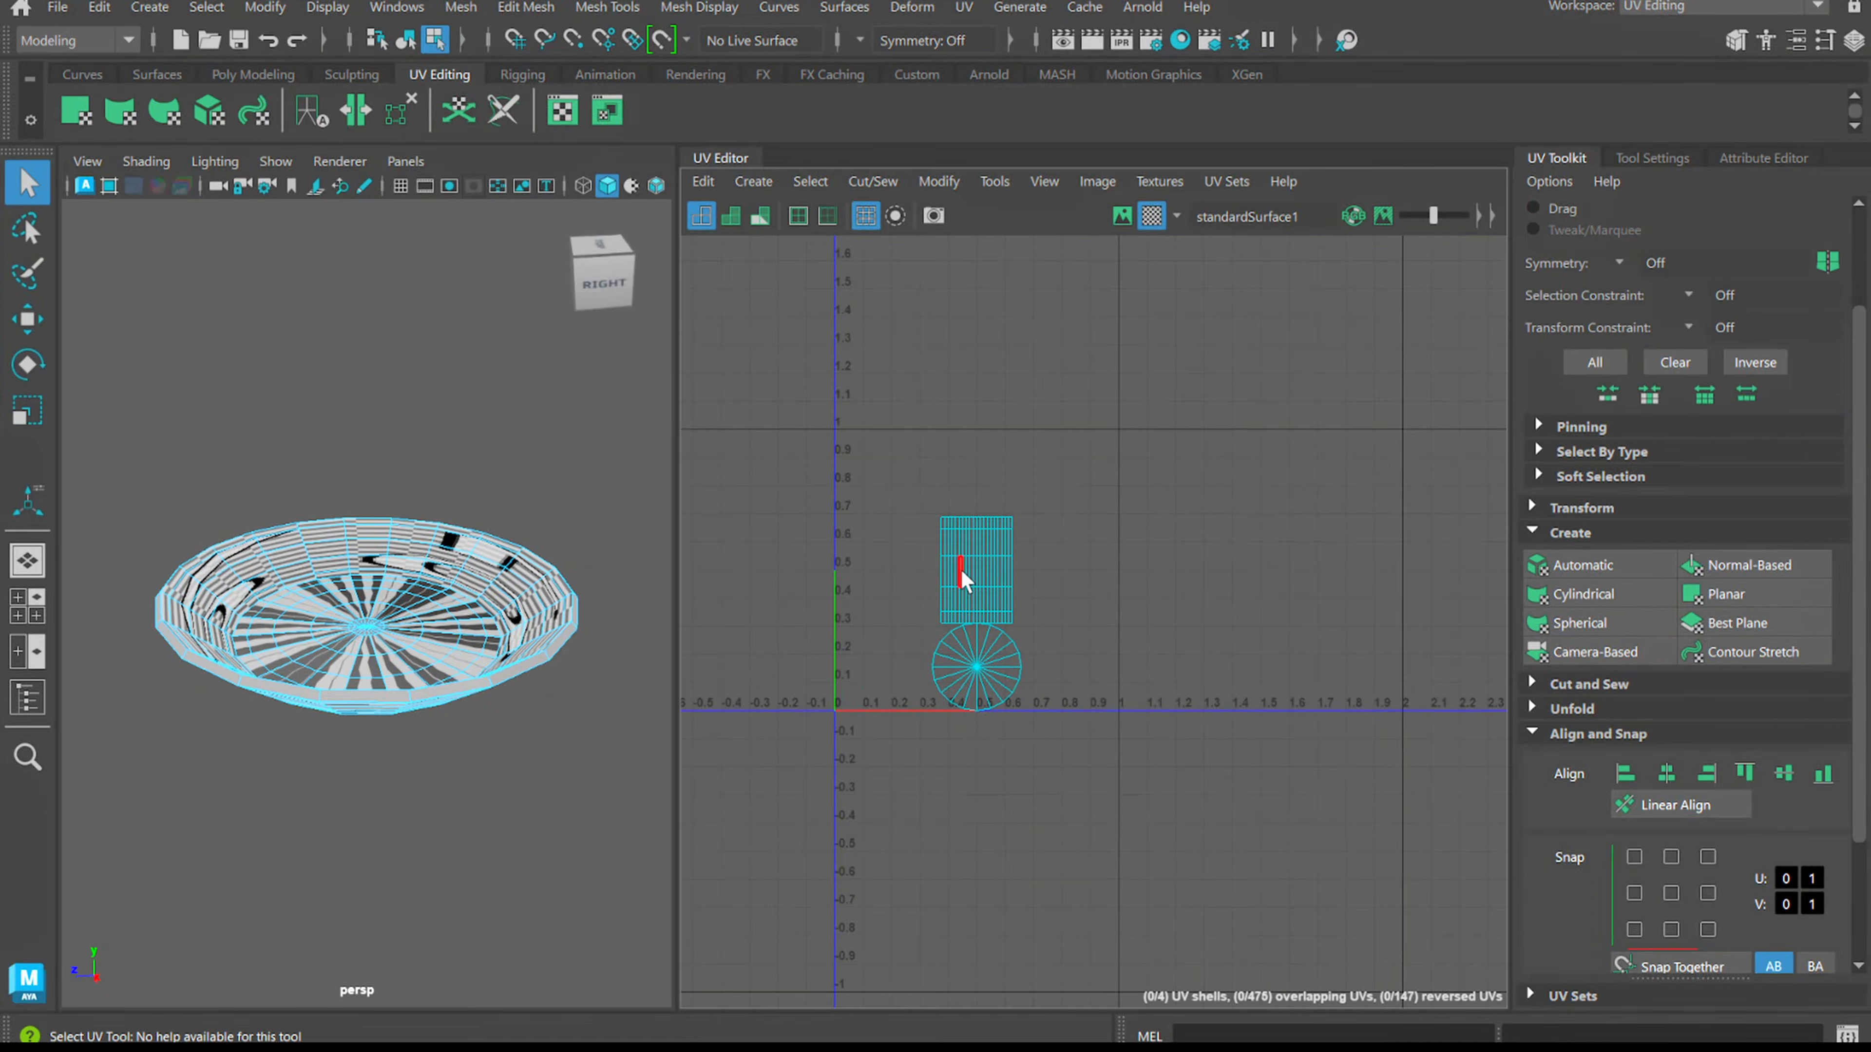
{"action": "left_click_drag", "start_coordinate": [840, 408], "coordinate": [1155, 824]}
{"action": "left_click", "coordinate": [704, 180]}
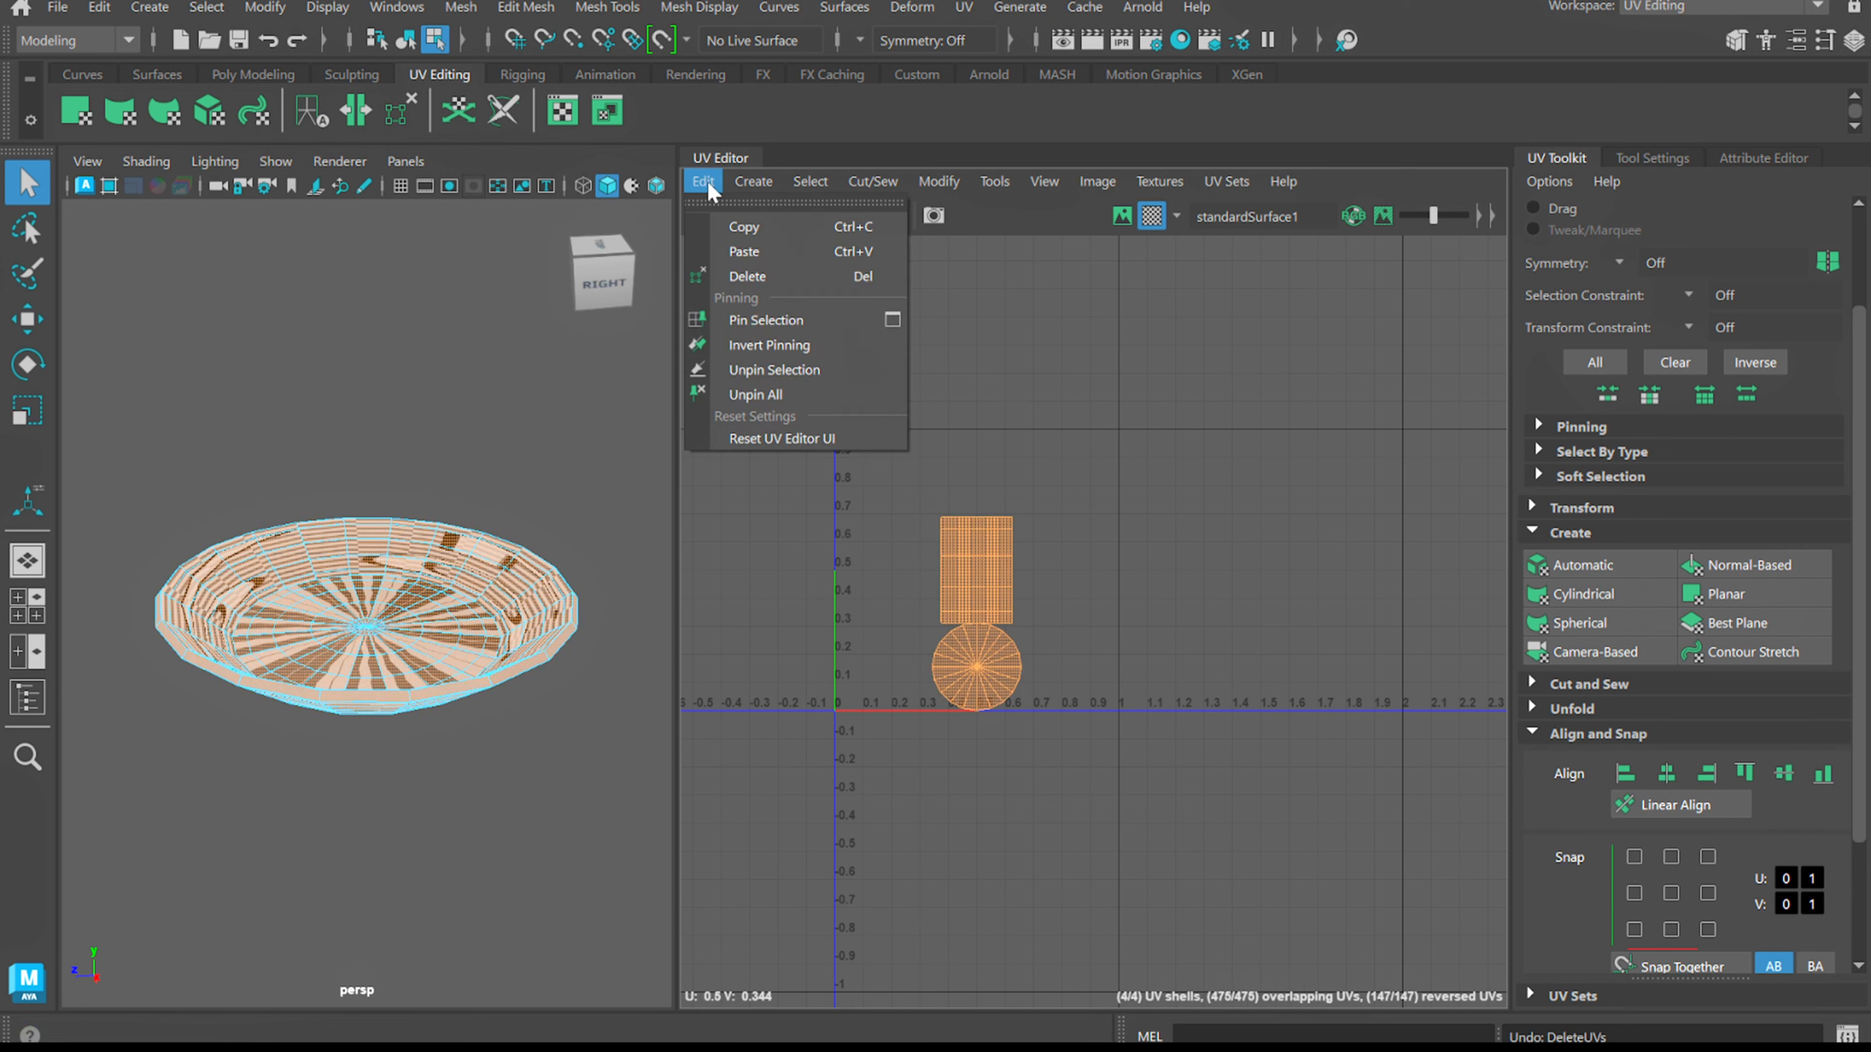
{"action": "left_click", "coordinate": [783, 282]}
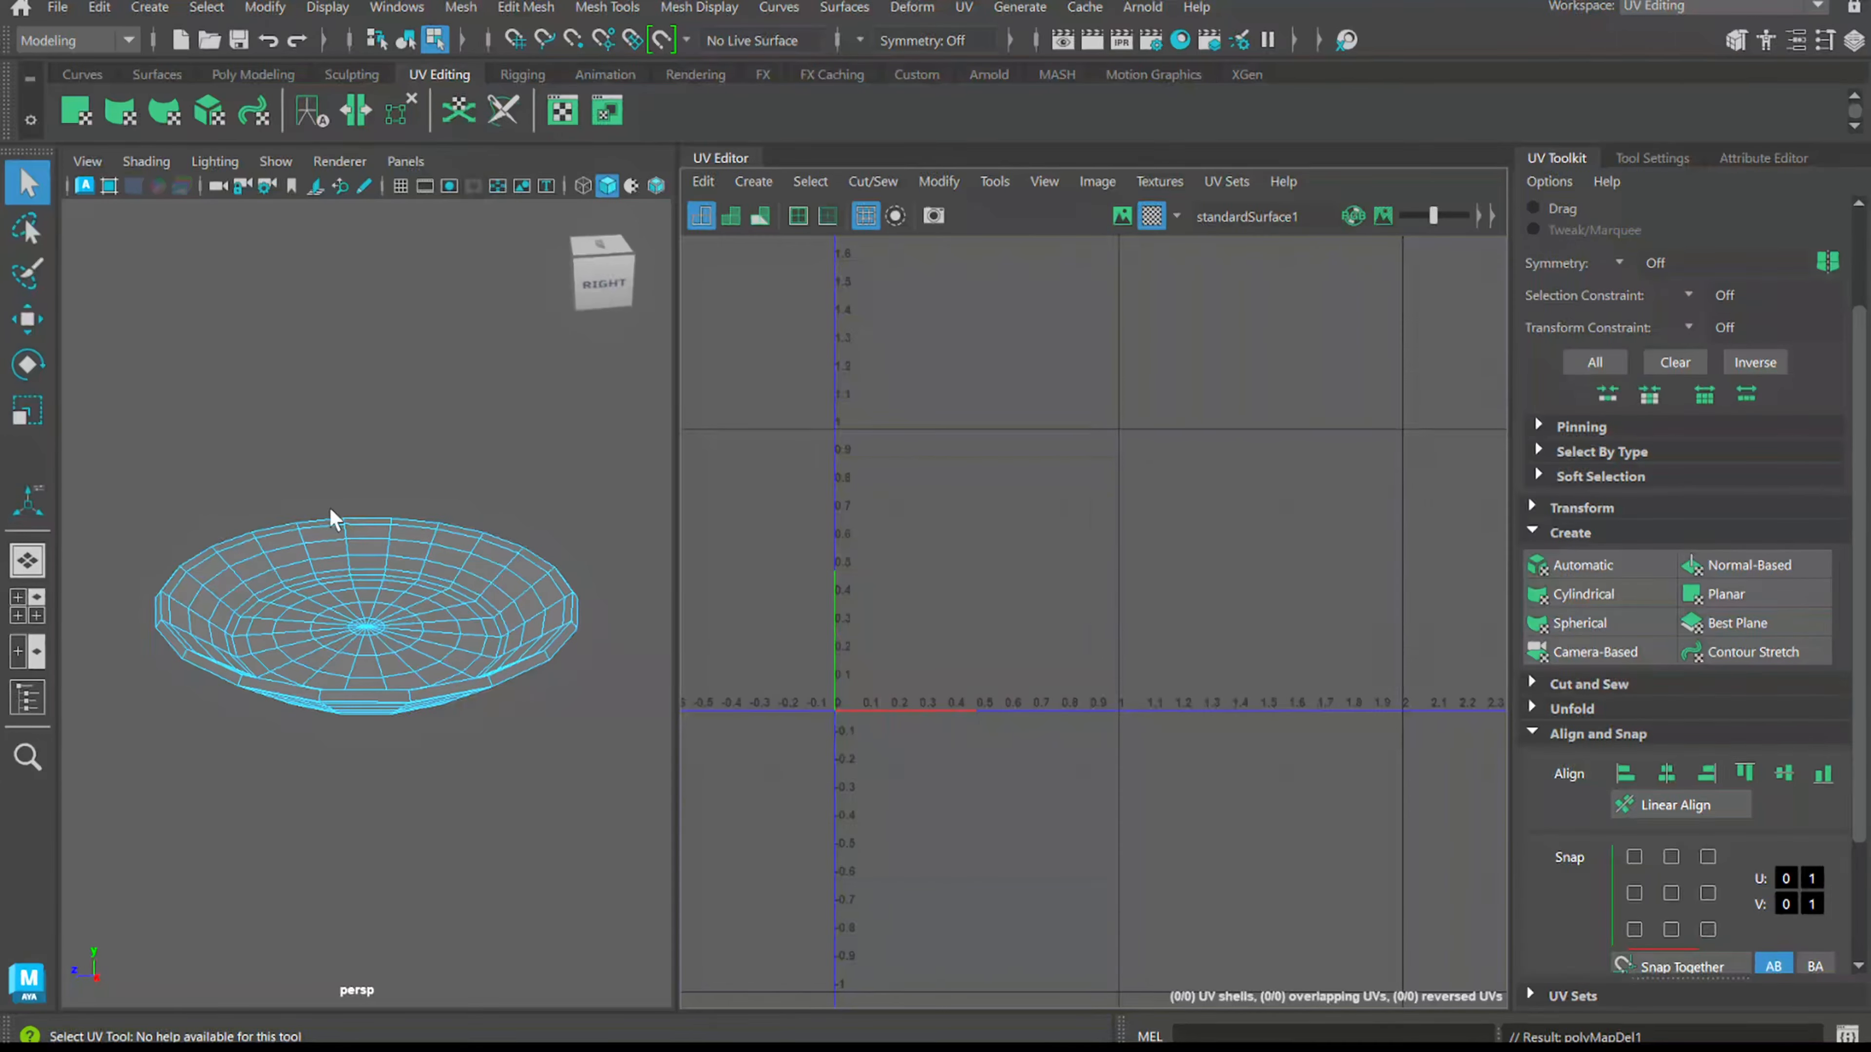
In the front view, select the middle face loop around the outer wall and grow the selection across the sloped side
{"action": "right_click_drag", "start_coordinate": [375, 537], "coordinate": [370, 443]}
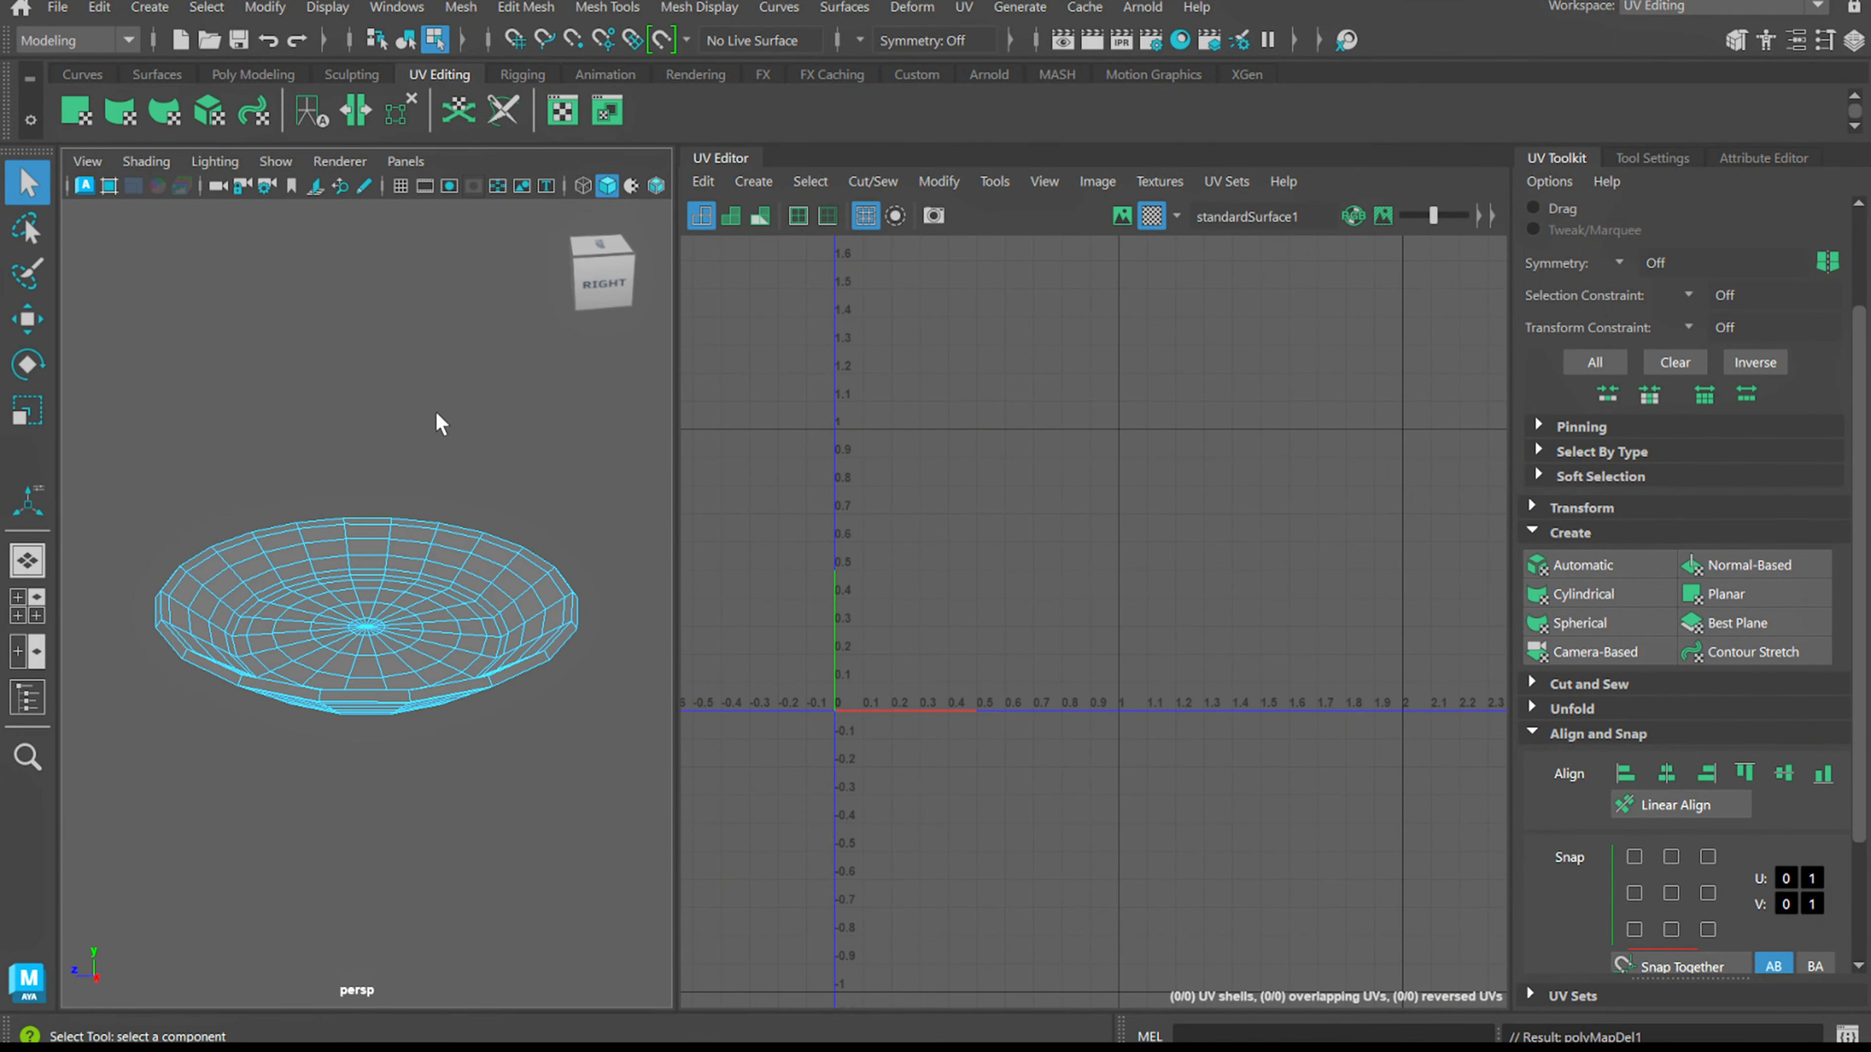
{"action": "key", "text": "space"}
{"action": "key", "text": "space"}
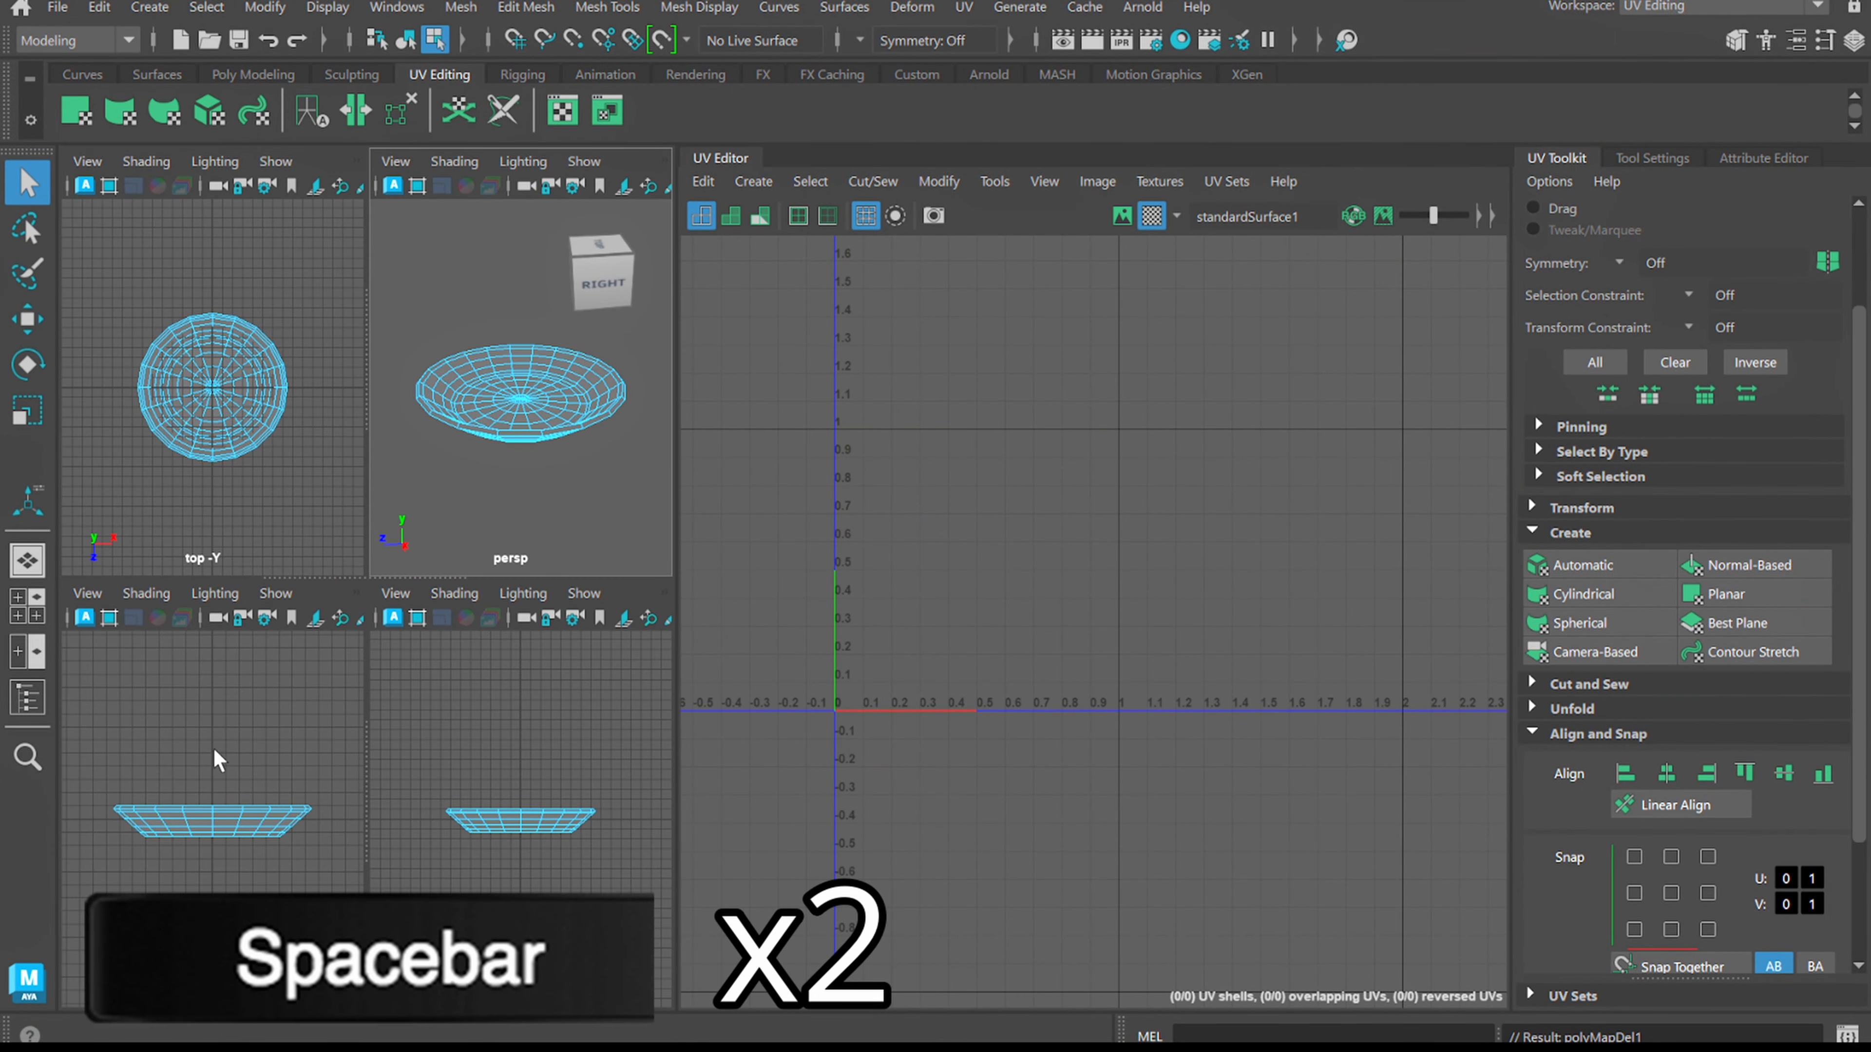
{"action": "key", "text": "space"}
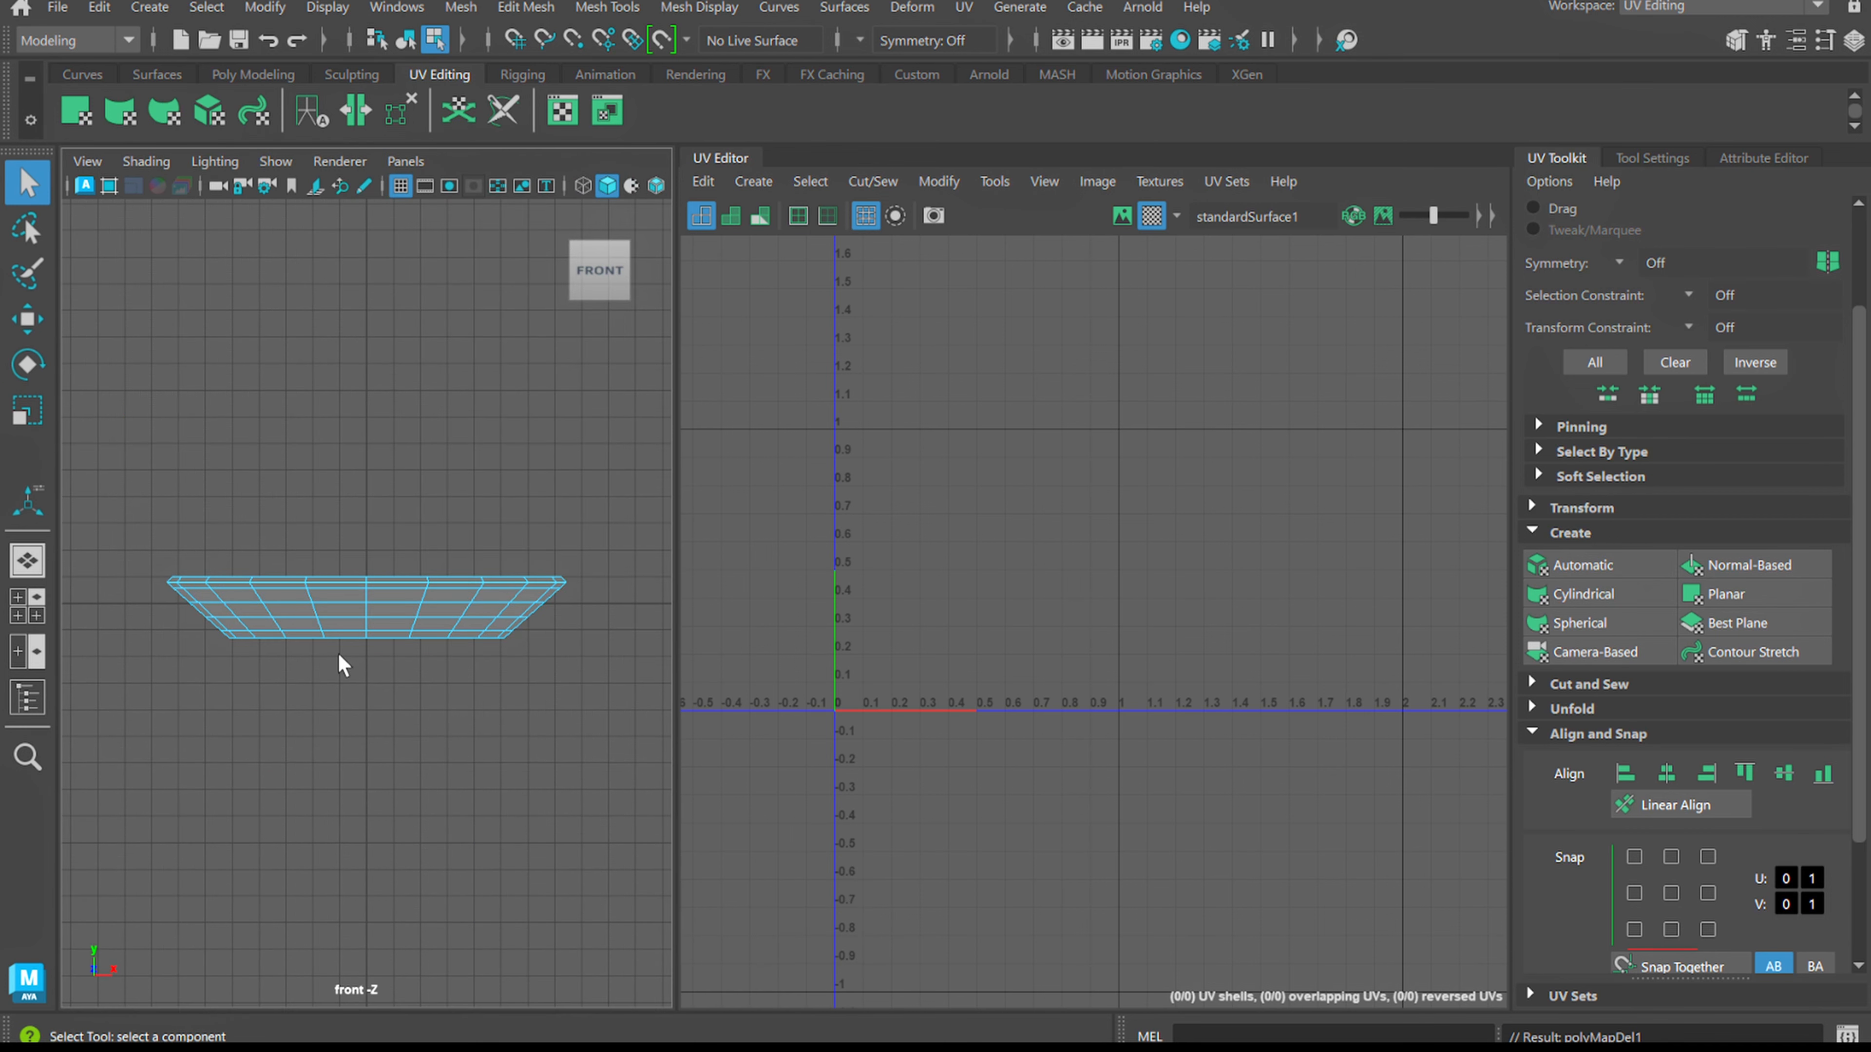
{"action": "scroll", "coordinate": [328, 638], "scroll_direction": "up", "scroll_amount": 1}
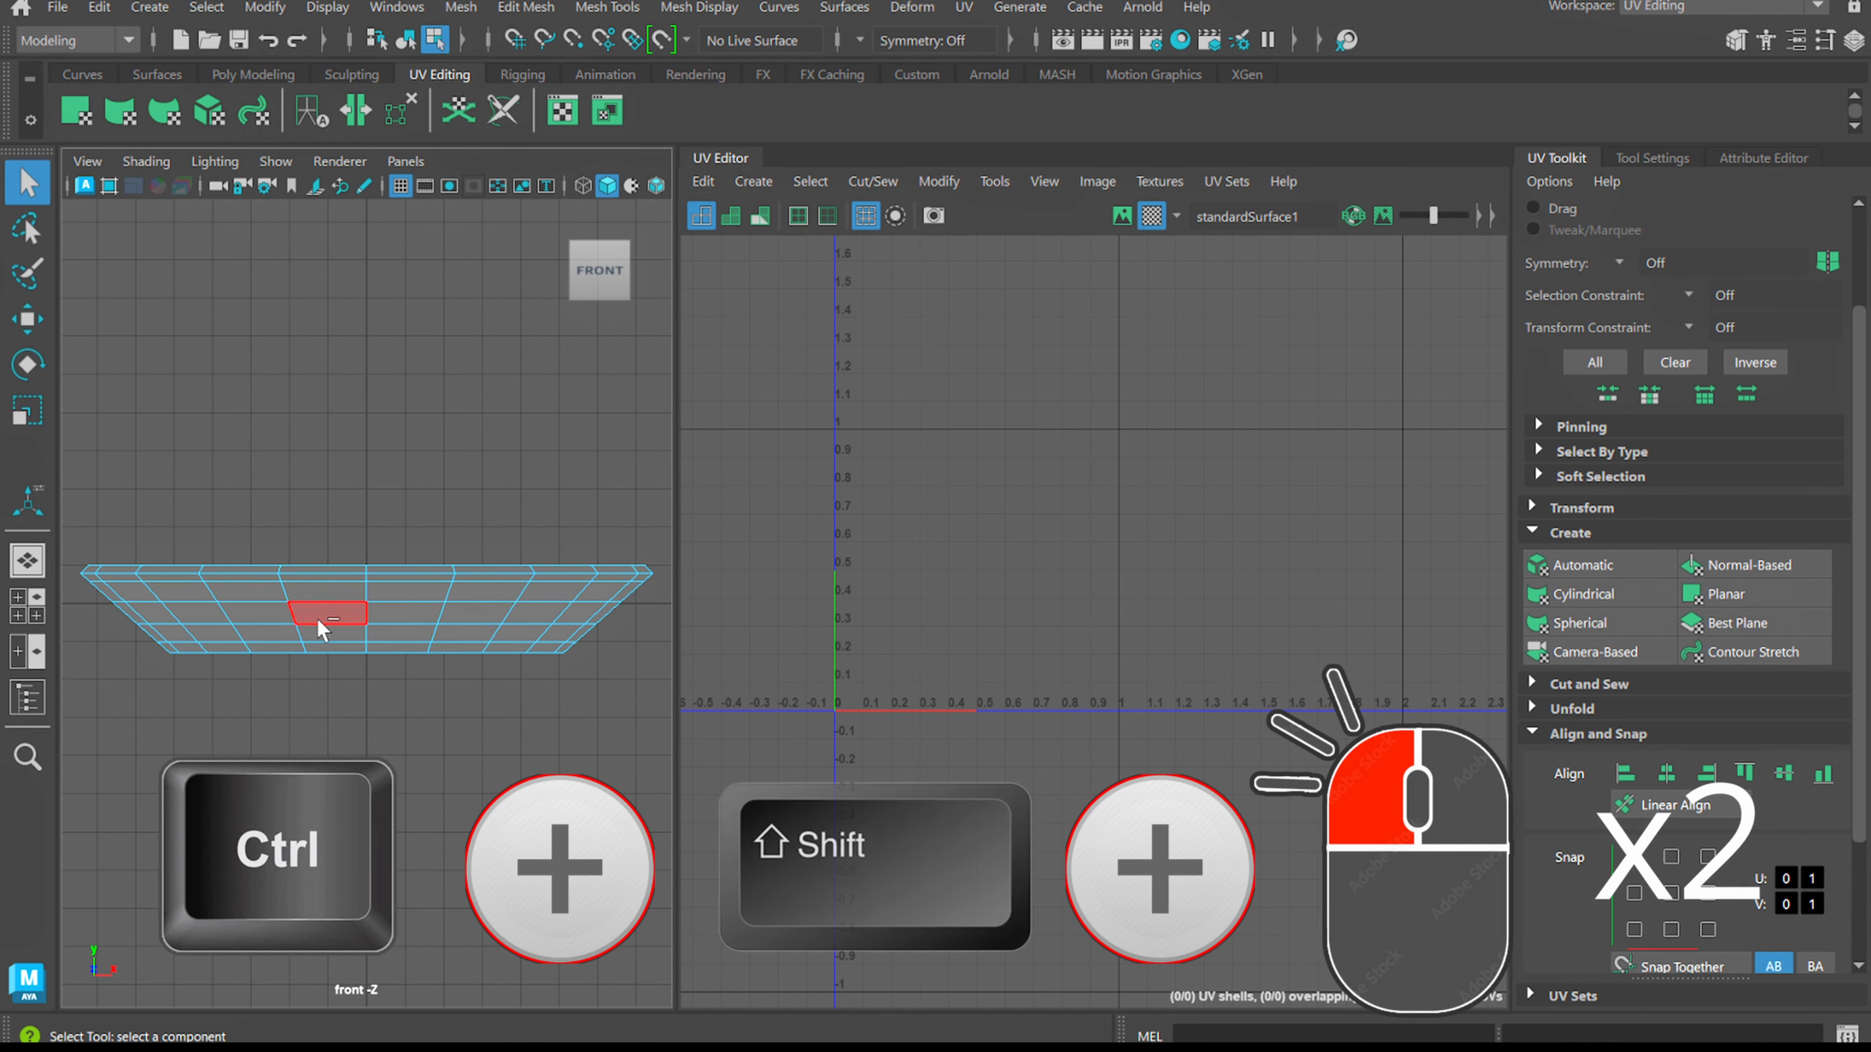
{"action": "double_click", "coordinate": [322, 617], "text": "ctrl+shift"}
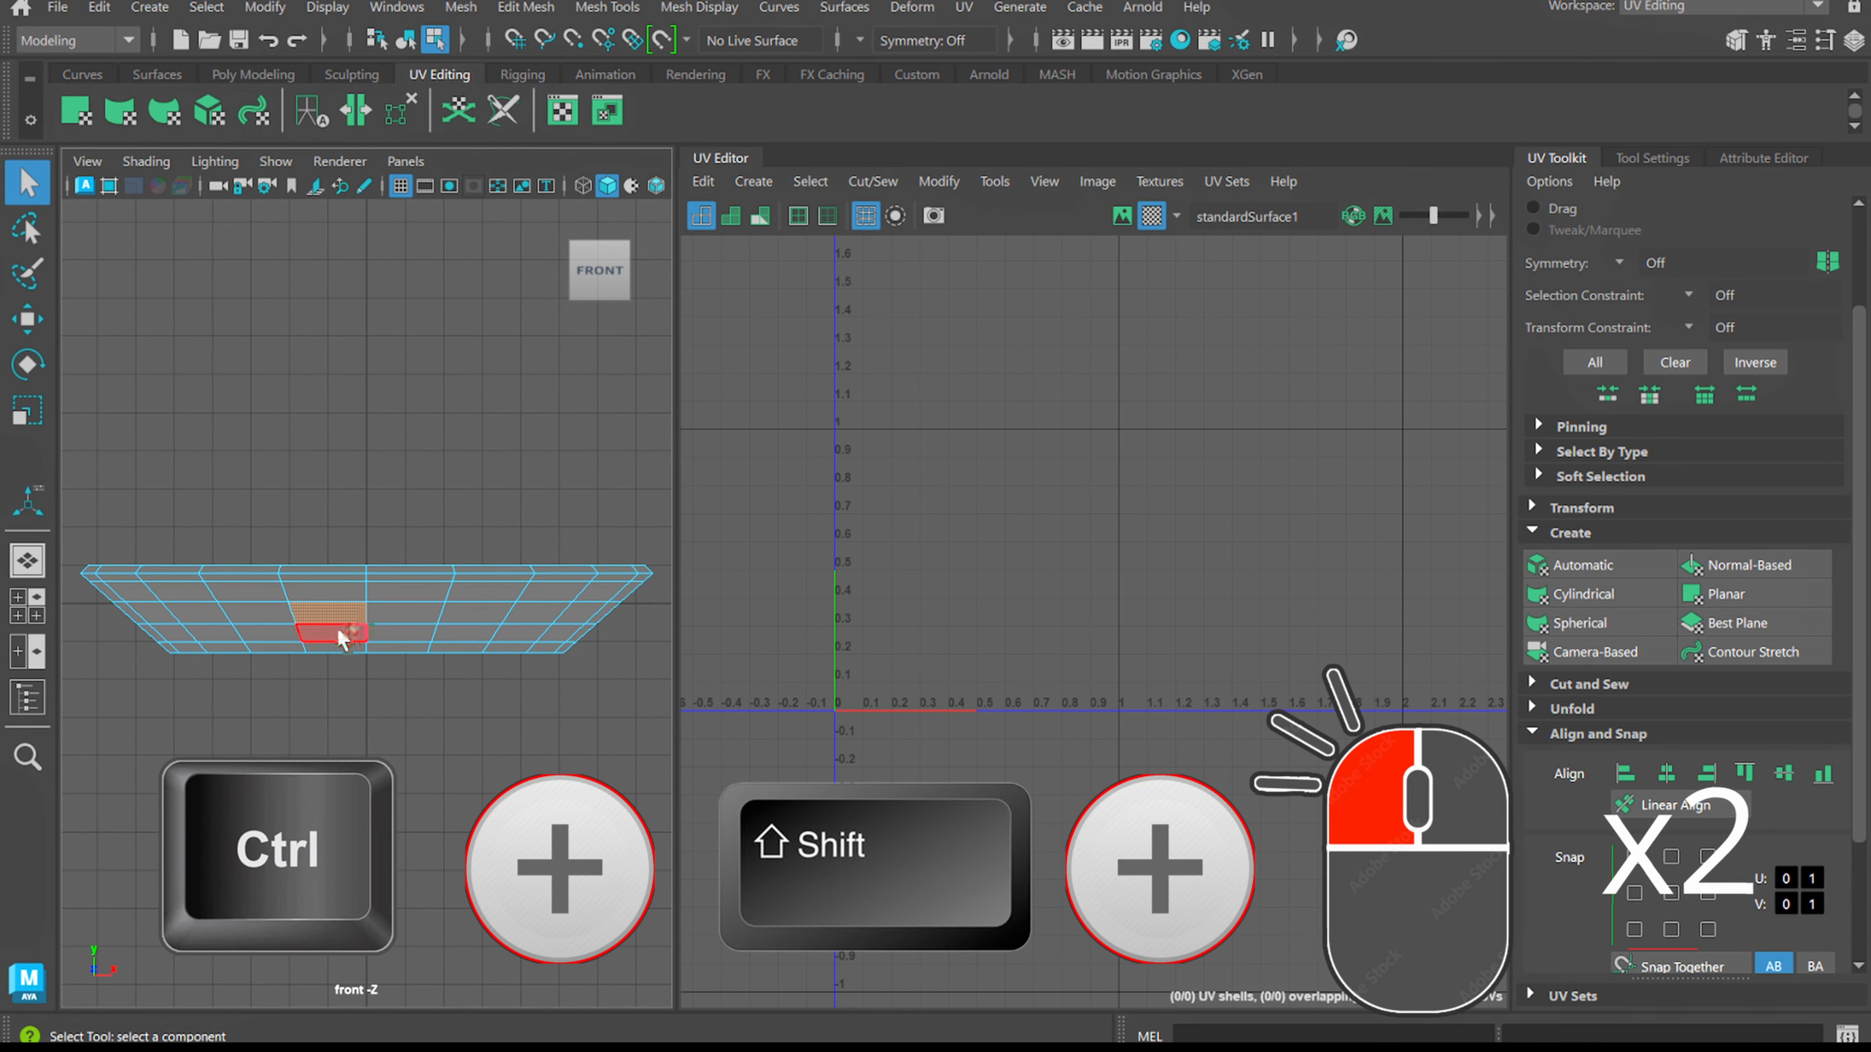
{"action": "double_click", "coordinate": [408, 621], "text": "ctrl+shift"}
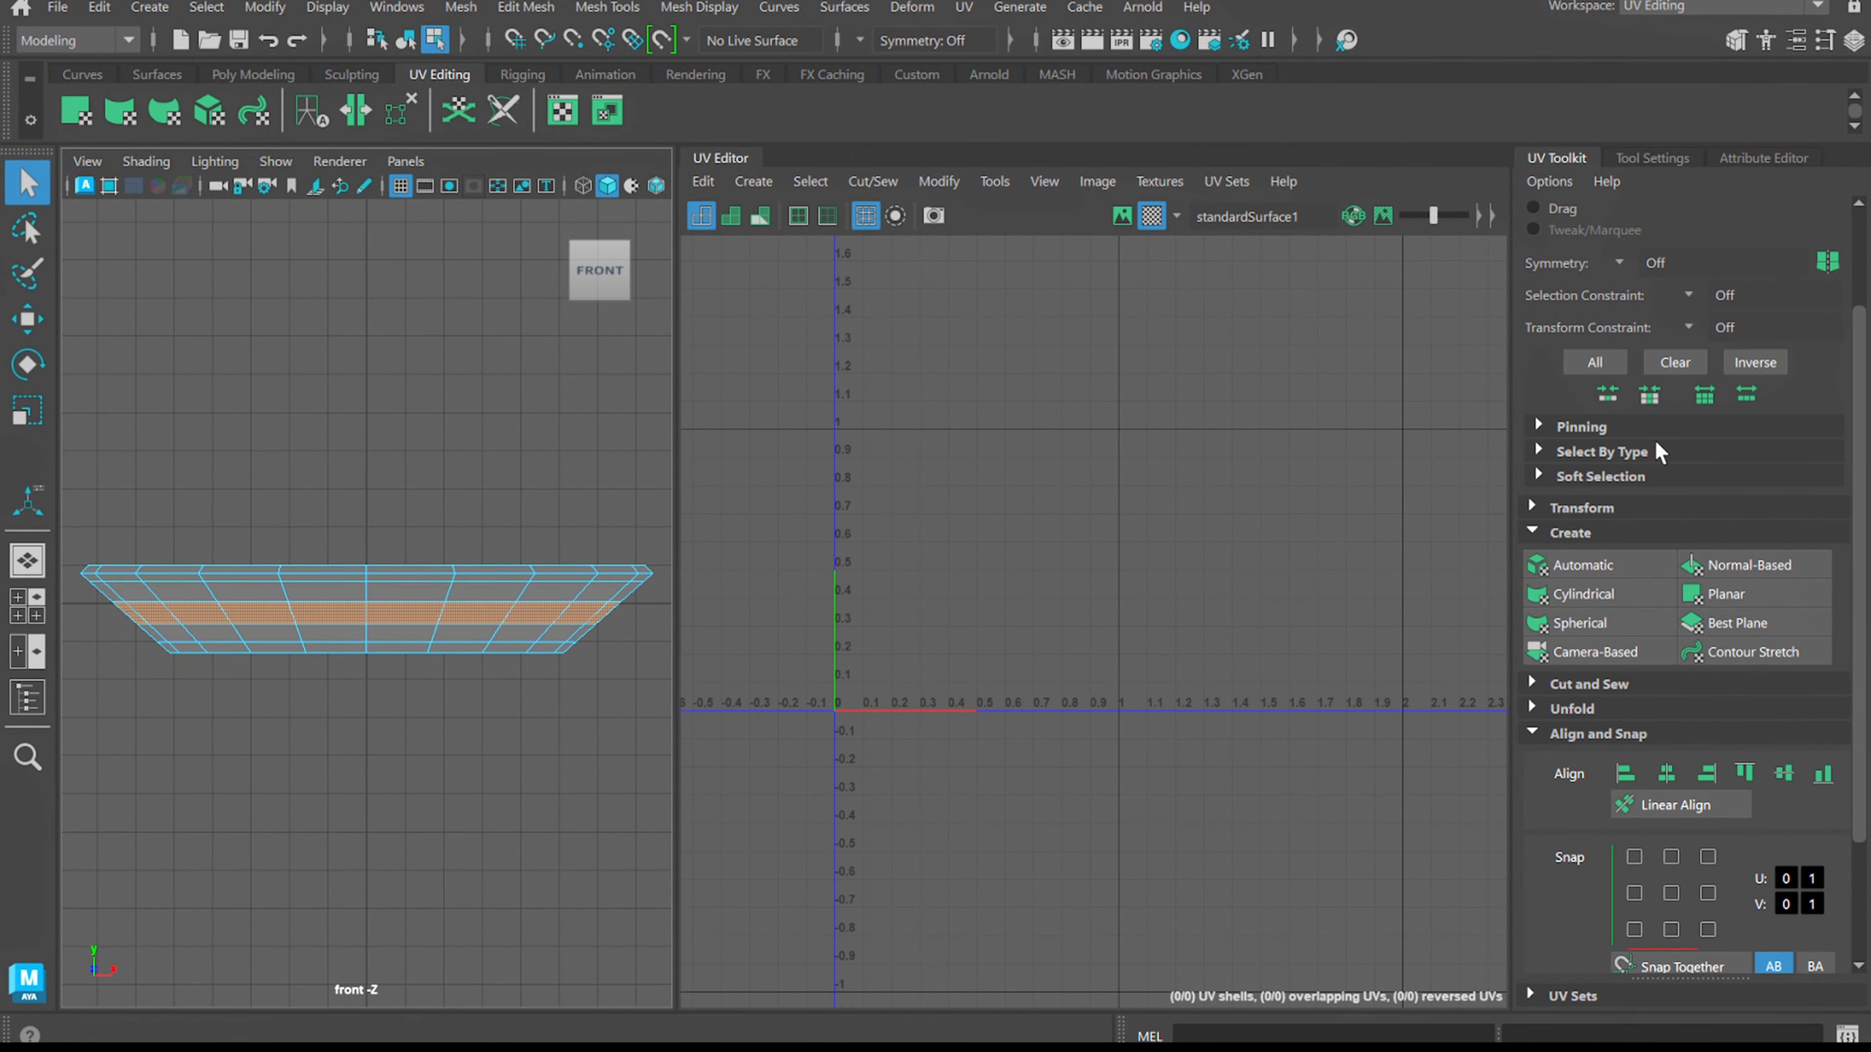
{"action": "left_click", "coordinate": [1701, 399]}
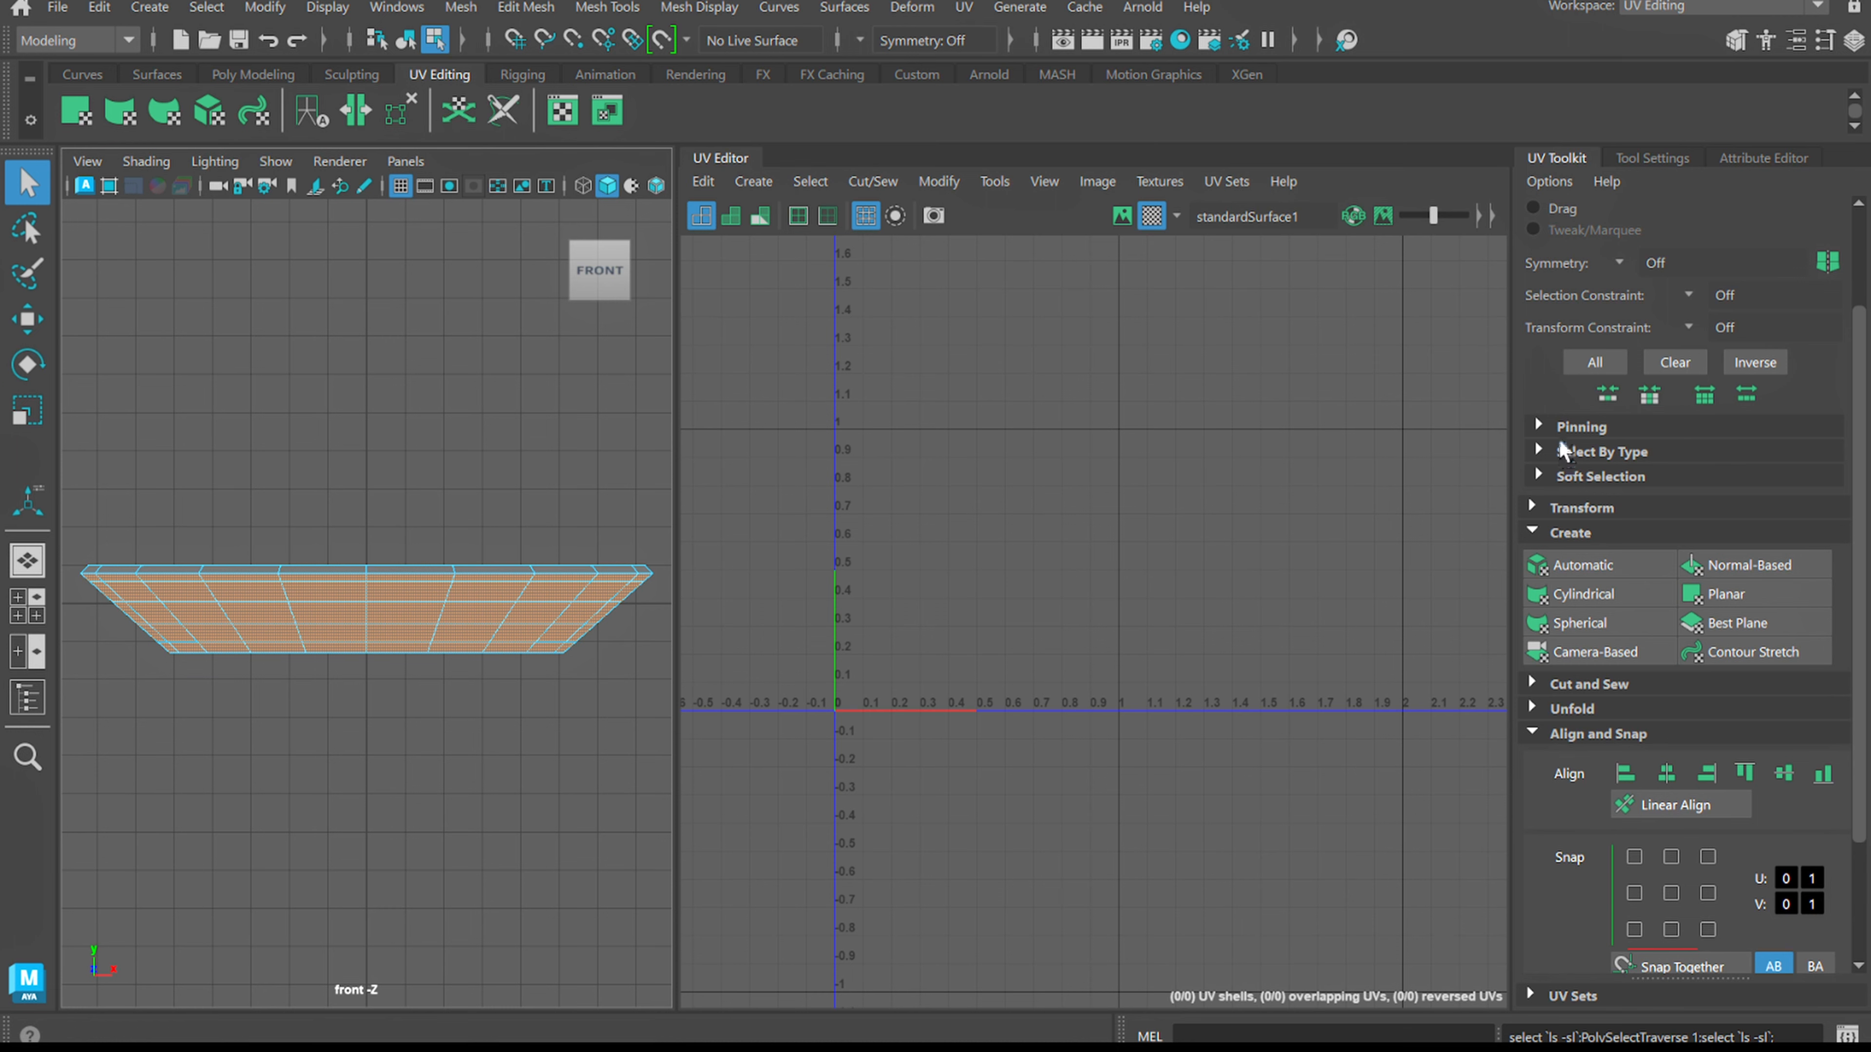
Return to the perspective view and apply a cylindrical UV projection to the selected outer wall faces
{"action": "key", "text": "space"}
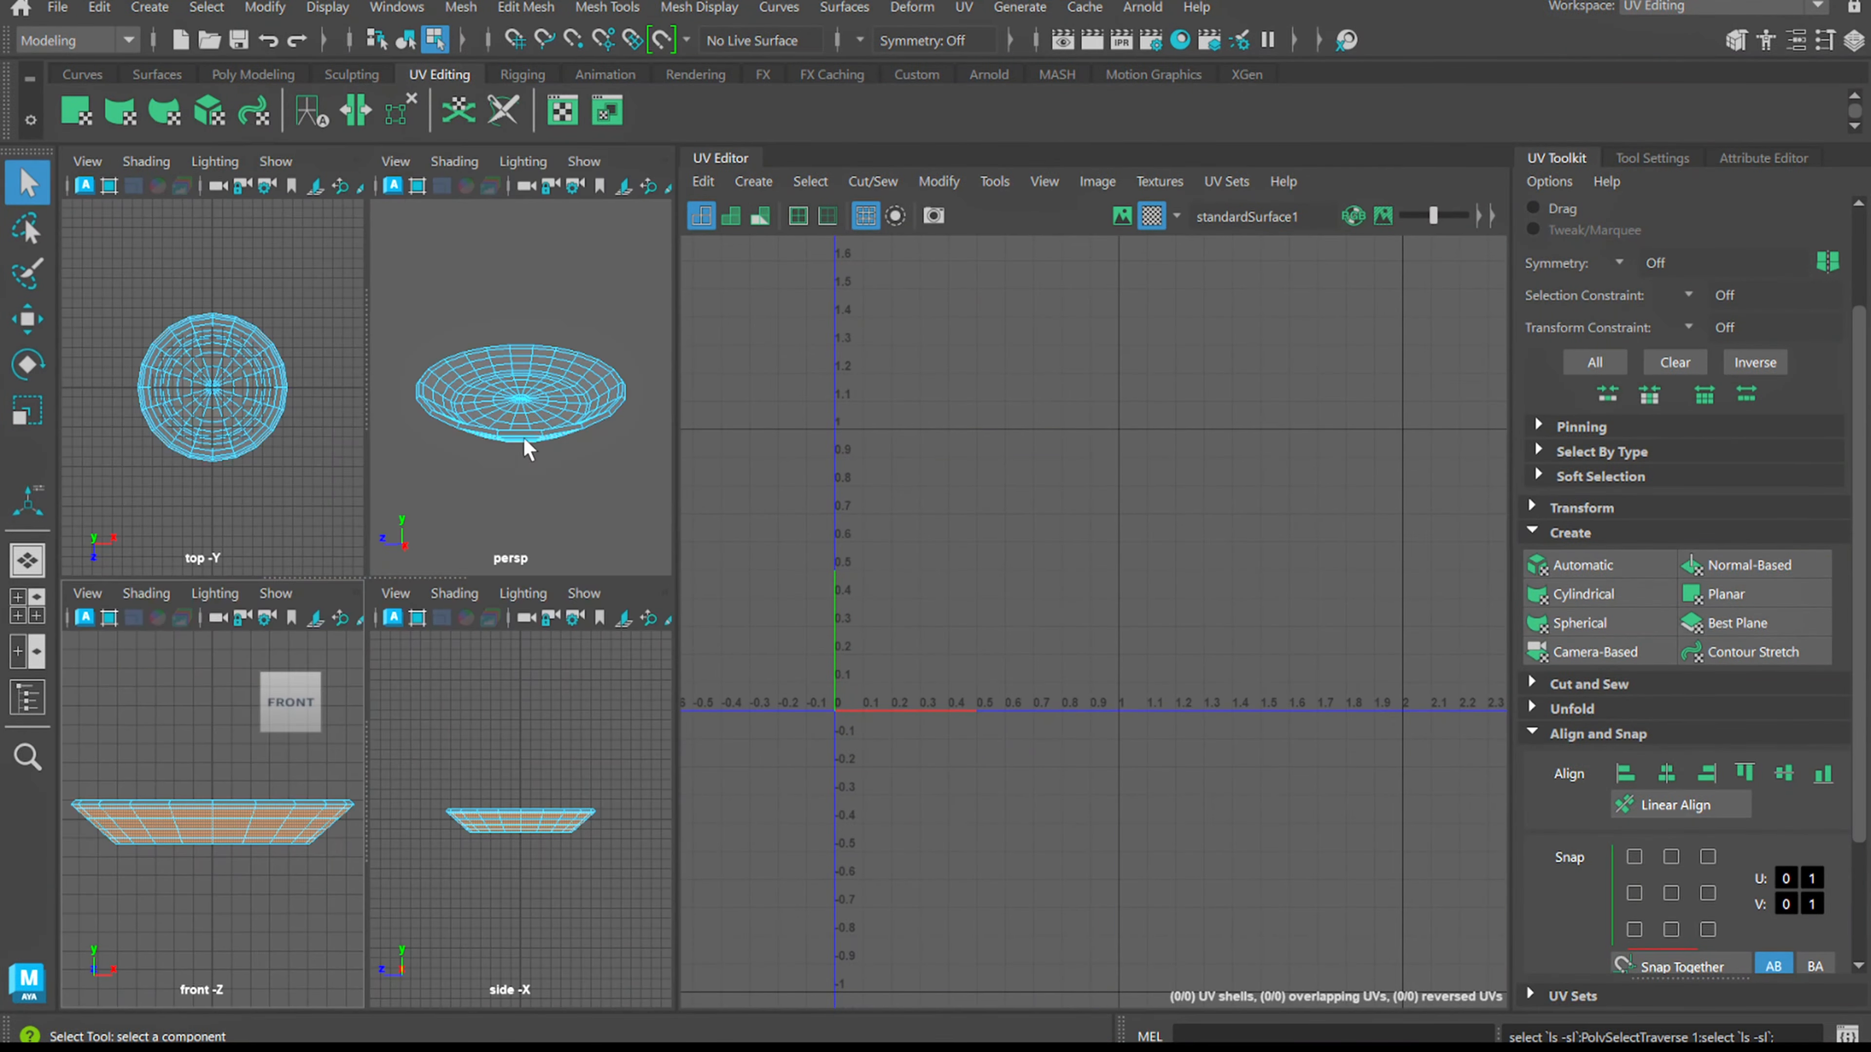
{"action": "key", "text": "space"}
{"action": "left_click_drag", "start_coordinate": [496, 451], "coordinate": [506, 579], "text": "alt"}
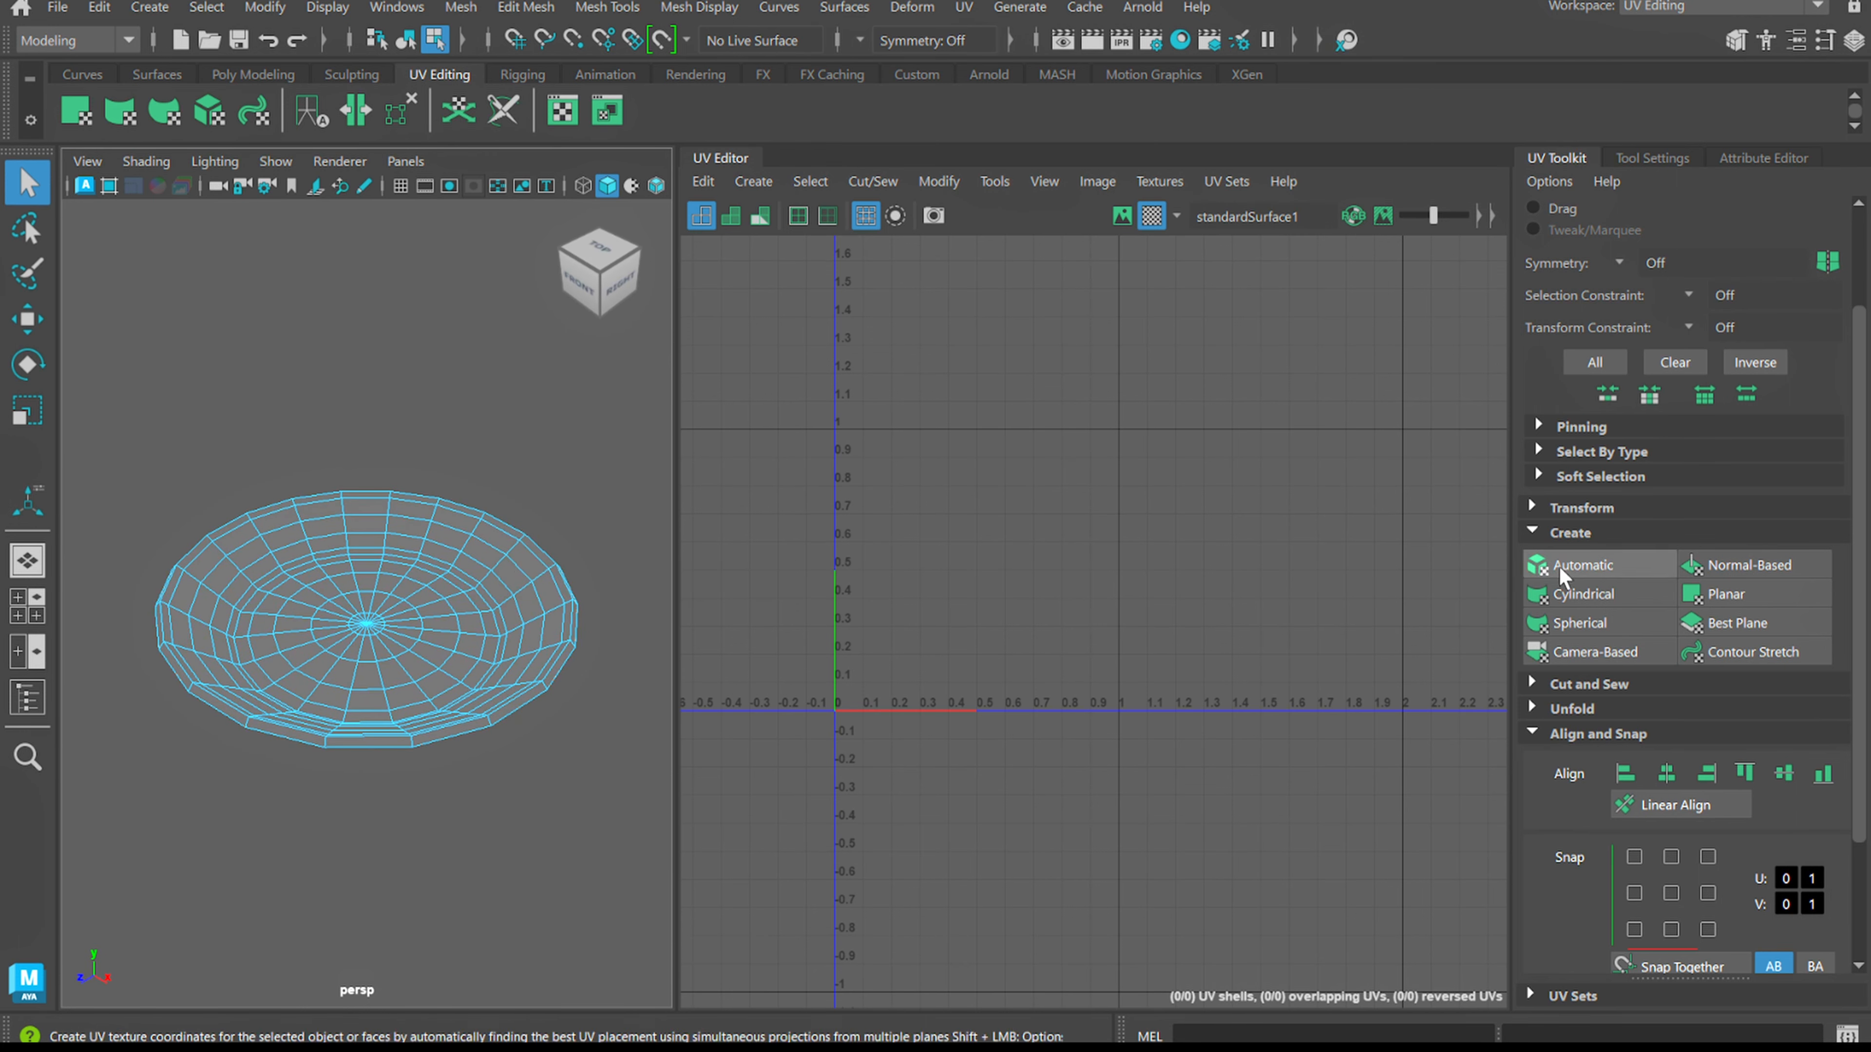
{"action": "left_click", "coordinate": [1607, 595]}
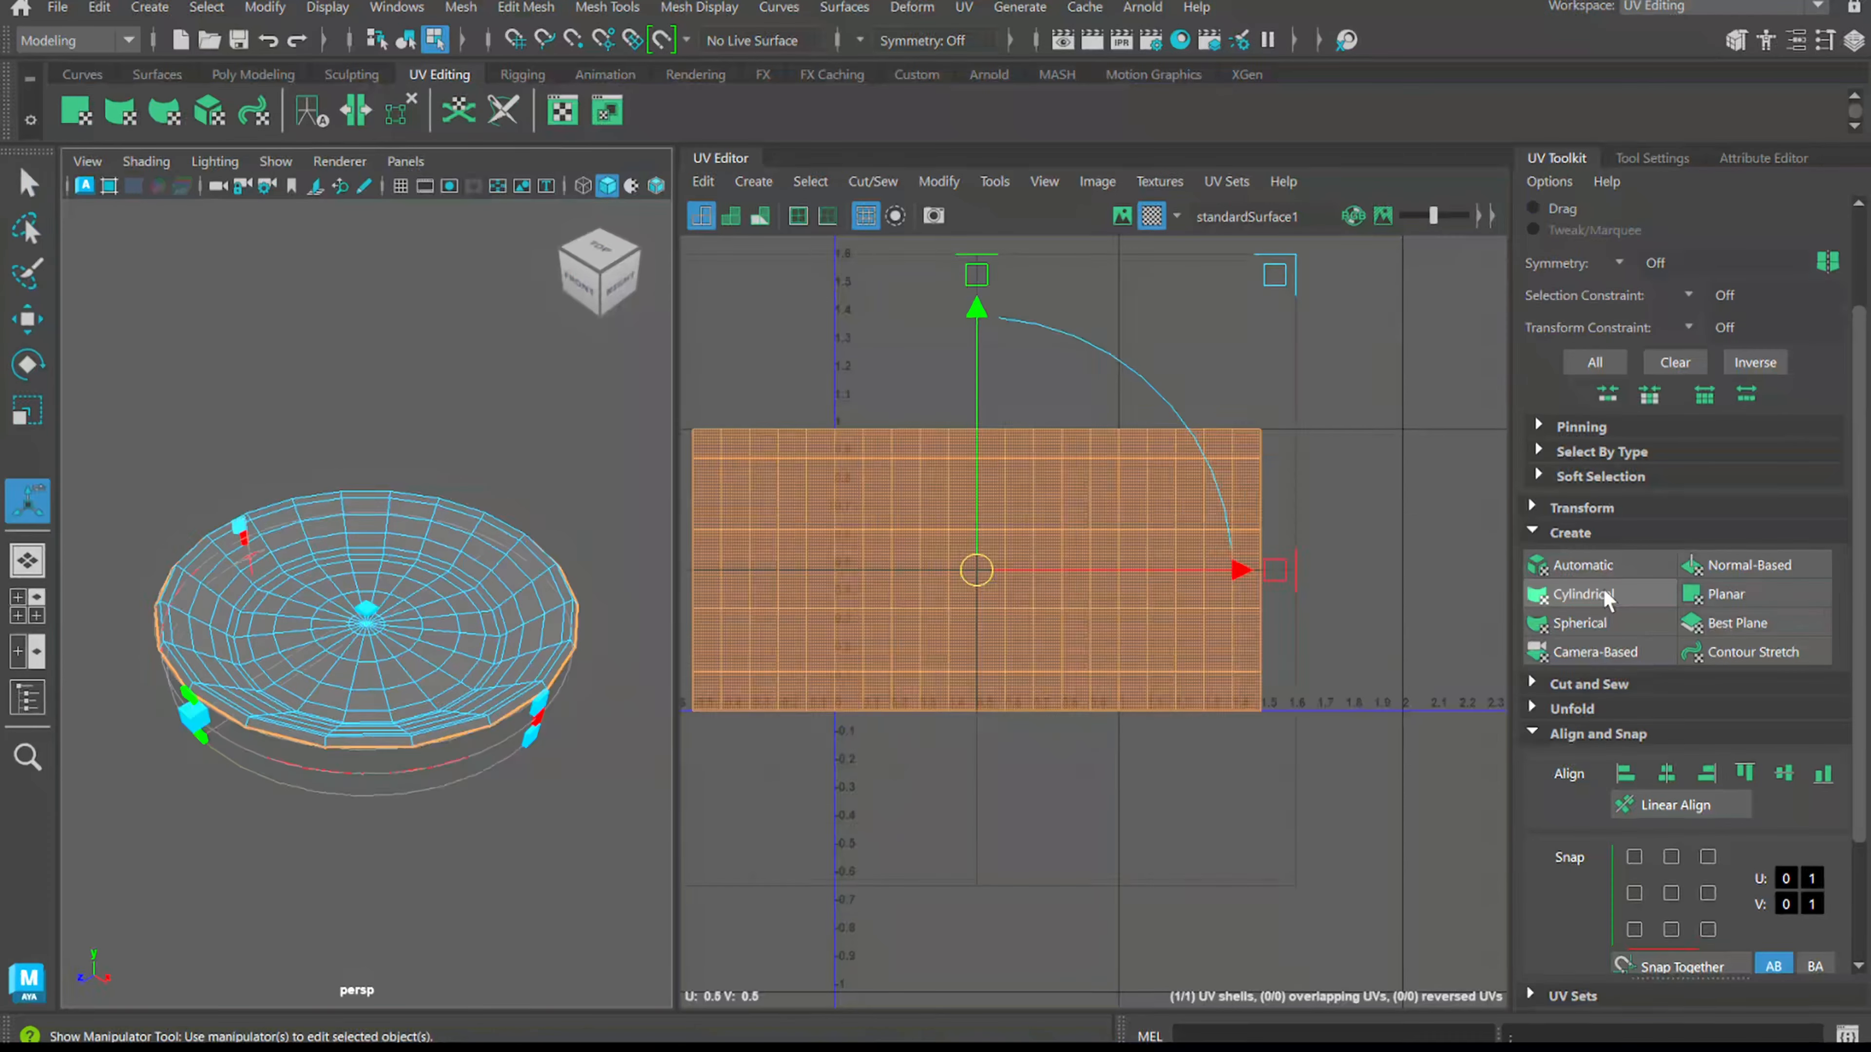
Scale the outer wall's UV shell into a low horizontal strip about one UV tile wide
{"action": "key", "text": "r"}
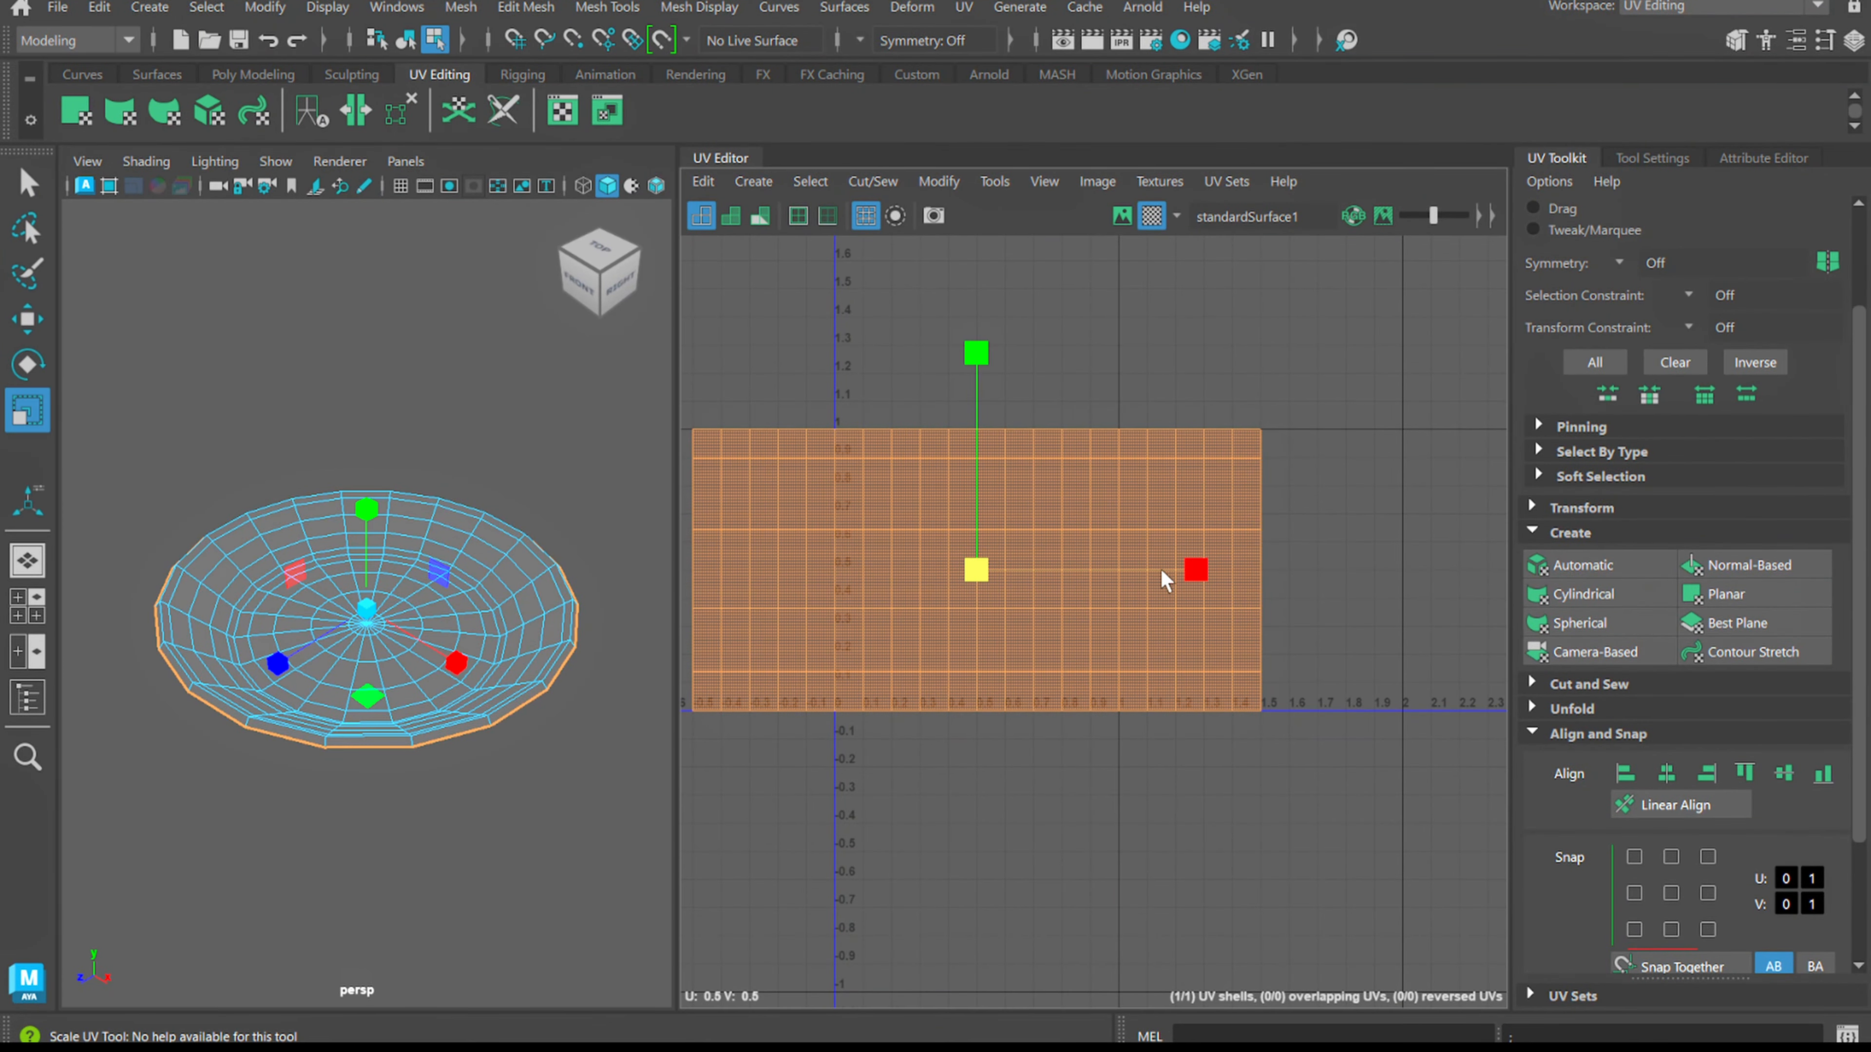
{"action": "left_click_drag", "start_coordinate": [1160, 572], "coordinate": [992, 606]}
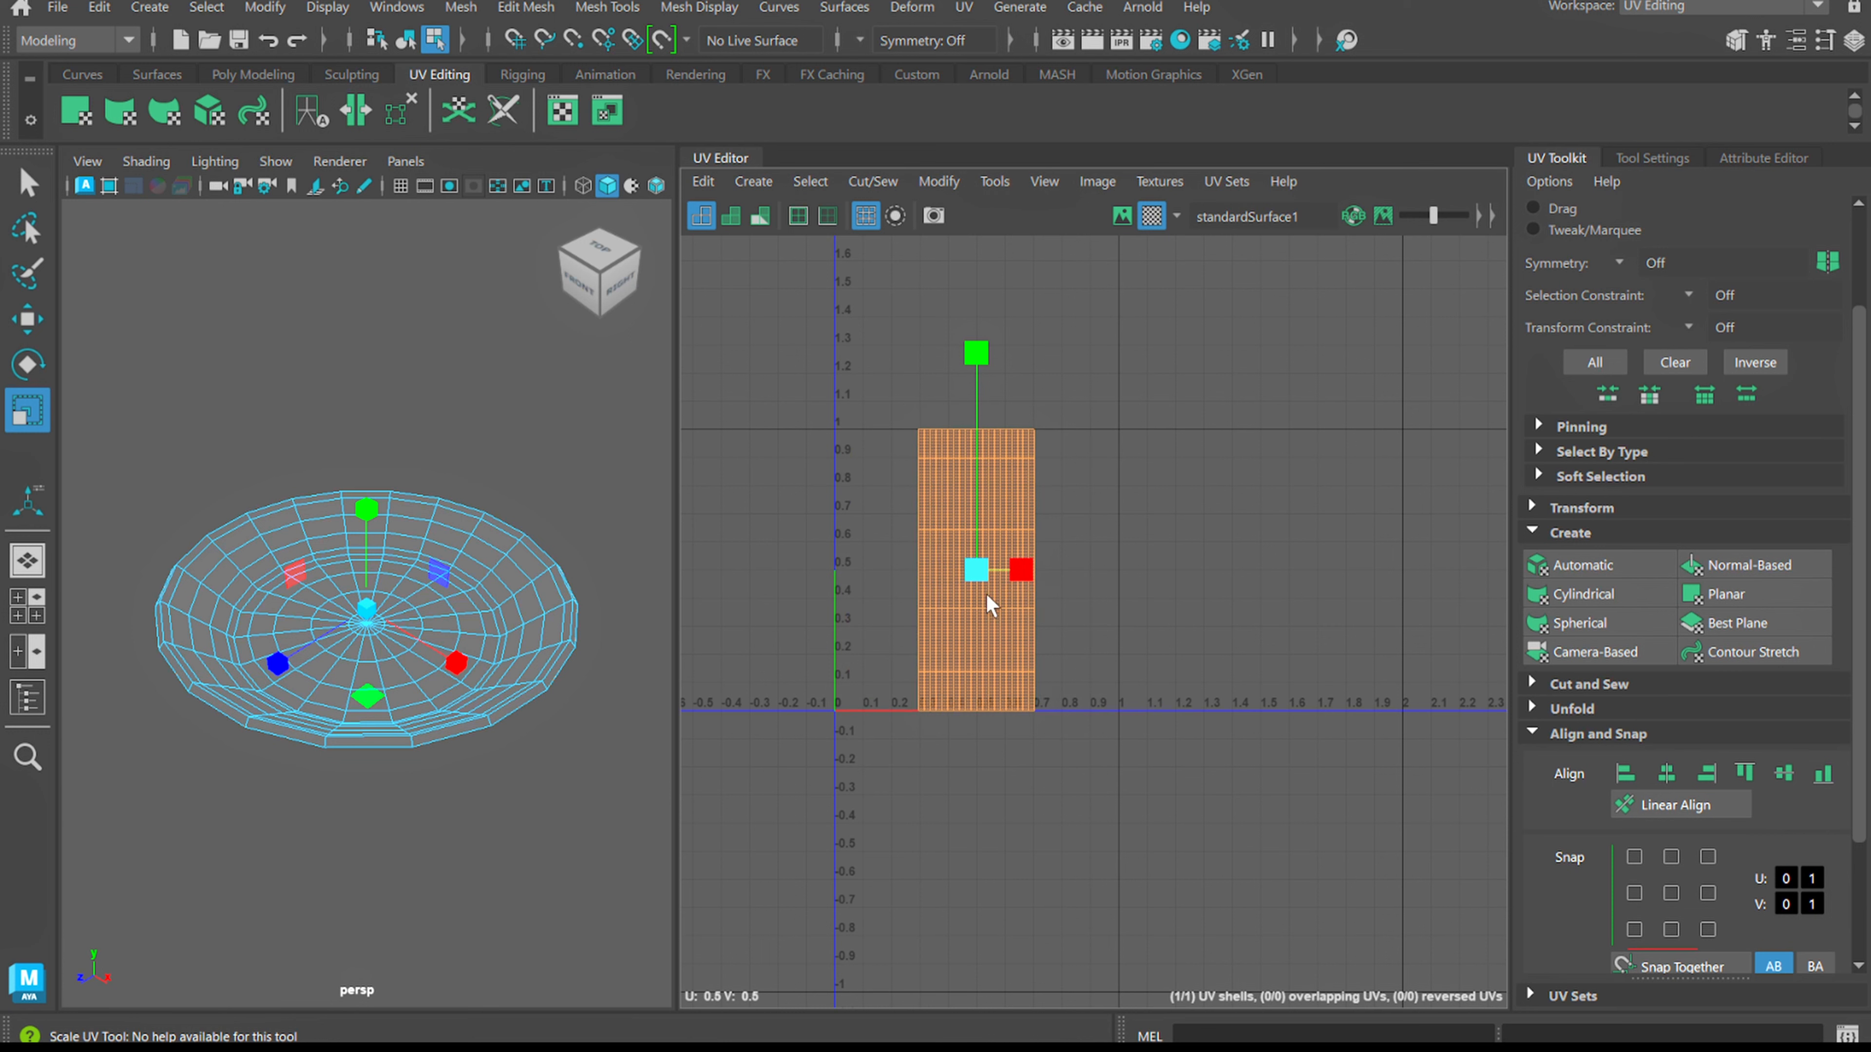
{"action": "left_click_drag", "start_coordinate": [976, 354], "coordinate": [1003, 558]}
{"action": "left_click_drag", "start_coordinate": [1027, 570], "coordinate": [1305, 564]}
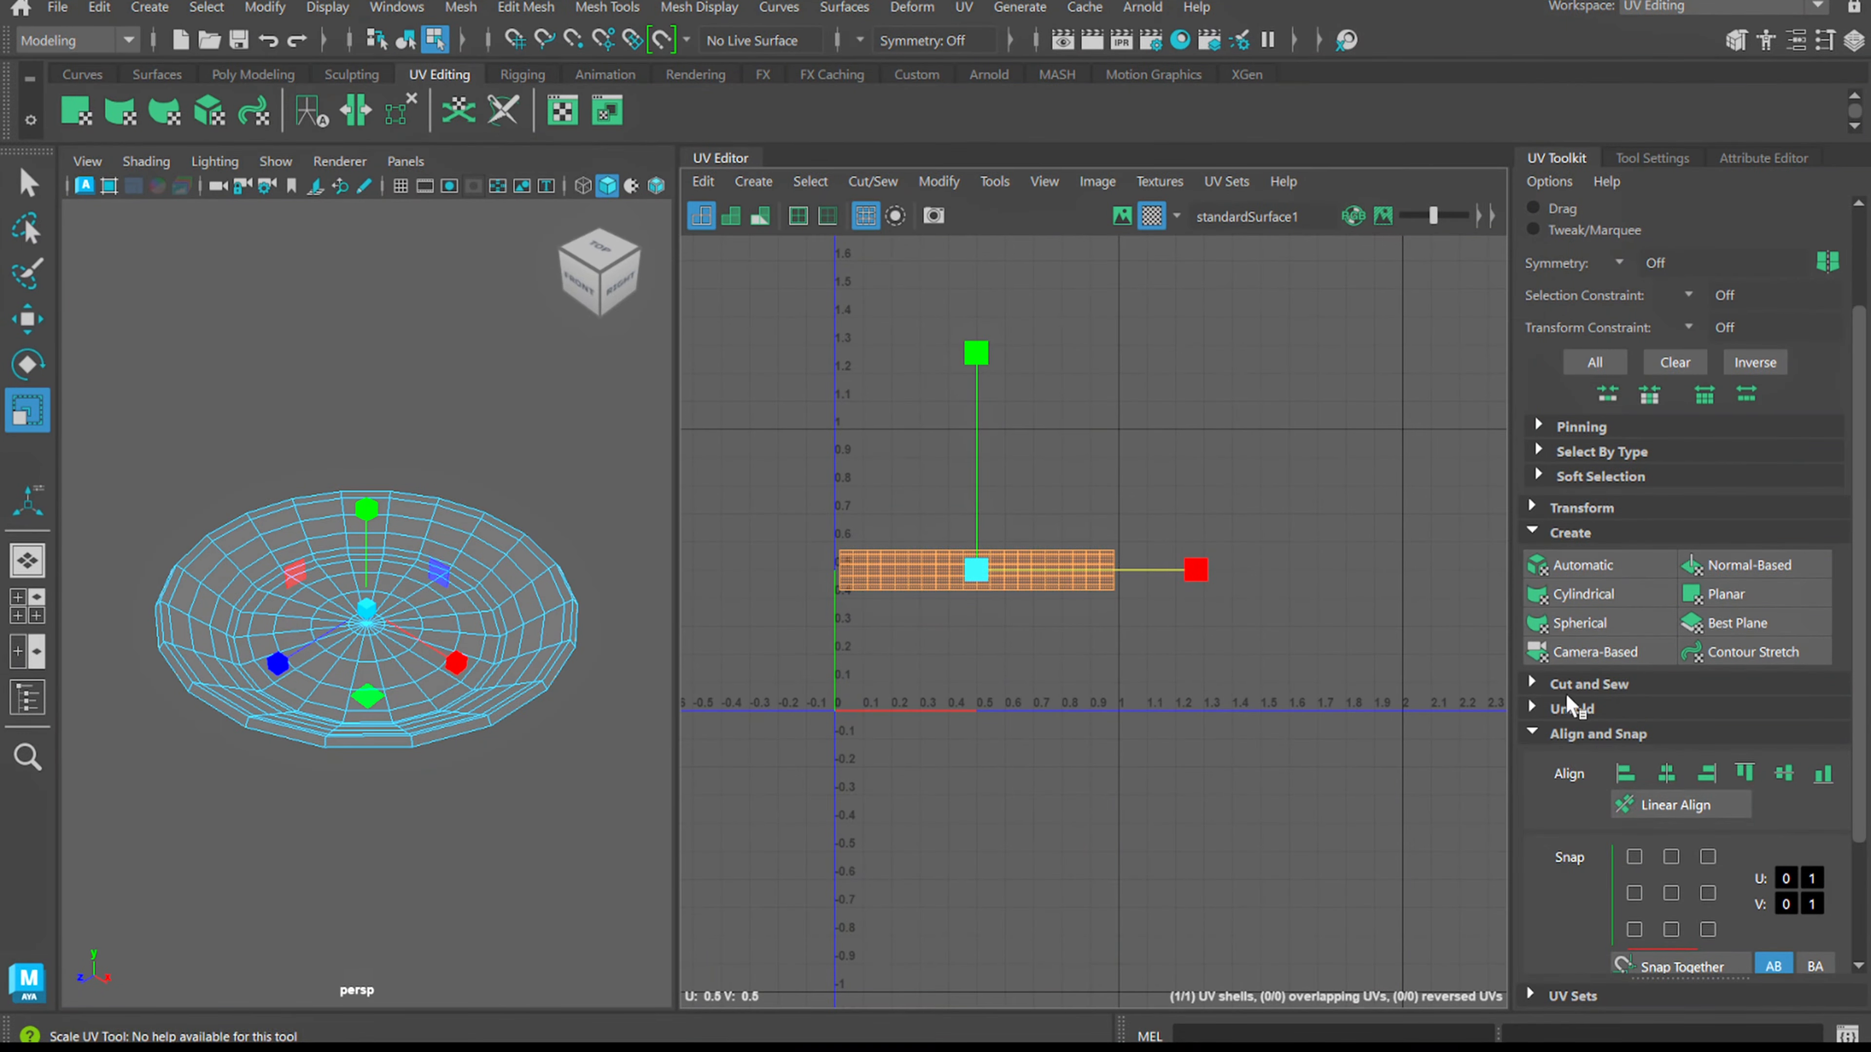
Normalize the wall's UV strip to the 0 to 1 tile and display the checker texture in the UV Editor
{"action": "scroll", "coordinate": [1546, 780], "scroll_direction": "down", "scroll_amount": 3}
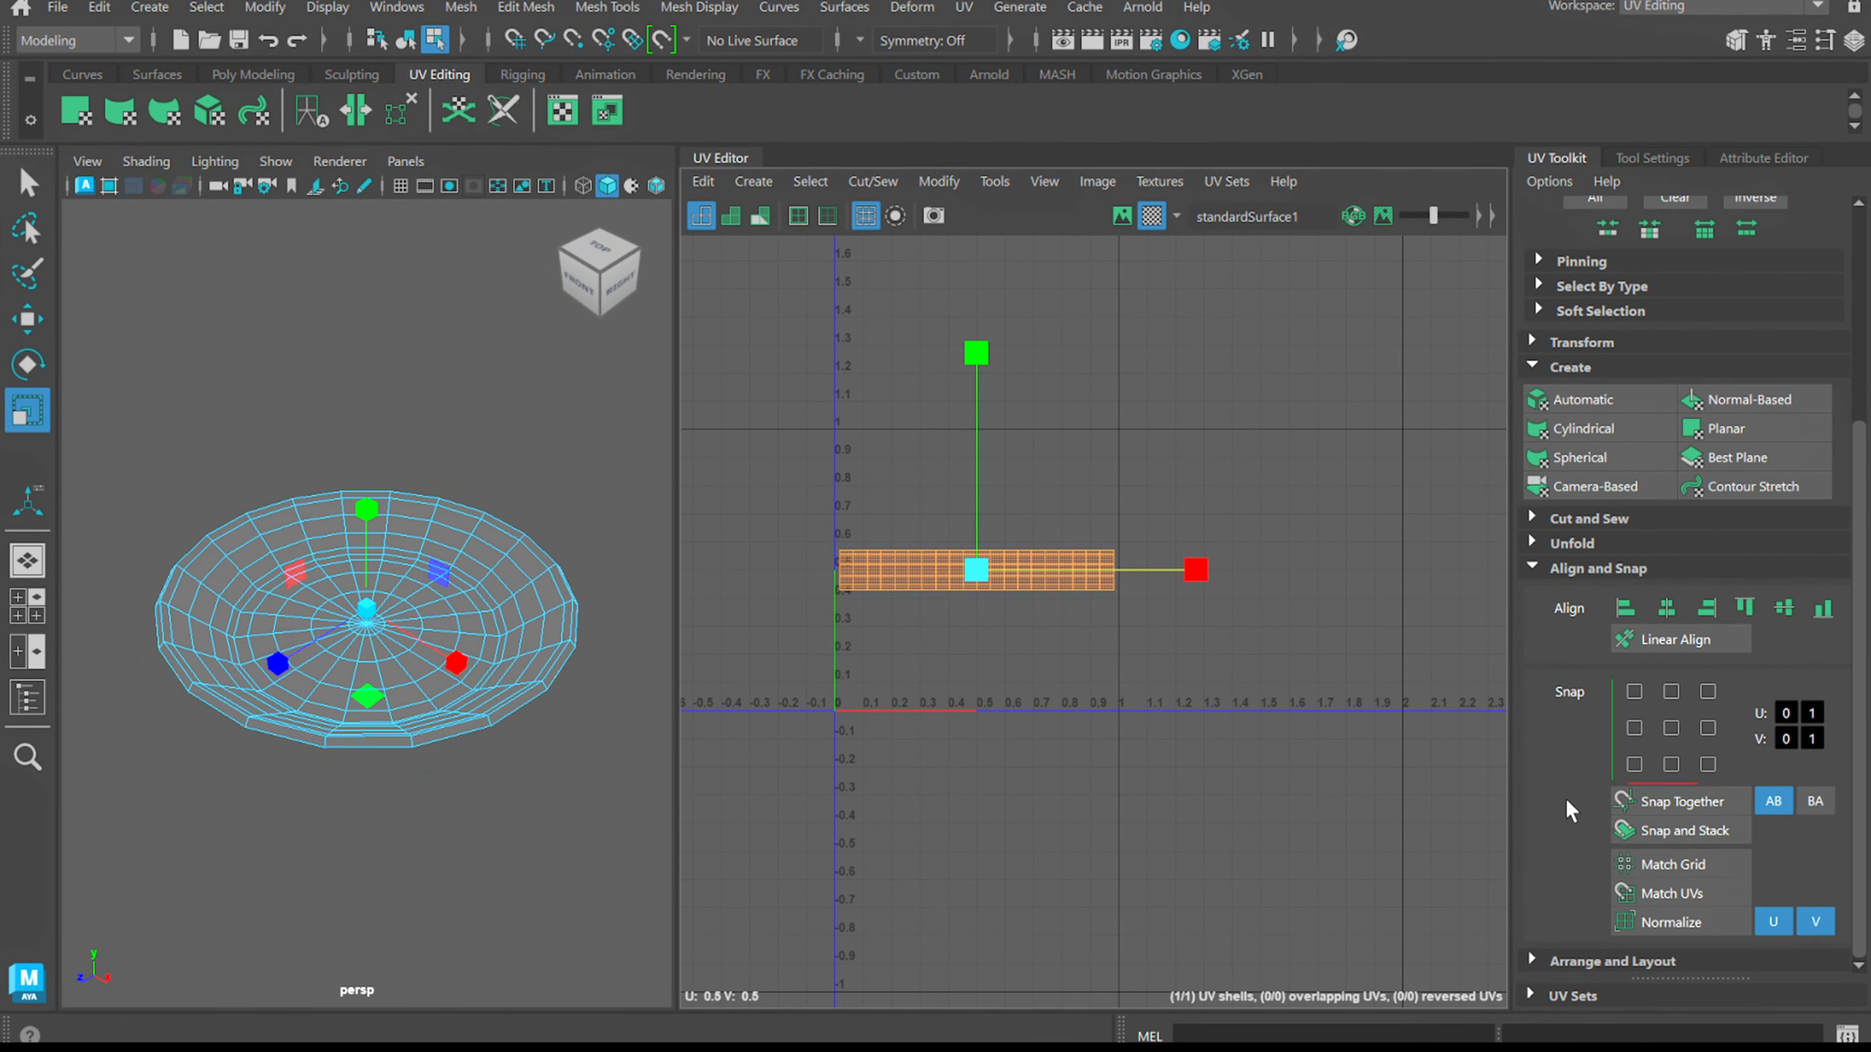
{"action": "left_click", "coordinate": [1660, 921]}
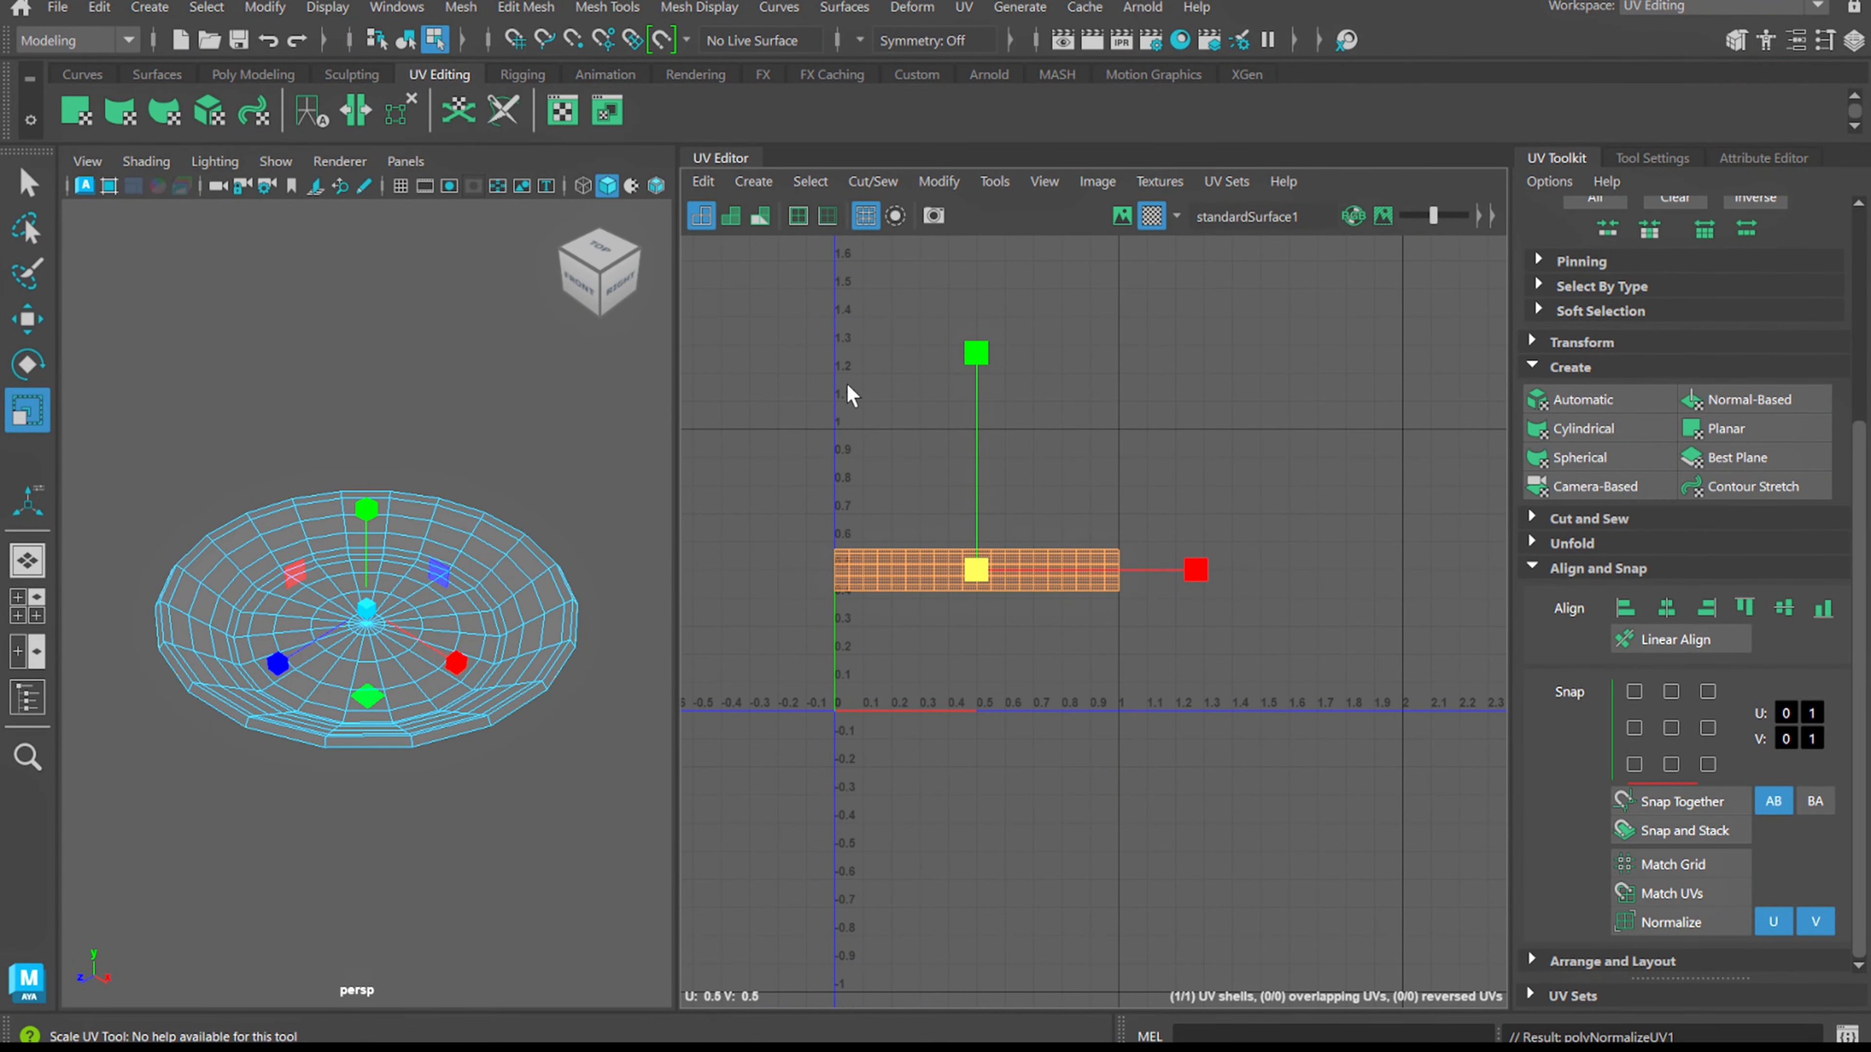
{"action": "left_click", "coordinate": [1122, 216]}
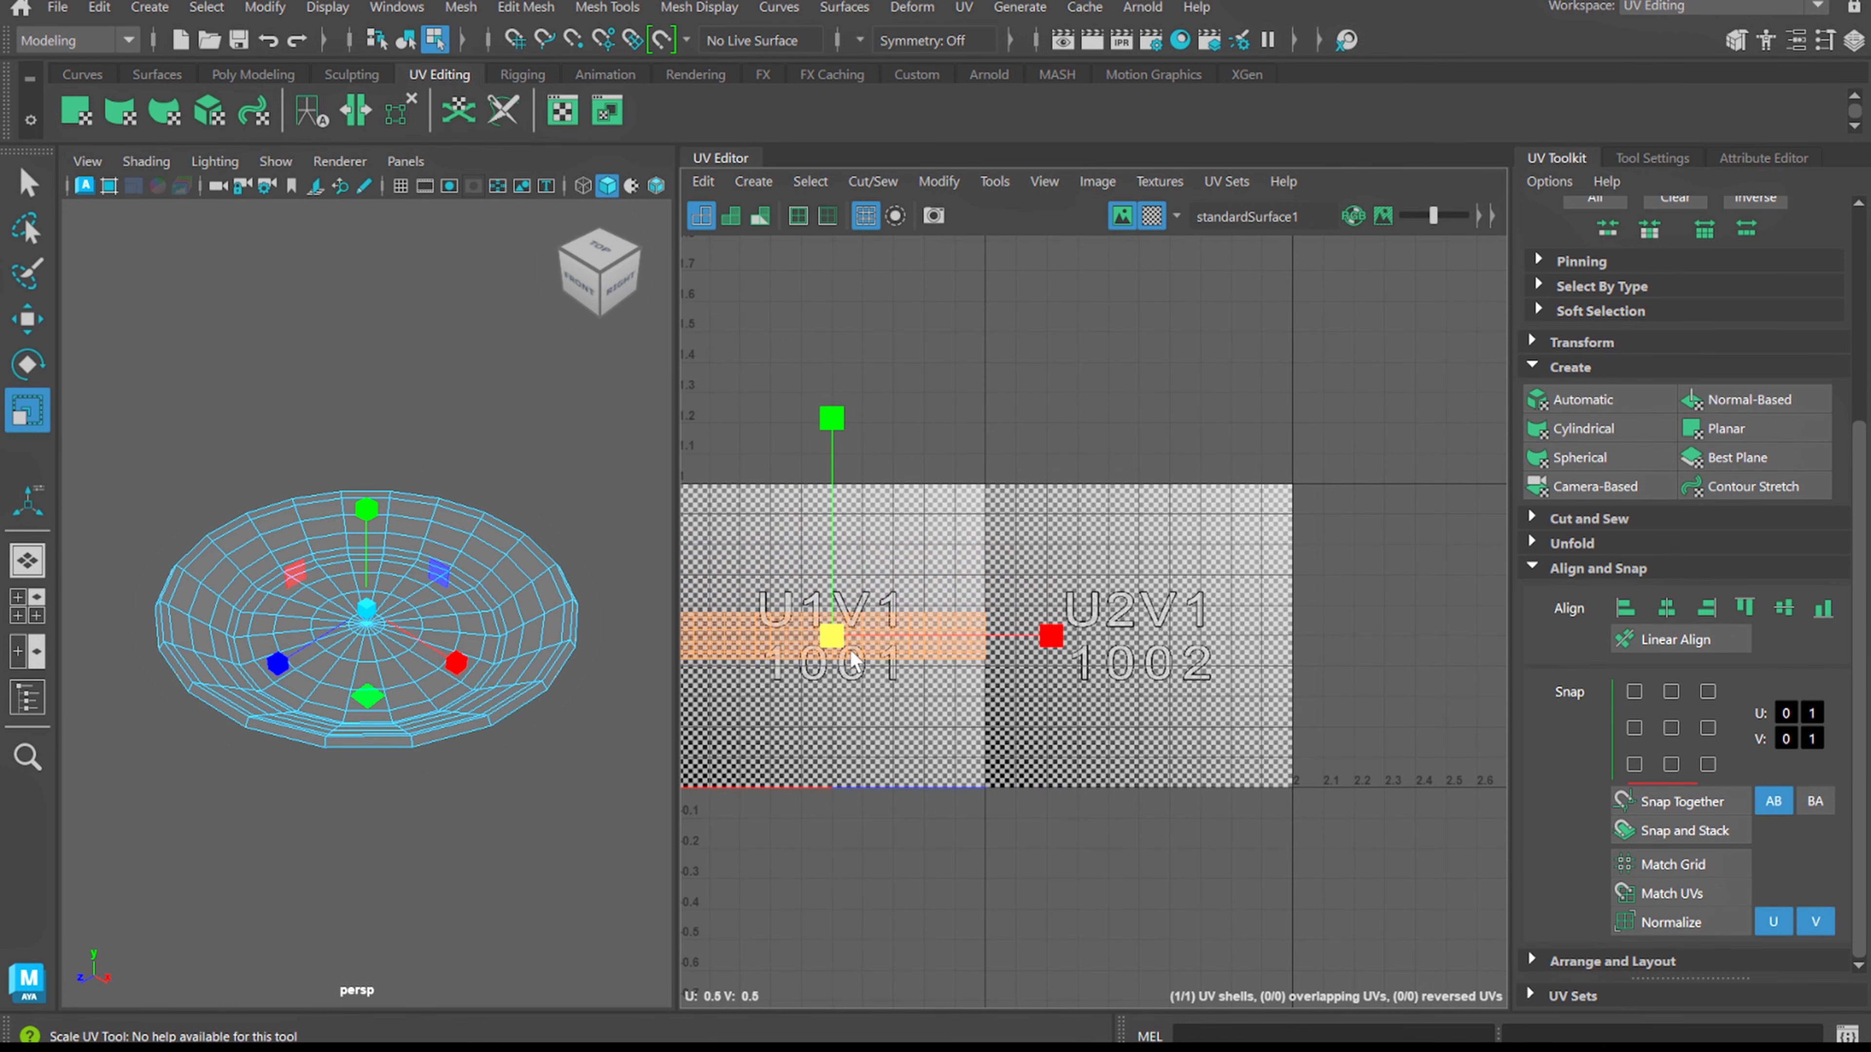
{"action": "scroll", "coordinate": [954, 640], "scroll_direction": "up", "scroll_amount": 2}
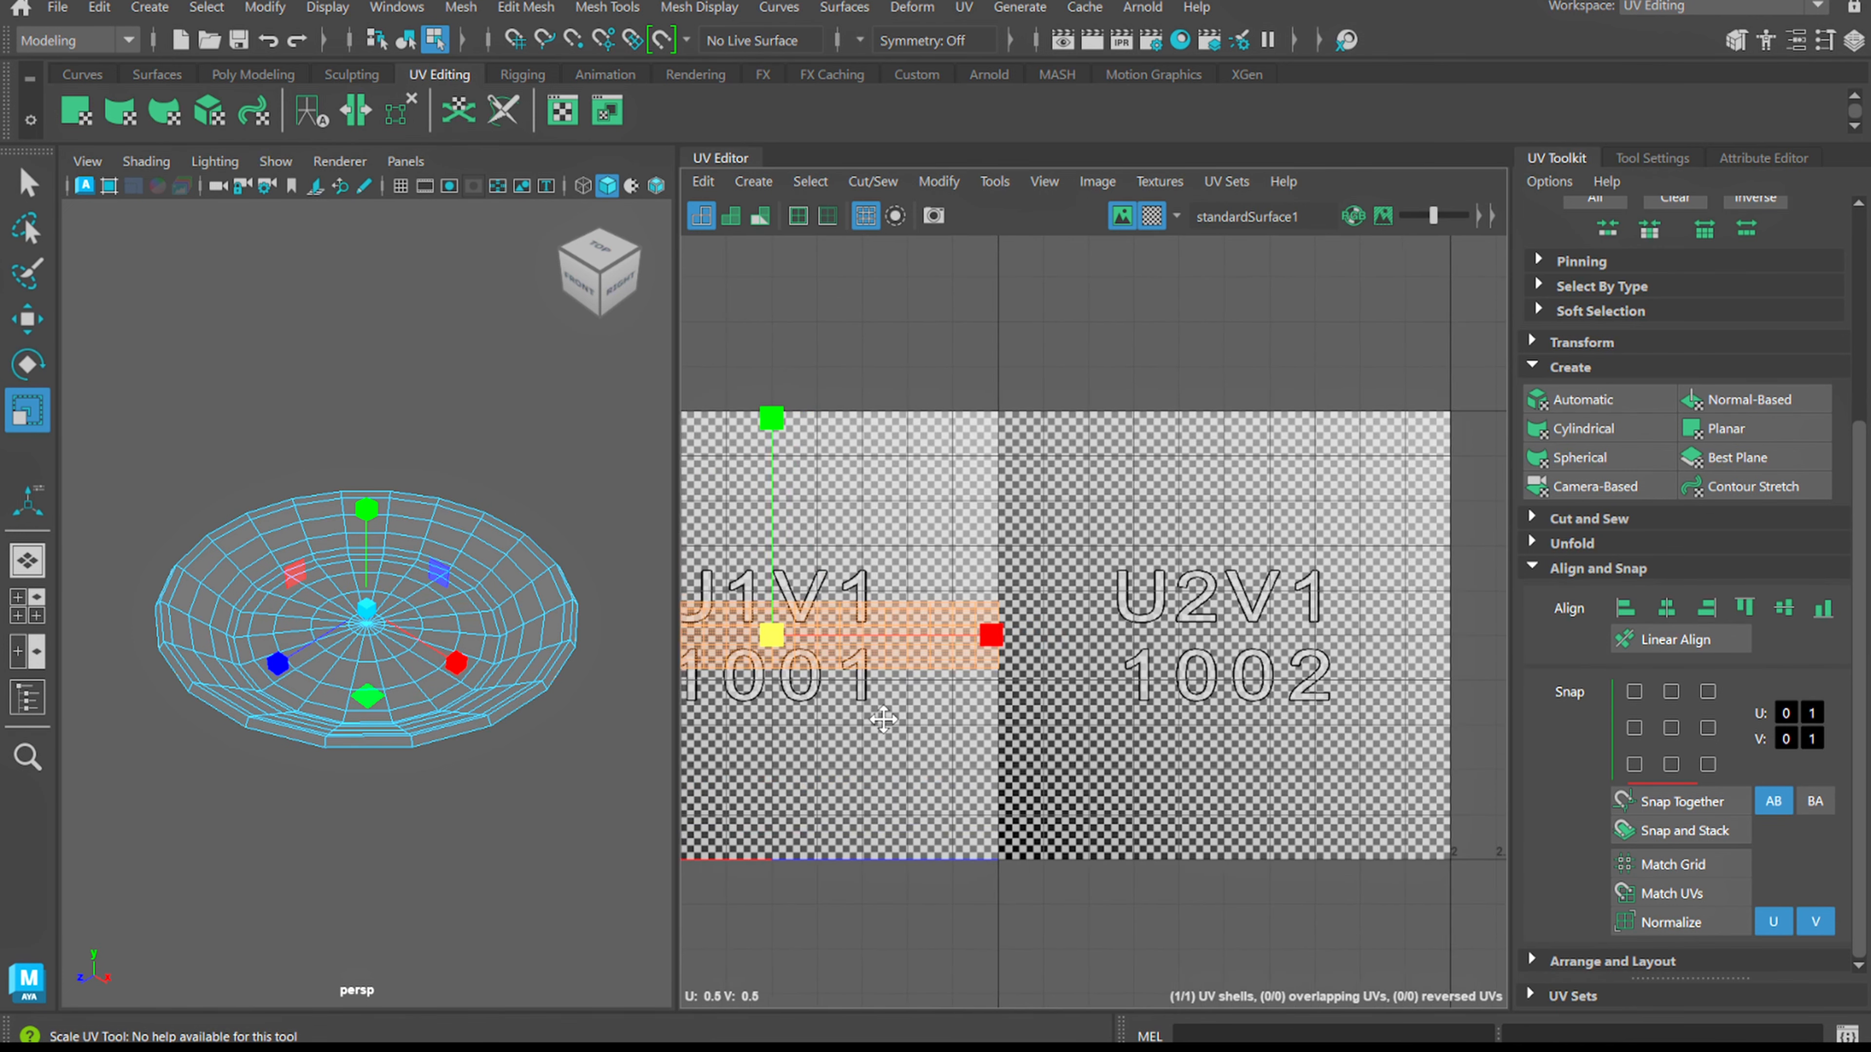
Narrow the outer wall's UV strip slightly in U to fit inside the 0 to 1 tile and hide the texture image
{"action": "middle_click_drag", "start_coordinate": [883, 720], "coordinate": [1125, 680], "text": "alt"}
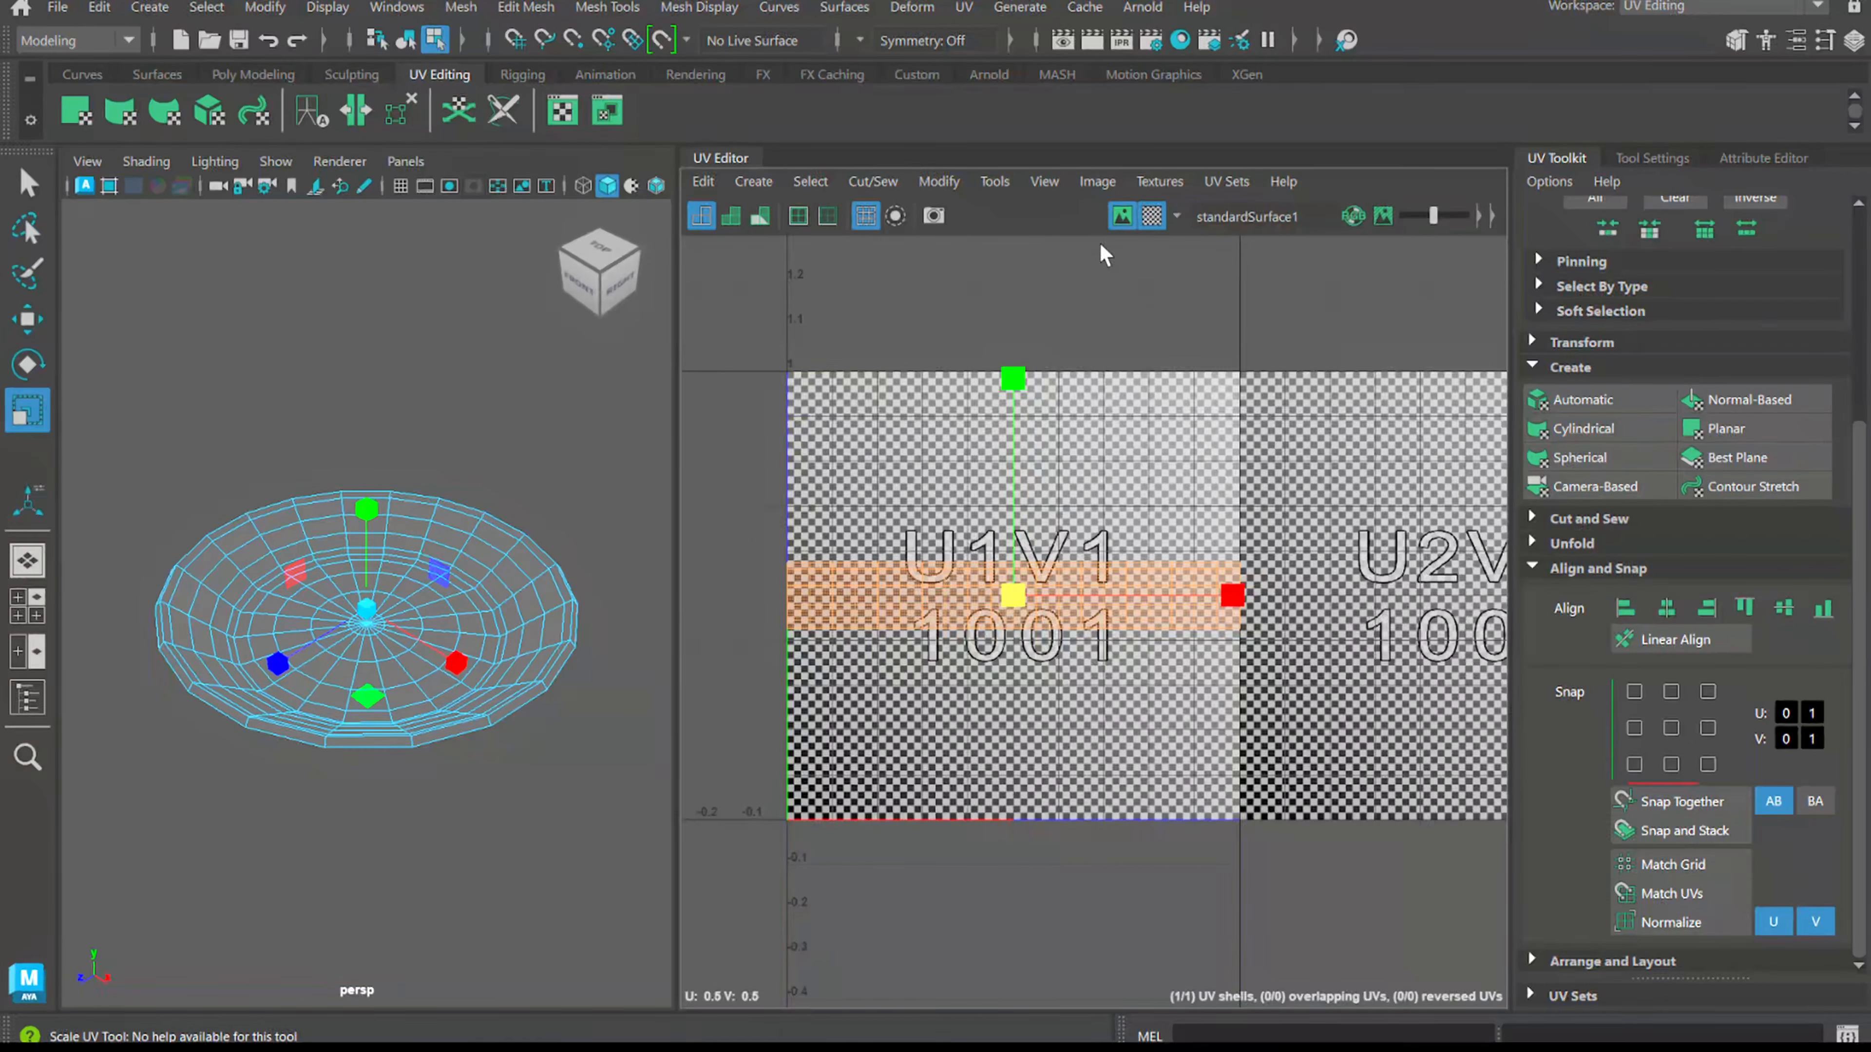
{"action": "left_click_drag", "start_coordinate": [1234, 603], "coordinate": [1225, 602]}
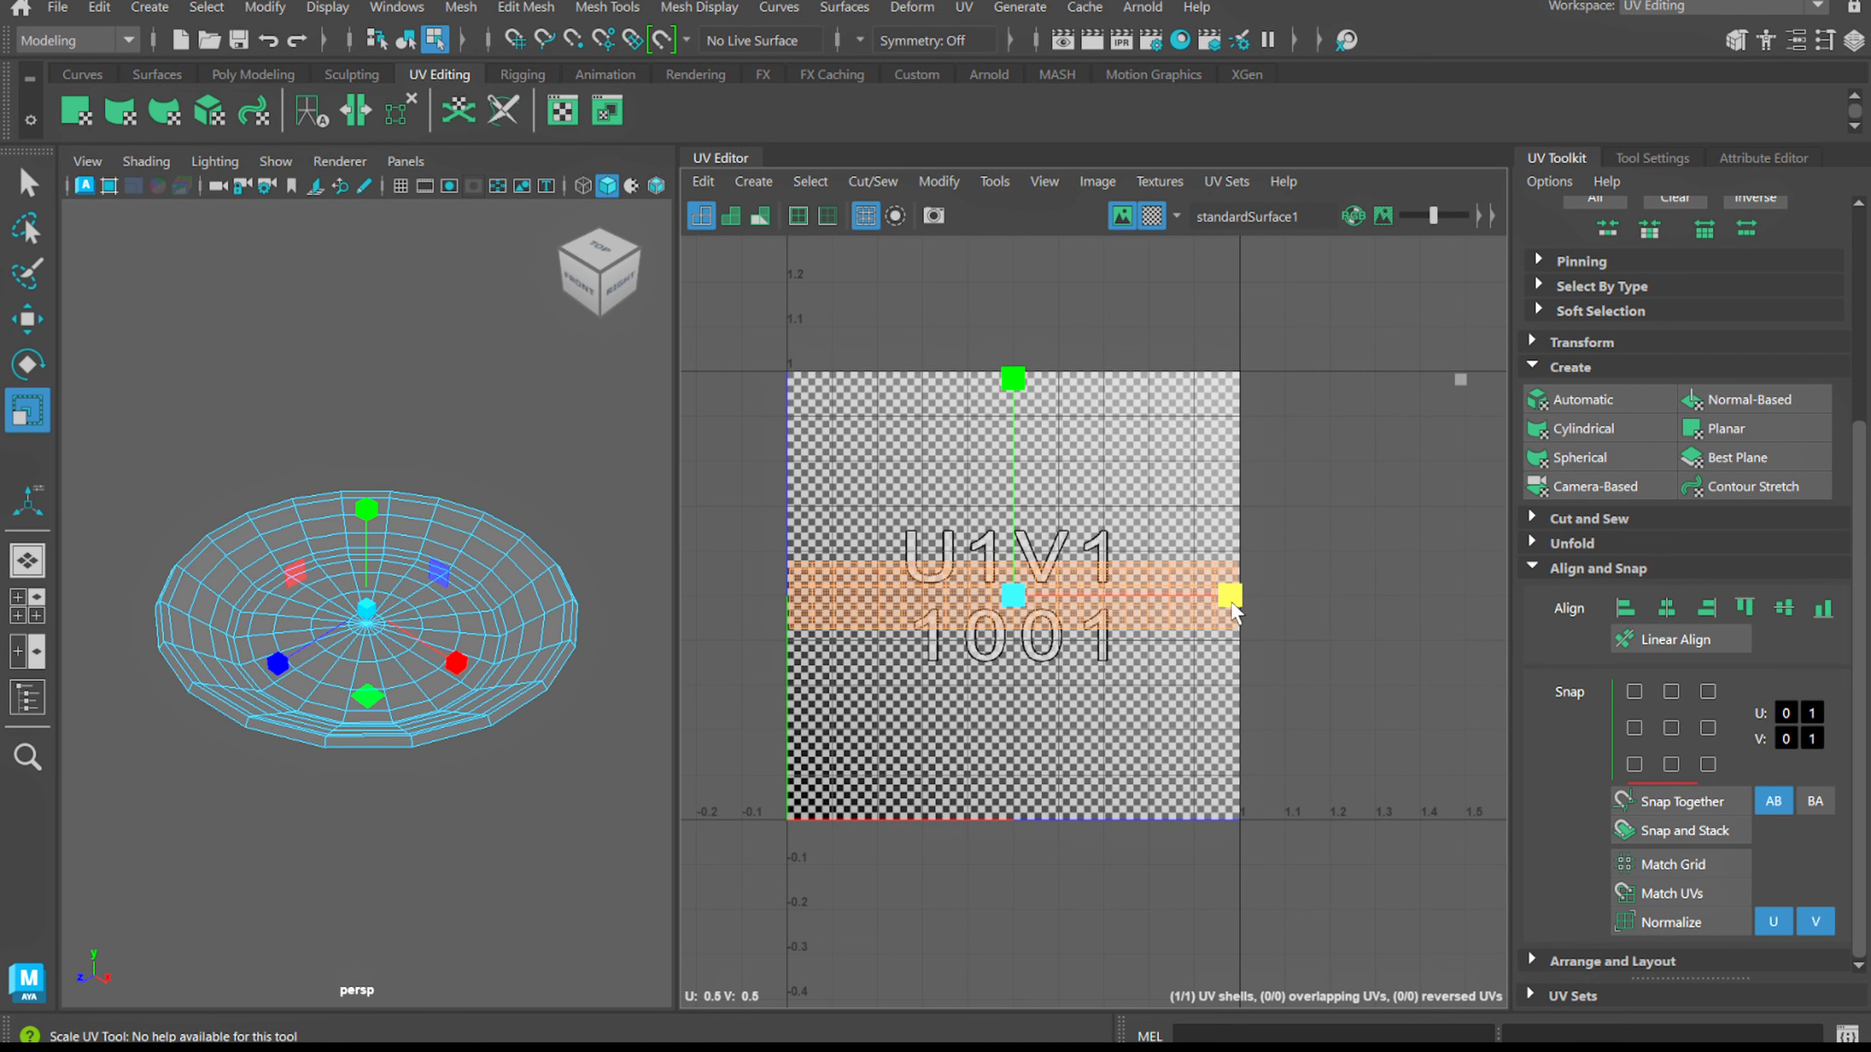
{"action": "left_click", "coordinate": [1121, 218]}
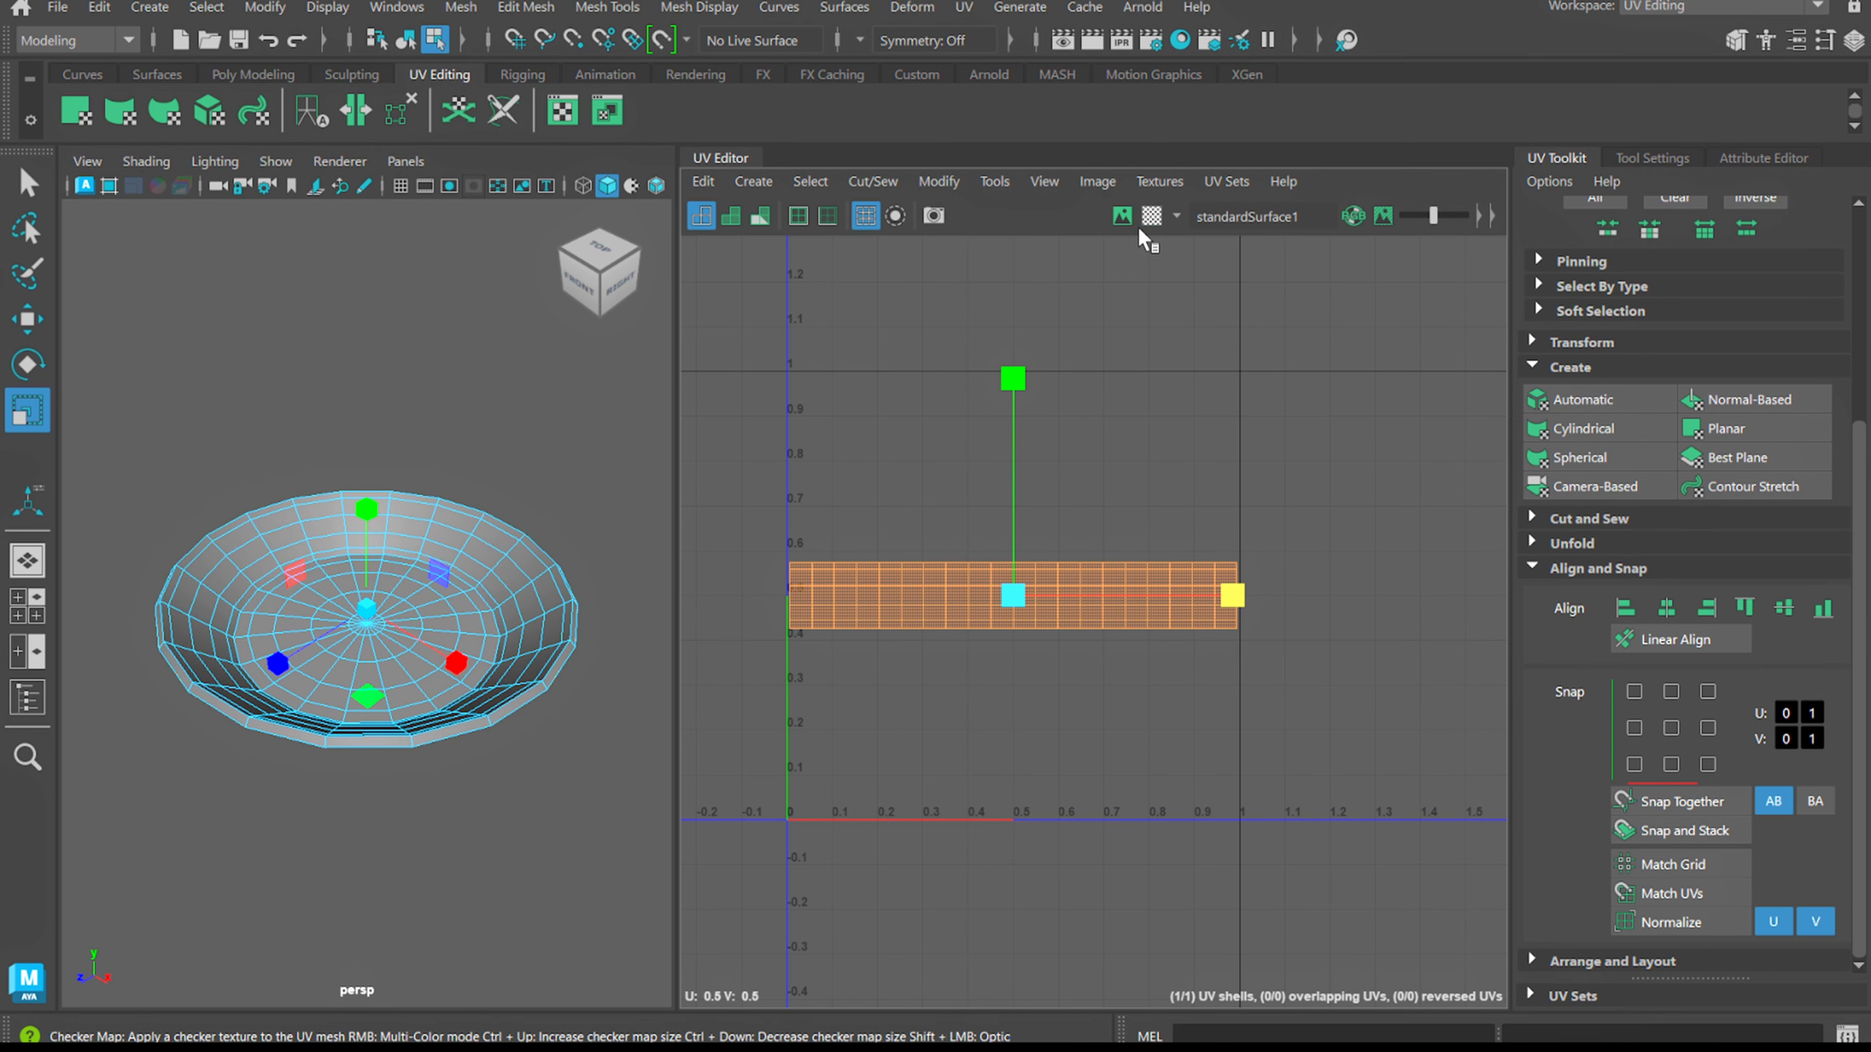
Turn on the checker map, examine the pattern on the plate's outer wall for distortion, and turn it off again
{"action": "left_click", "coordinate": [1140, 225]}
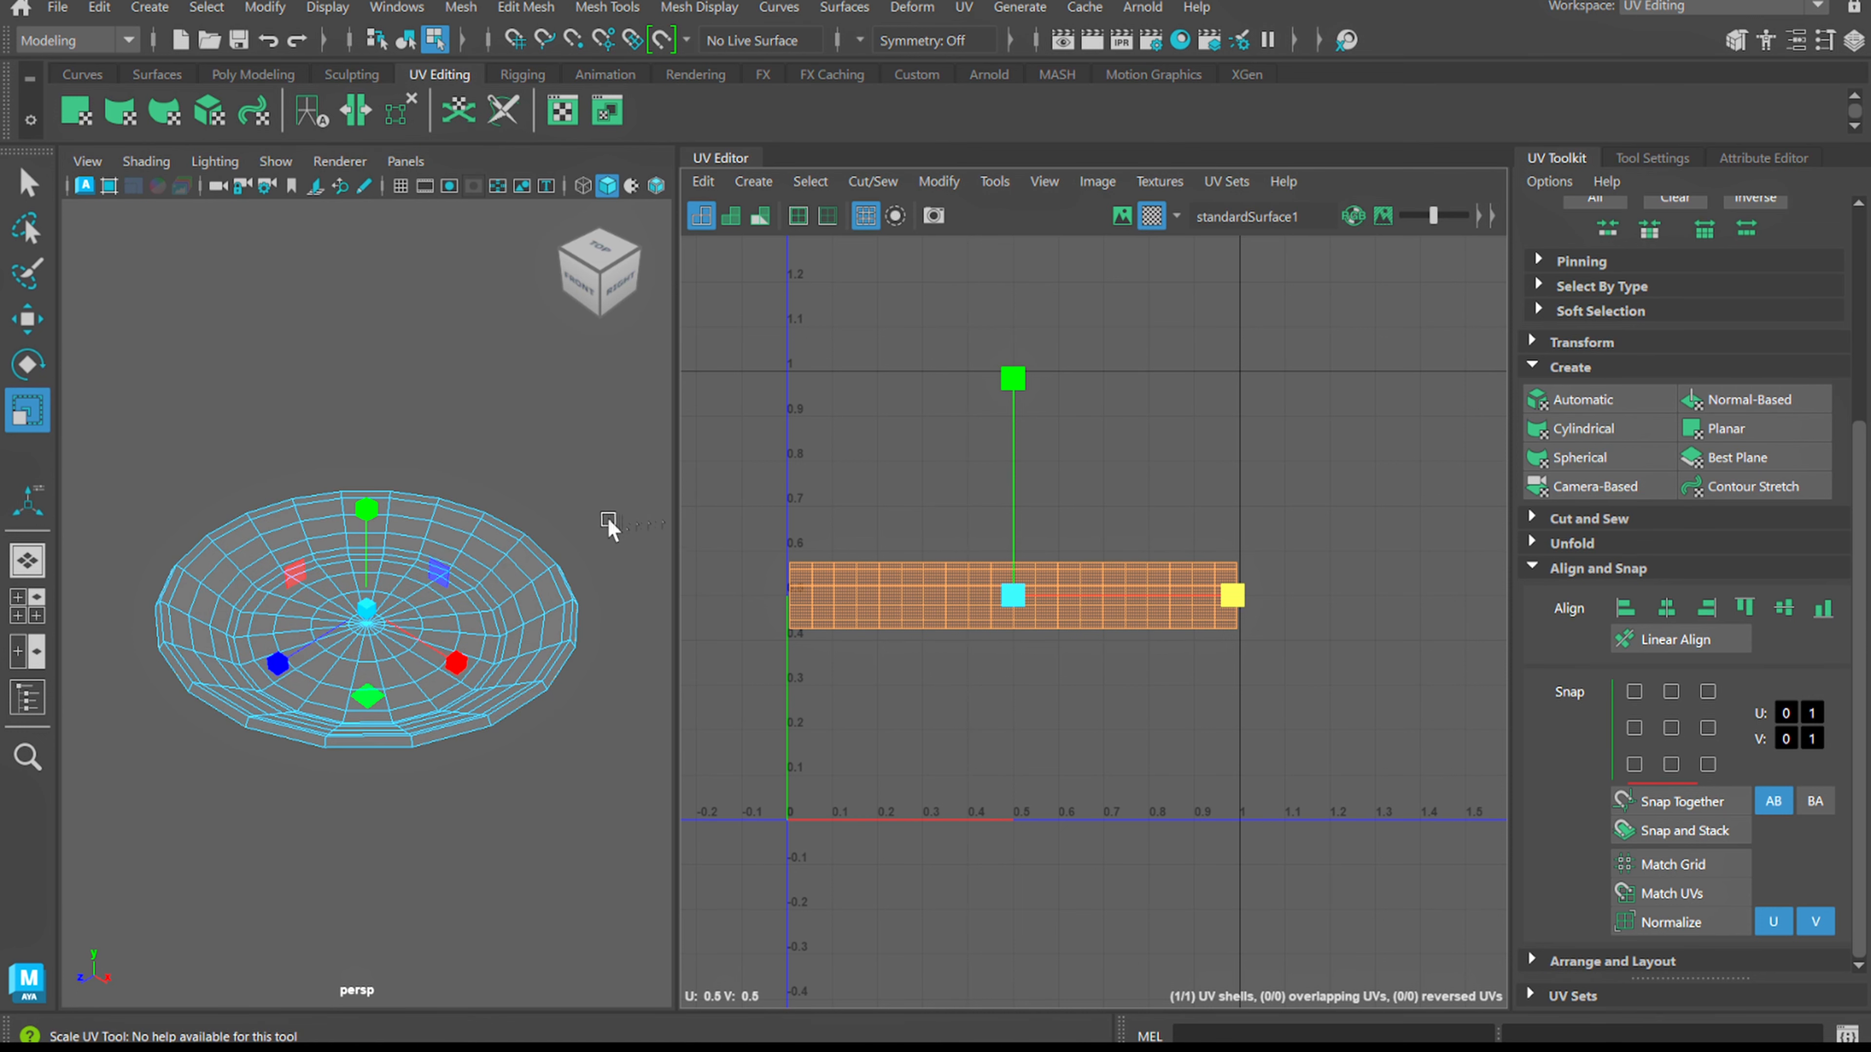
{"action": "left_click_drag", "start_coordinate": [610, 523], "coordinate": [557, 456], "text": "alt"}
{"action": "left_click", "coordinate": [394, 530]}
{"action": "scroll", "coordinate": [394, 541], "scroll_direction": "up", "scroll_amount": 5}
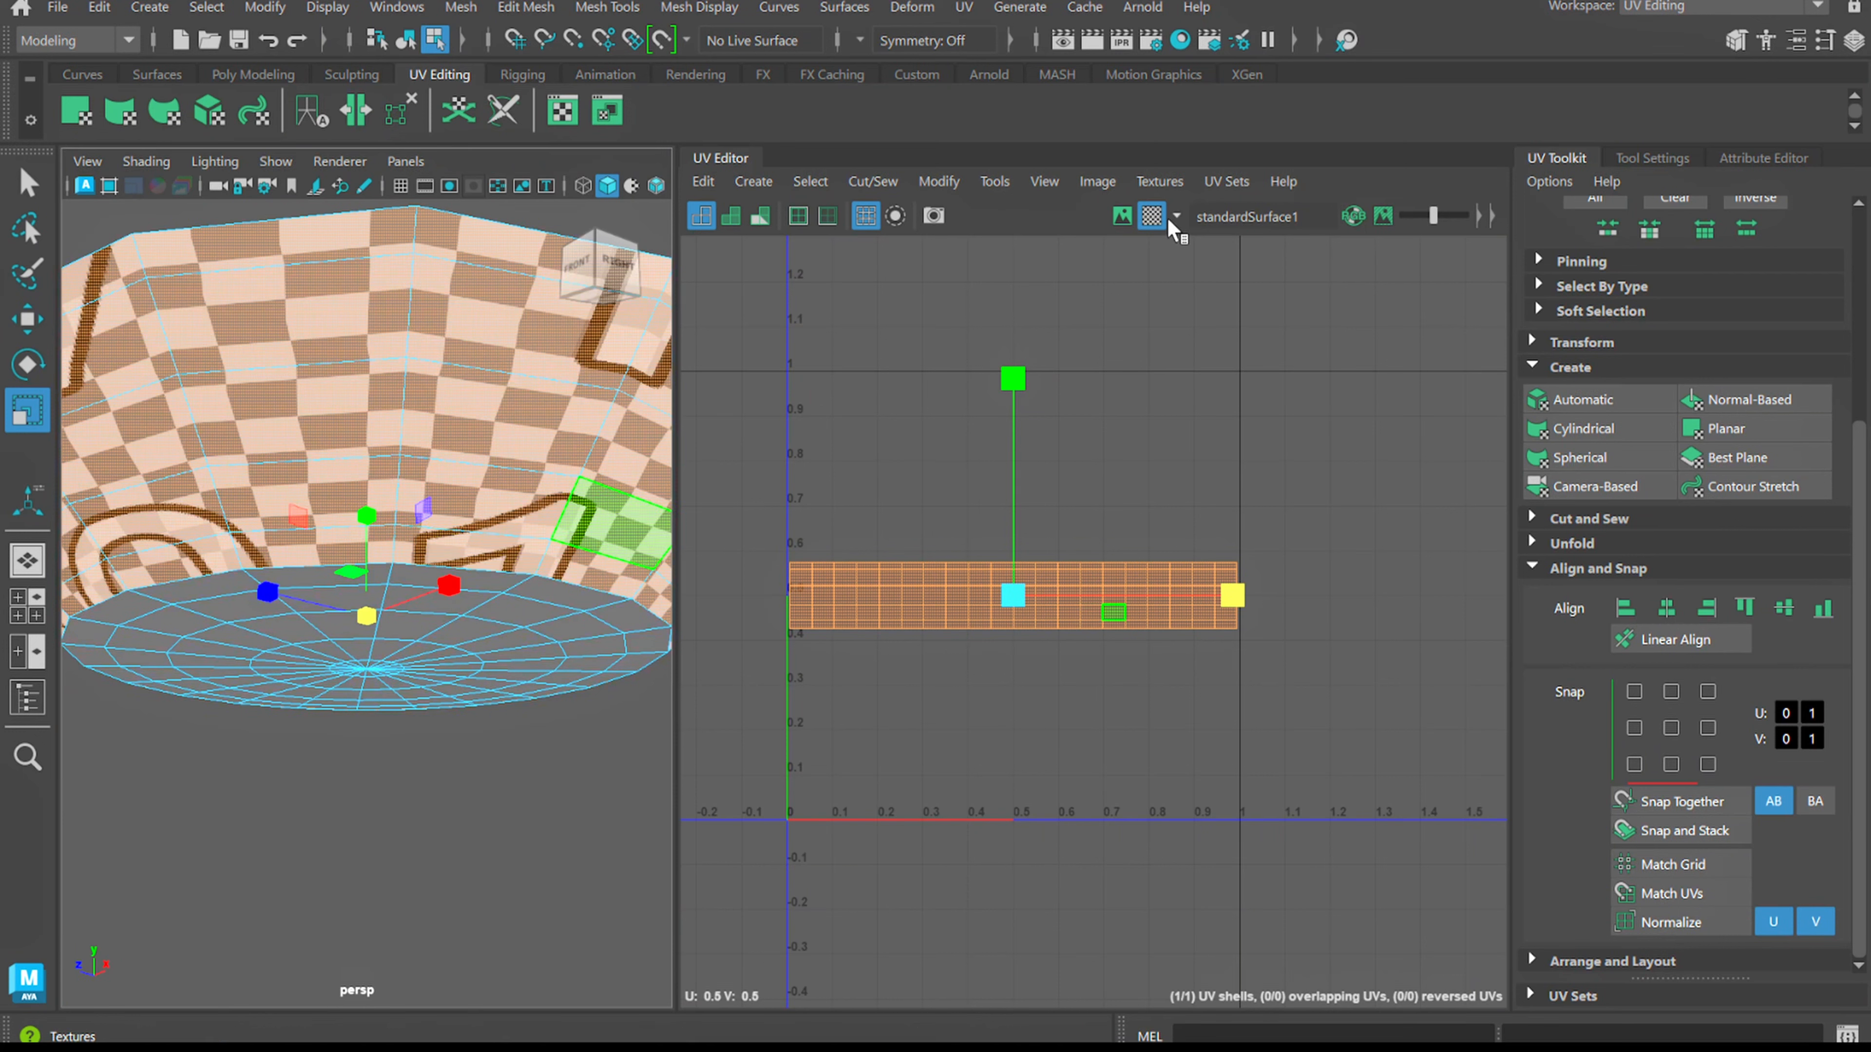
{"action": "left_click", "coordinate": [1153, 219]}
Add face rings on the plate's underside to the selection and grow it to cover the whole bottom
{"action": "scroll", "coordinate": [538, 507], "scroll_direction": "down", "scroll_amount": 5}
{"action": "left_click_drag", "start_coordinate": [502, 521], "coordinate": [466, 632], "text": "alt"}
{"action": "scroll", "coordinate": [454, 644], "scroll_direction": "up", "scroll_amount": 3}
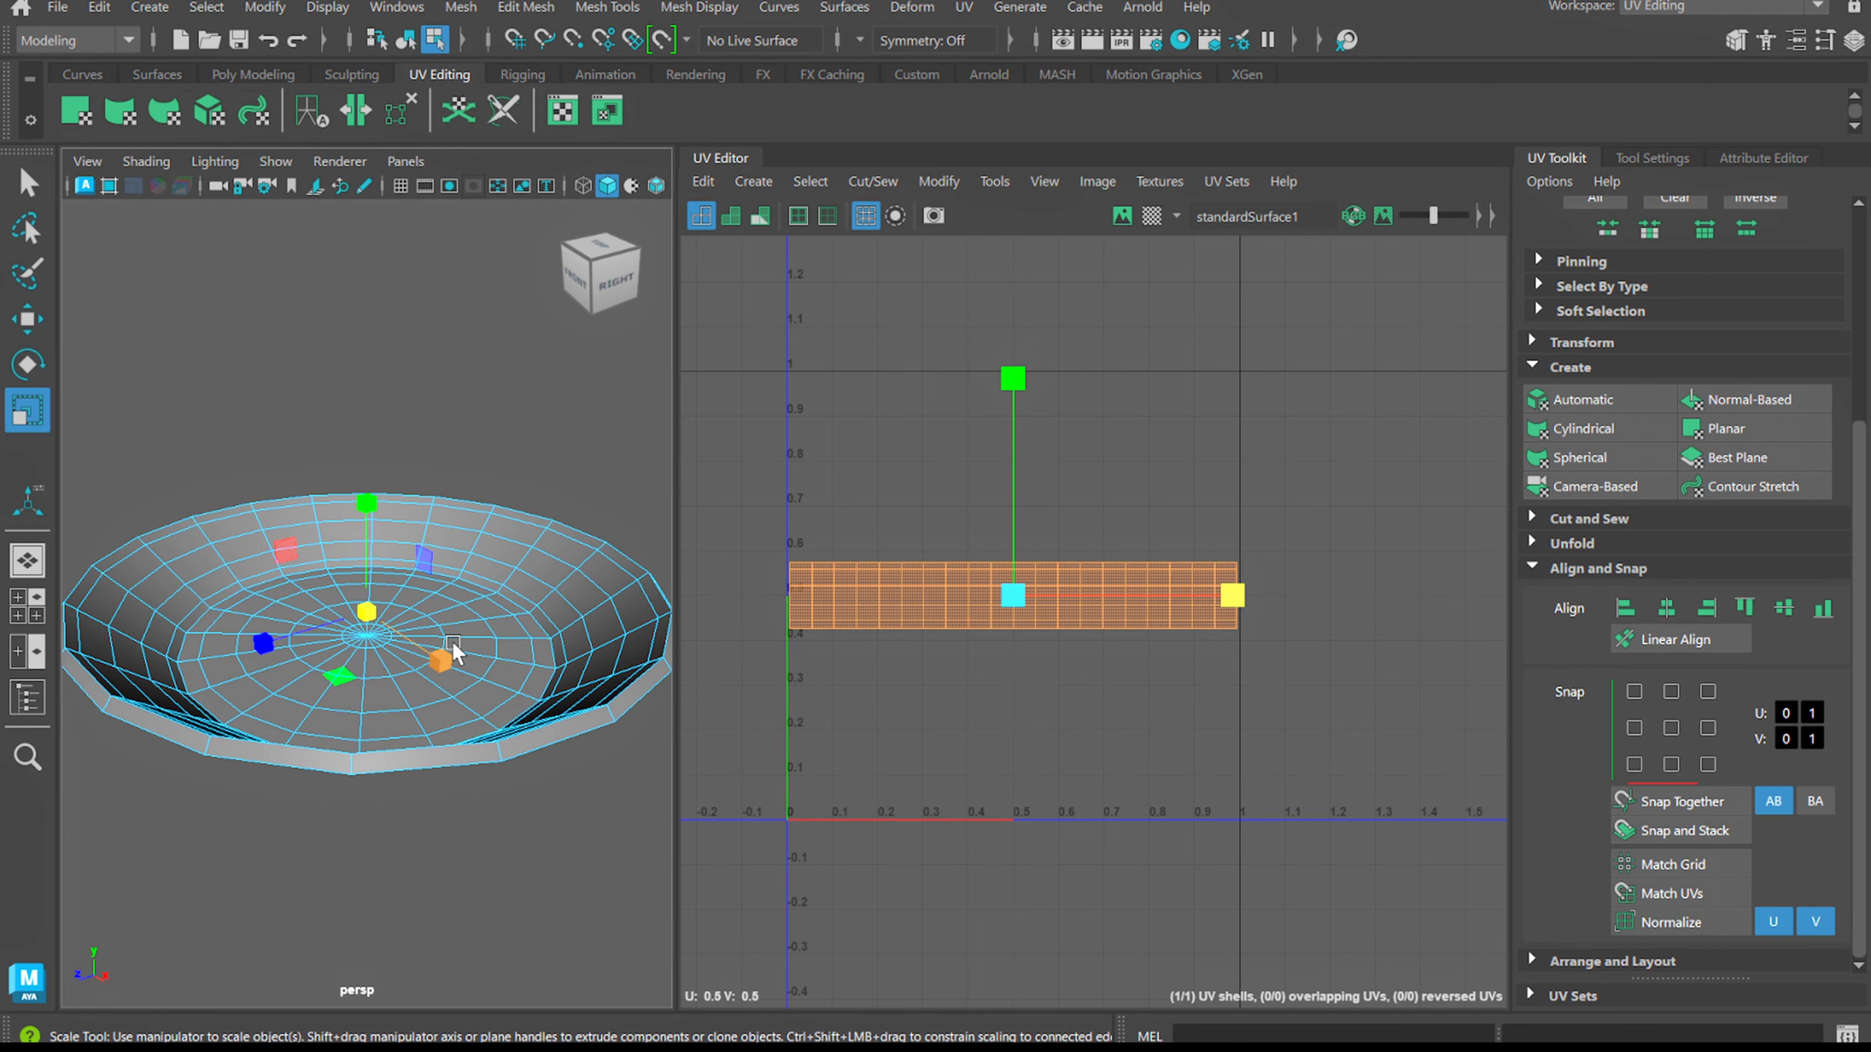
{"action": "left_click_drag", "start_coordinate": [402, 693], "coordinate": [374, 557], "text": "alt"}
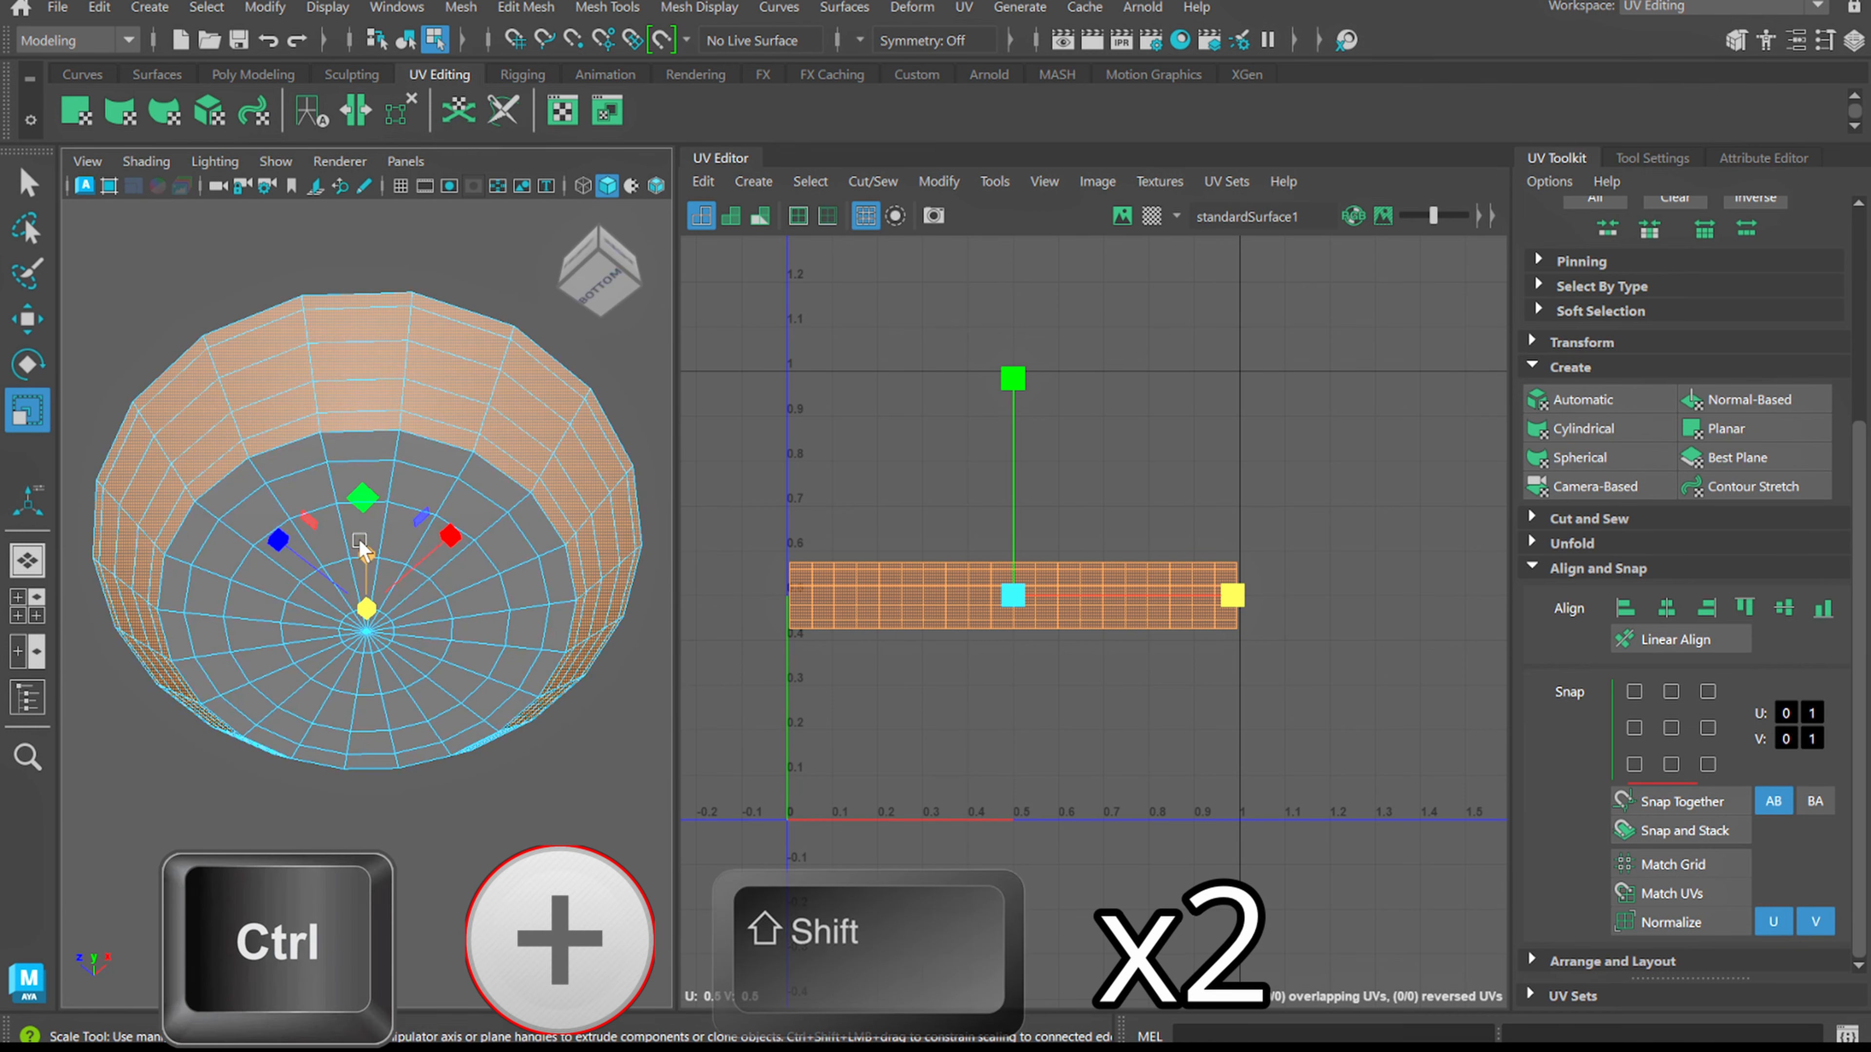
{"action": "key", "text": "q"}
{"action": "left_click", "coordinate": [327, 502]}
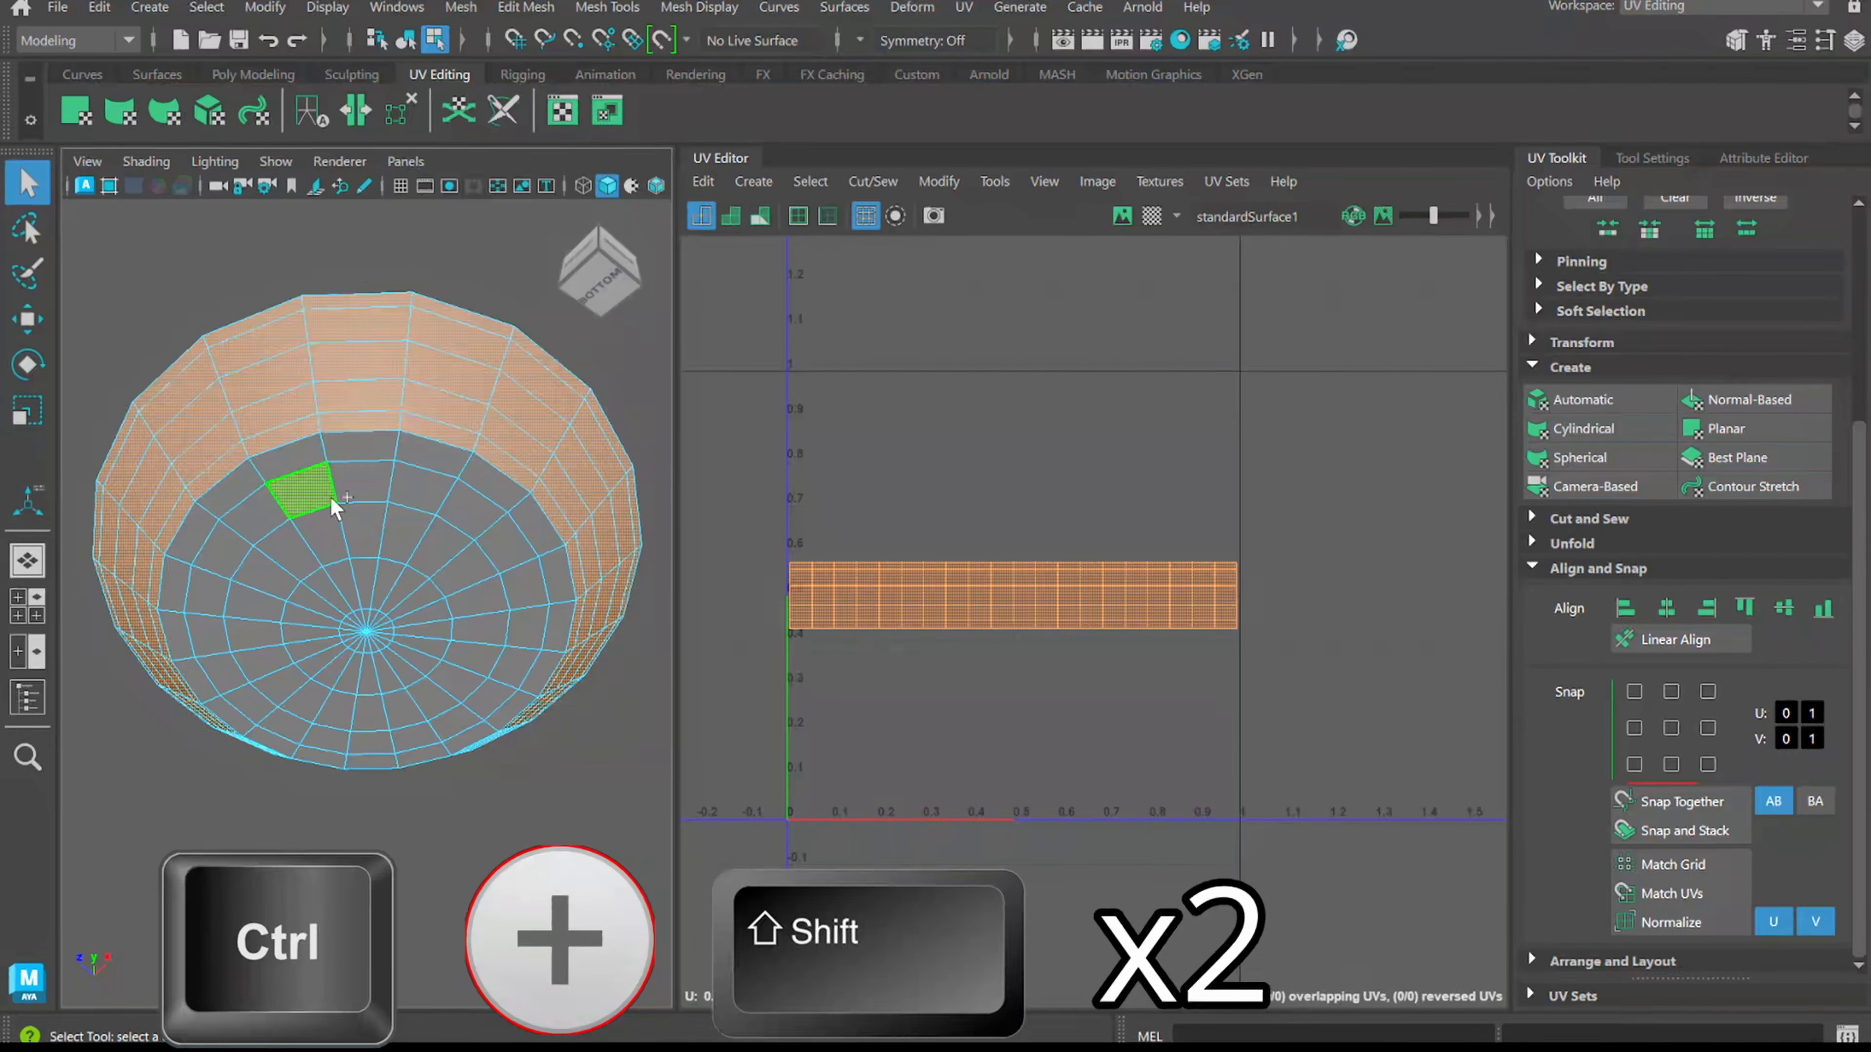
{"action": "double_click", "coordinate": [353, 483], "text": "ctrl+shift"}
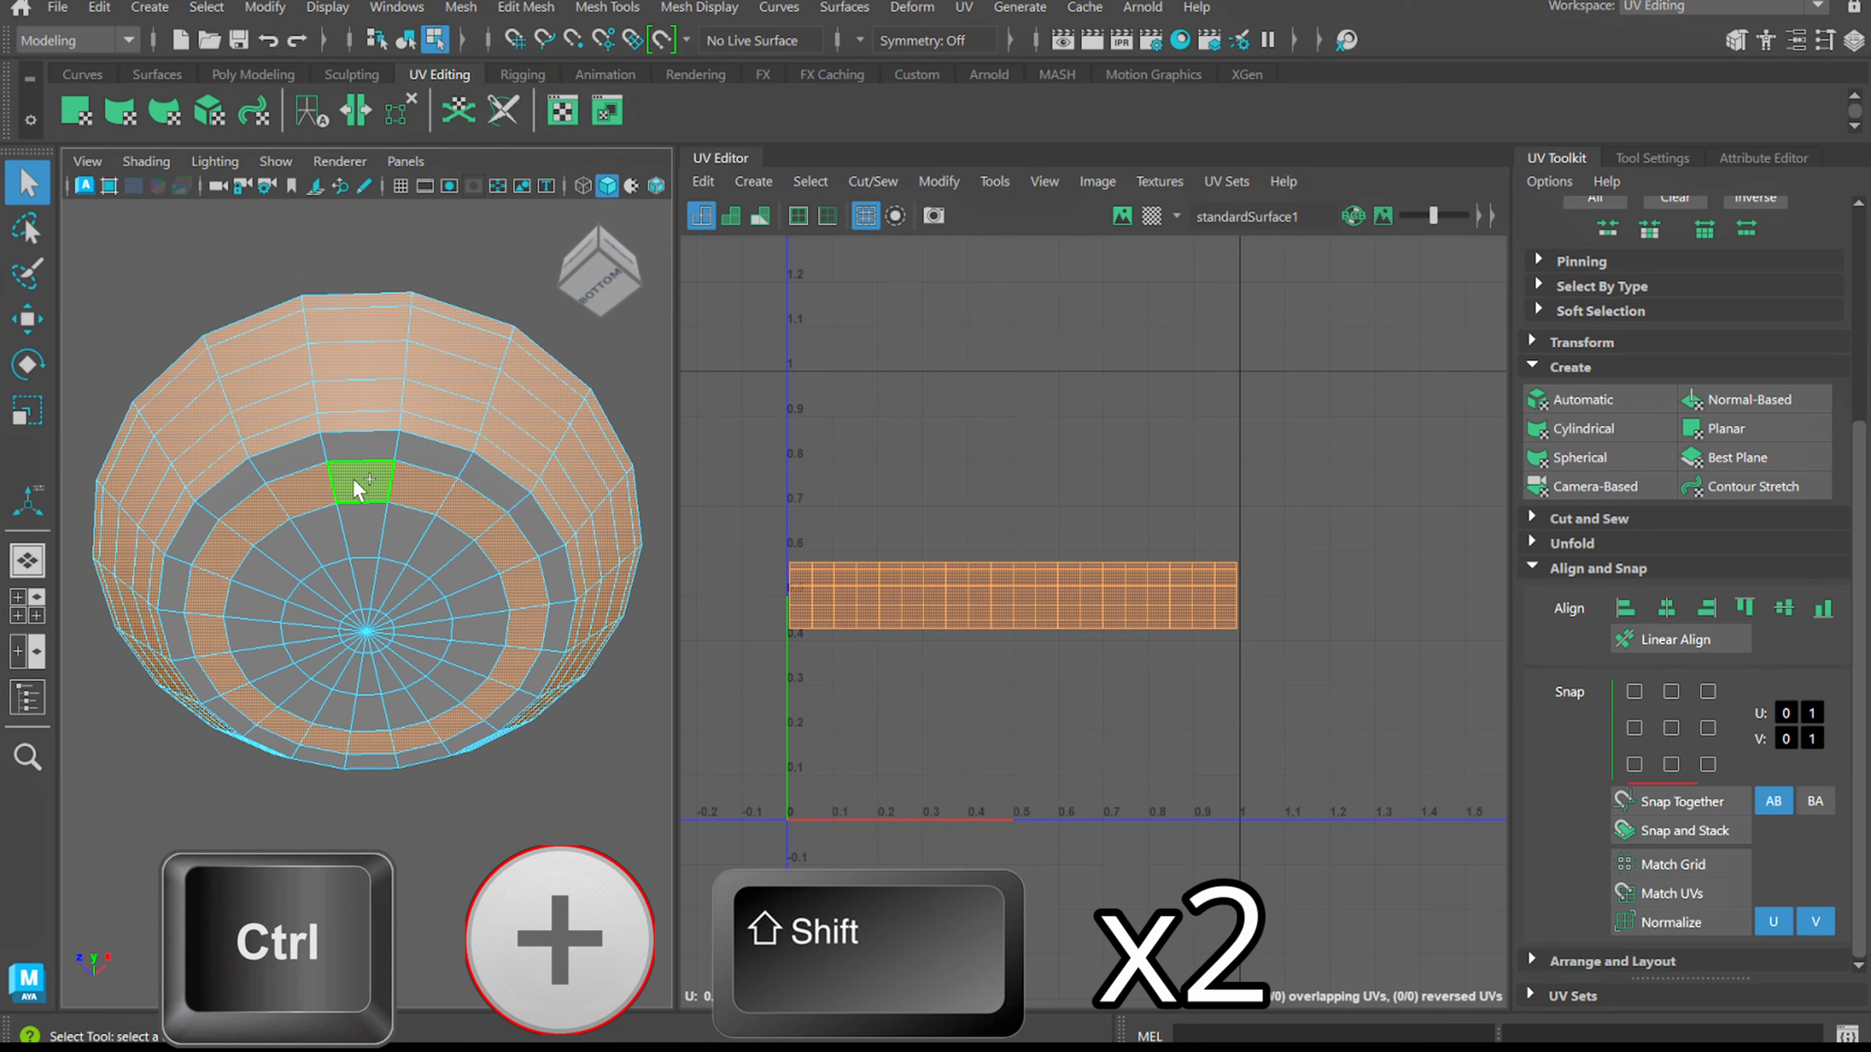
{"action": "double_click", "coordinate": [392, 583], "text": "ctrl+shift"}
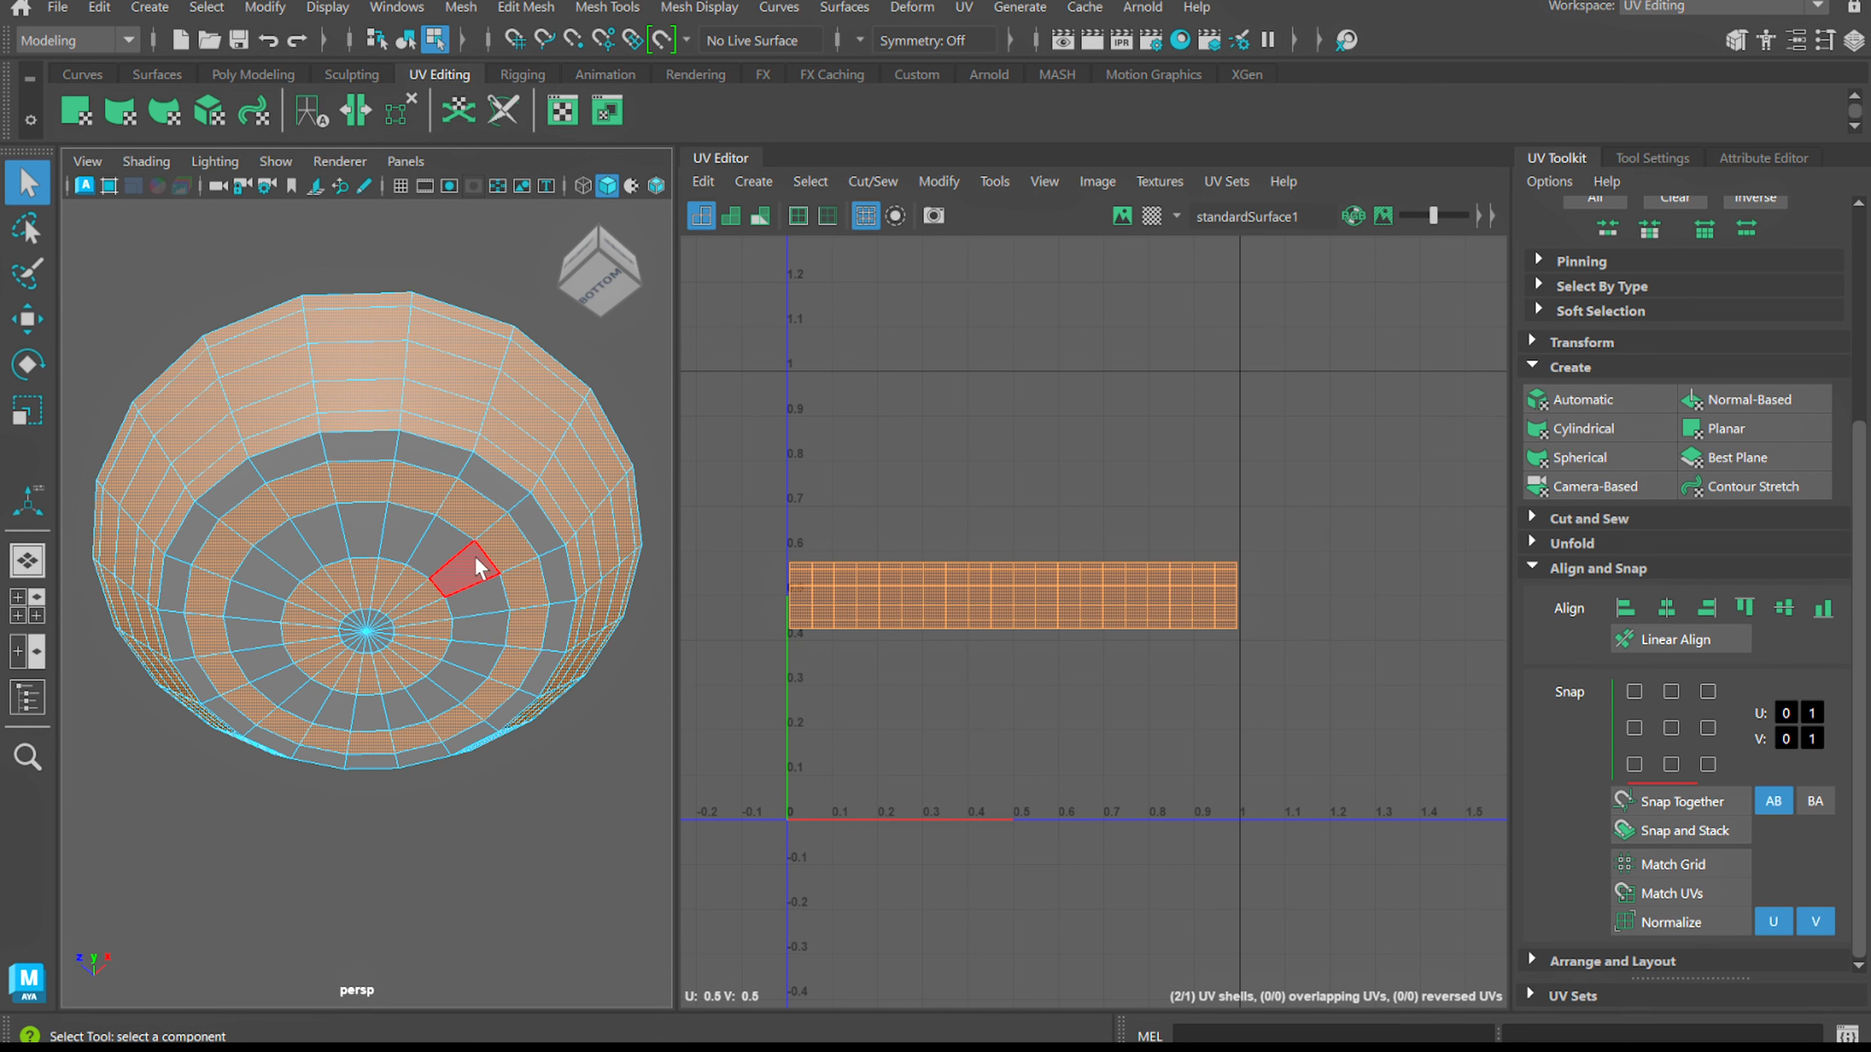
{"action": "left_click", "coordinate": [1702, 235]}
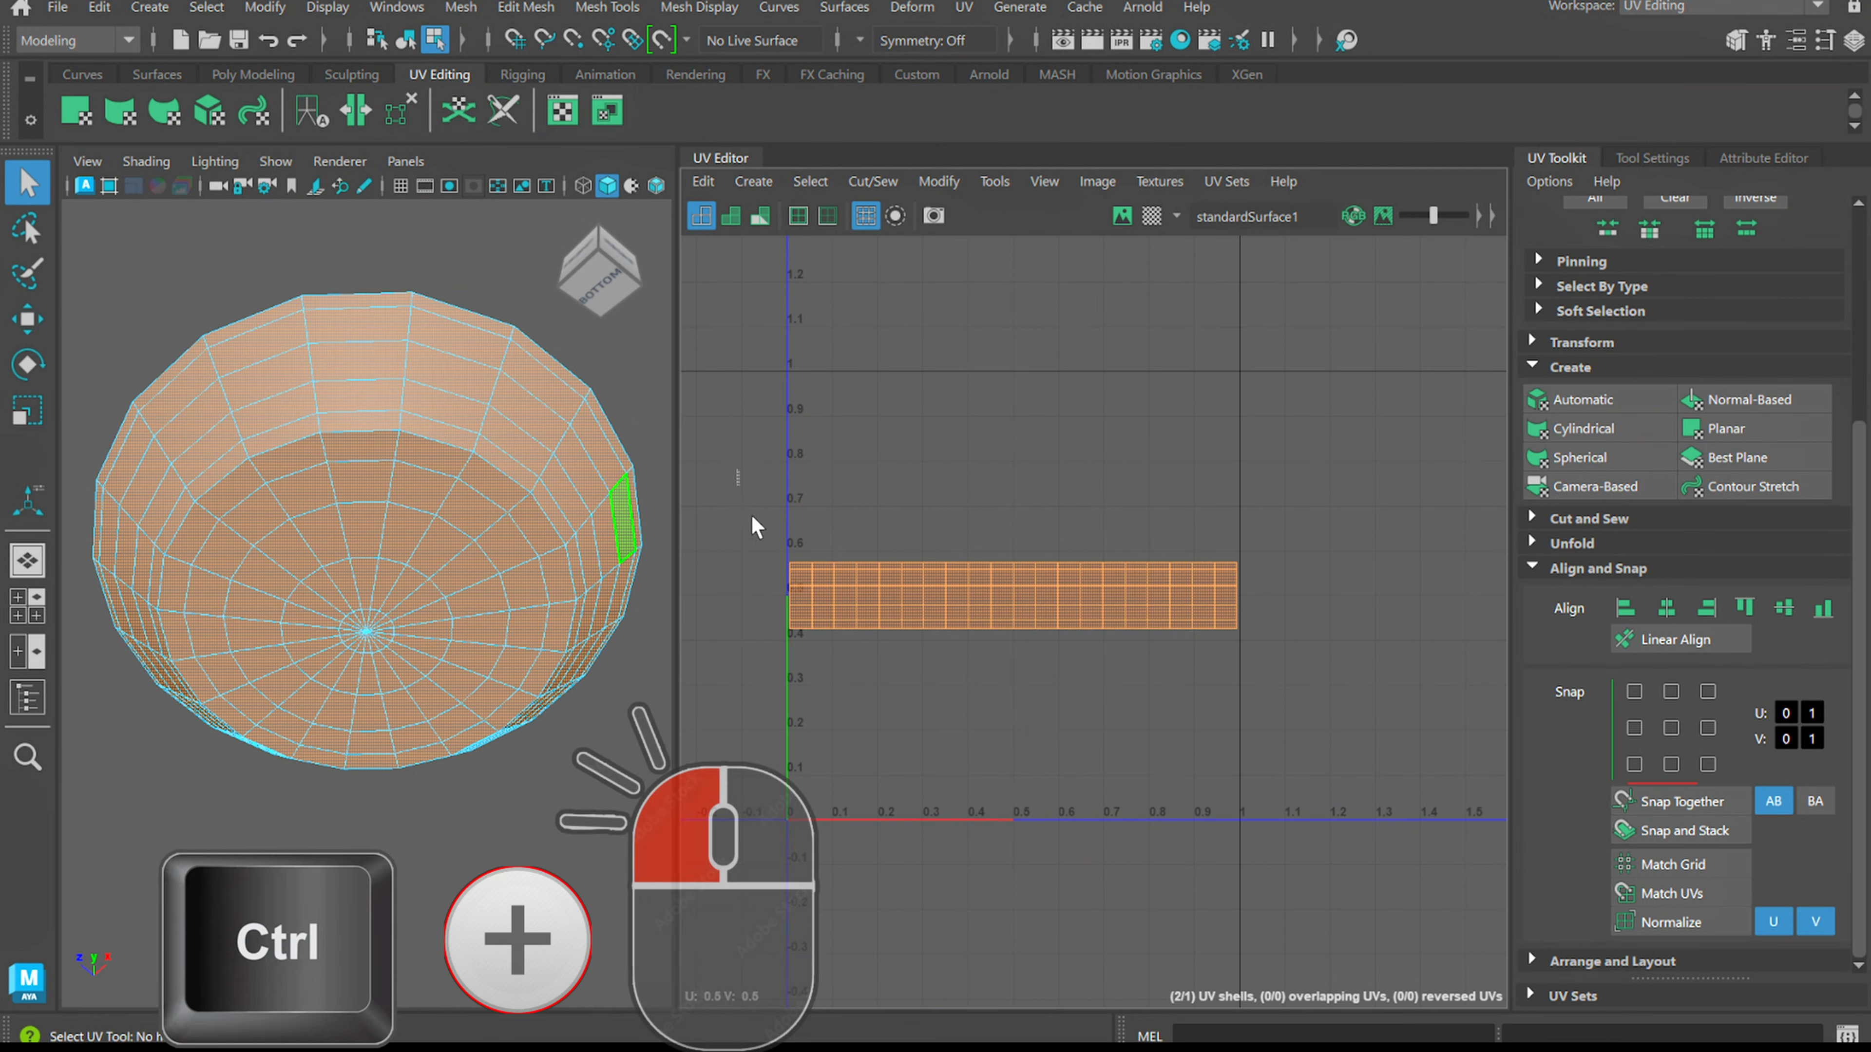
Deselect the outer wall faces through their UV strip and inspect the remaining selection around the plate
{"action": "left_click_drag", "start_coordinate": [738, 469], "coordinate": [1295, 709], "text": "ctrl"}
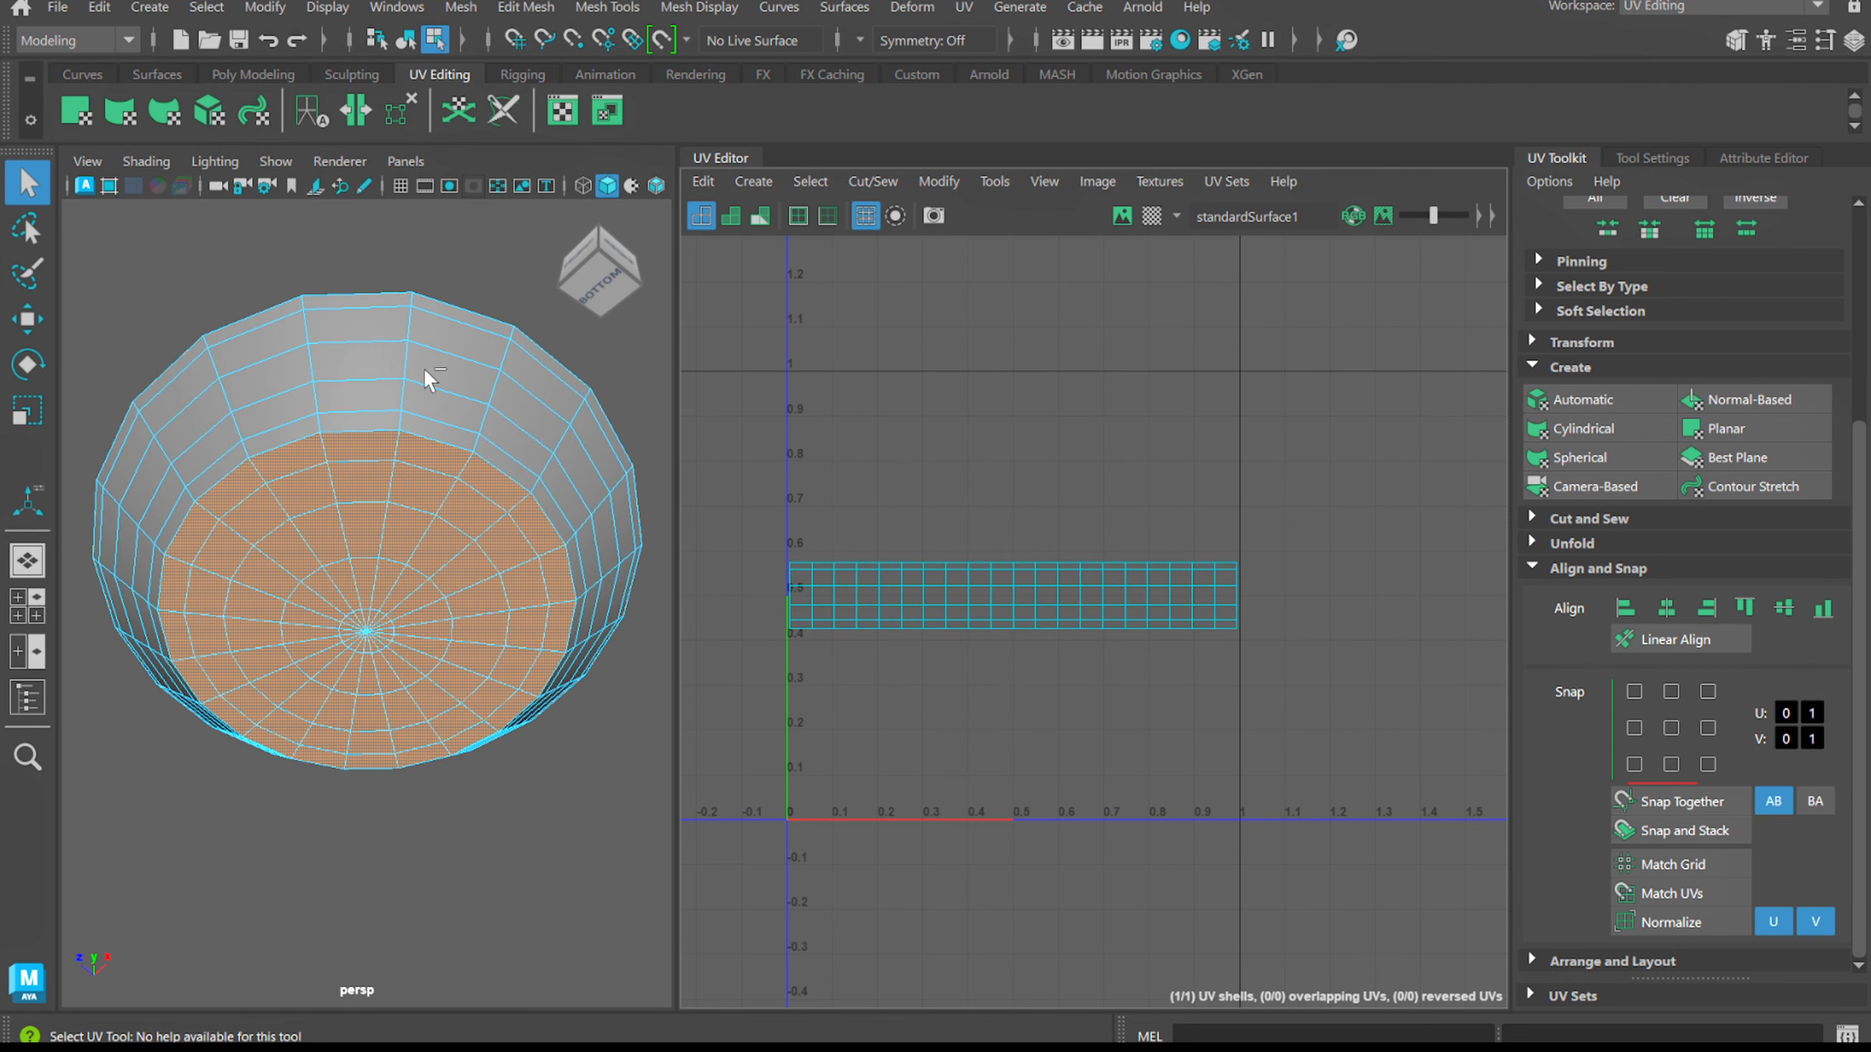
{"action": "left_click_drag", "start_coordinate": [426, 372], "coordinate": [428, 510], "text": "alt"}
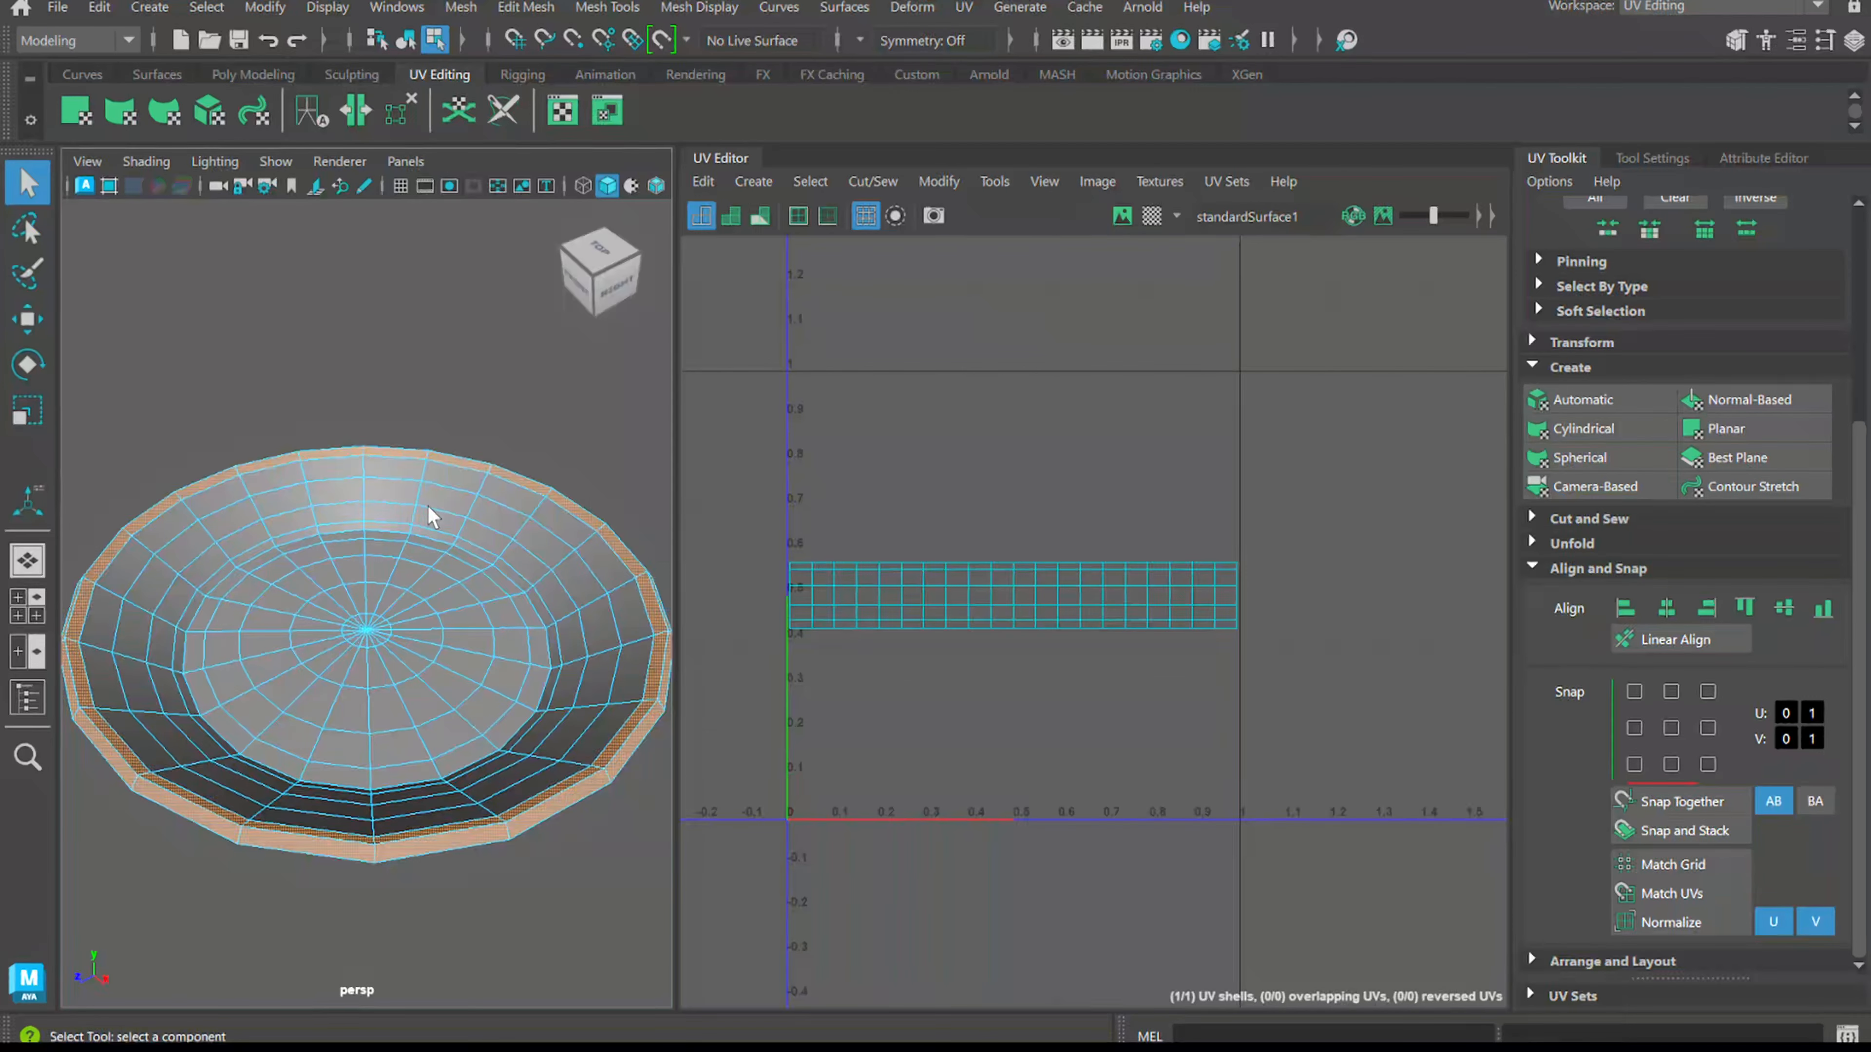
{"action": "left_click_drag", "start_coordinate": [531, 731], "coordinate": [529, 583], "text": "alt"}
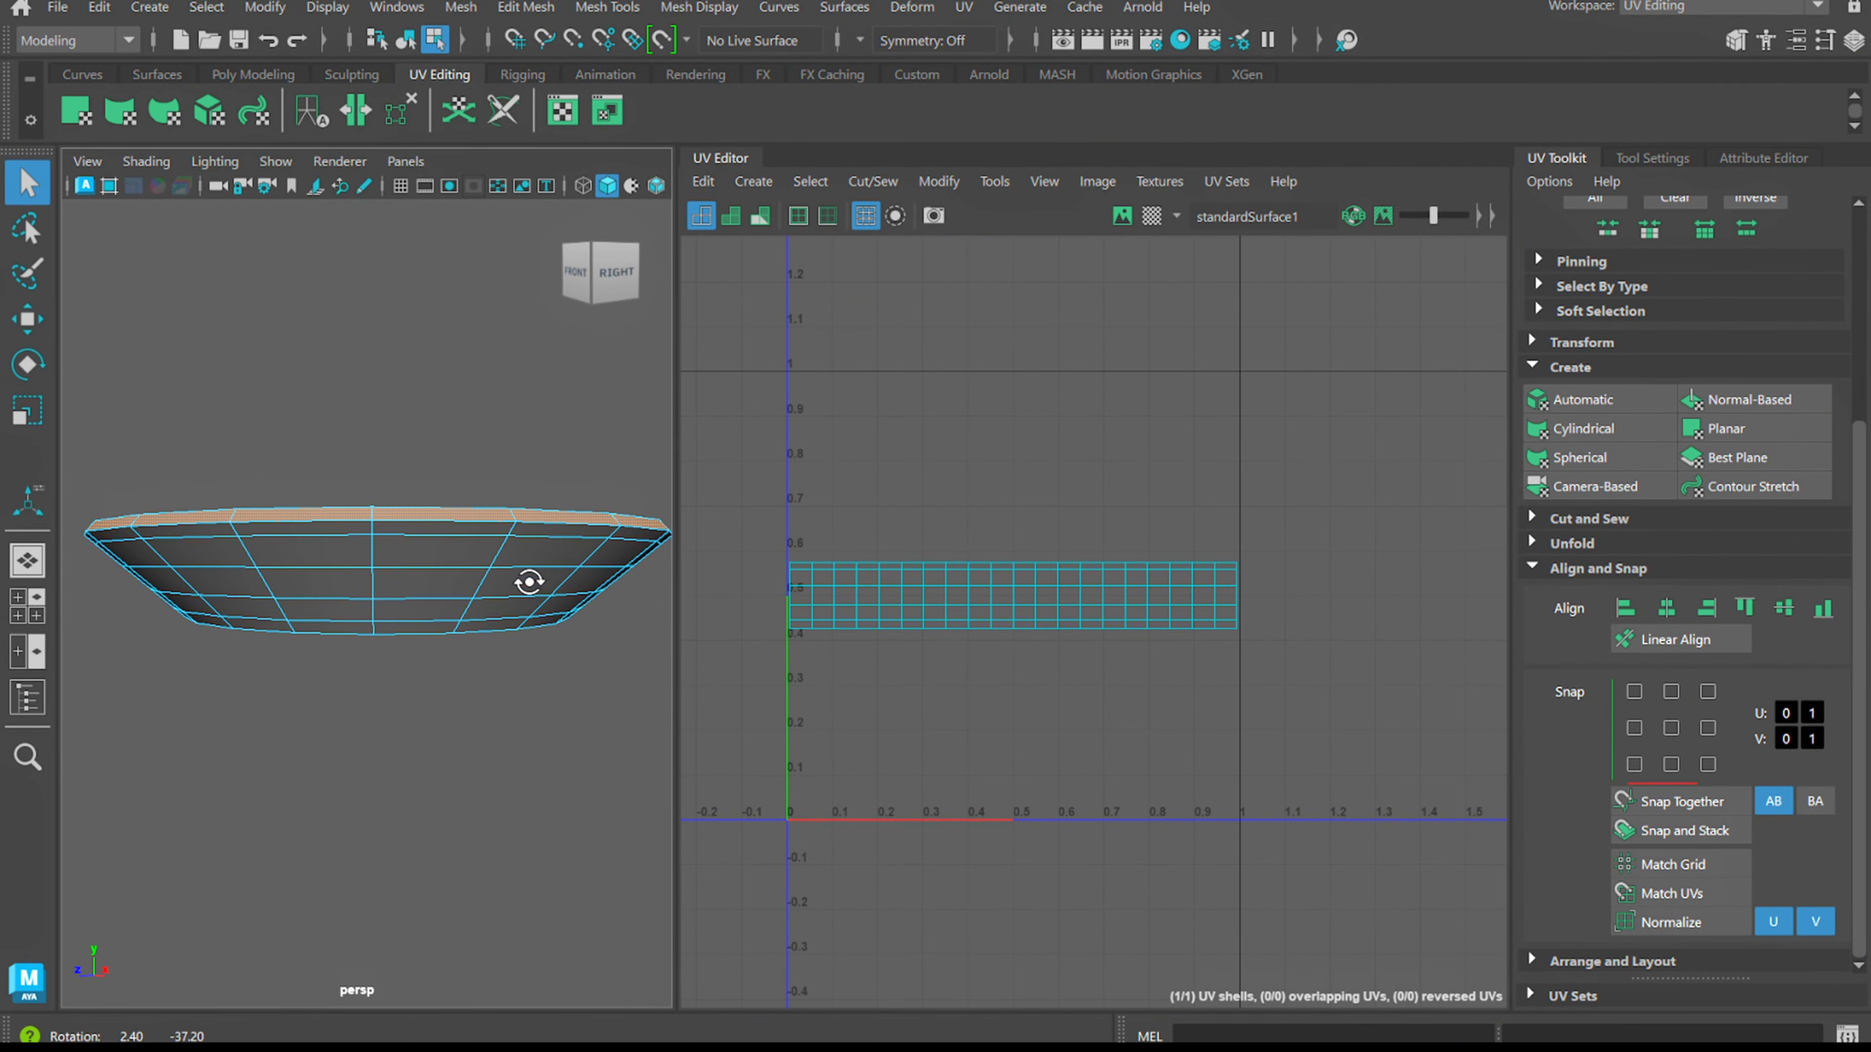
In the front view, deselect the rim faces so only the bottom faces stay selected, and return to the perspective view
{"action": "left_click", "coordinate": [501, 618]}
{"action": "key", "text": "space"}
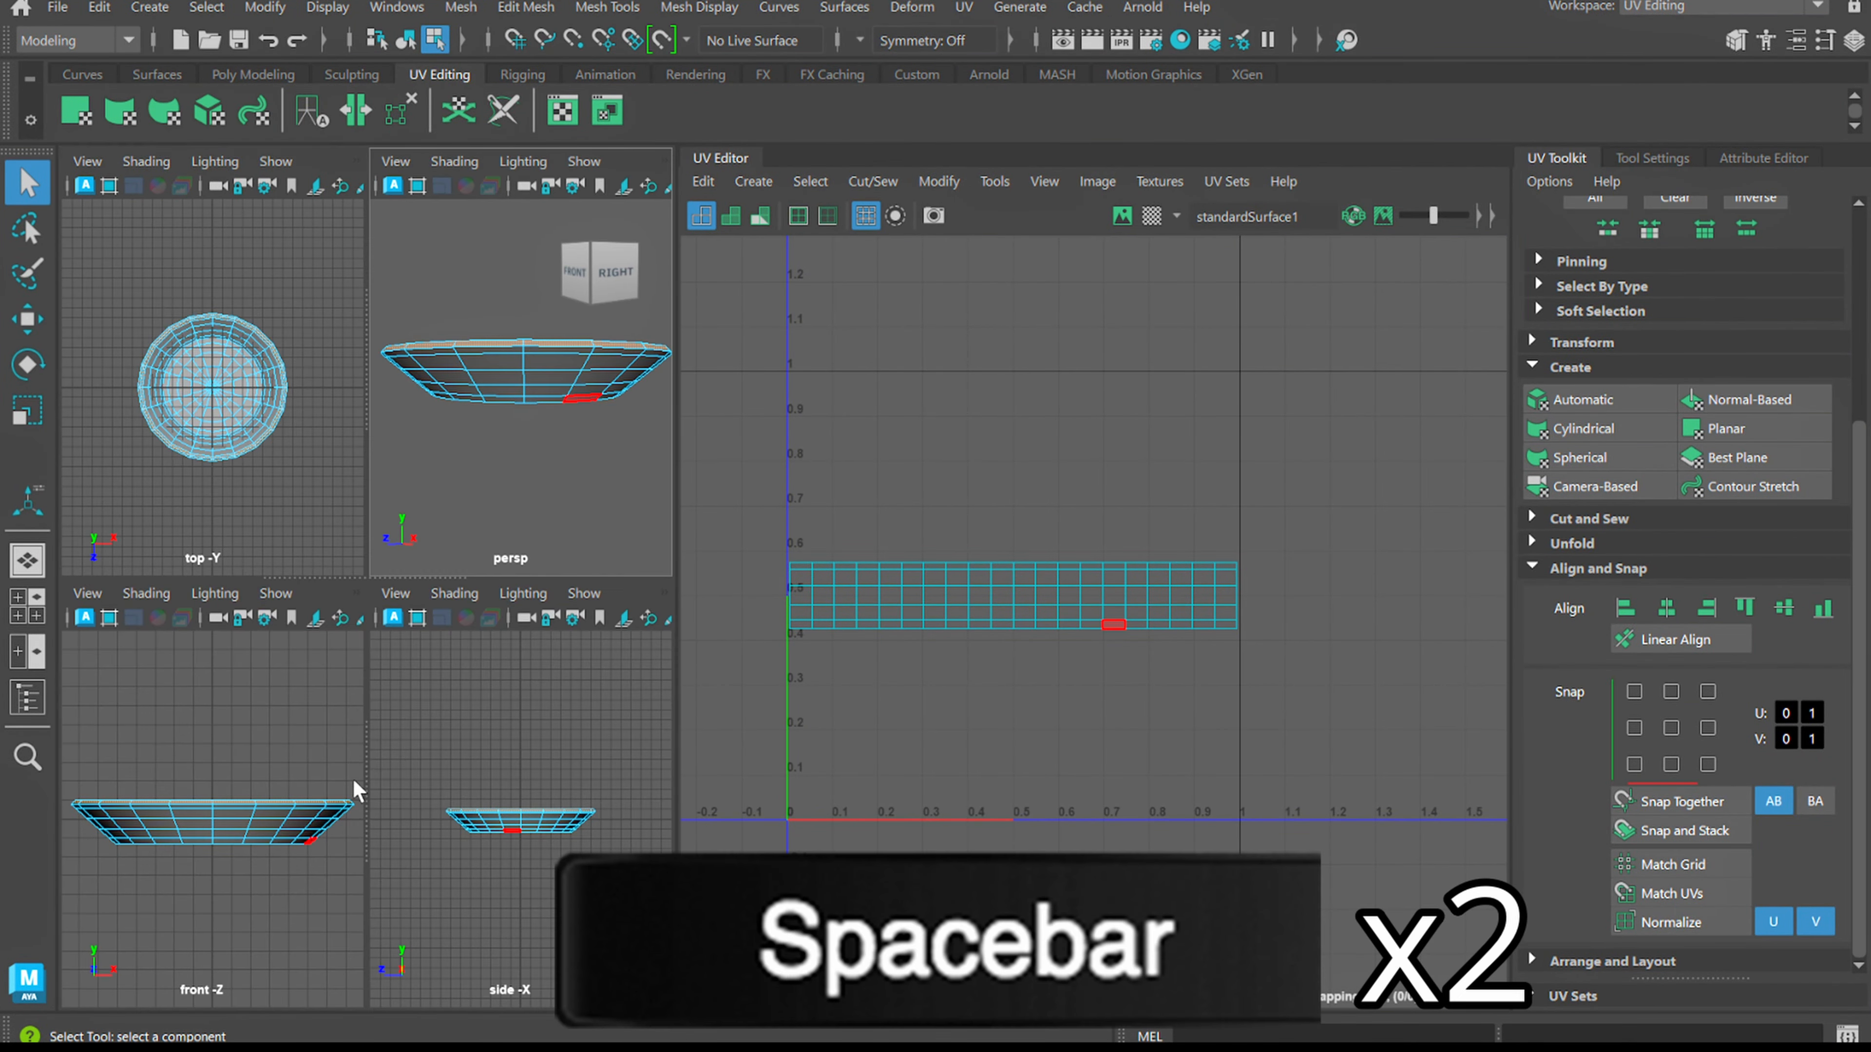
{"action": "key", "text": "space"}
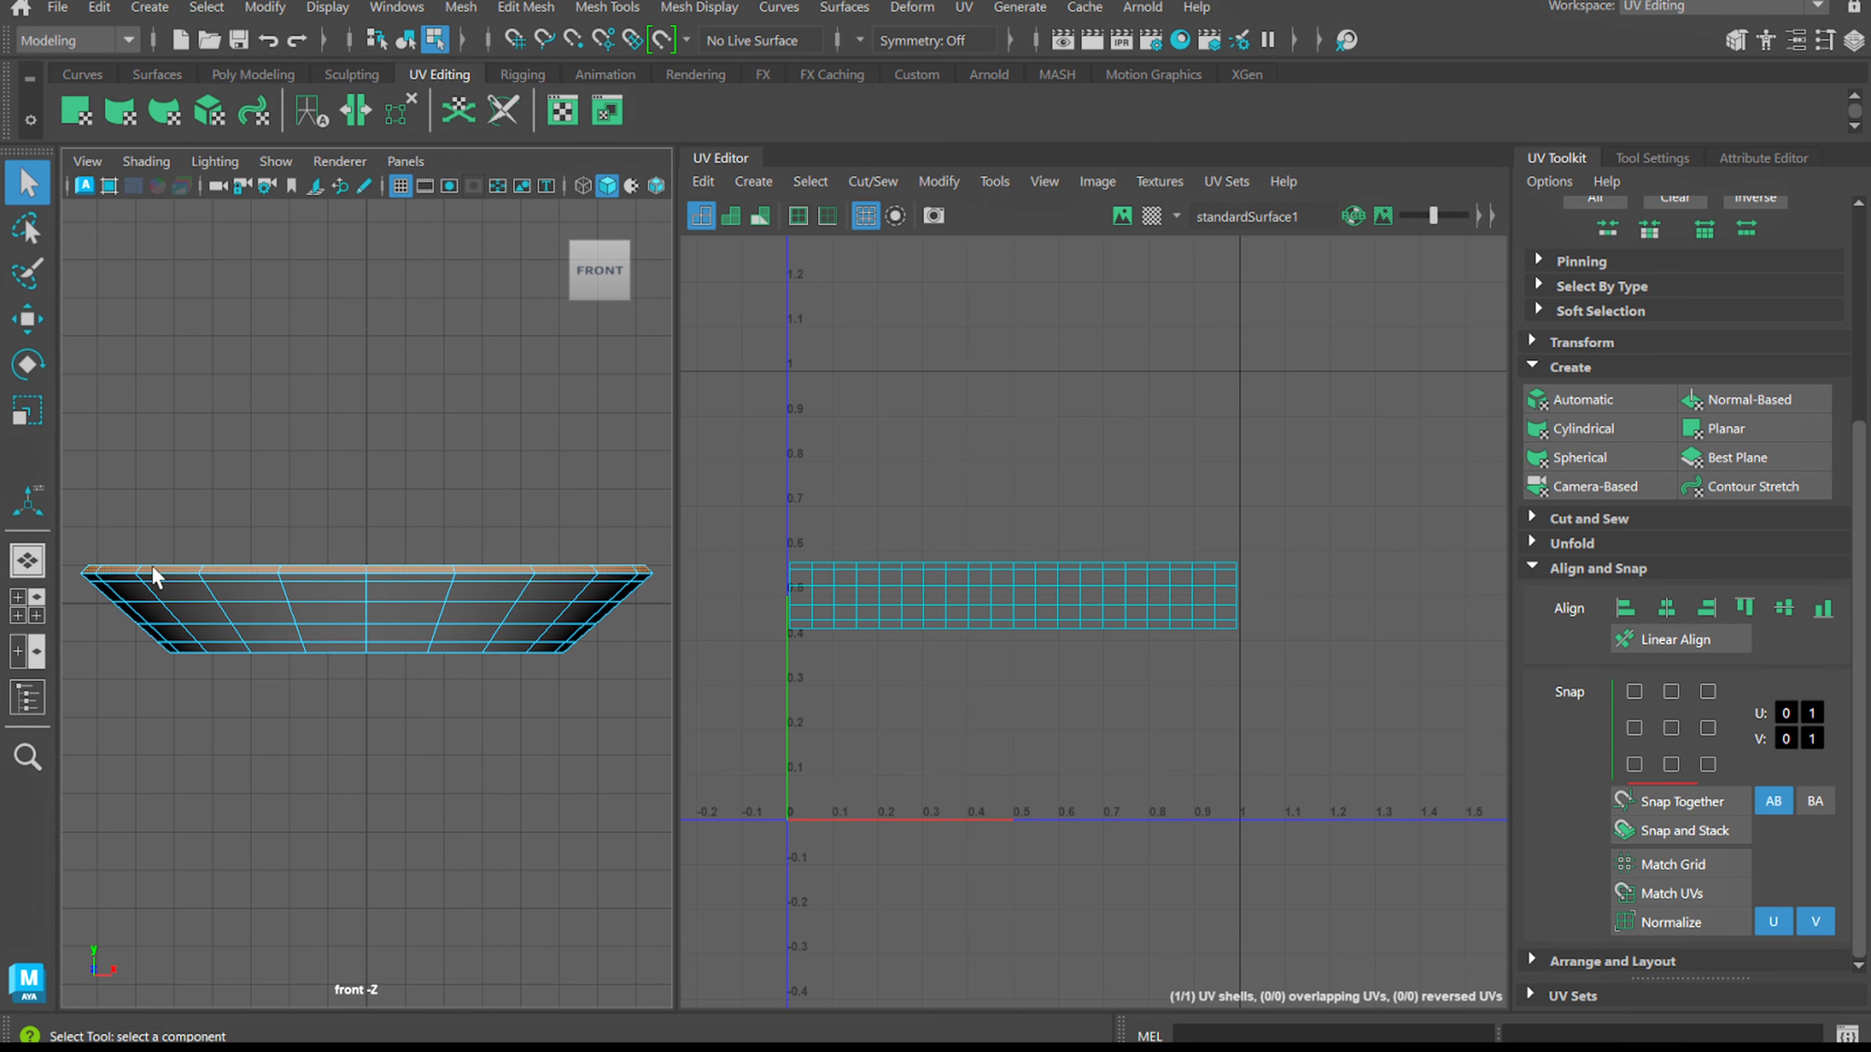
{"action": "left_click_drag", "start_coordinate": [76, 529], "coordinate": [678, 586], "text": "ctrl"}
{"action": "key", "text": "space"}
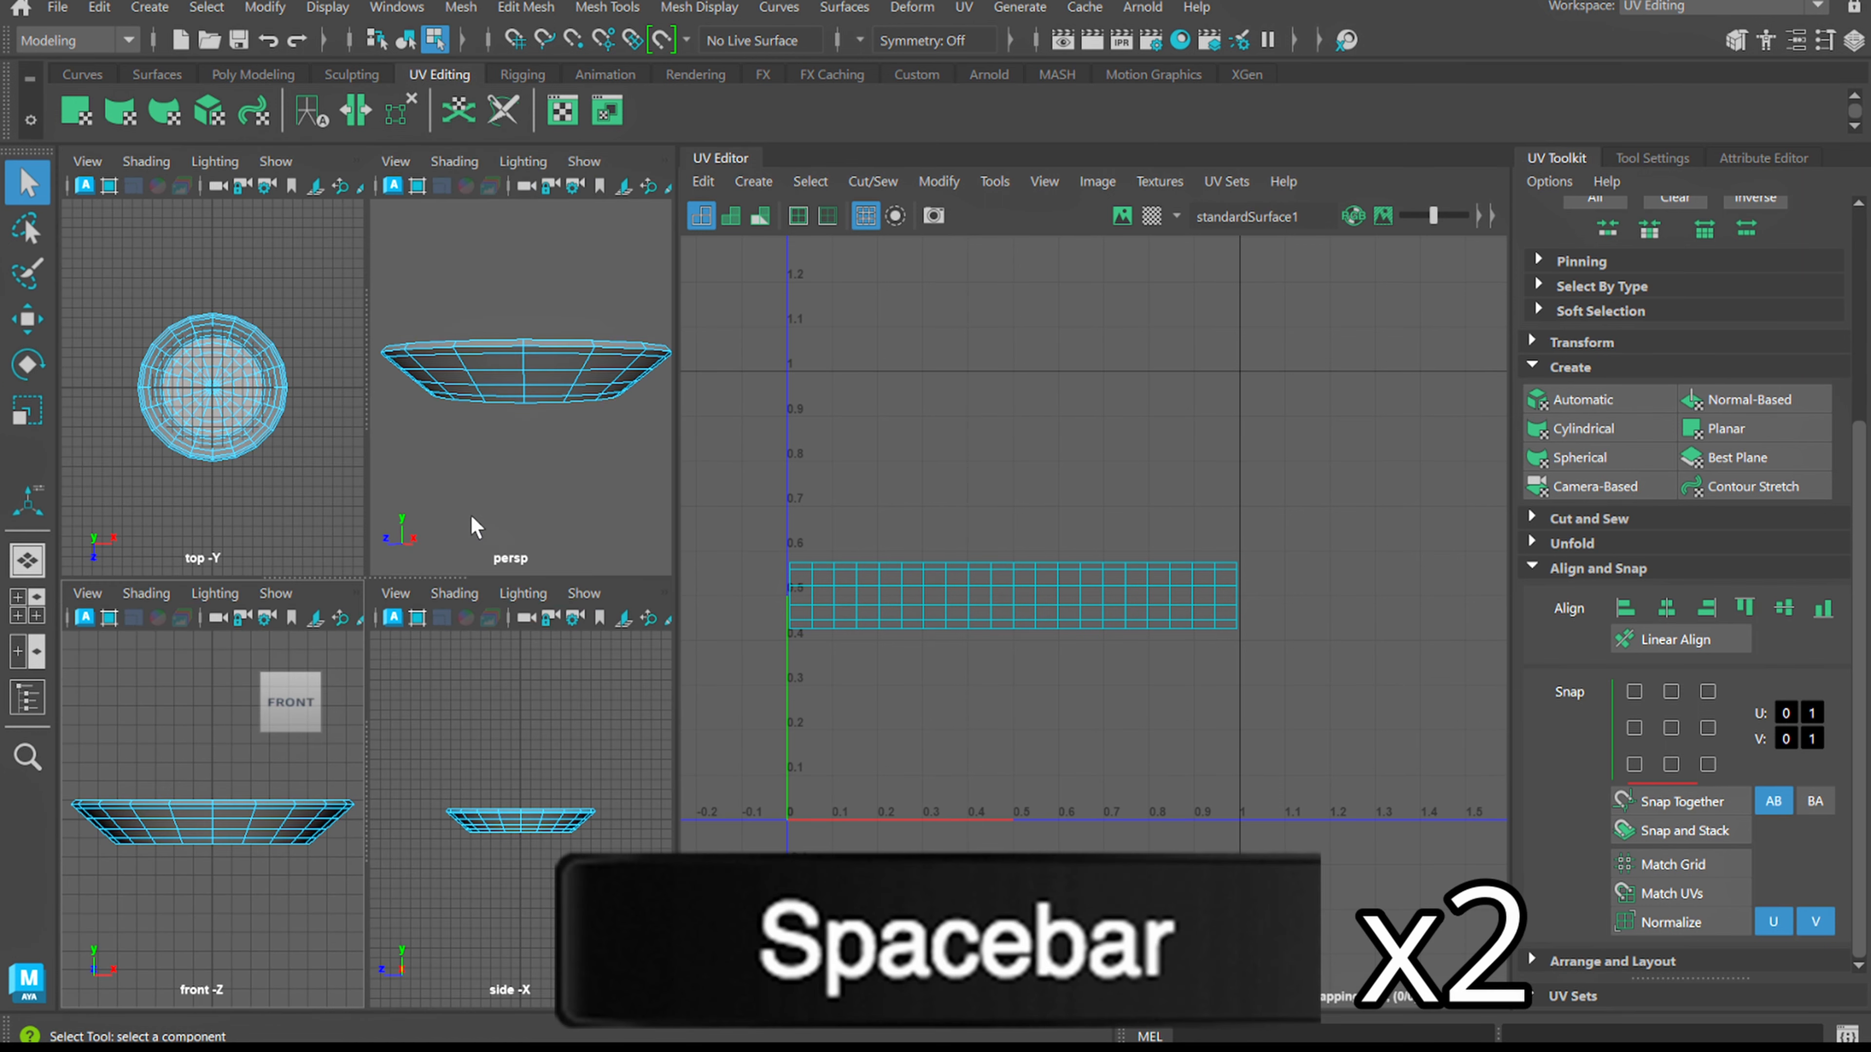
{"action": "key", "text": "space"}
{"action": "mouse_move", "coordinate": [483, 490]}
{"action": "left_mouse_down", "text": "alt"}
{"action": "mouse_move", "coordinate": [472, 547]}
{"action": "mouse_move", "coordinate": [501, 492]}
{"action": "left_mouse_up", "text": "alt"}
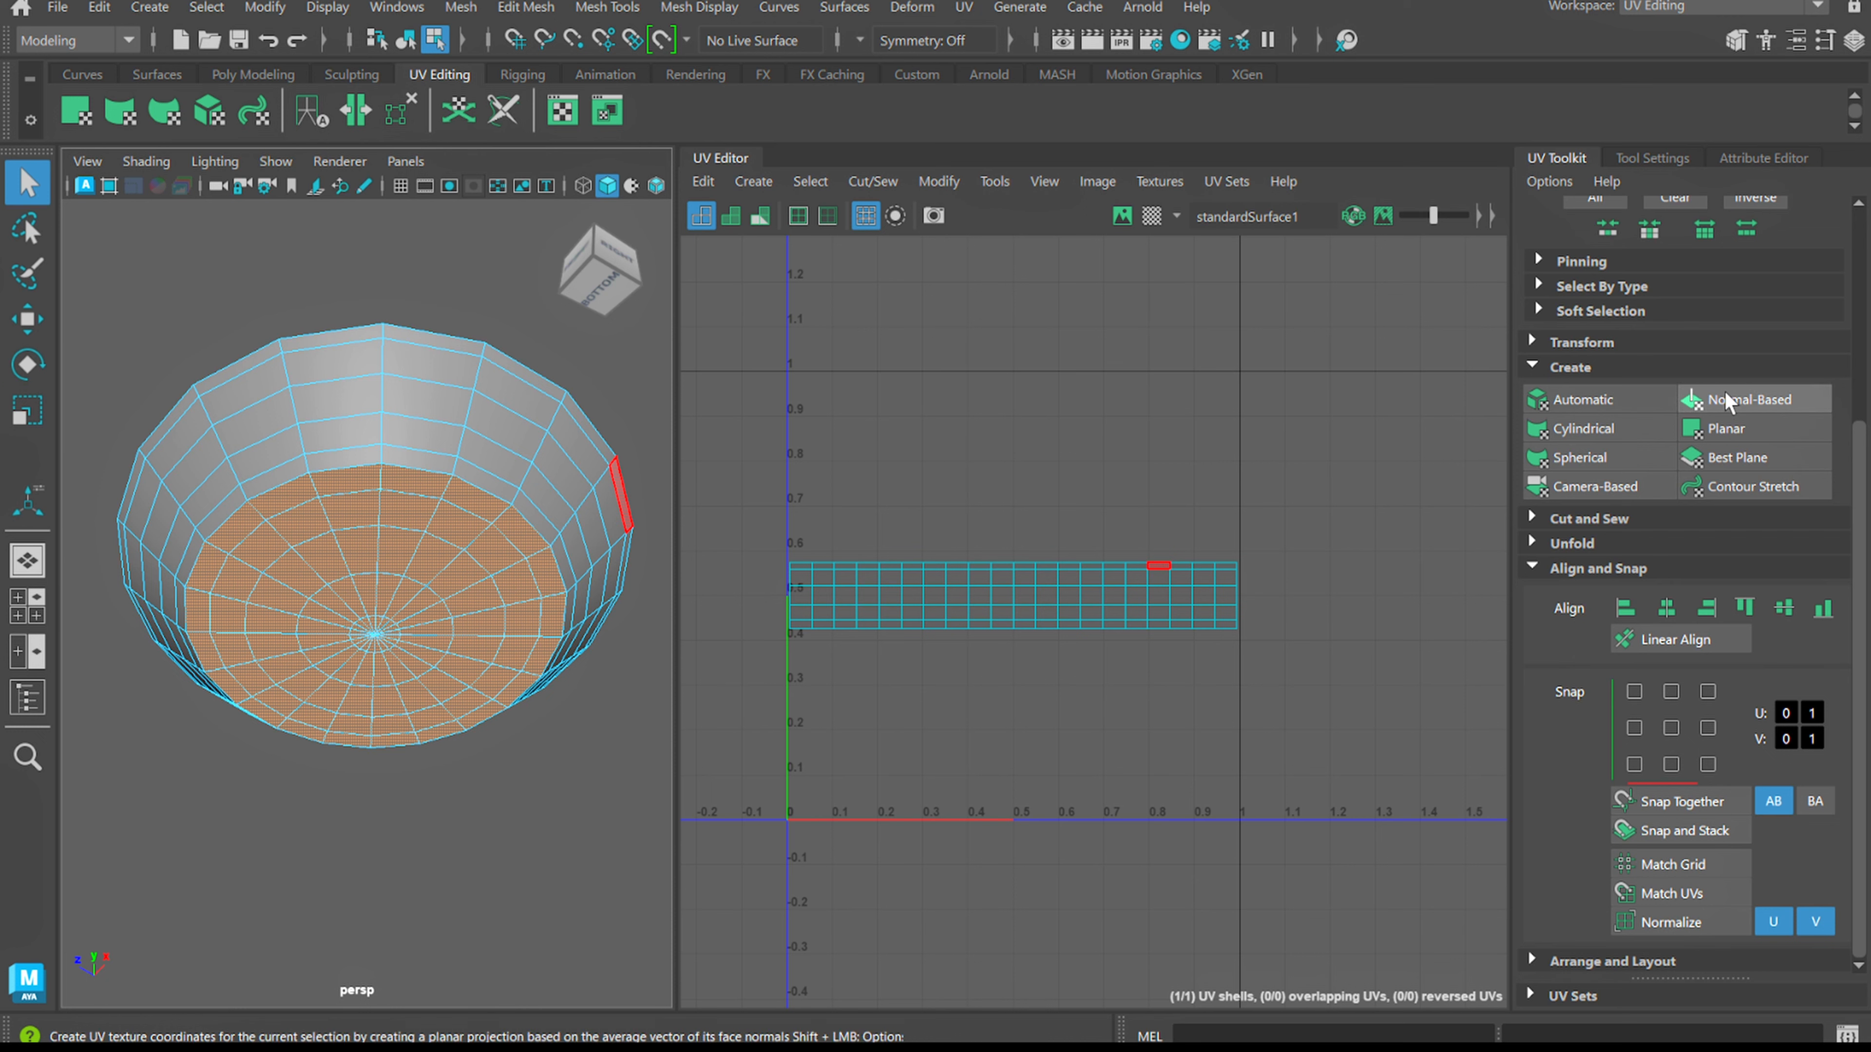
Apply a normal-based UV projection to the bottom faces and scale the circular shell to about 0.4 tile wide
{"action": "left_click", "coordinate": [1693, 399]}
{"action": "key", "text": "r"}
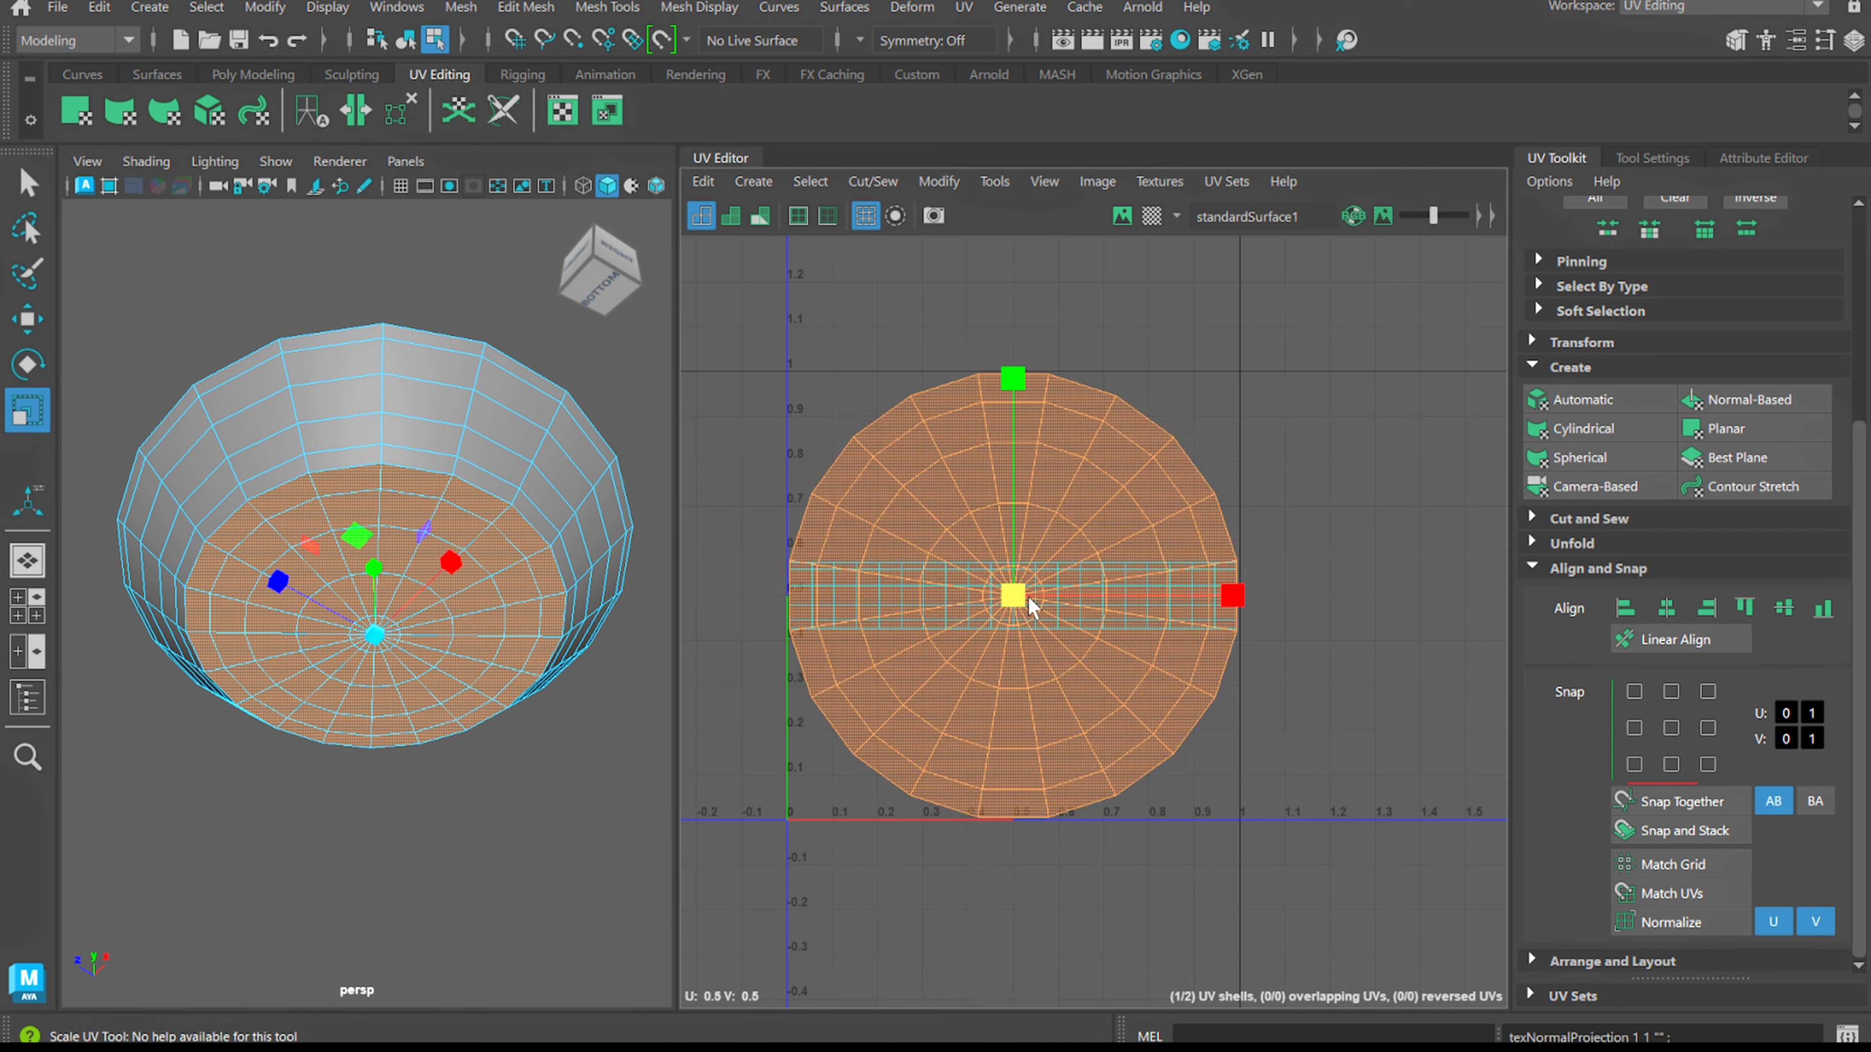
{"action": "left_click_drag", "start_coordinate": [1013, 595], "coordinate": [888, 622]}
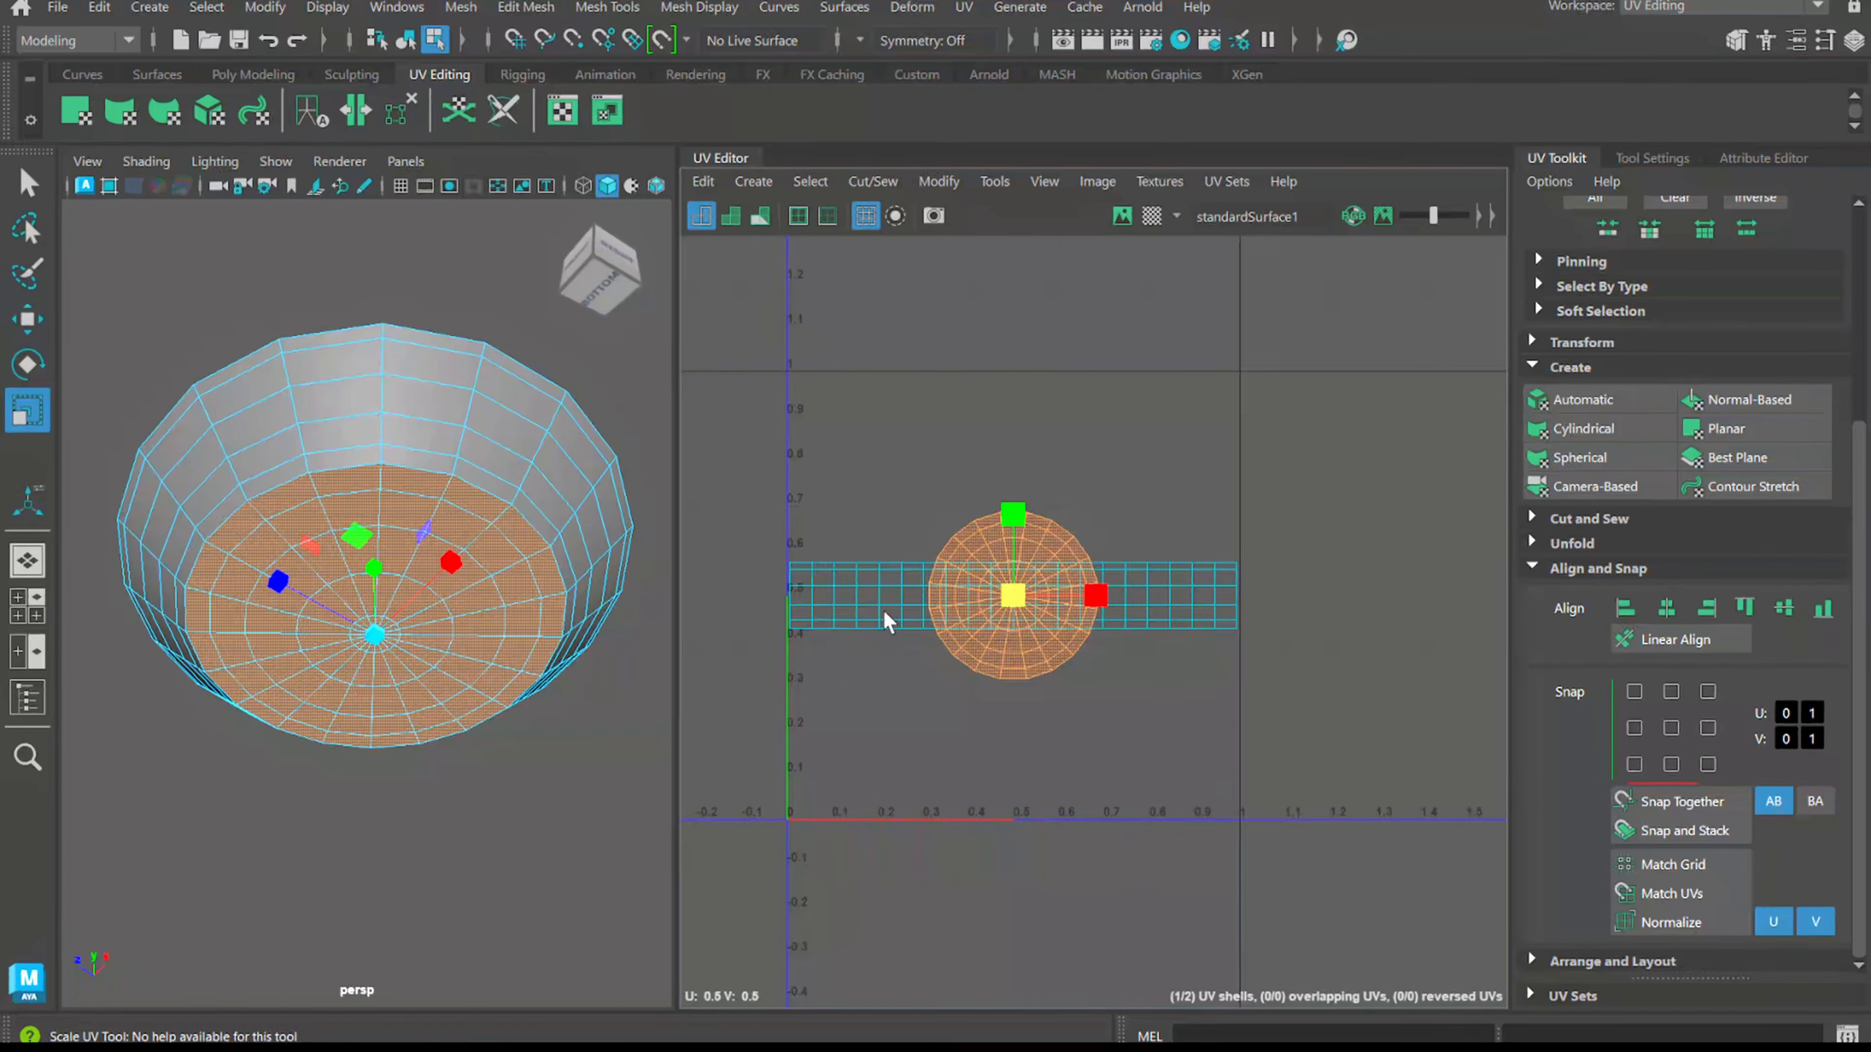
Move the bottom's circular shell to about U 0.20, V 0.19 and raise the wall strip to about V 0.91
{"action": "key", "text": "w"}
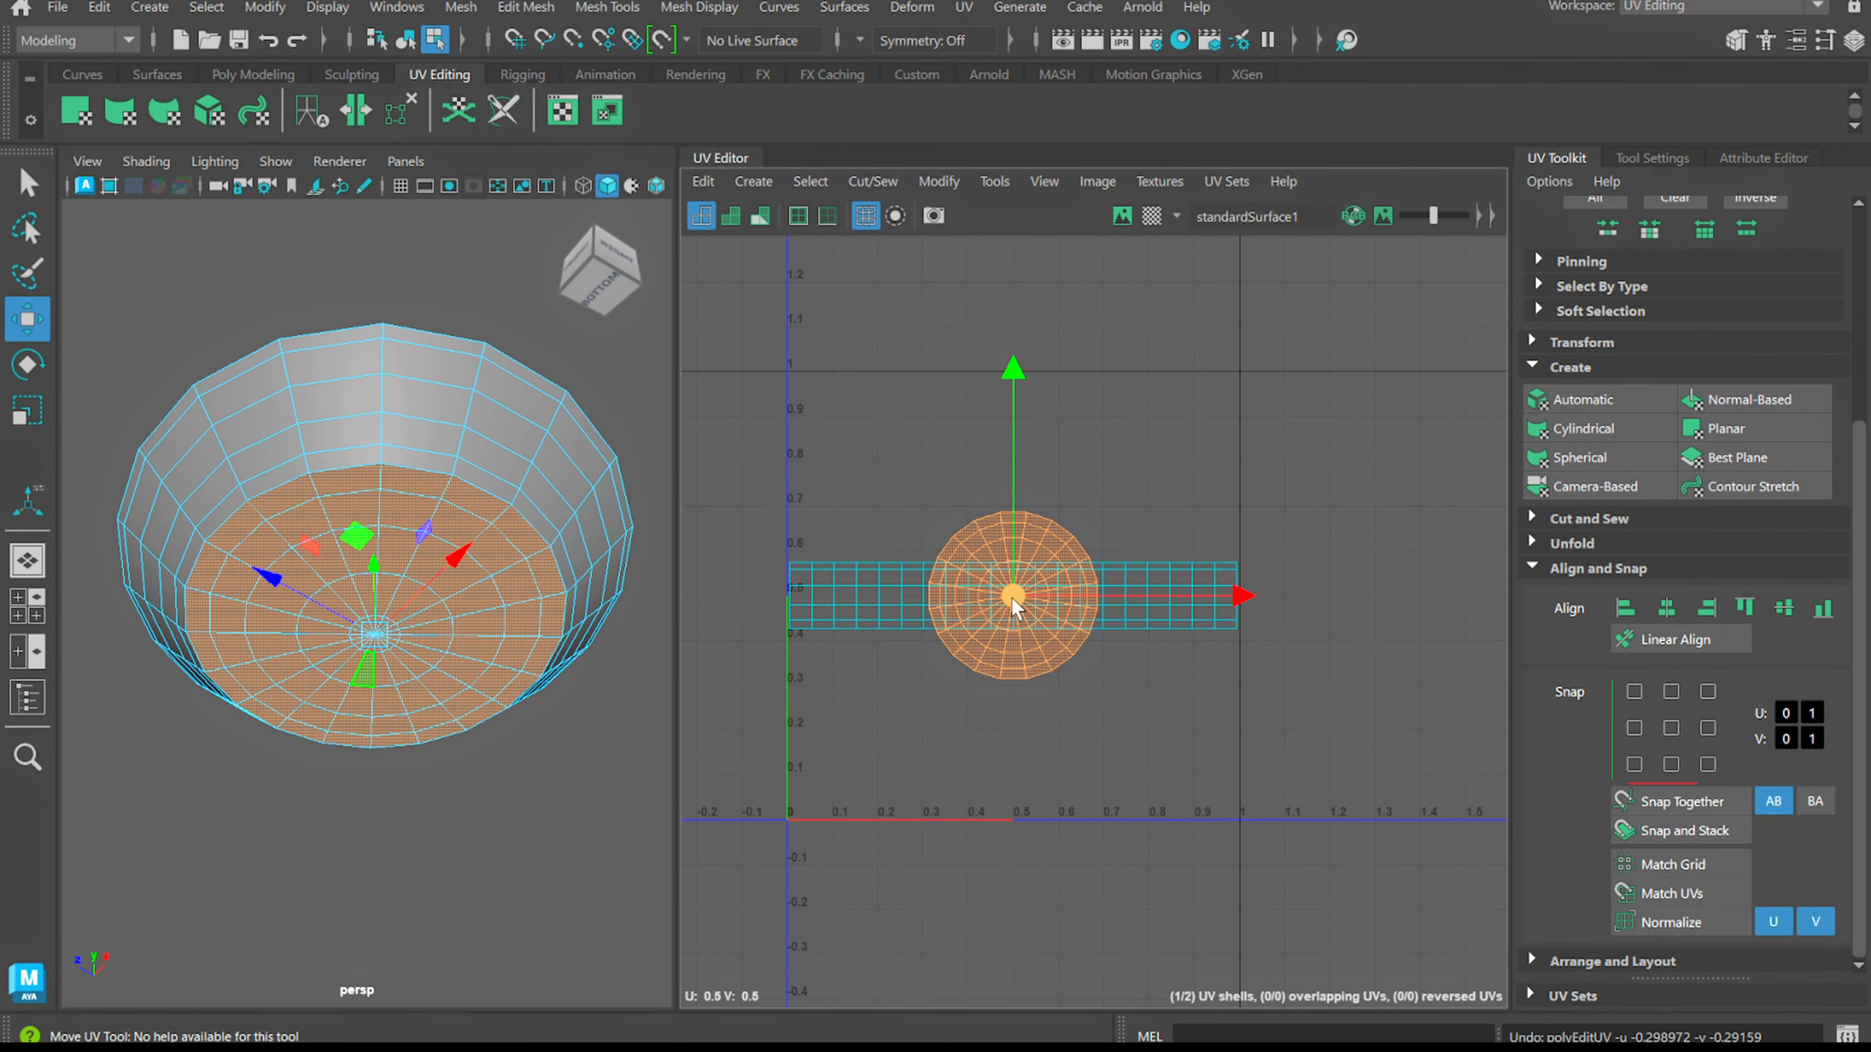
{"action": "left_click_drag", "start_coordinate": [1013, 599], "coordinate": [878, 739]}
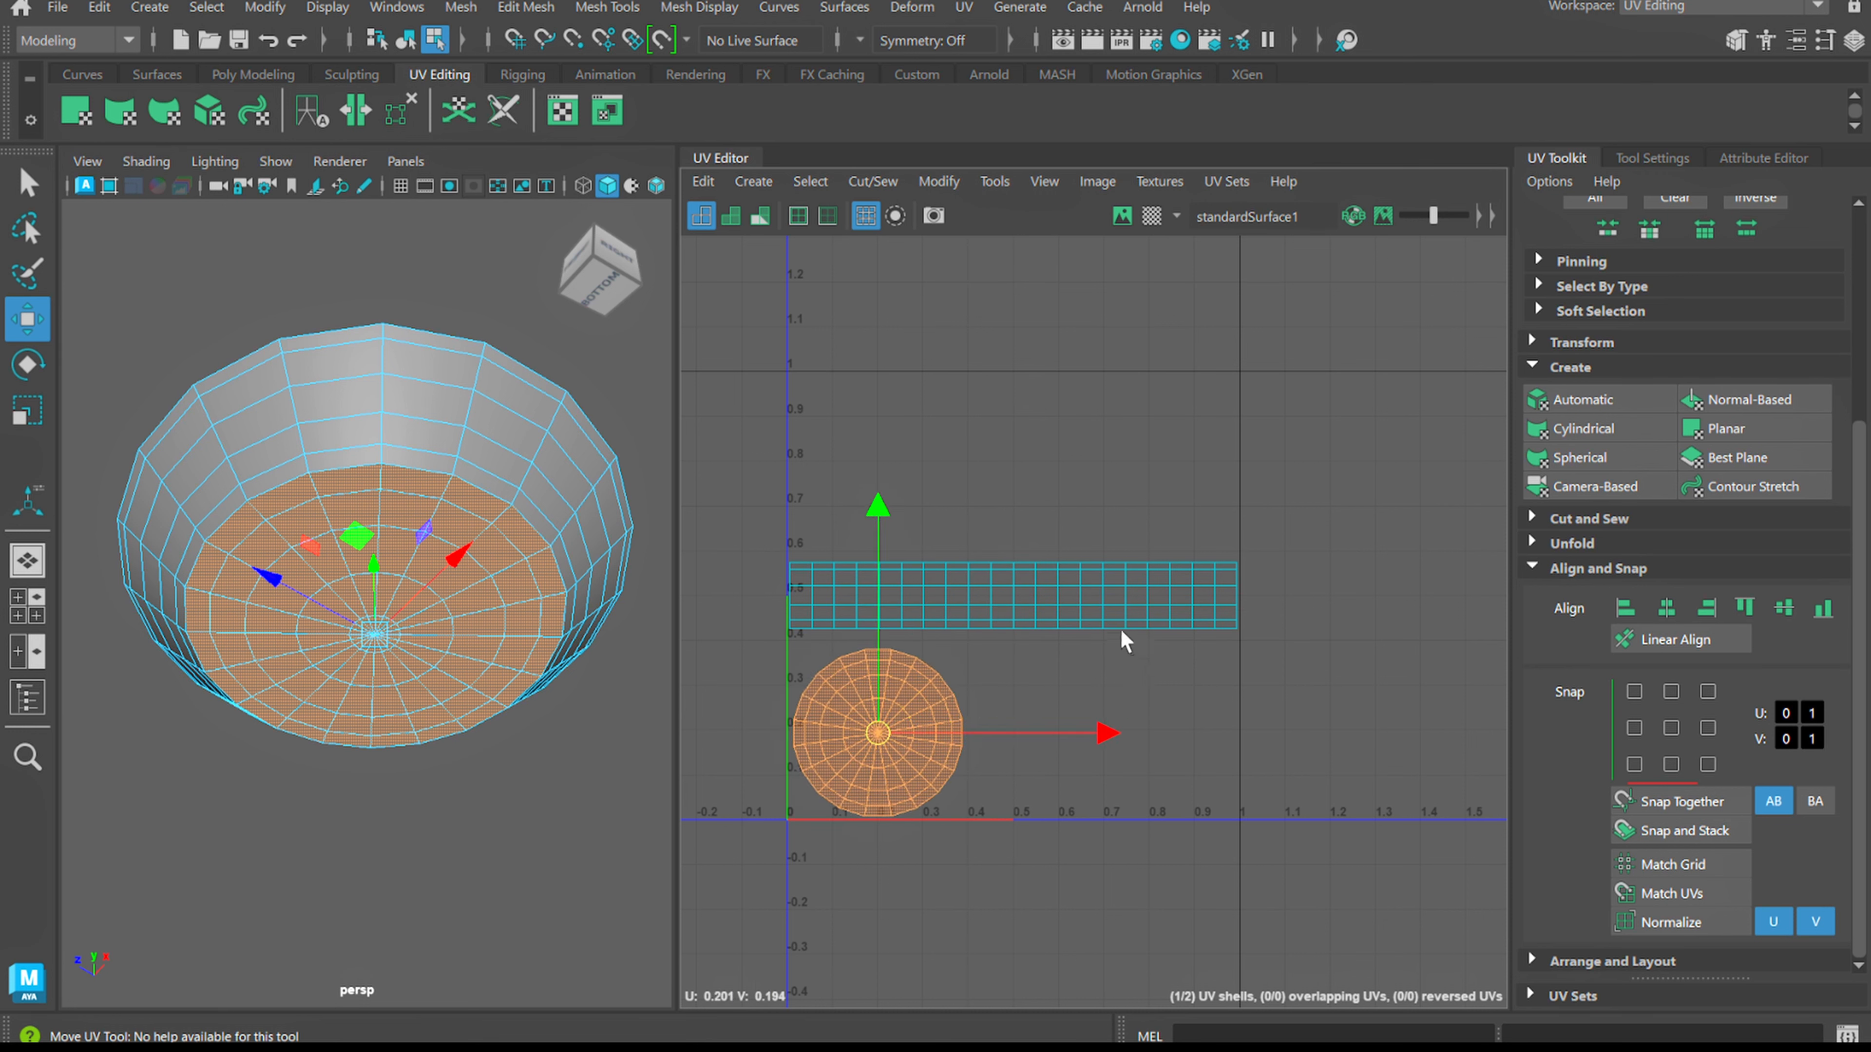
{"action": "left_click", "coordinate": [1074, 625]}
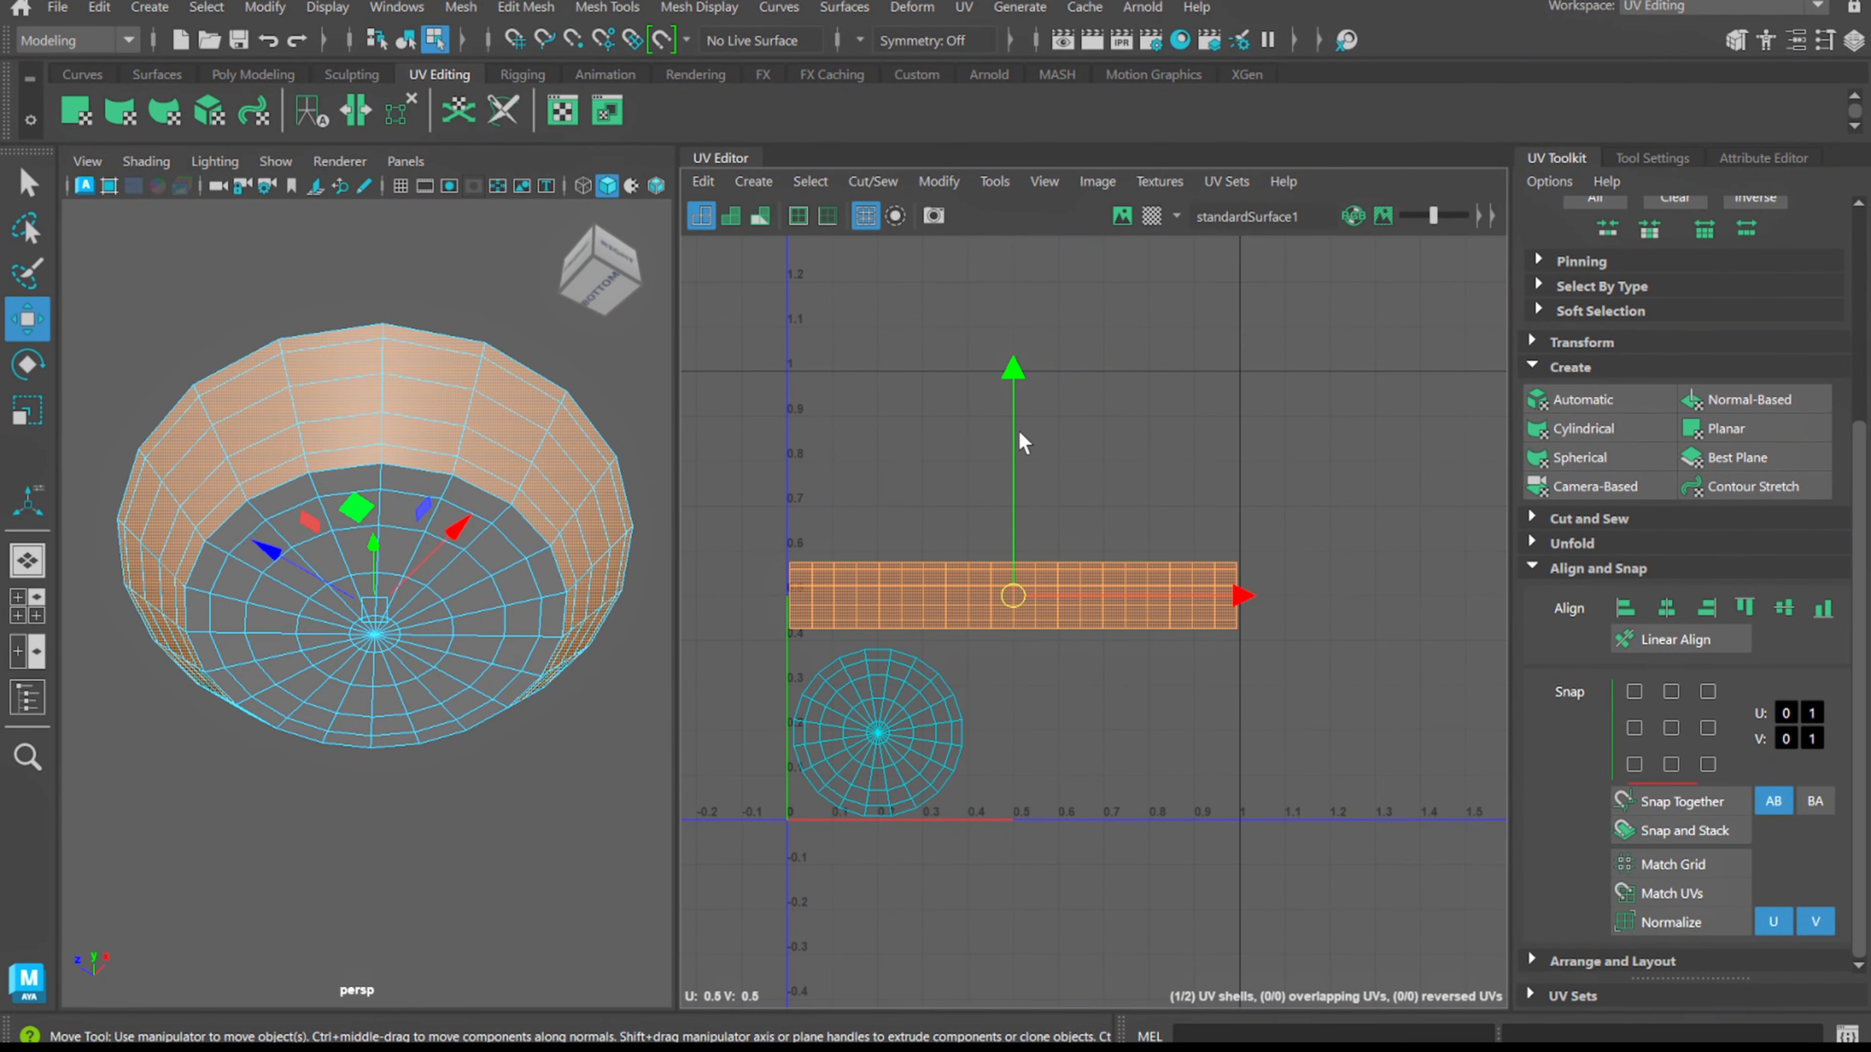
{"action": "left_click_drag", "start_coordinate": [1019, 426], "coordinate": [1035, 234]}
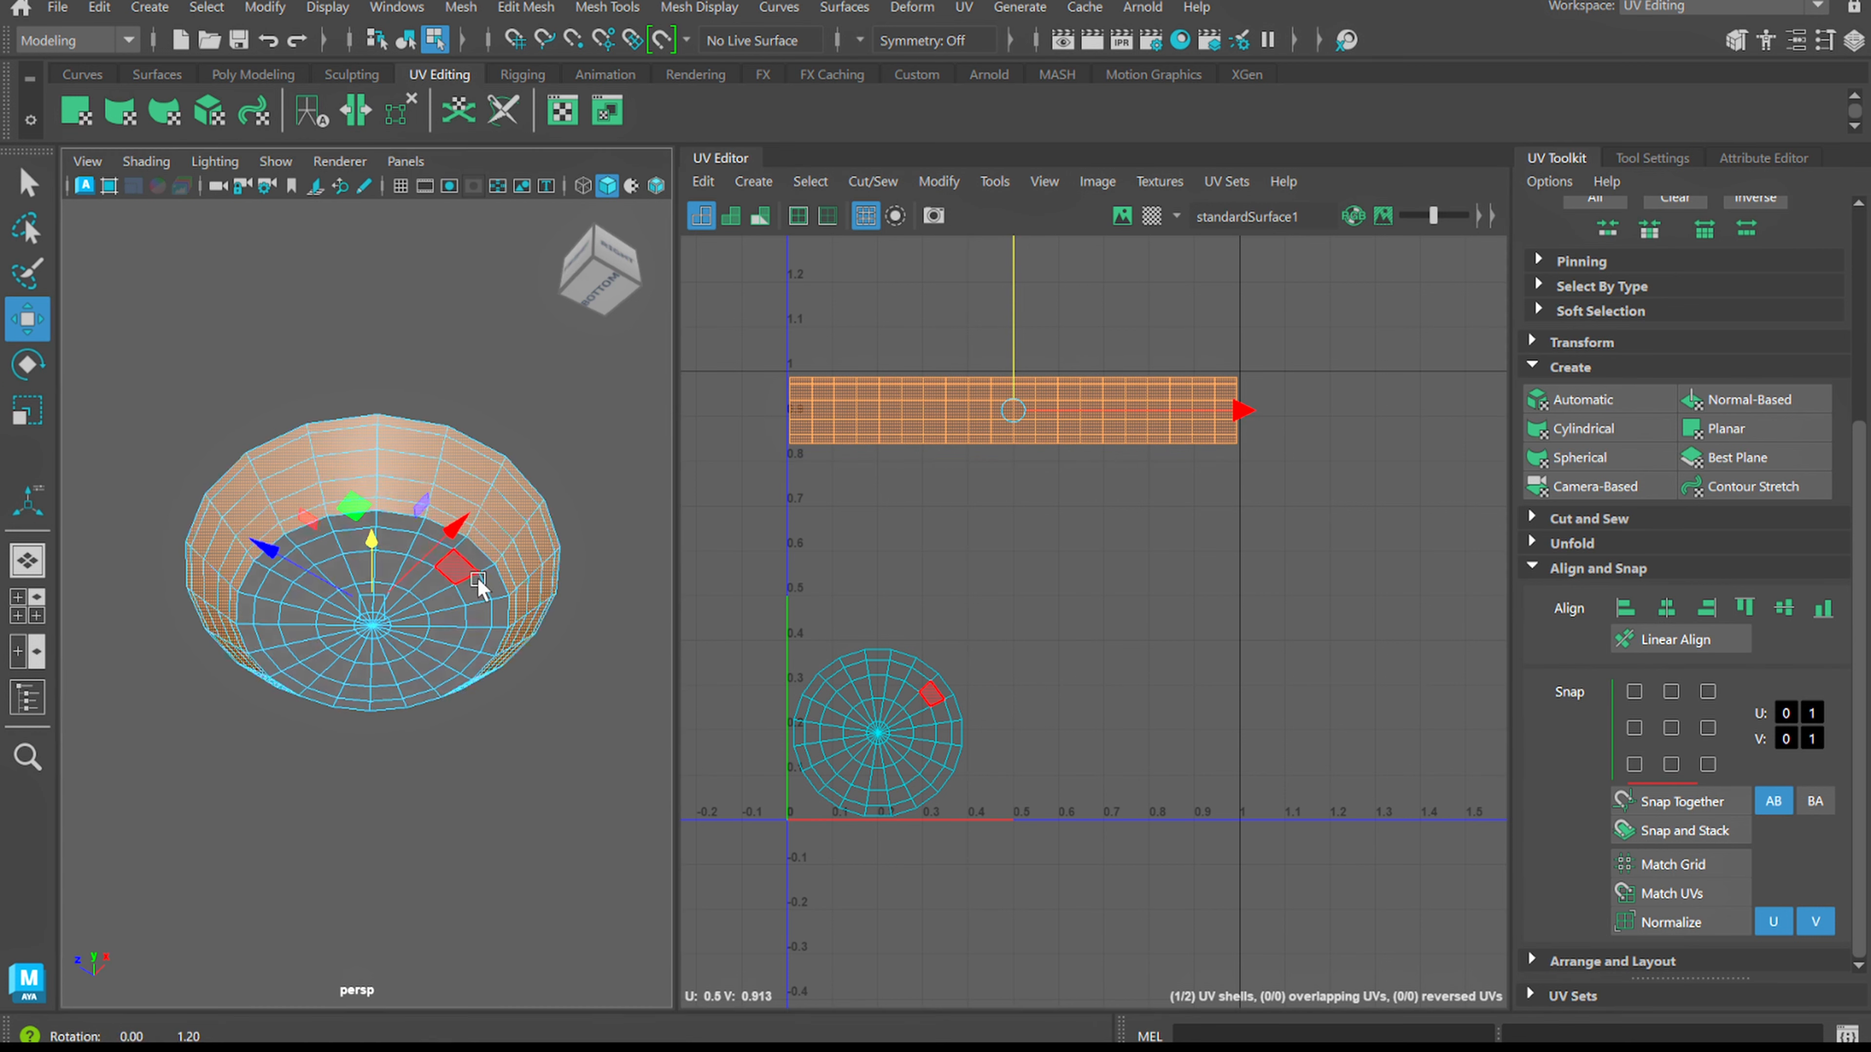
Select all the plate's faces and deselect the wall and bottom UV shells, leaving the interior and rim faces selected
{"action": "left_click_drag", "start_coordinate": [471, 577], "coordinate": [493, 691], "text": "alt"}
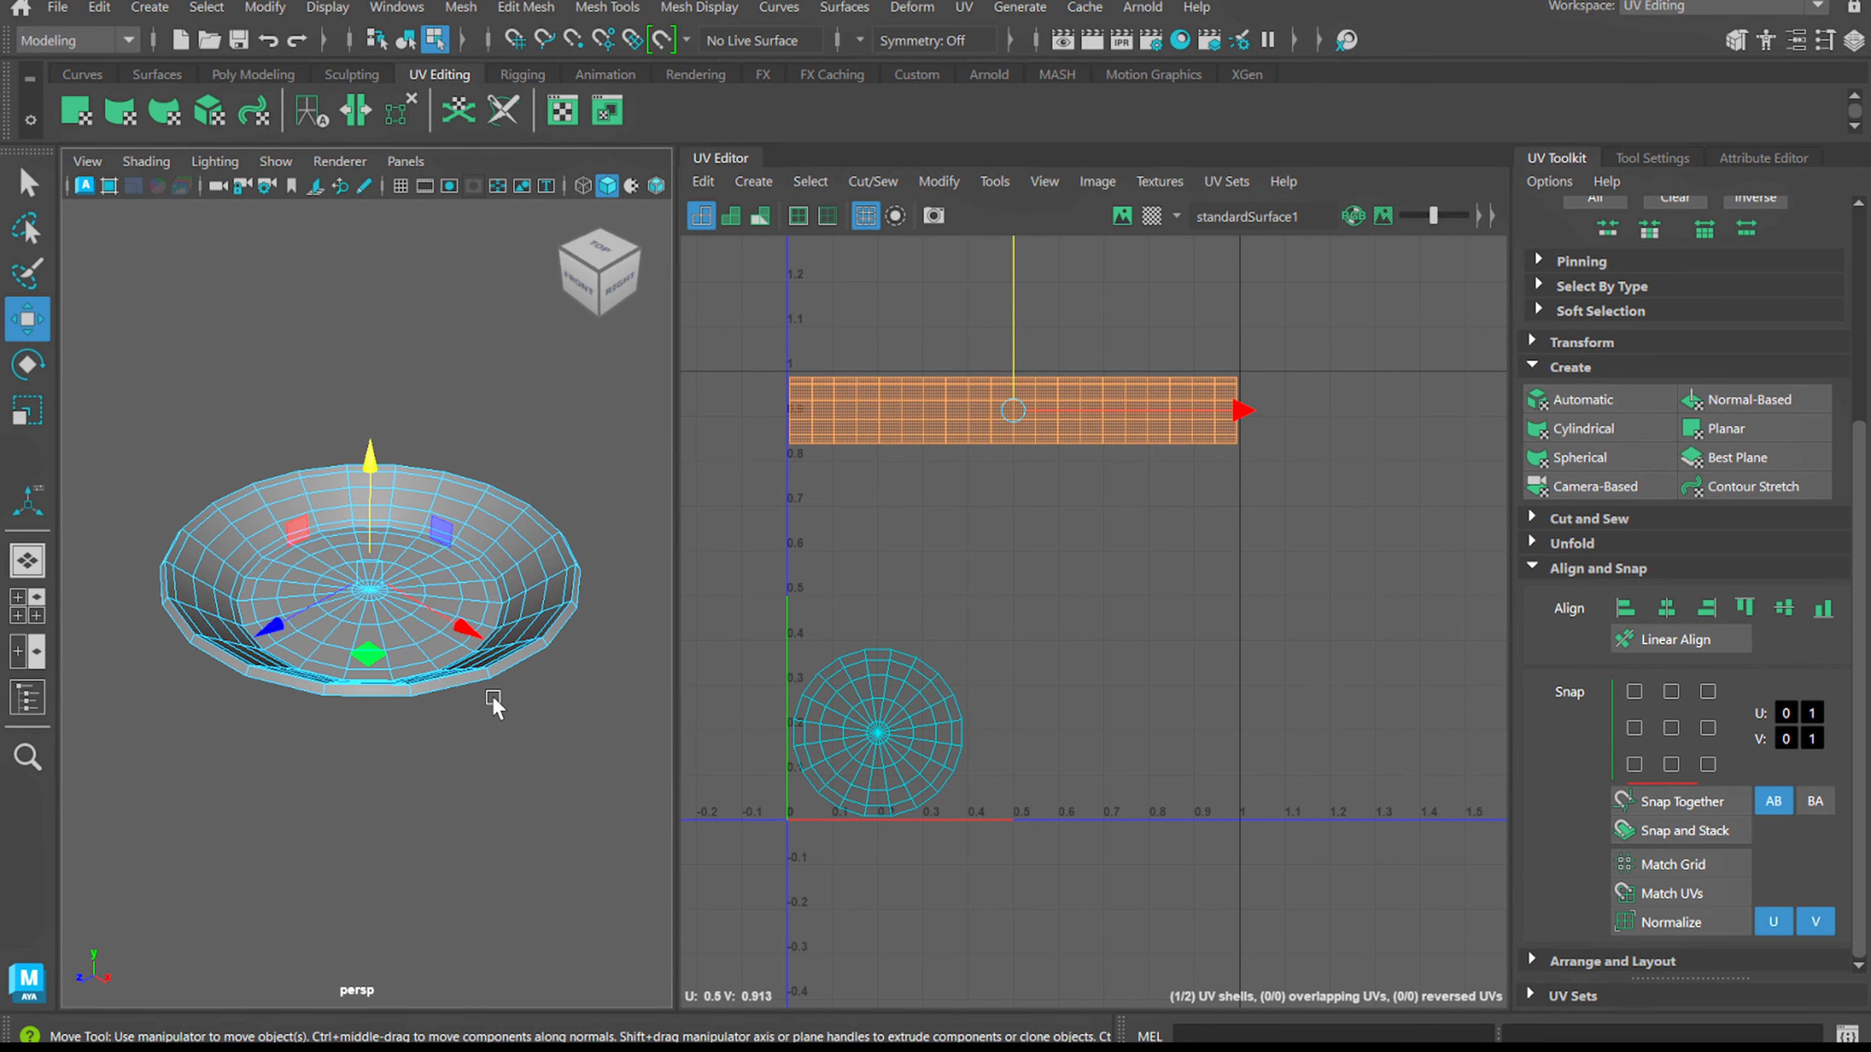
{"action": "scroll", "coordinate": [510, 514], "scroll_direction": "up", "scroll_amount": 2}
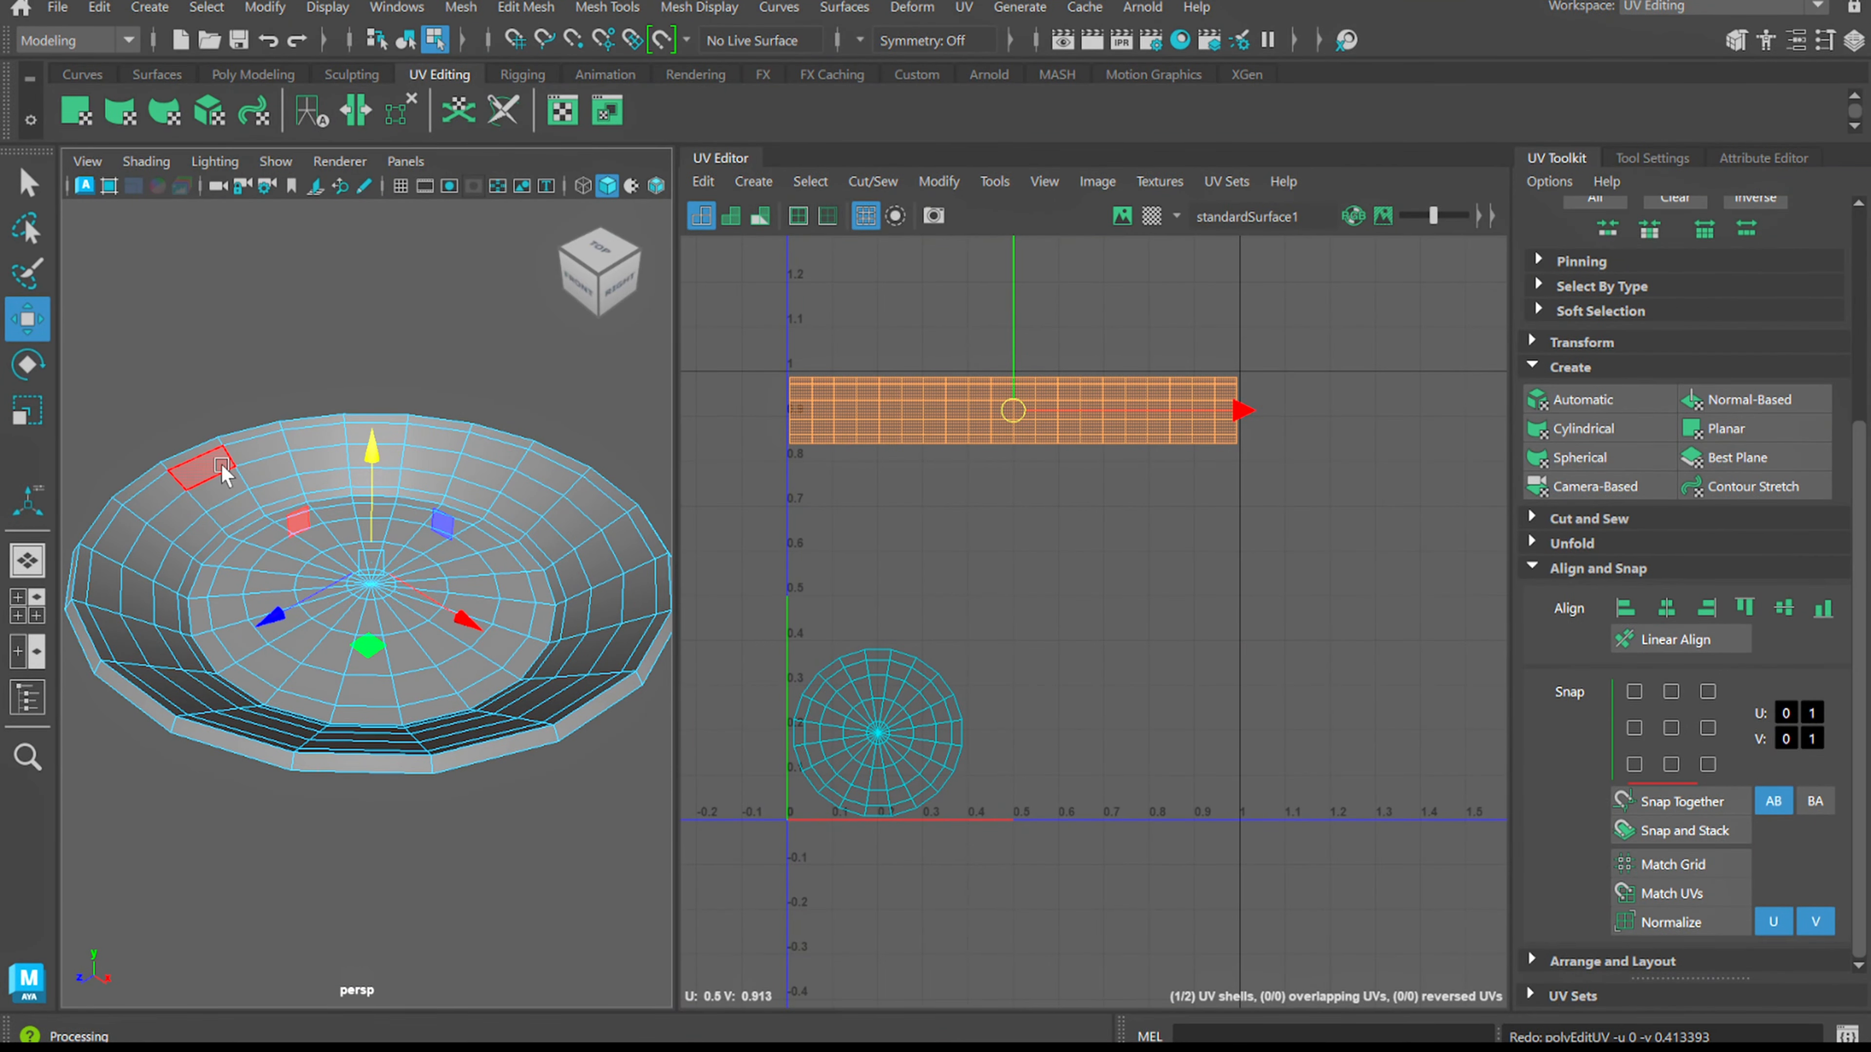
{"action": "double_click", "coordinate": [324, 468]}
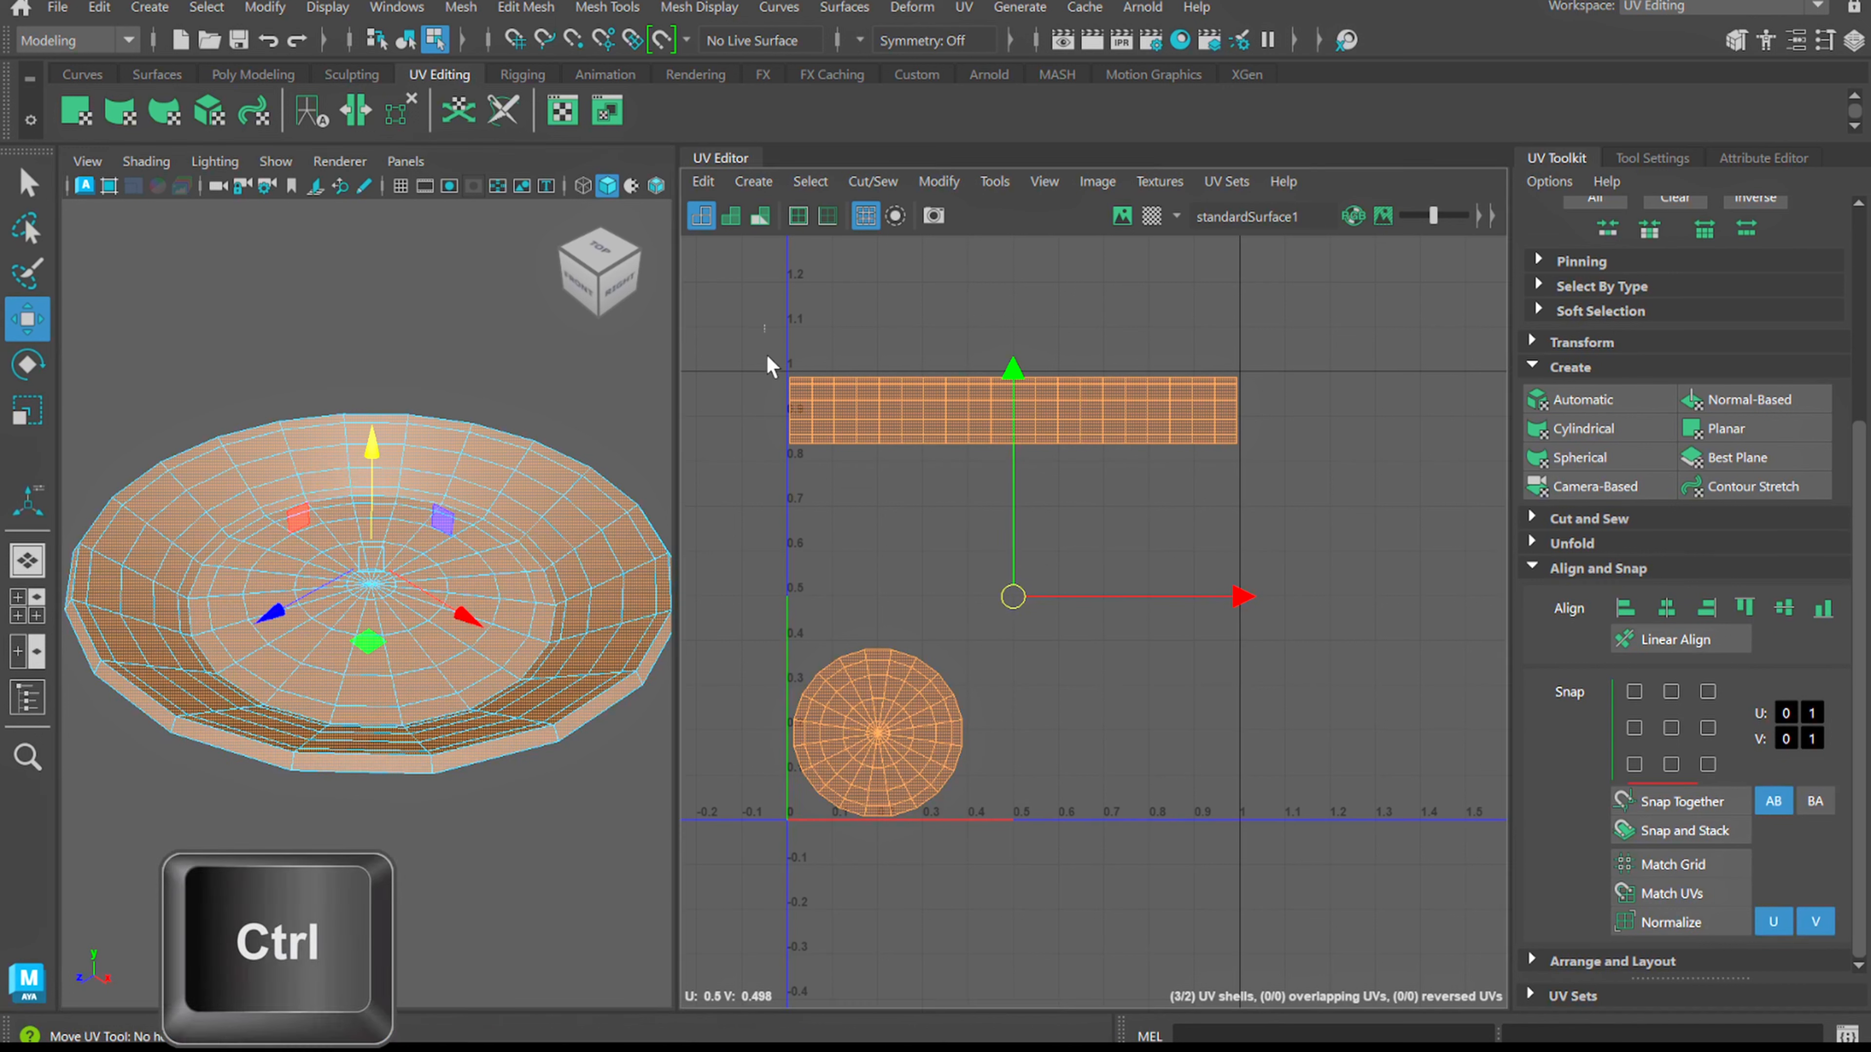
{"action": "left_click_drag", "start_coordinate": [766, 367], "coordinate": [1356, 966], "text": "ctrl"}
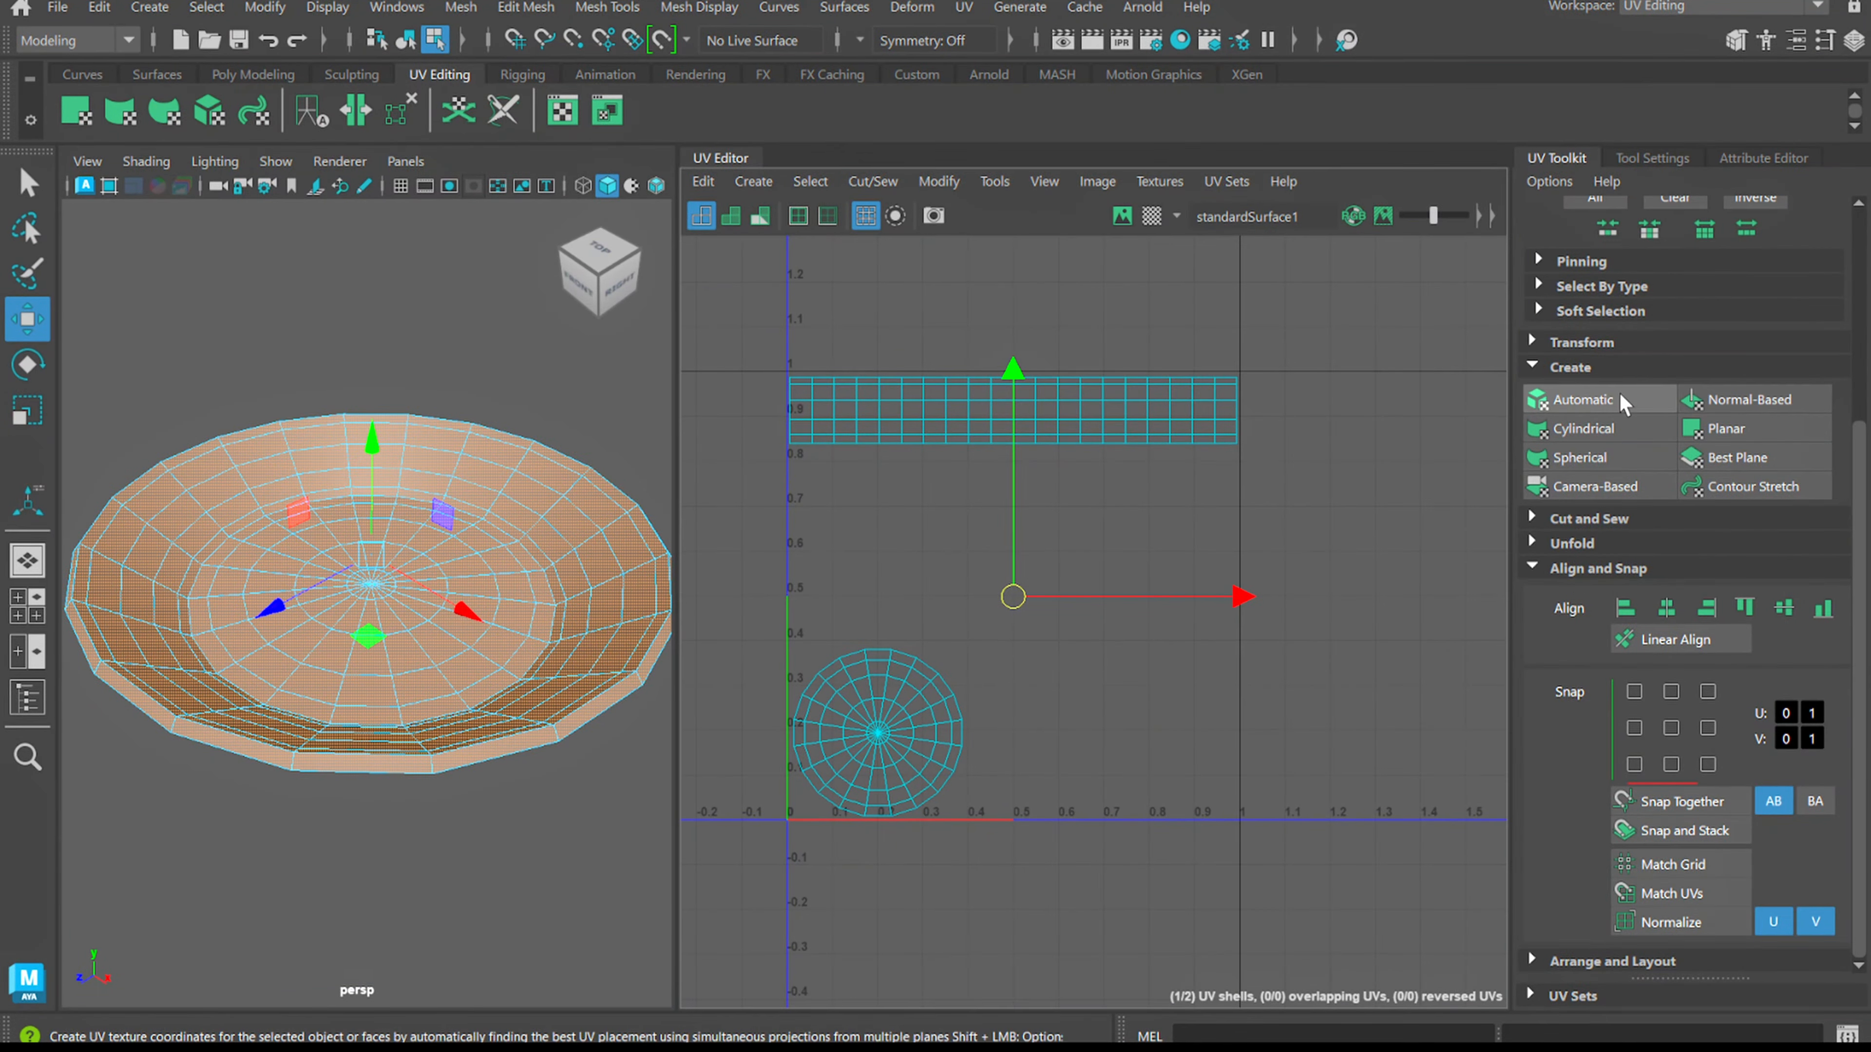
Apply a normal-based UV projection to the interior and rim faces and scale the circular shell to about 0.74 tile wide
{"action": "left_click", "coordinate": [1752, 394]}
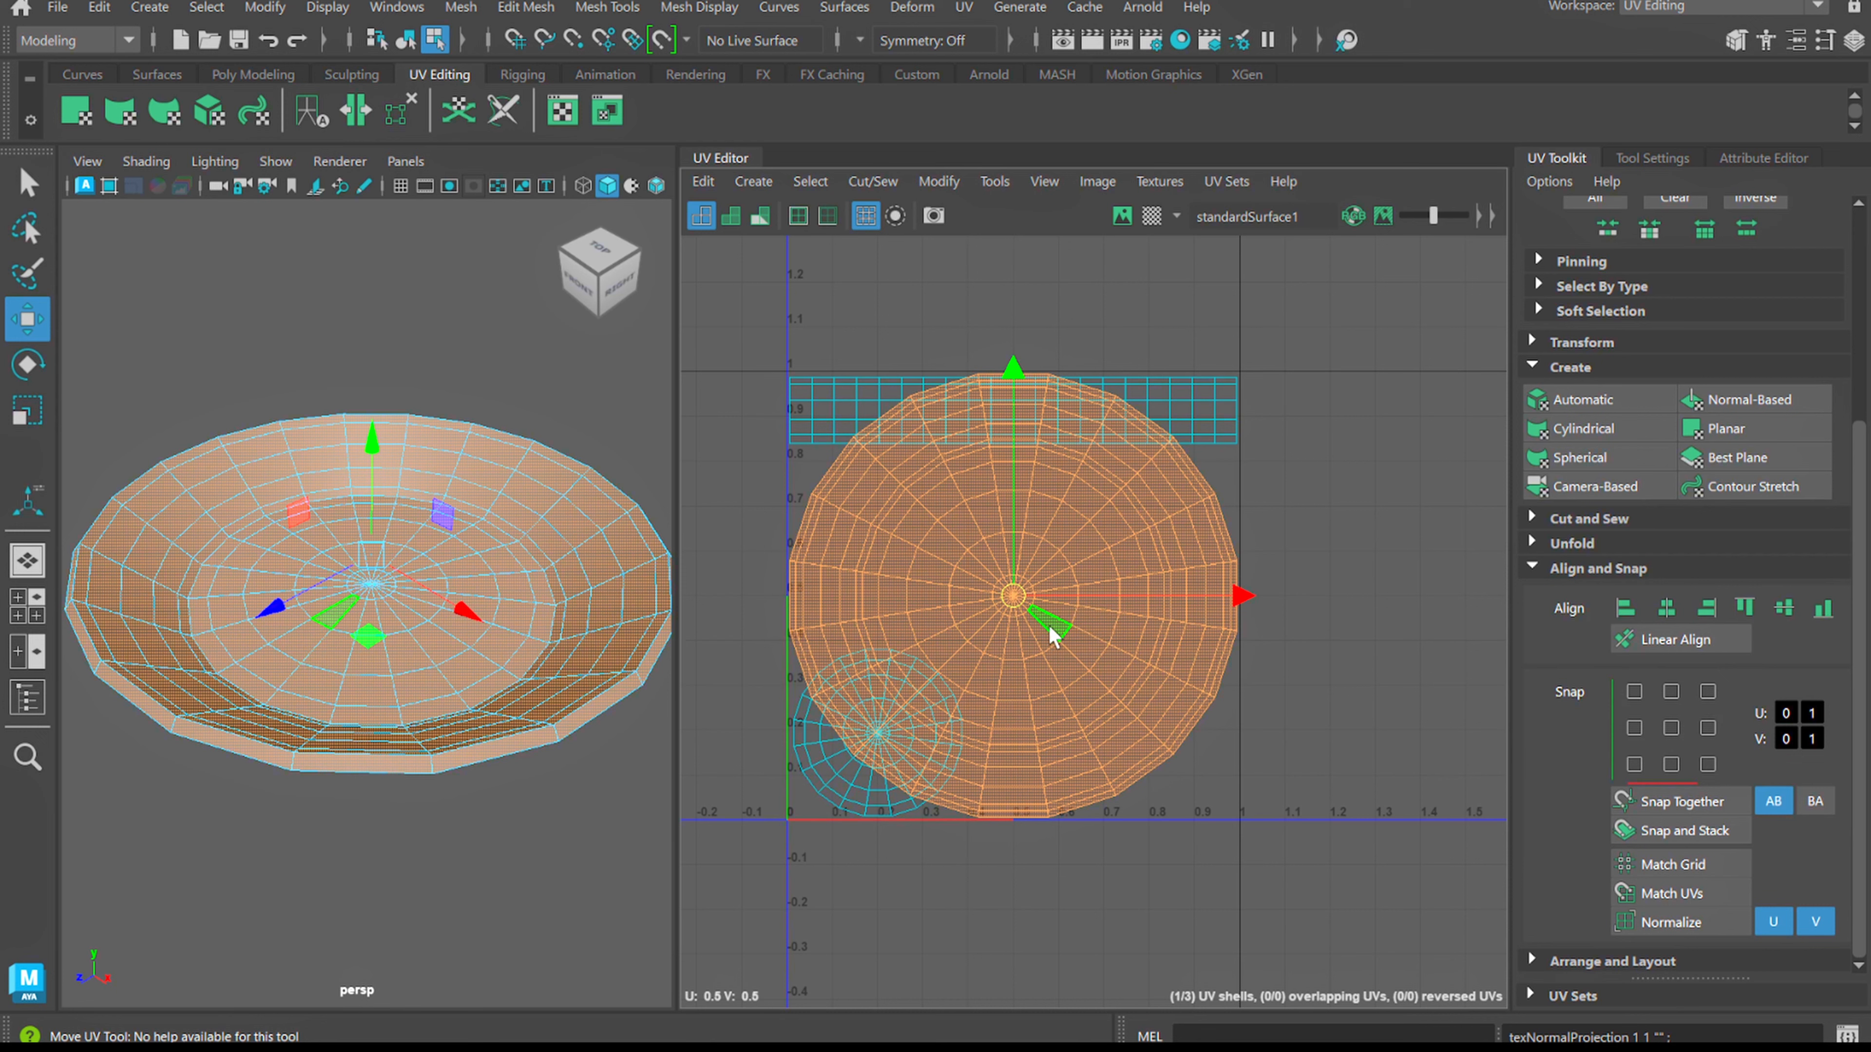
{"action": "key", "text": "r"}
{"action": "left_click", "coordinate": [994, 630]}
{"action": "double_click", "coordinate": [994, 630]}
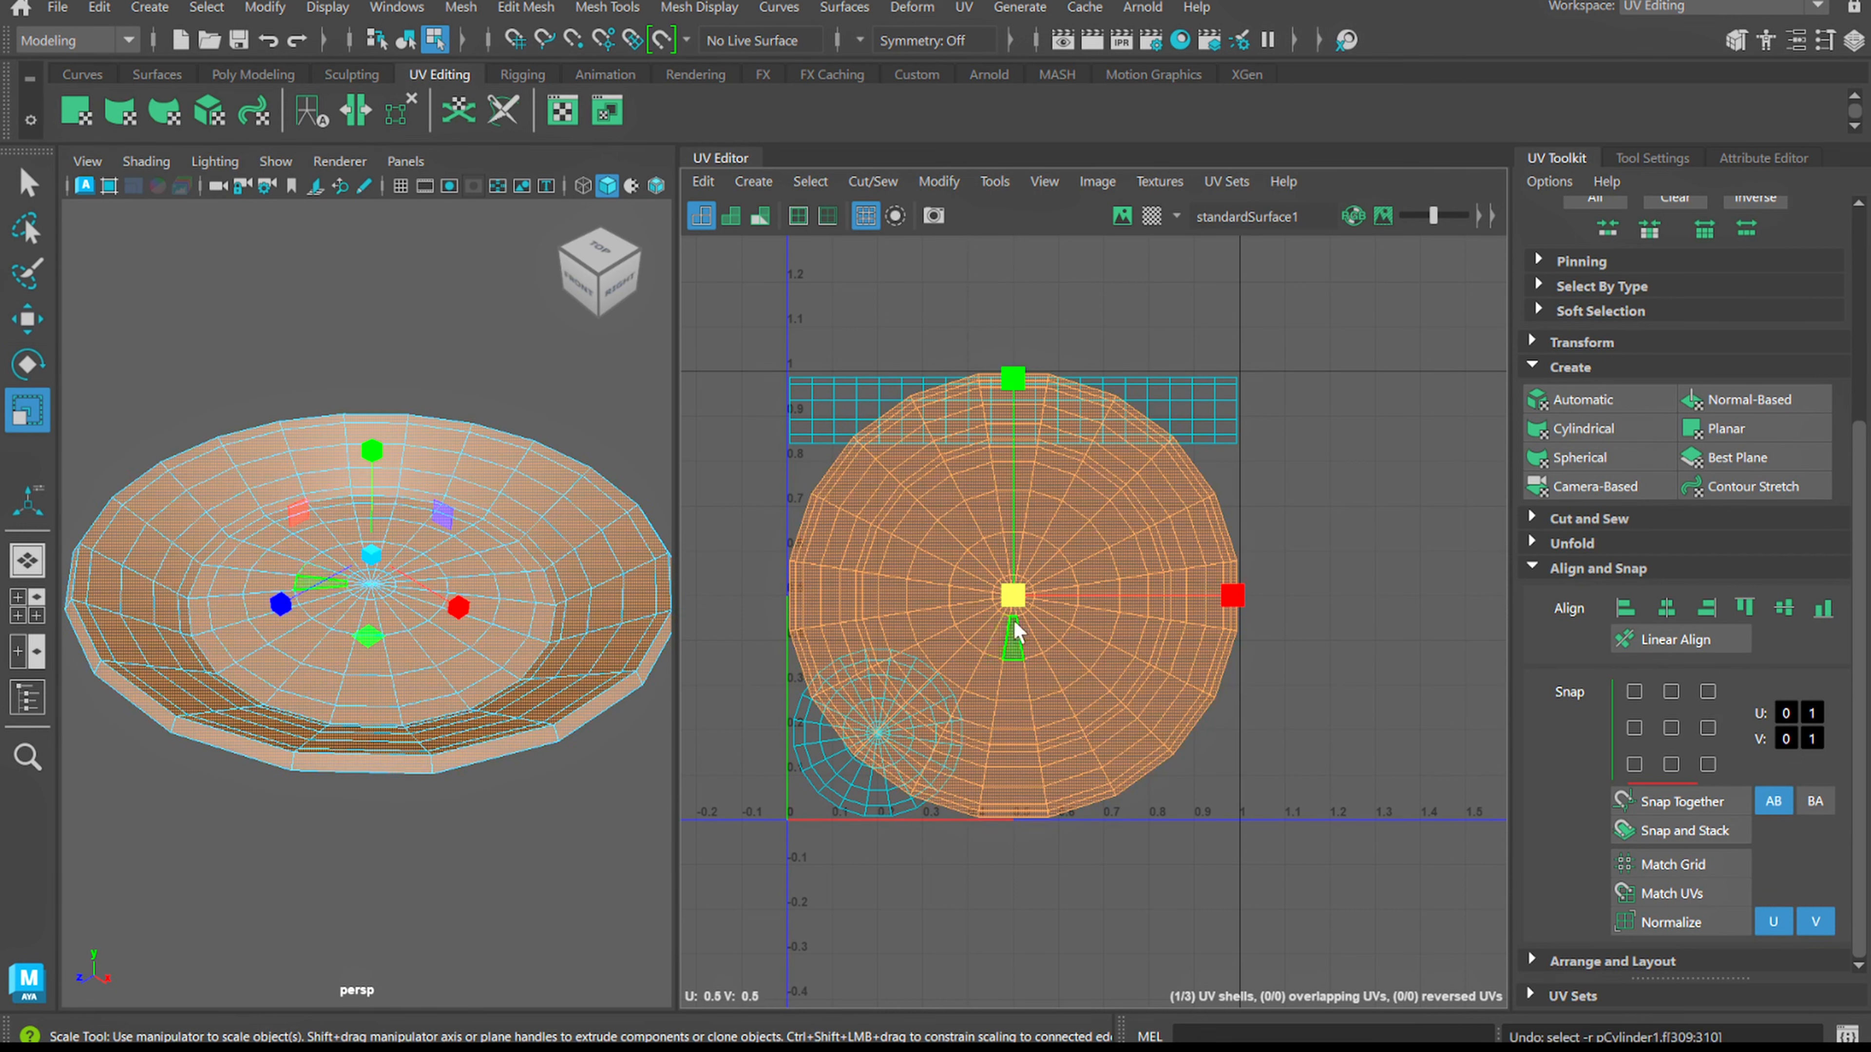
{"action": "left_click_drag", "start_coordinate": [1011, 596], "coordinate": [961, 667]}
Move the interior shell below the wall strip to about U 0.66, V 0.47 and shrink it to about 0.68 tile wide
{"action": "key", "text": "w"}
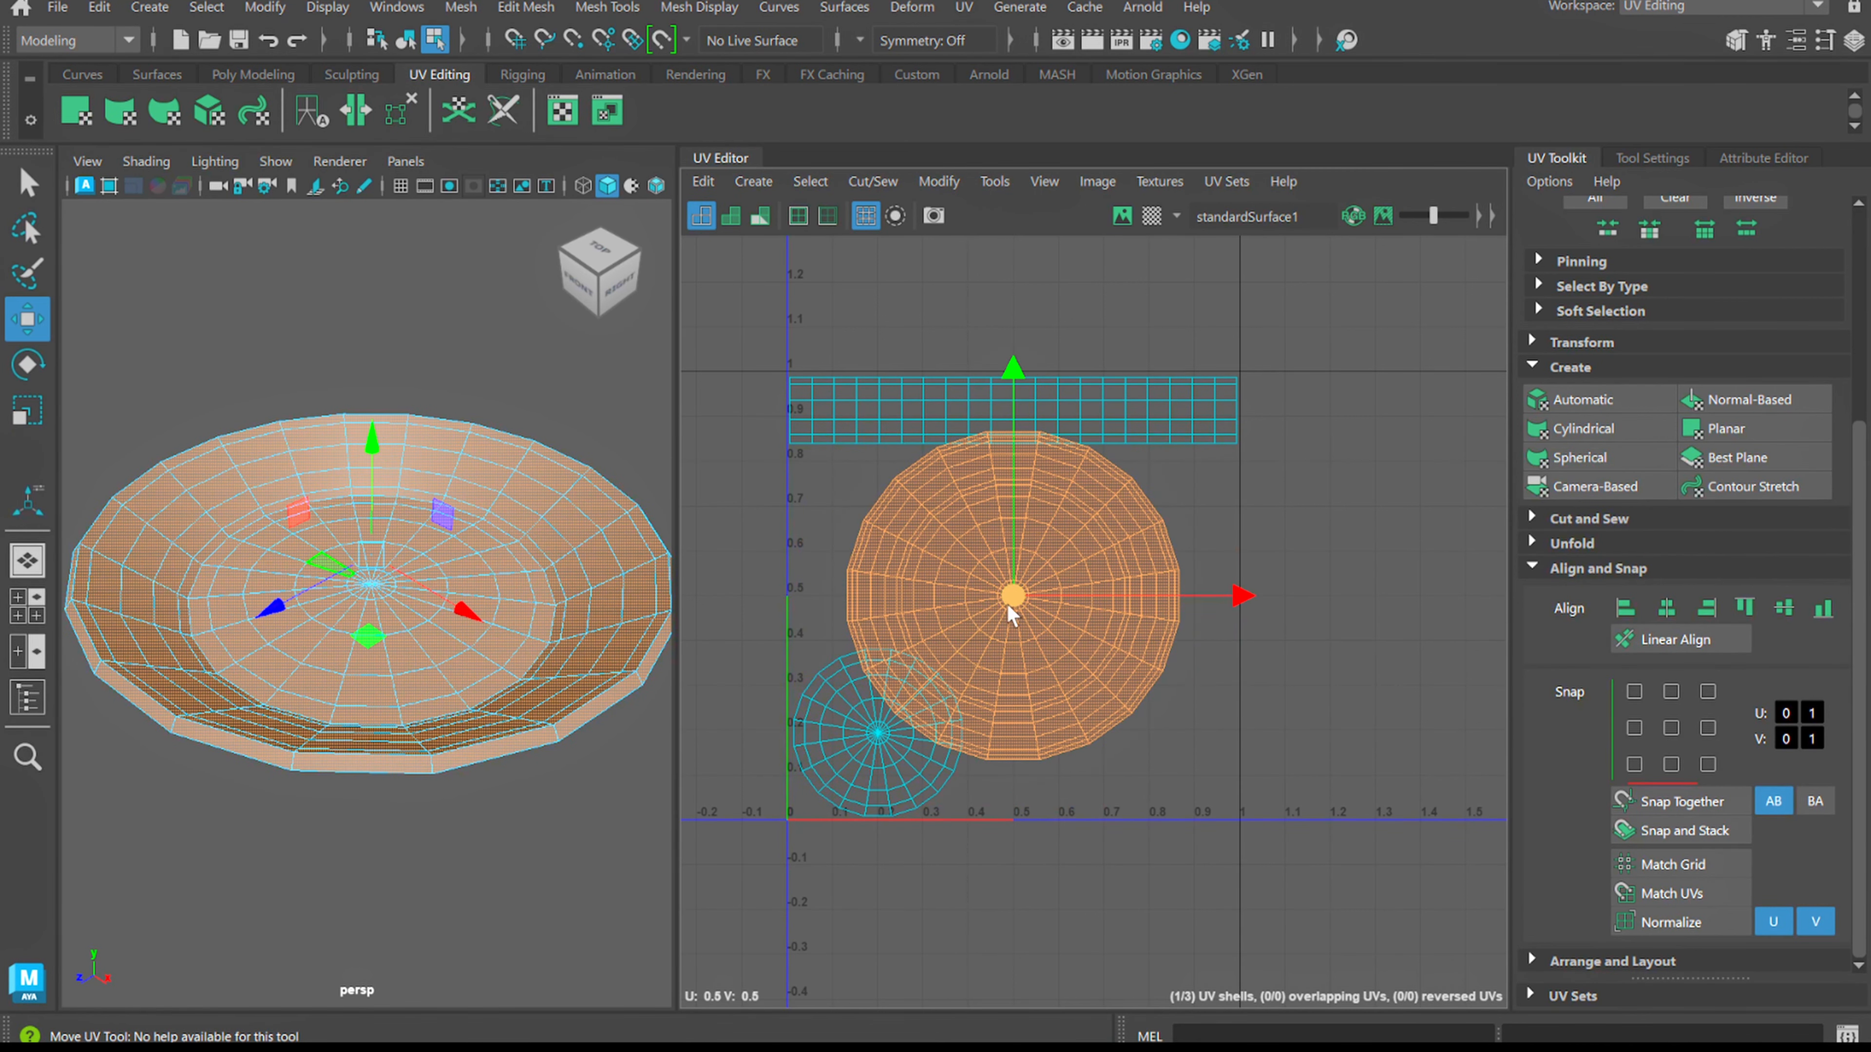
{"action": "left_click_drag", "start_coordinate": [1014, 599], "coordinate": [1079, 616]}
{"action": "key", "text": "r"}
{"action": "key", "text": "w"}
{"action": "key", "text": "r"}
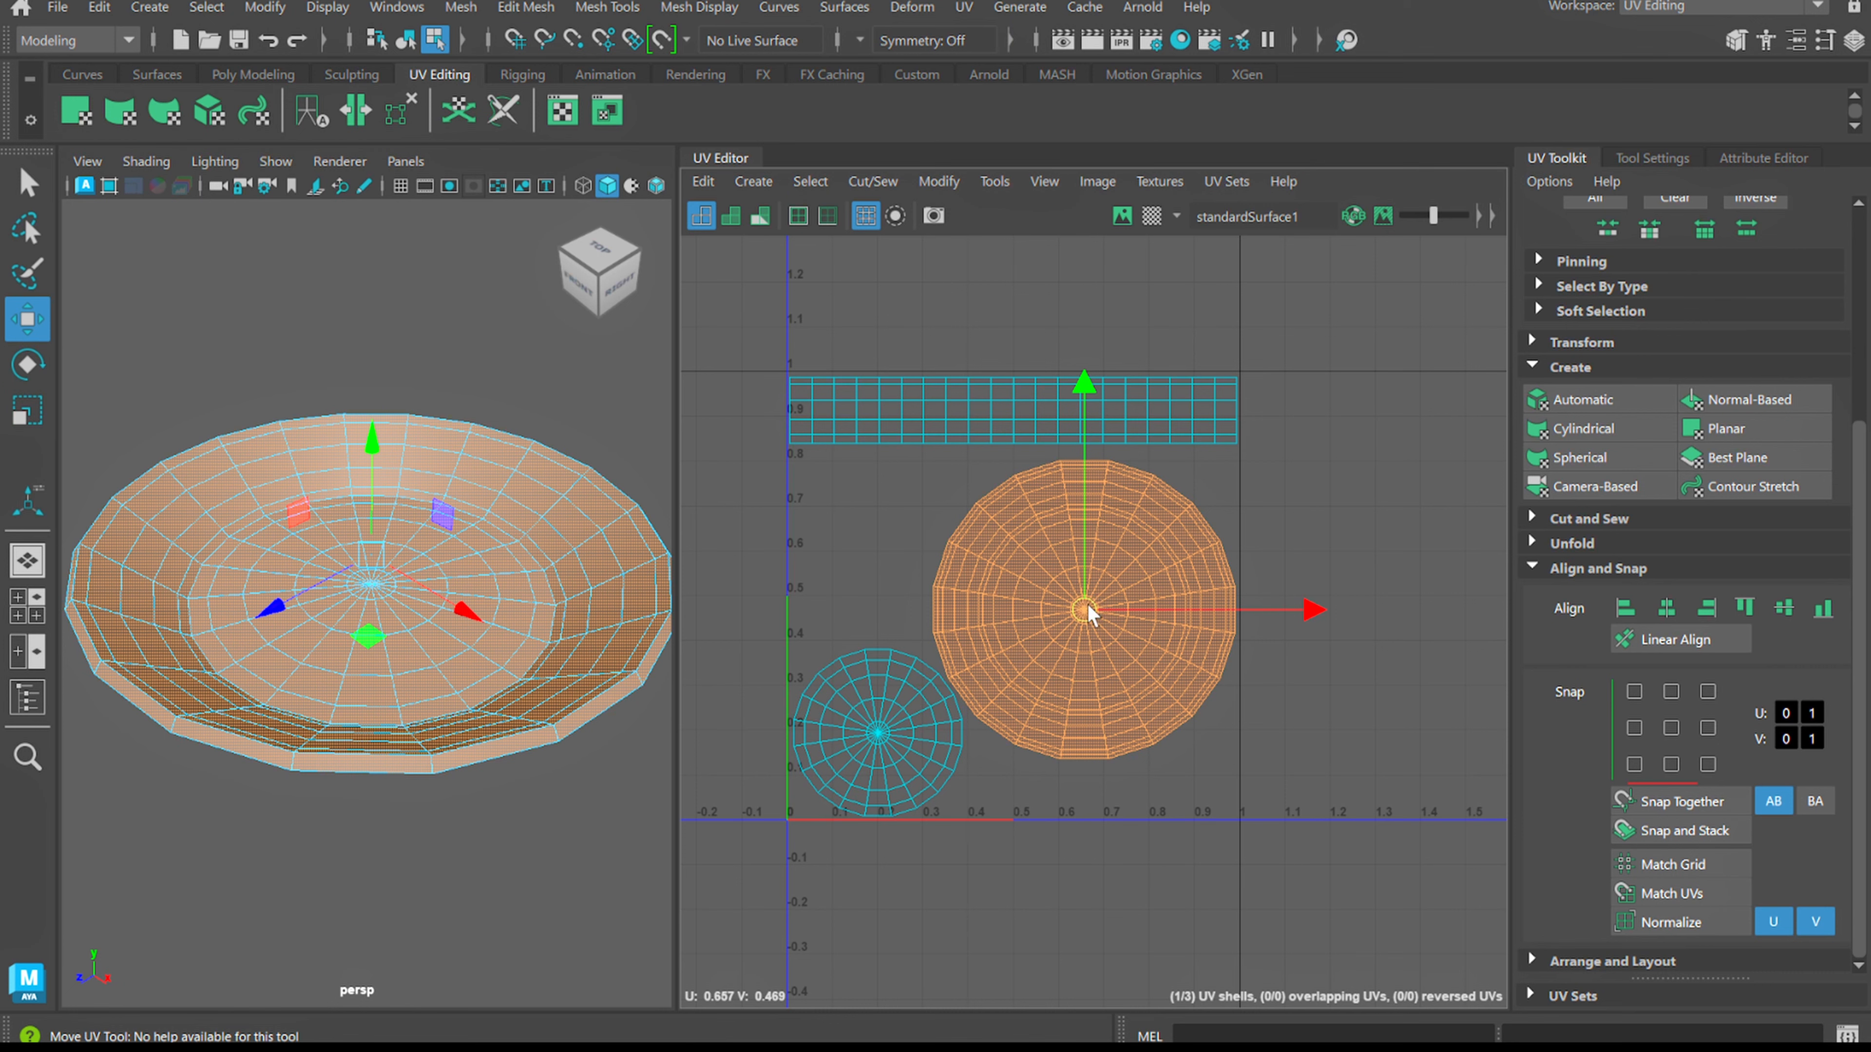
{"action": "left_click_drag", "start_coordinate": [1088, 606], "coordinate": [1086, 601]}
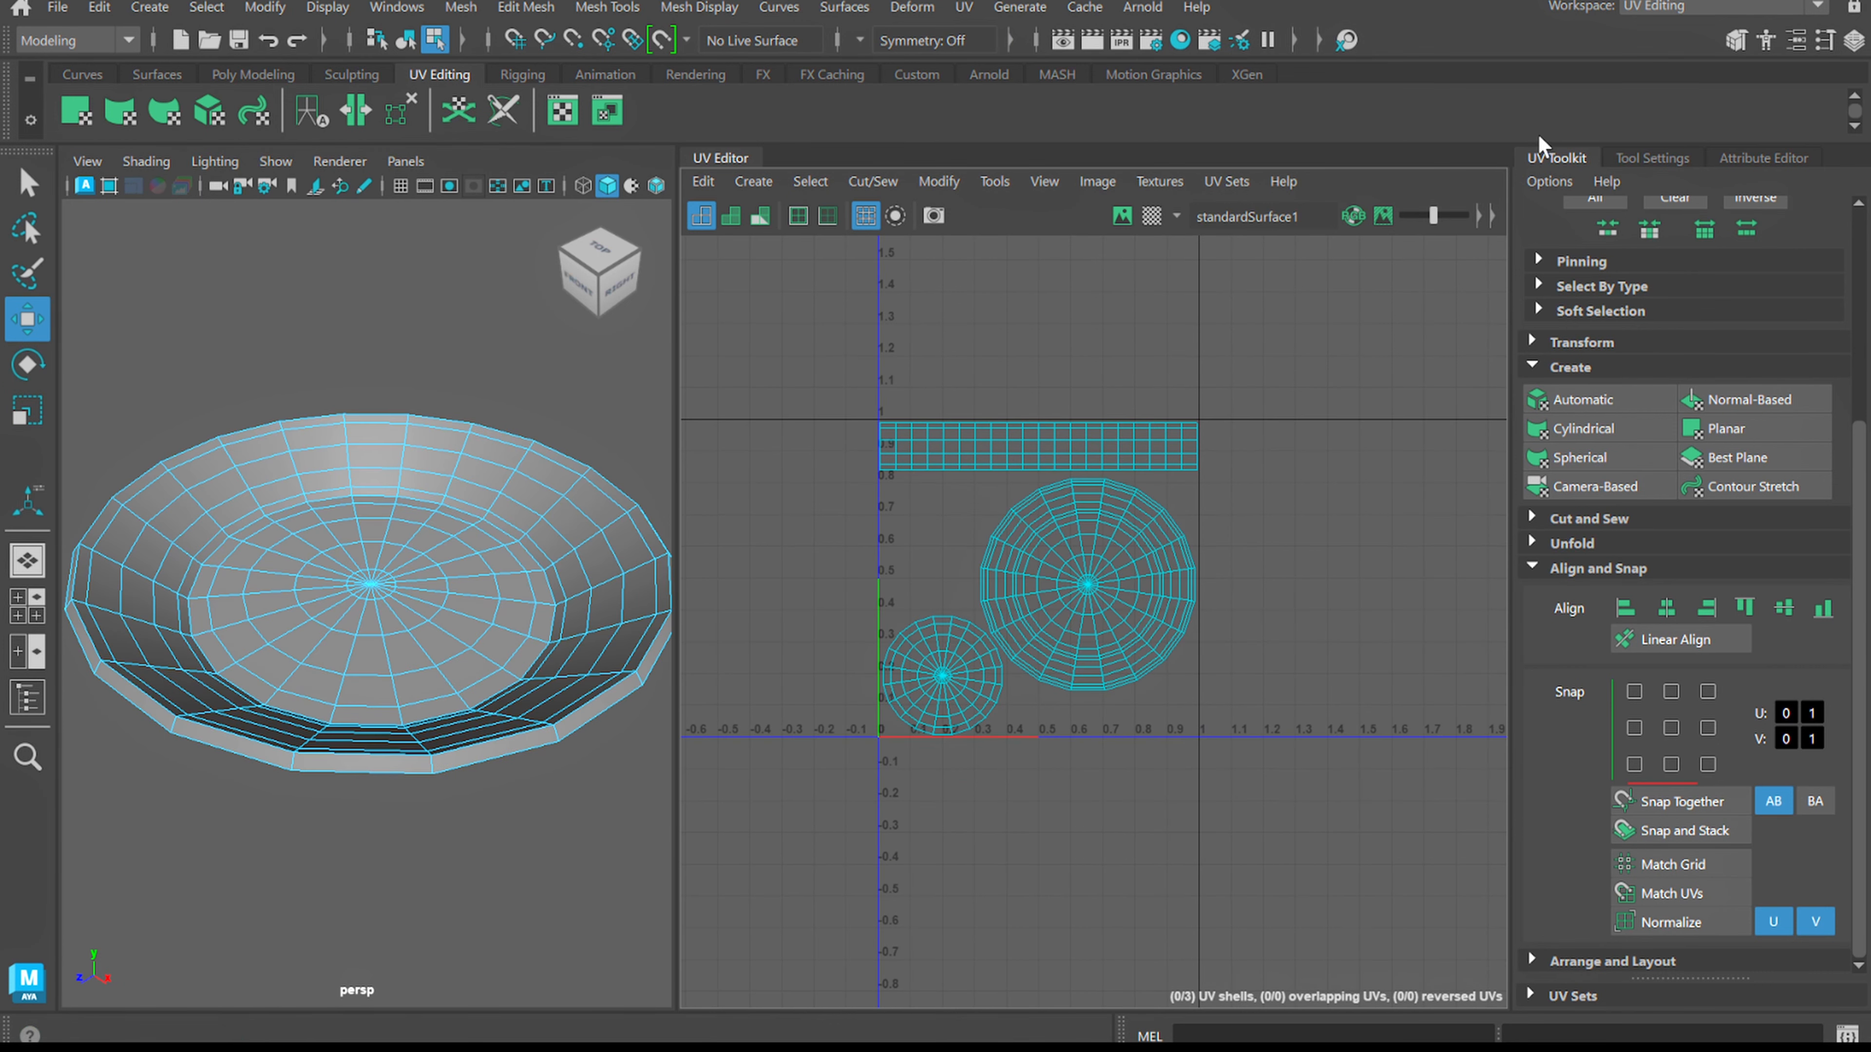
Switch to the General workspace, collapse the Modeling Toolkit, and show the whole plate in the enlarged viewport
{"action": "left_click", "coordinate": [1671, 7]}
{"action": "left_click", "coordinate": [1672, 31]}
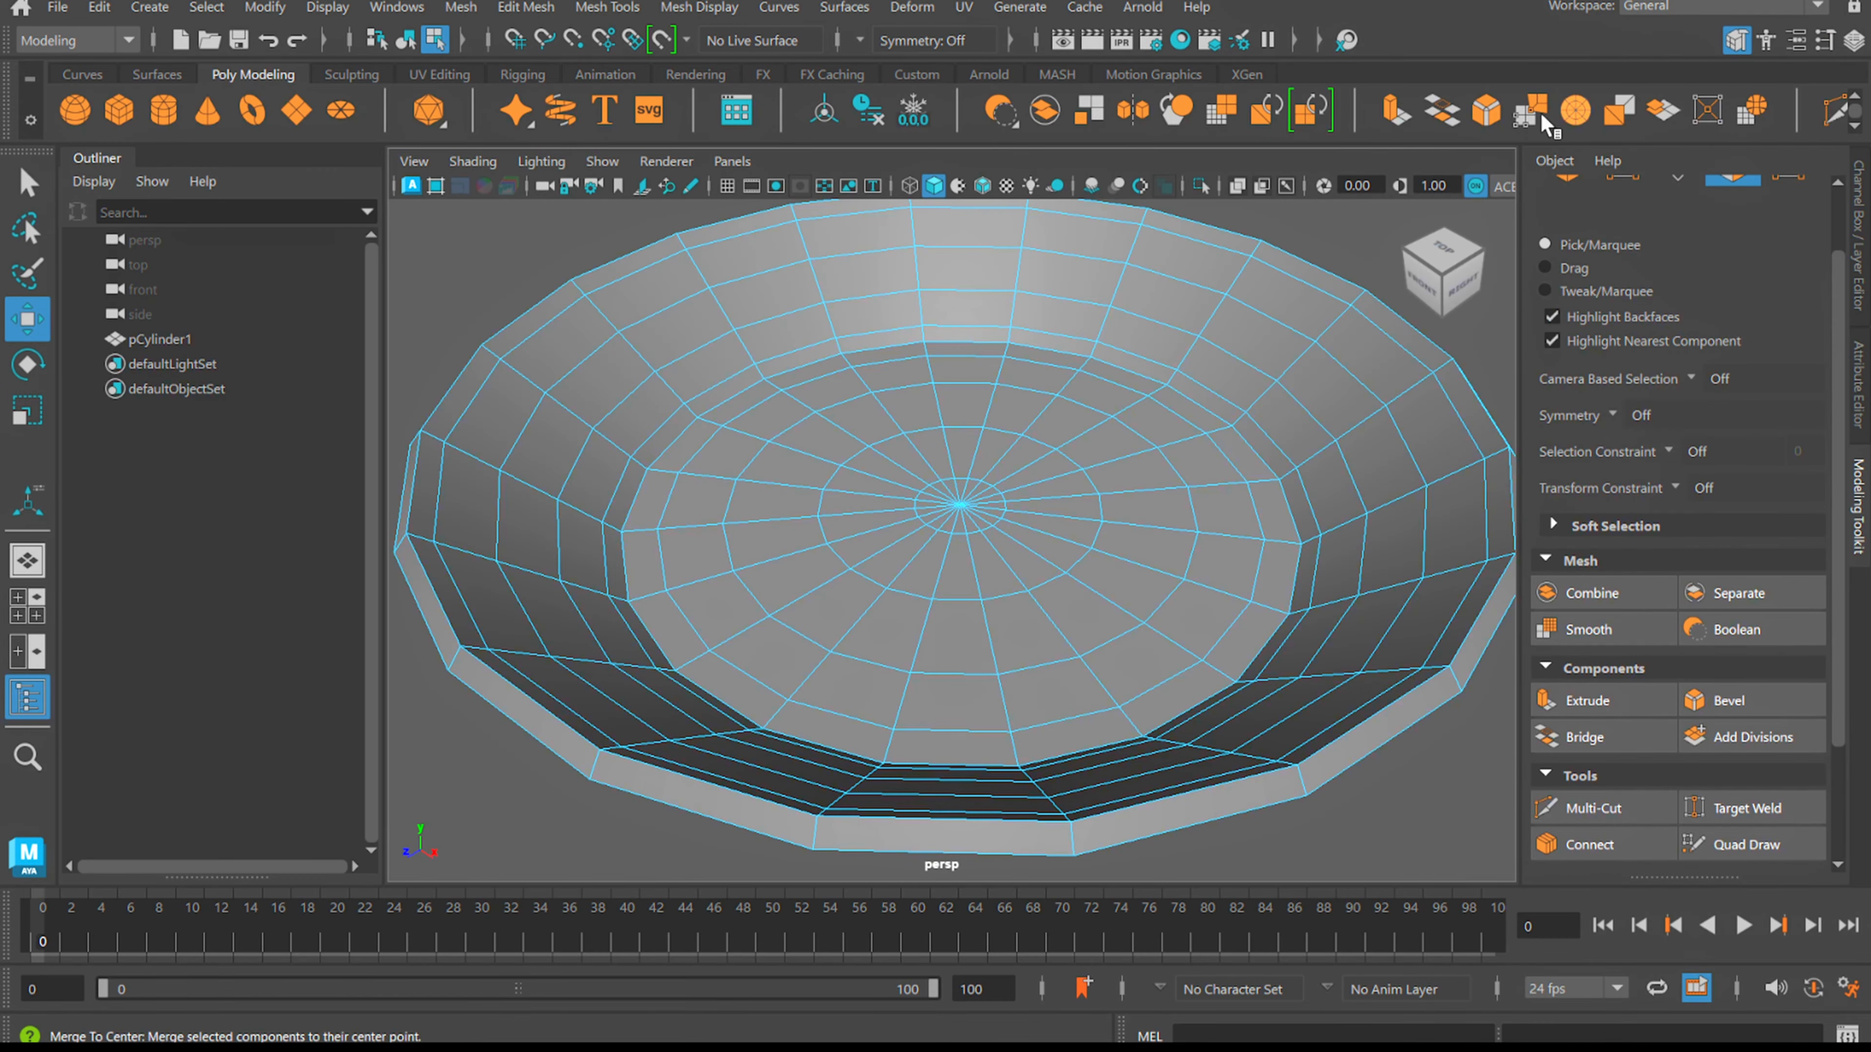
{"action": "left_click", "coordinate": [1862, 505]}
{"action": "scroll", "coordinate": [1255, 439], "scroll_direction": "down", "scroll_amount": 3}
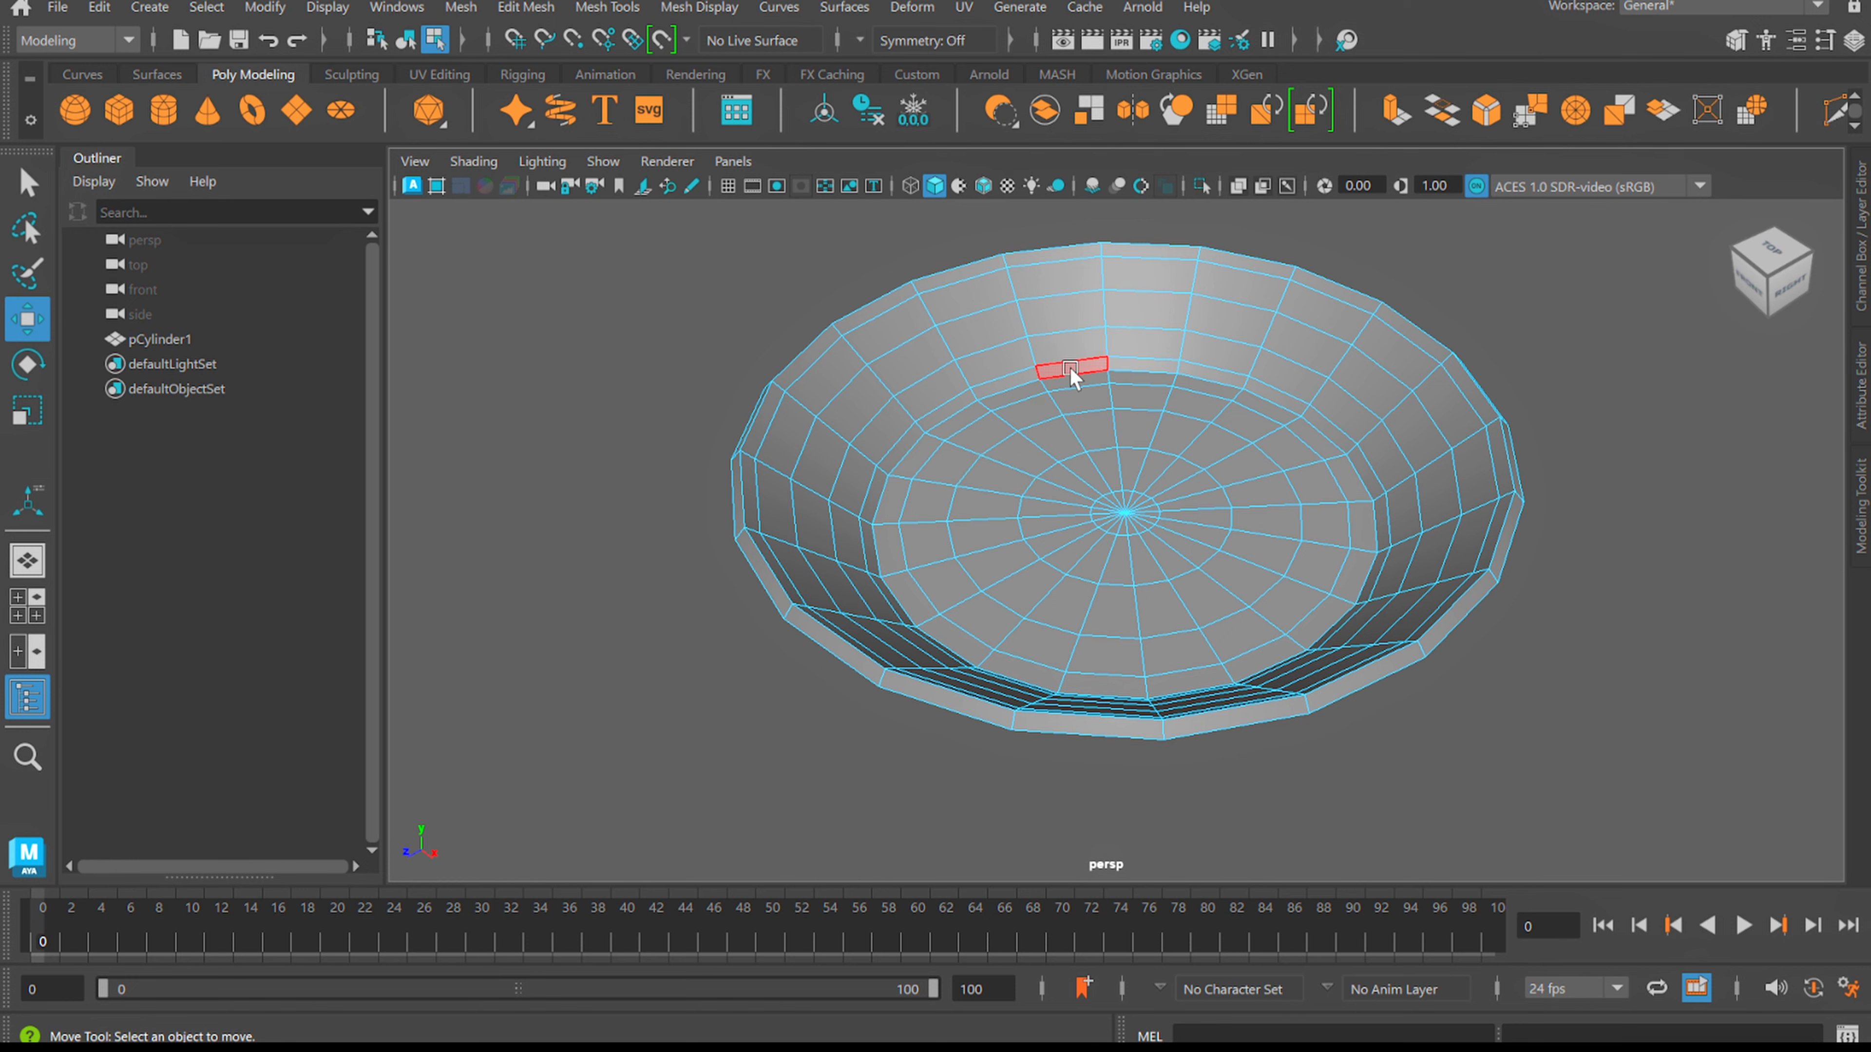
Select all the plate's faces and assign them a new Lambert material
{"action": "right_click_drag", "start_coordinate": [1074, 361], "coordinate": [1141, 333]}
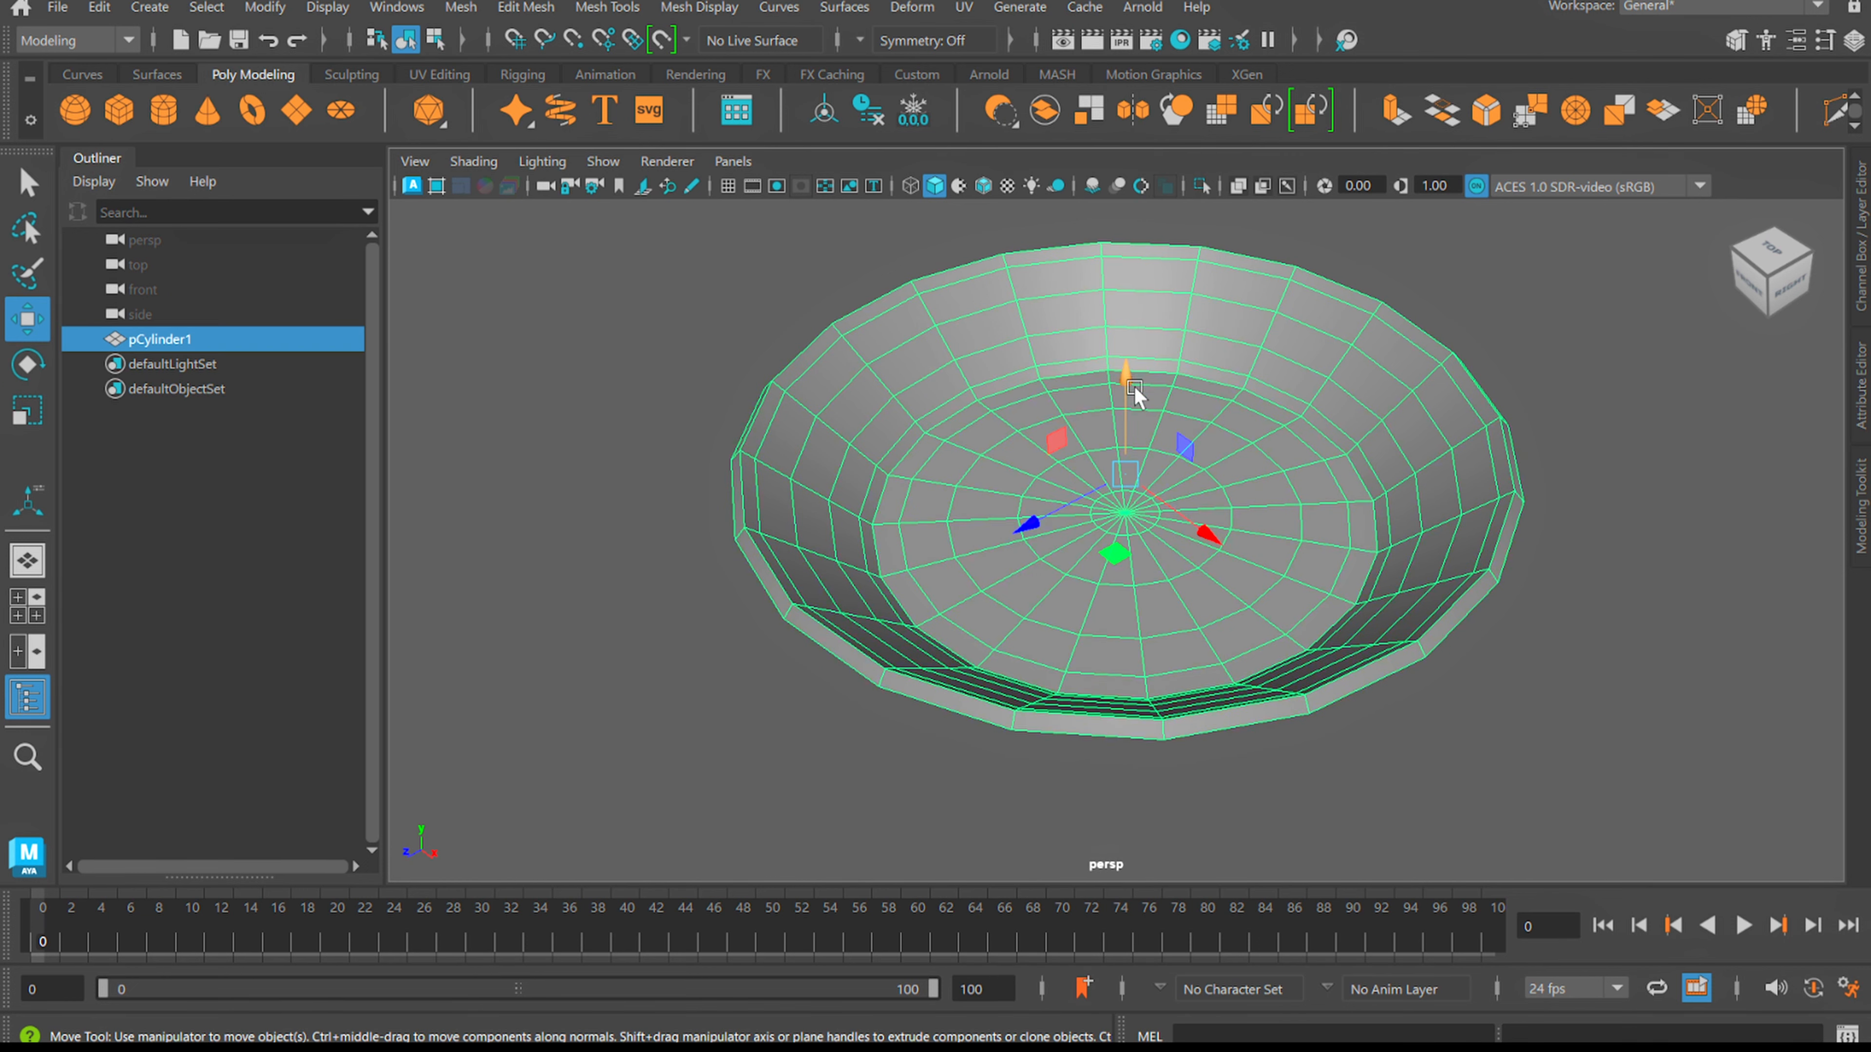
{"action": "middle_click_drag", "start_coordinate": [1169, 436], "coordinate": [1111, 461], "text": "alt"}
{"action": "left_click_drag", "start_coordinate": [1072, 462], "coordinate": [1079, 453], "text": "alt"}
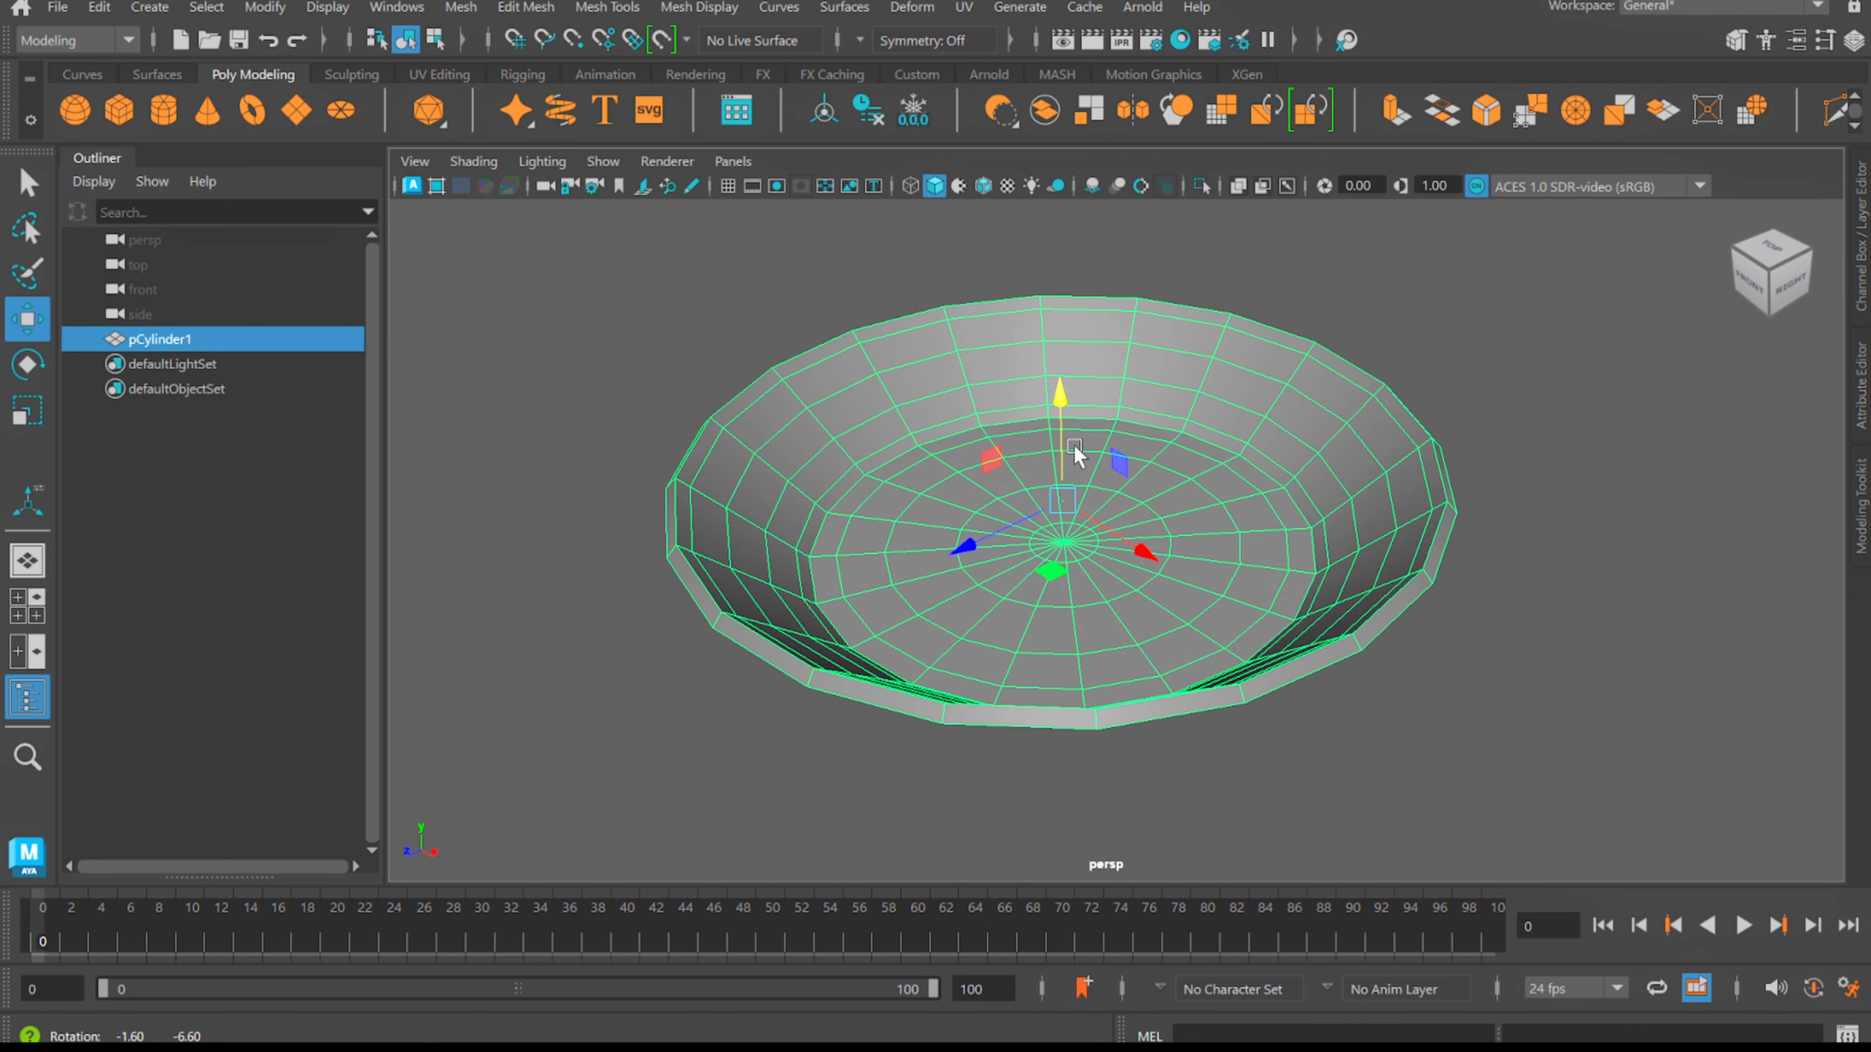
{"action": "right_click_drag", "start_coordinate": [1016, 300], "coordinate": [1013, 367]}
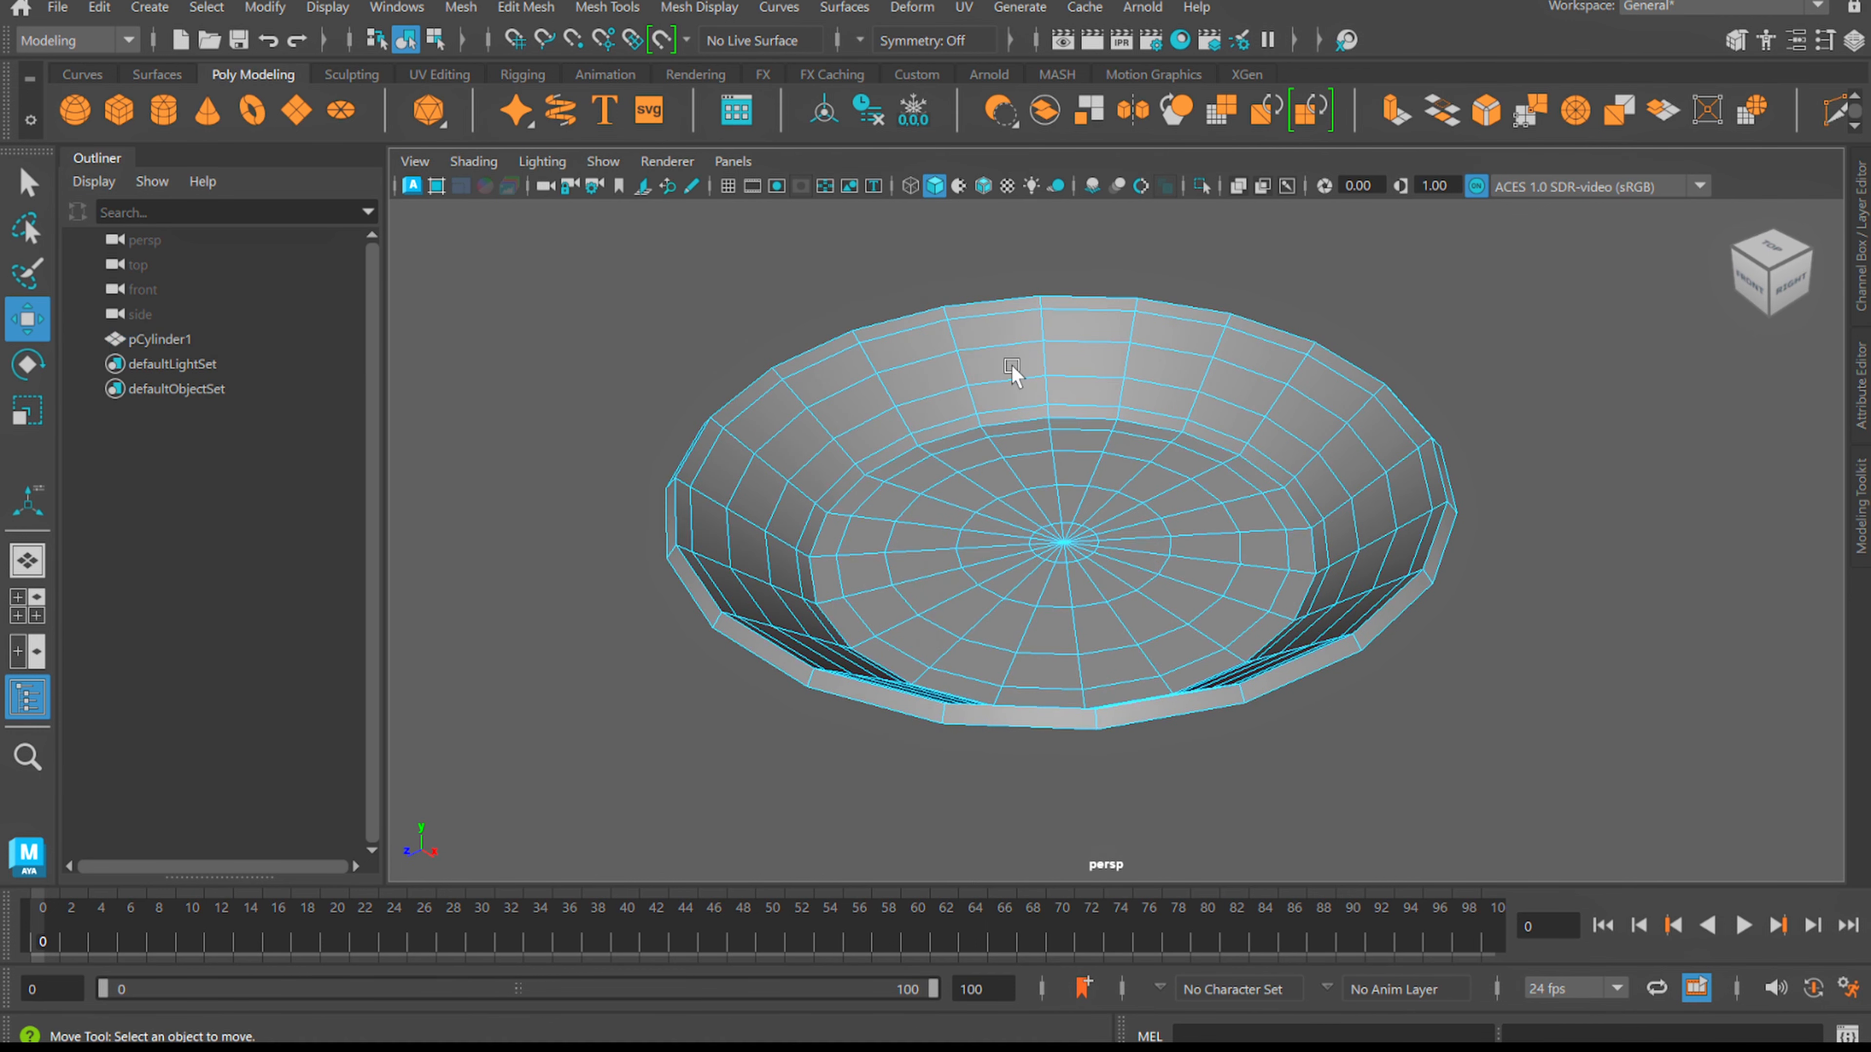
{"action": "left_click", "coordinate": [1025, 356]}
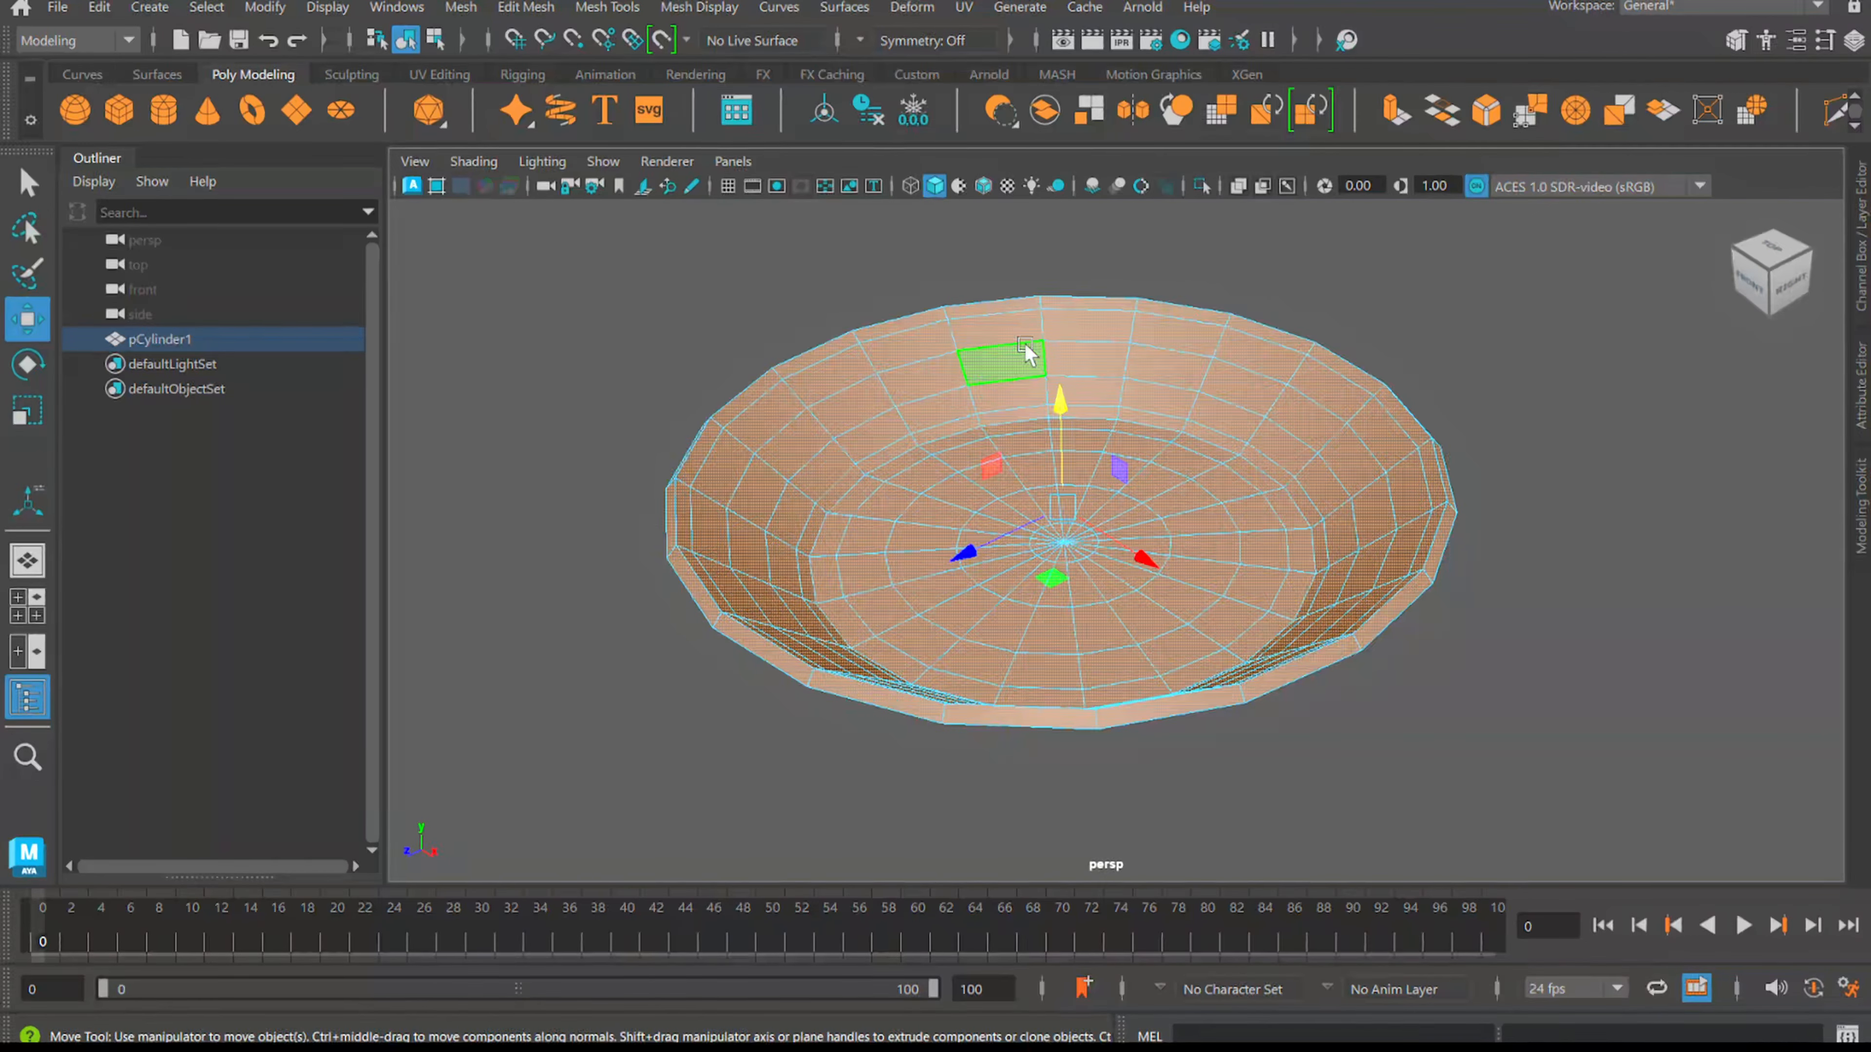
{"action": "right_click_drag", "start_coordinate": [1036, 317], "coordinate": [1058, 956]}
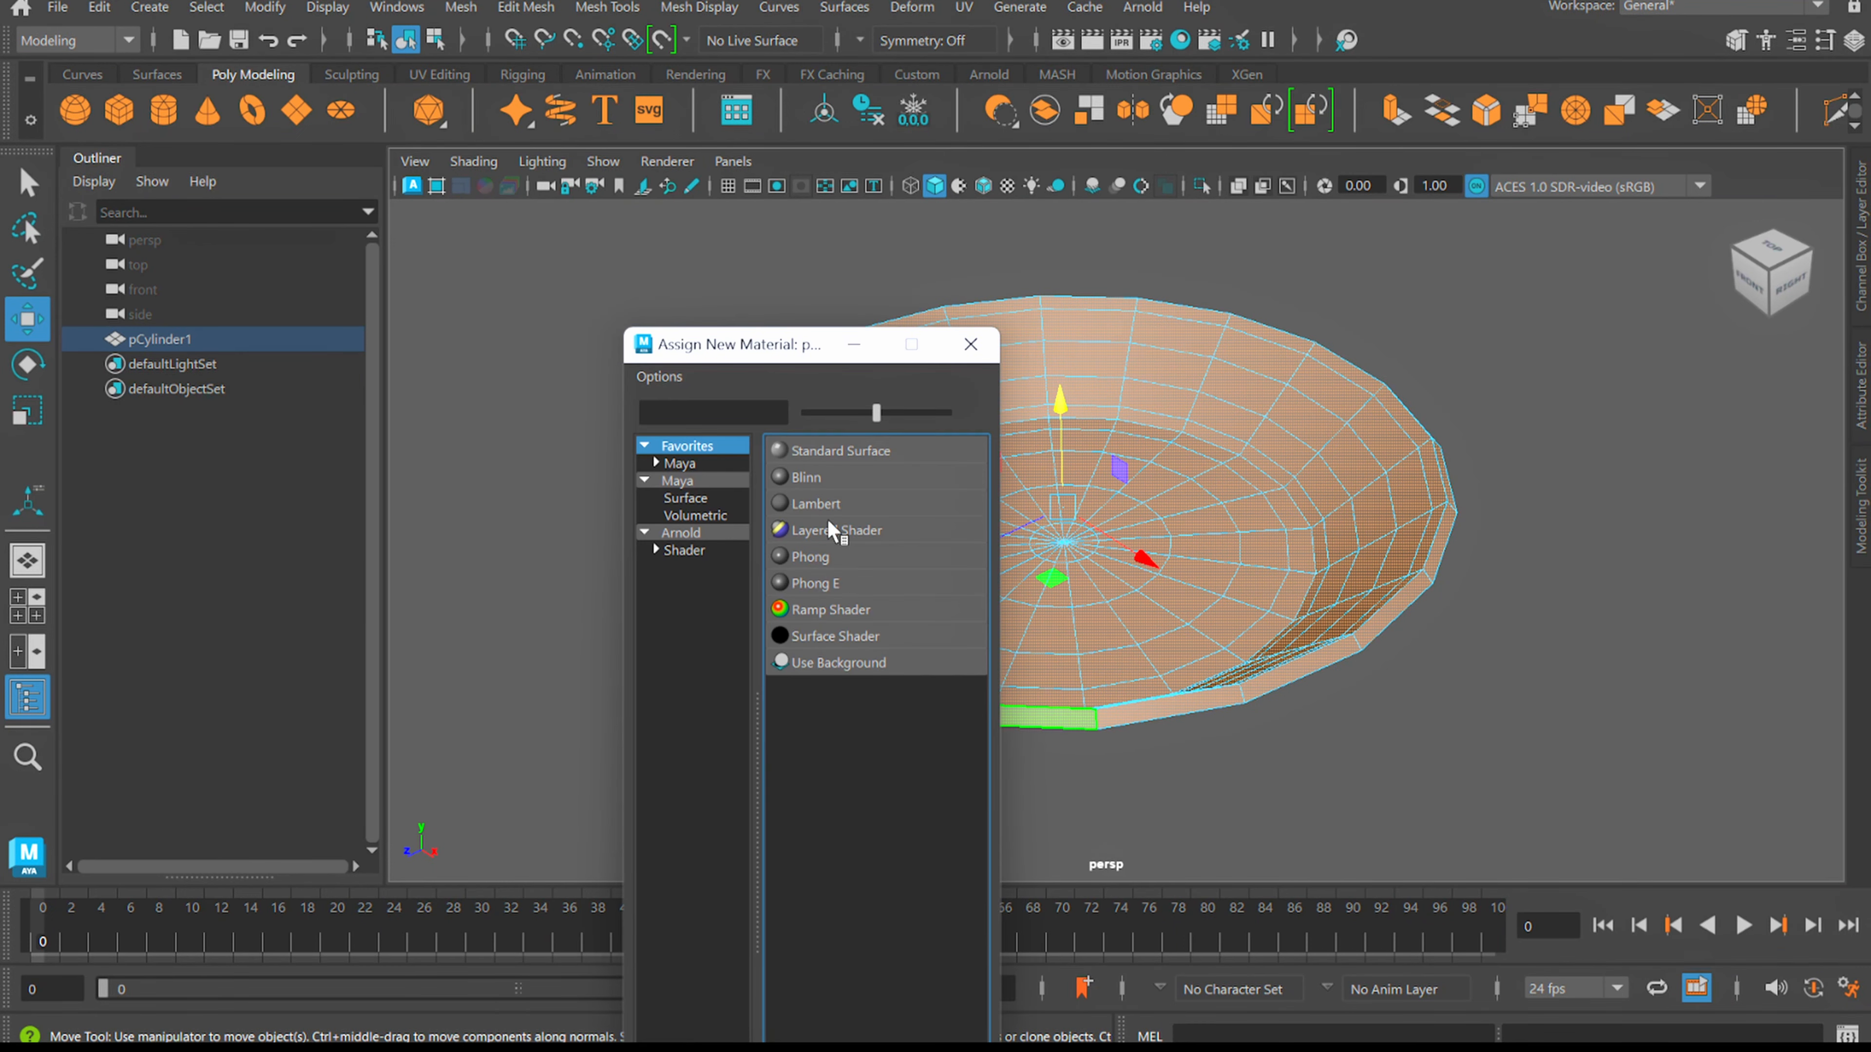
{"action": "left_click", "coordinate": [834, 505]}
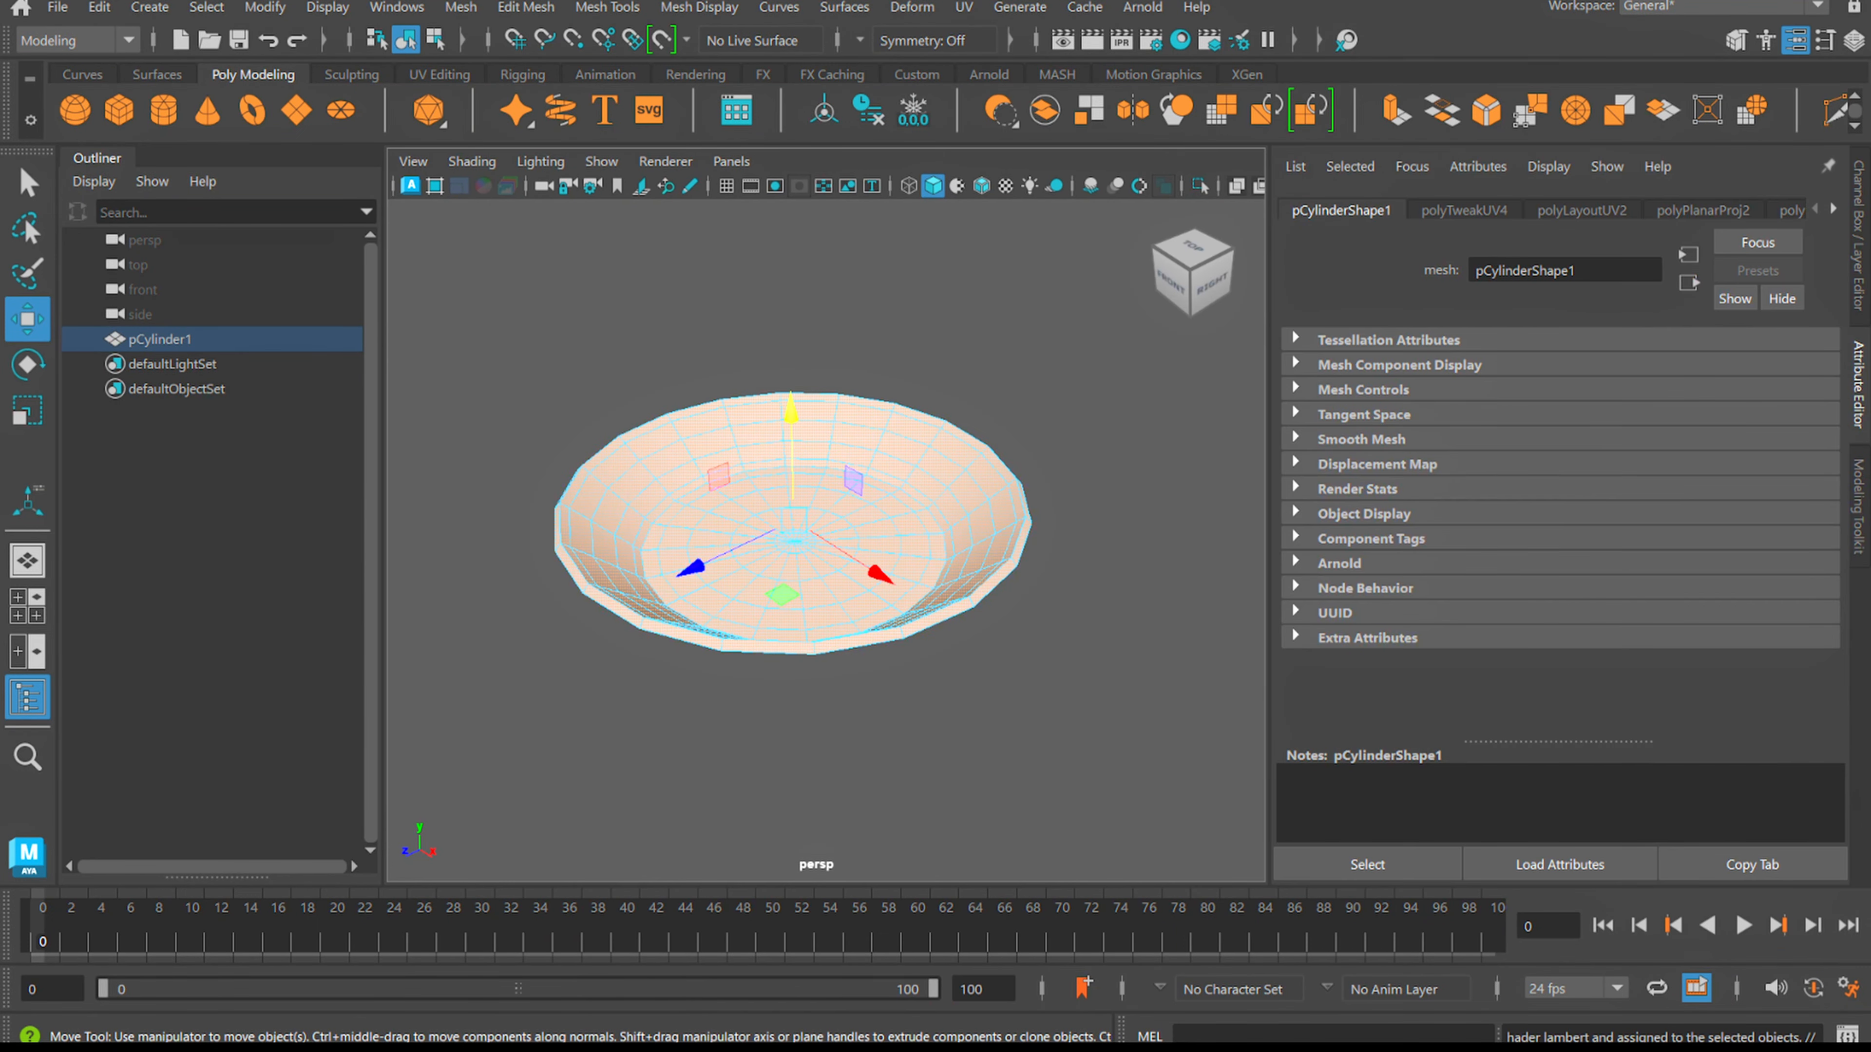
Show the plate's new Lambert material attributes, rename the material Body and set its color to red
{"action": "left_click", "coordinate": [1833, 210]}
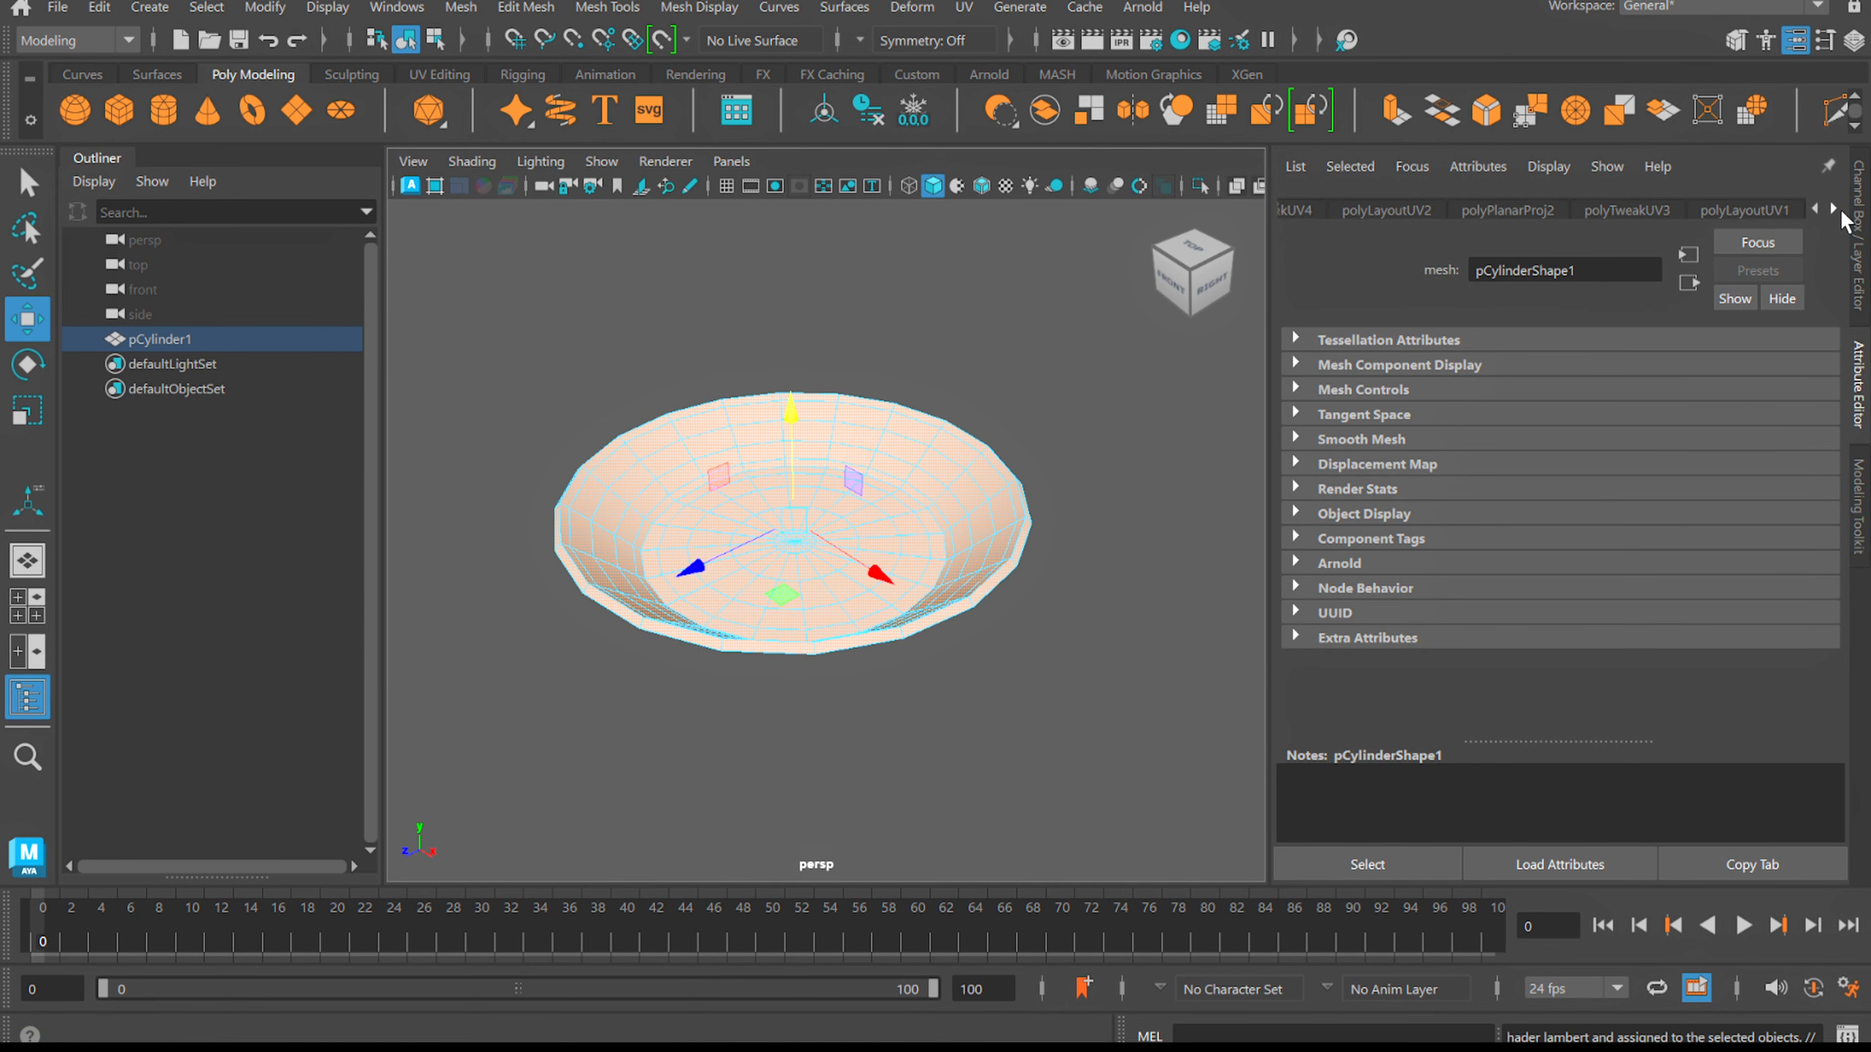
{"action": "left_click", "coordinate": [1834, 209]}
{"action": "left_click", "coordinate": [1834, 210]}
{"action": "left_click", "coordinate": [1834, 209]}
{"action": "left_click", "coordinate": [1833, 209]}
{"action": "left_click", "coordinate": [1834, 210]}
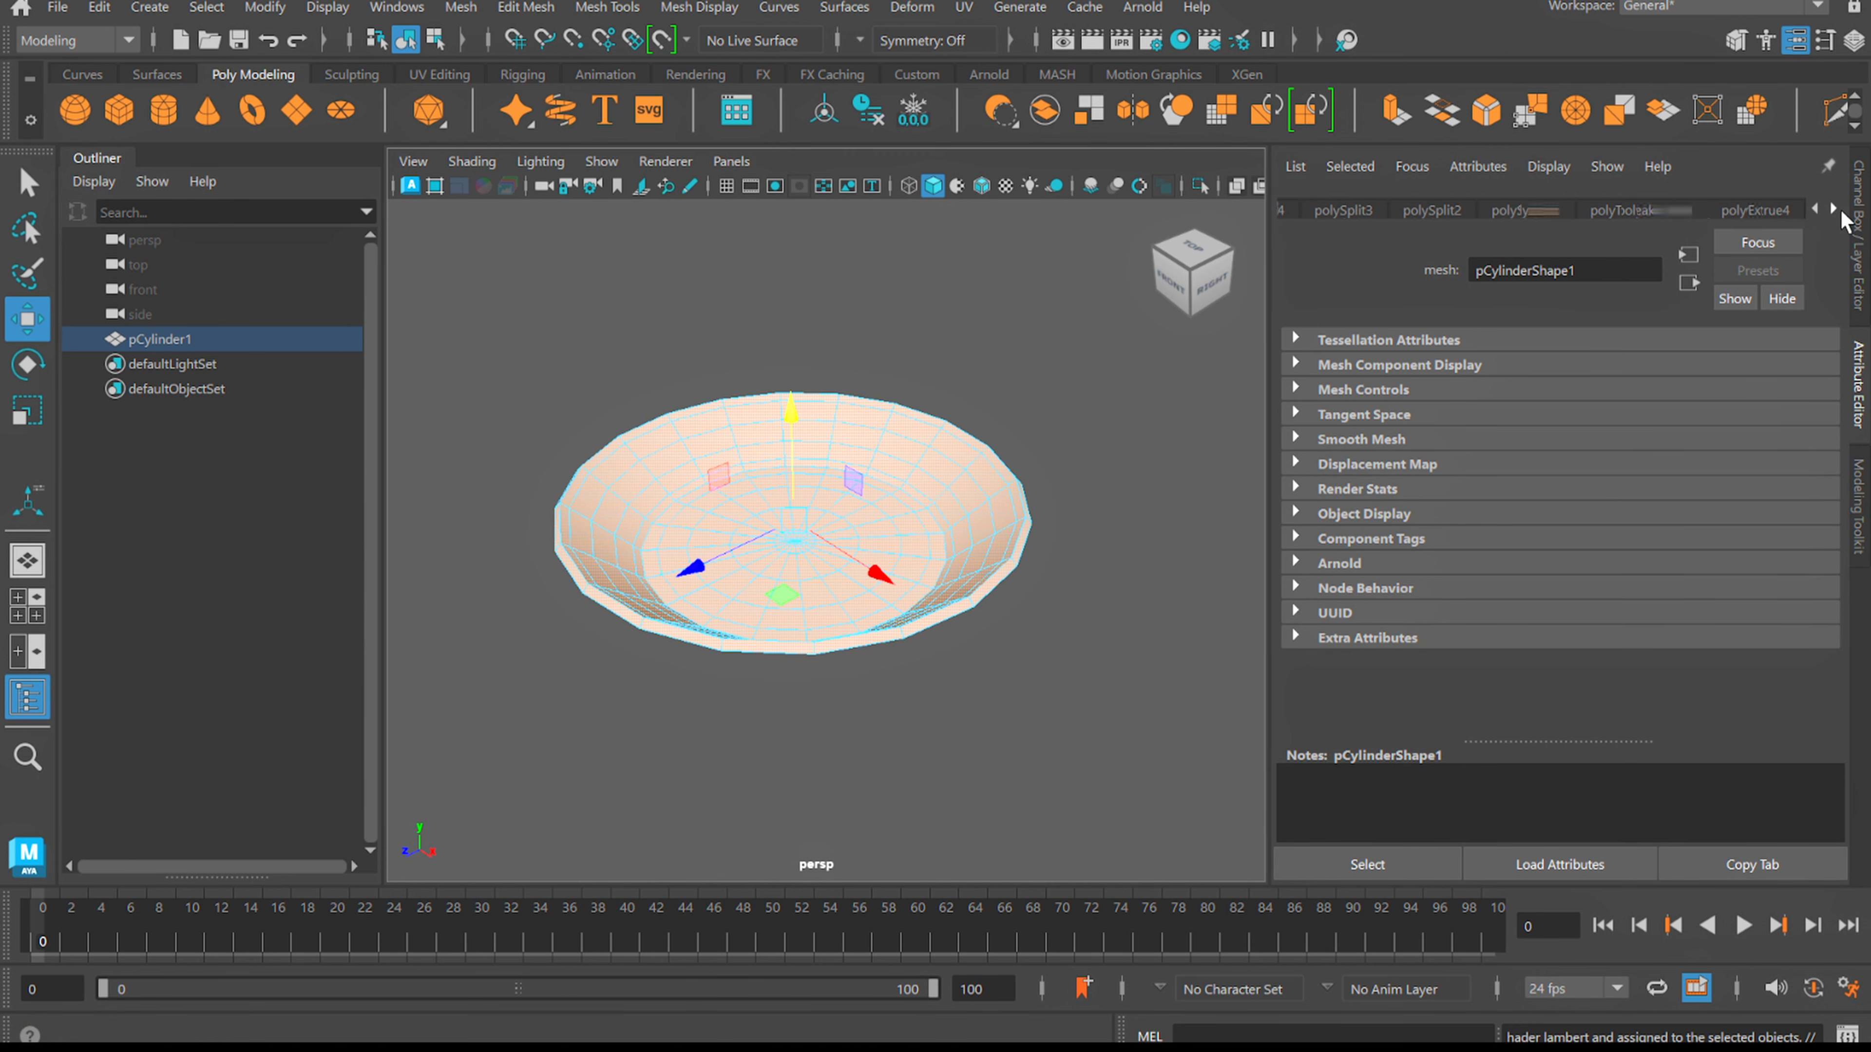
{"action": "left_click", "coordinate": [1834, 209]}
{"action": "left_click", "coordinate": [1833, 210]}
{"action": "left_click", "coordinate": [1834, 210]}
{"action": "left_click", "coordinate": [1834, 210]}
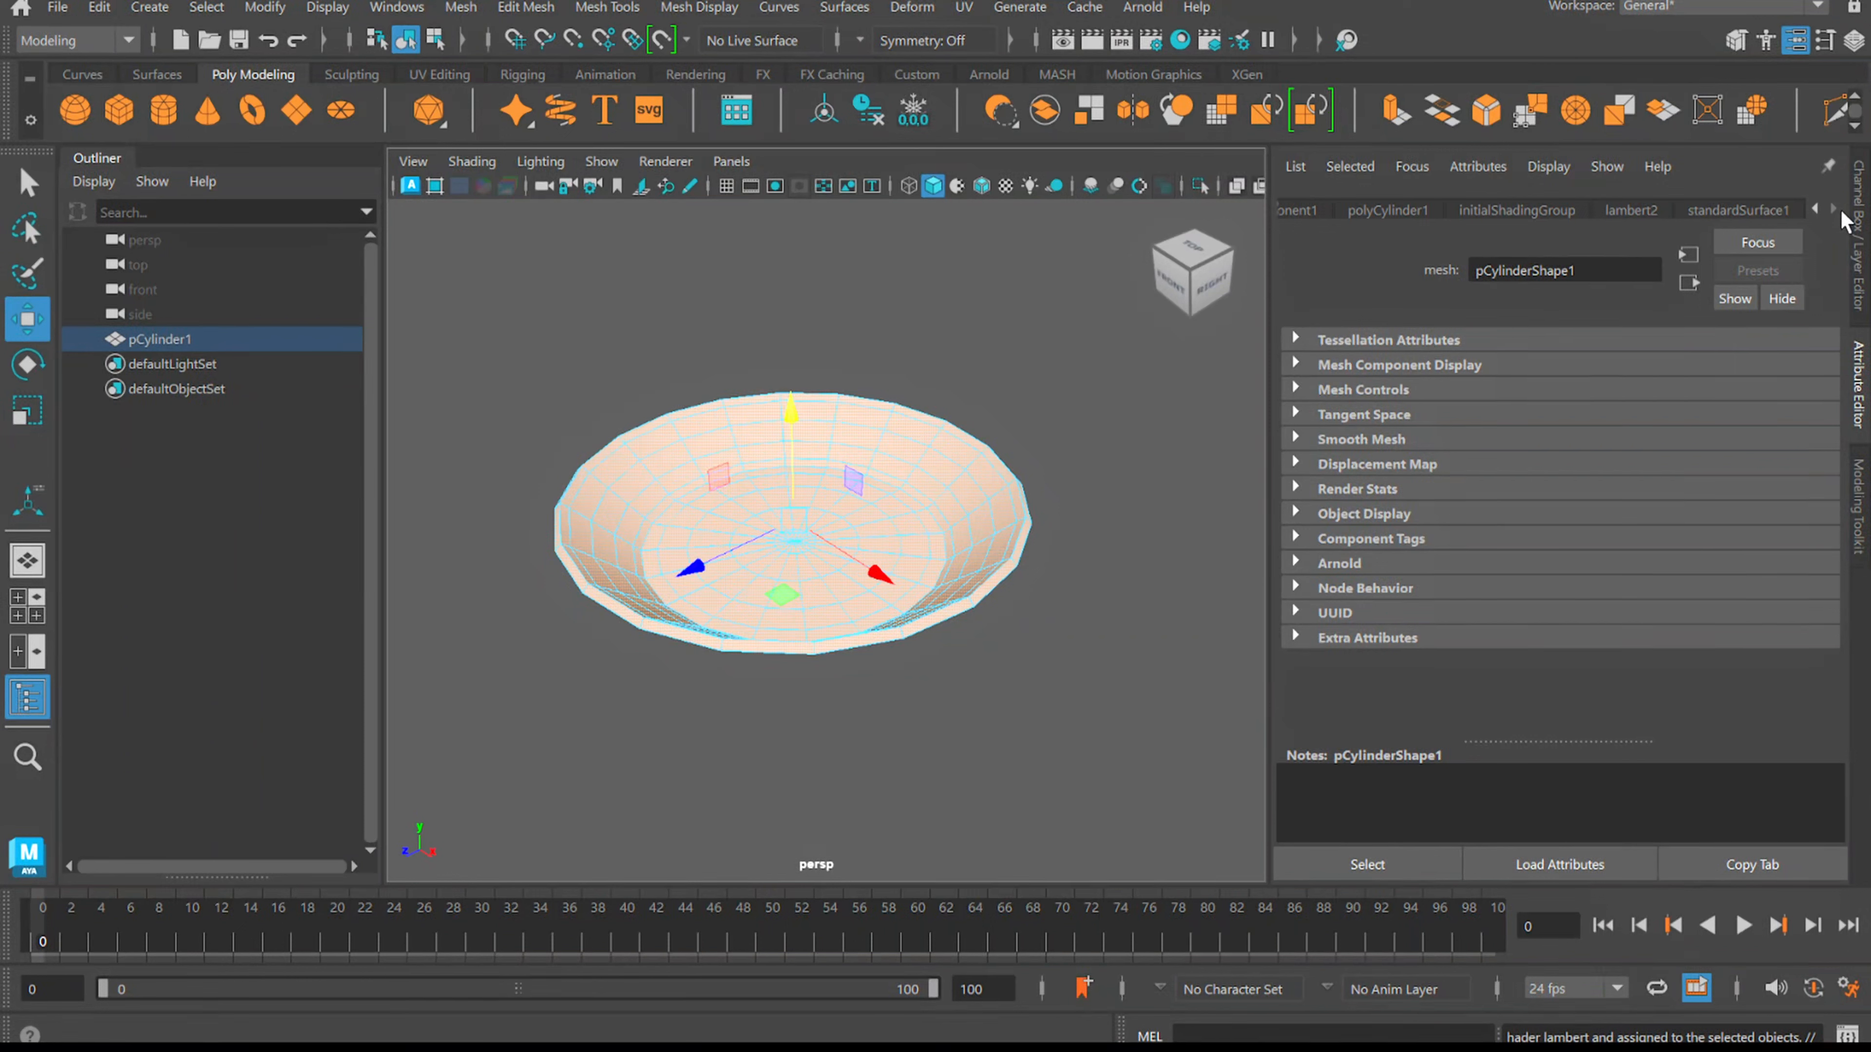
{"action": "left_click", "coordinate": [1633, 211]}
{"action": "double_click", "coordinate": [1503, 270]}
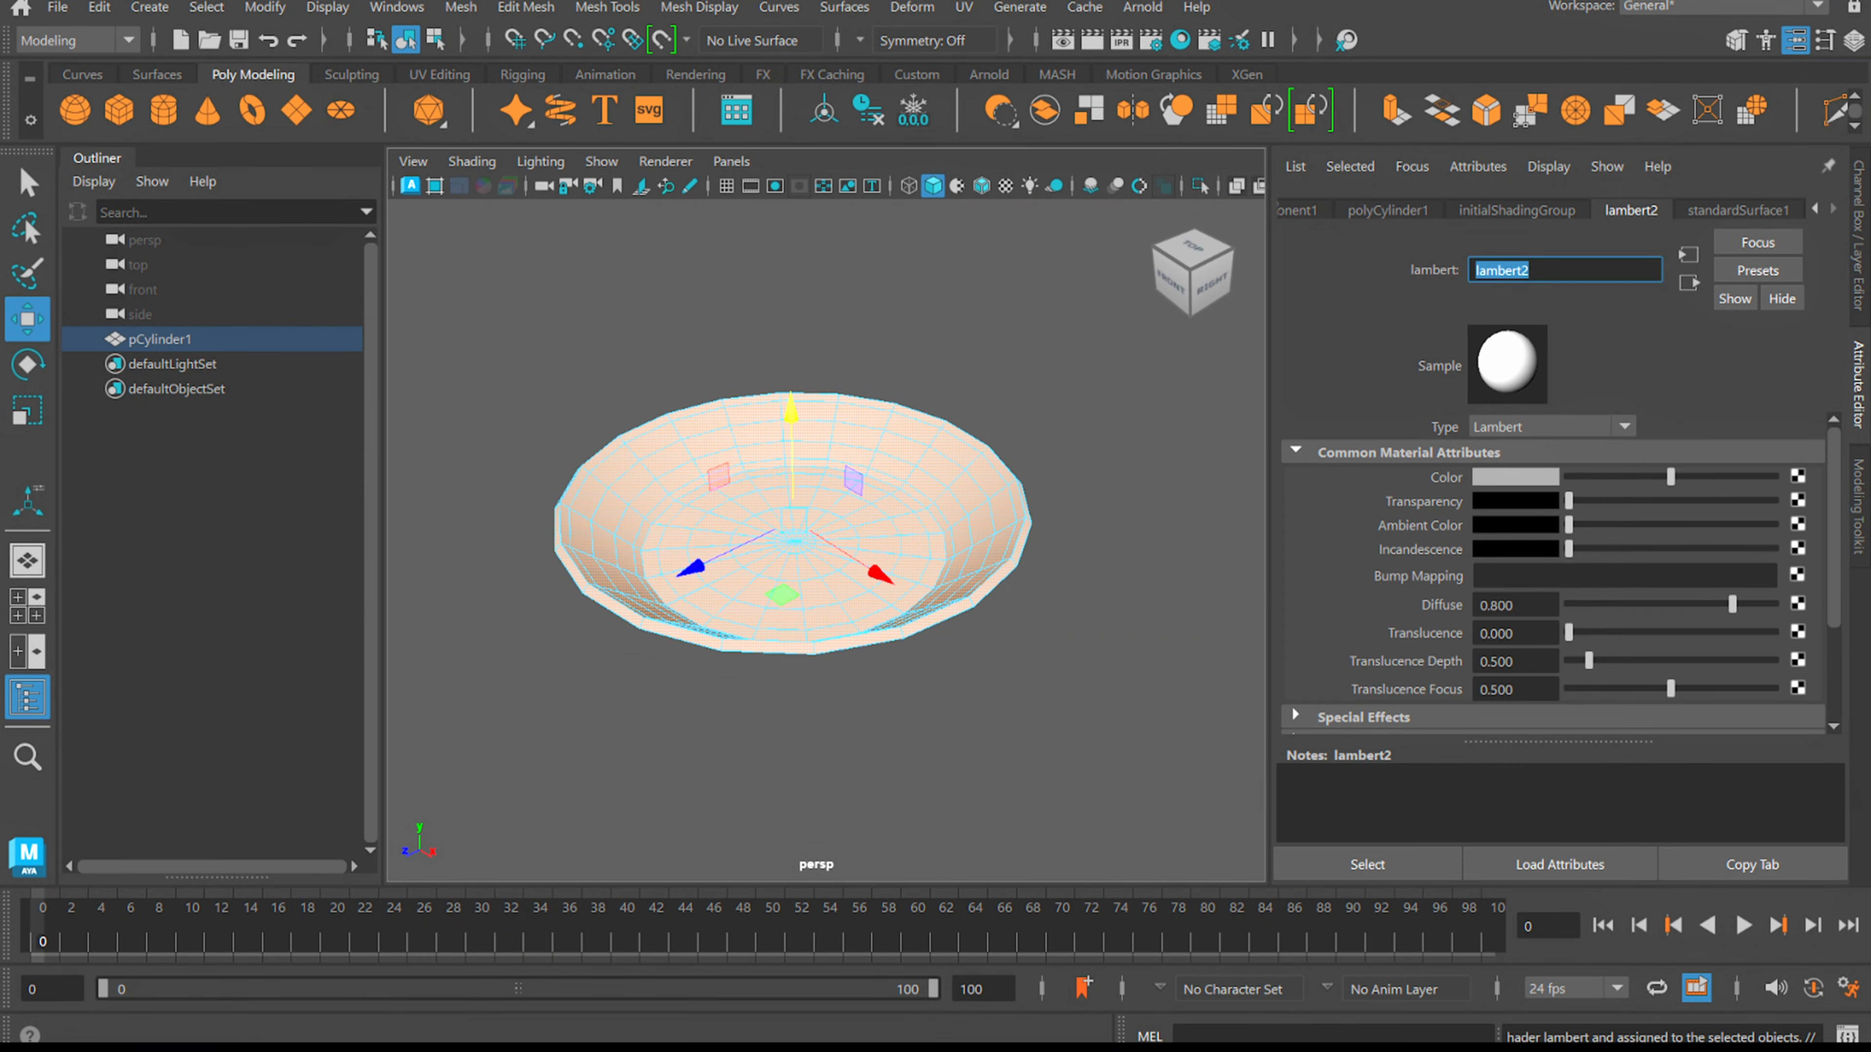
{"action": "key", "text": "BackSpace"}
{"action": "left_click", "coordinate": [1495, 479]}
{"action": "left_click", "coordinate": [1393, 415]}
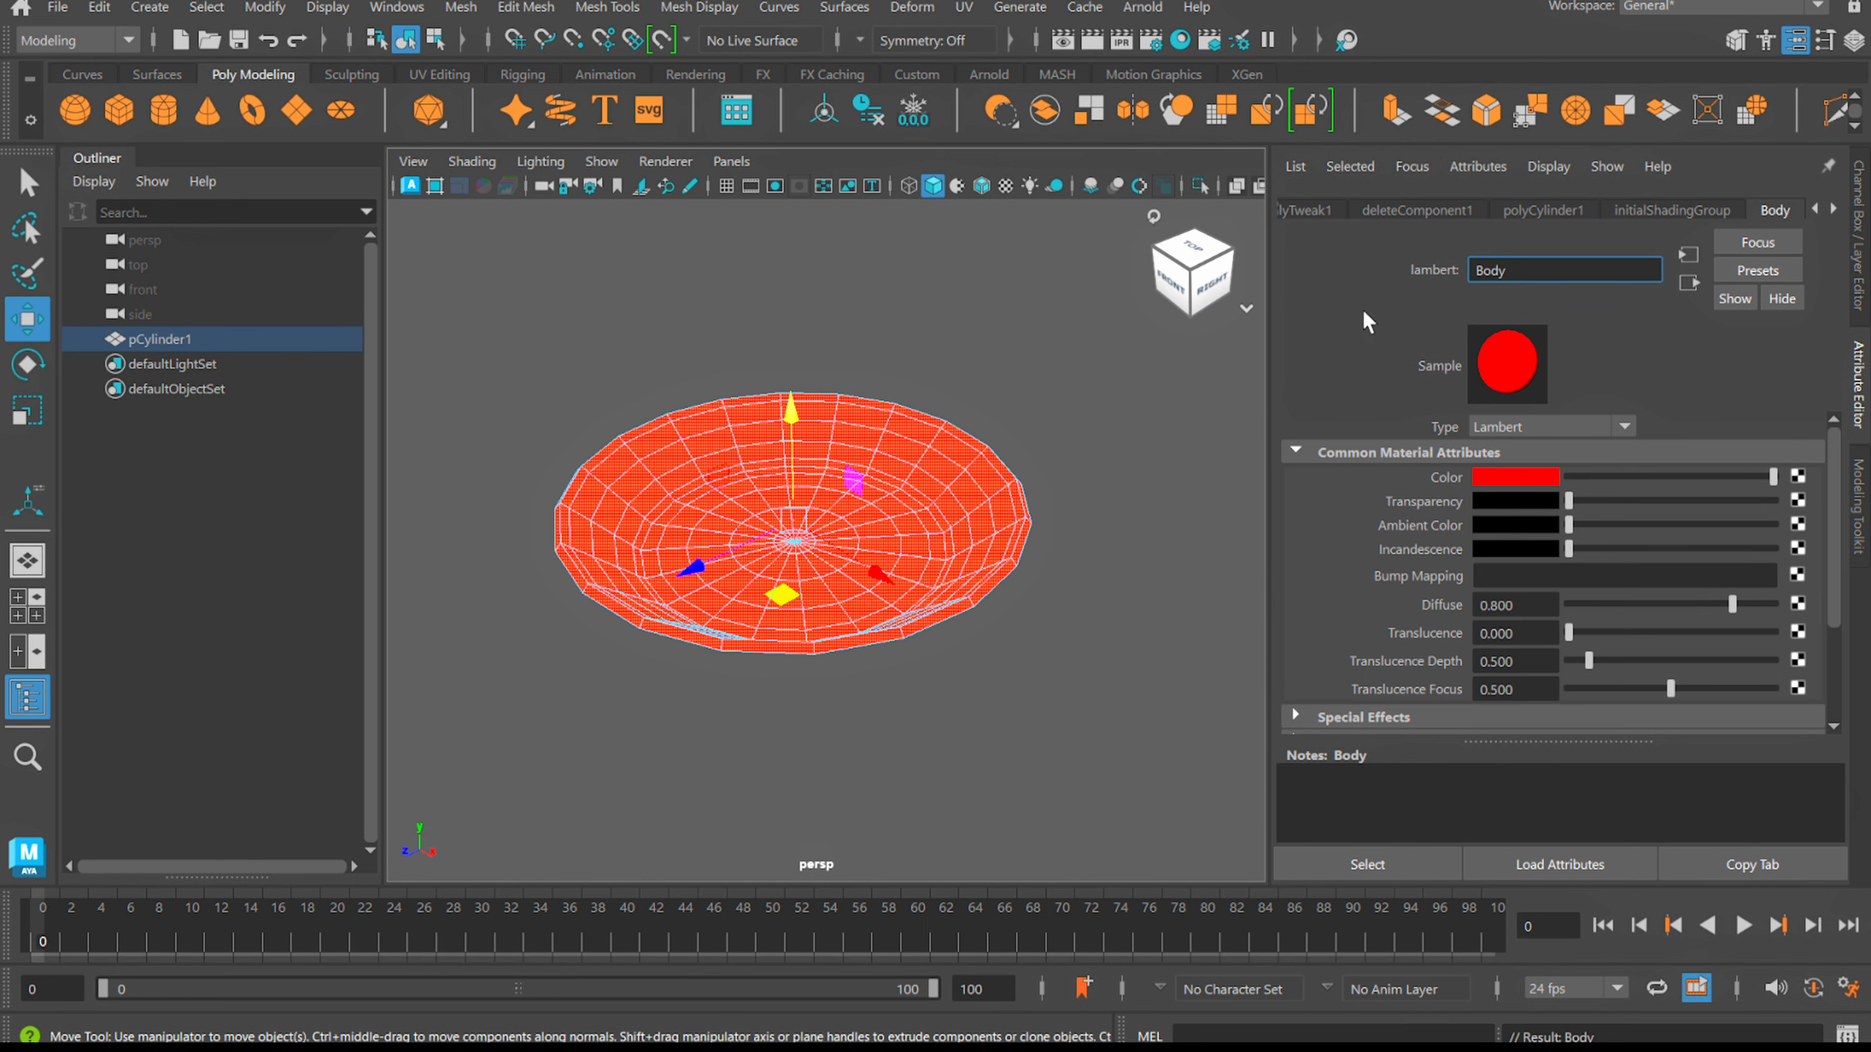
{"action": "left_click", "coordinate": [1859, 382]}
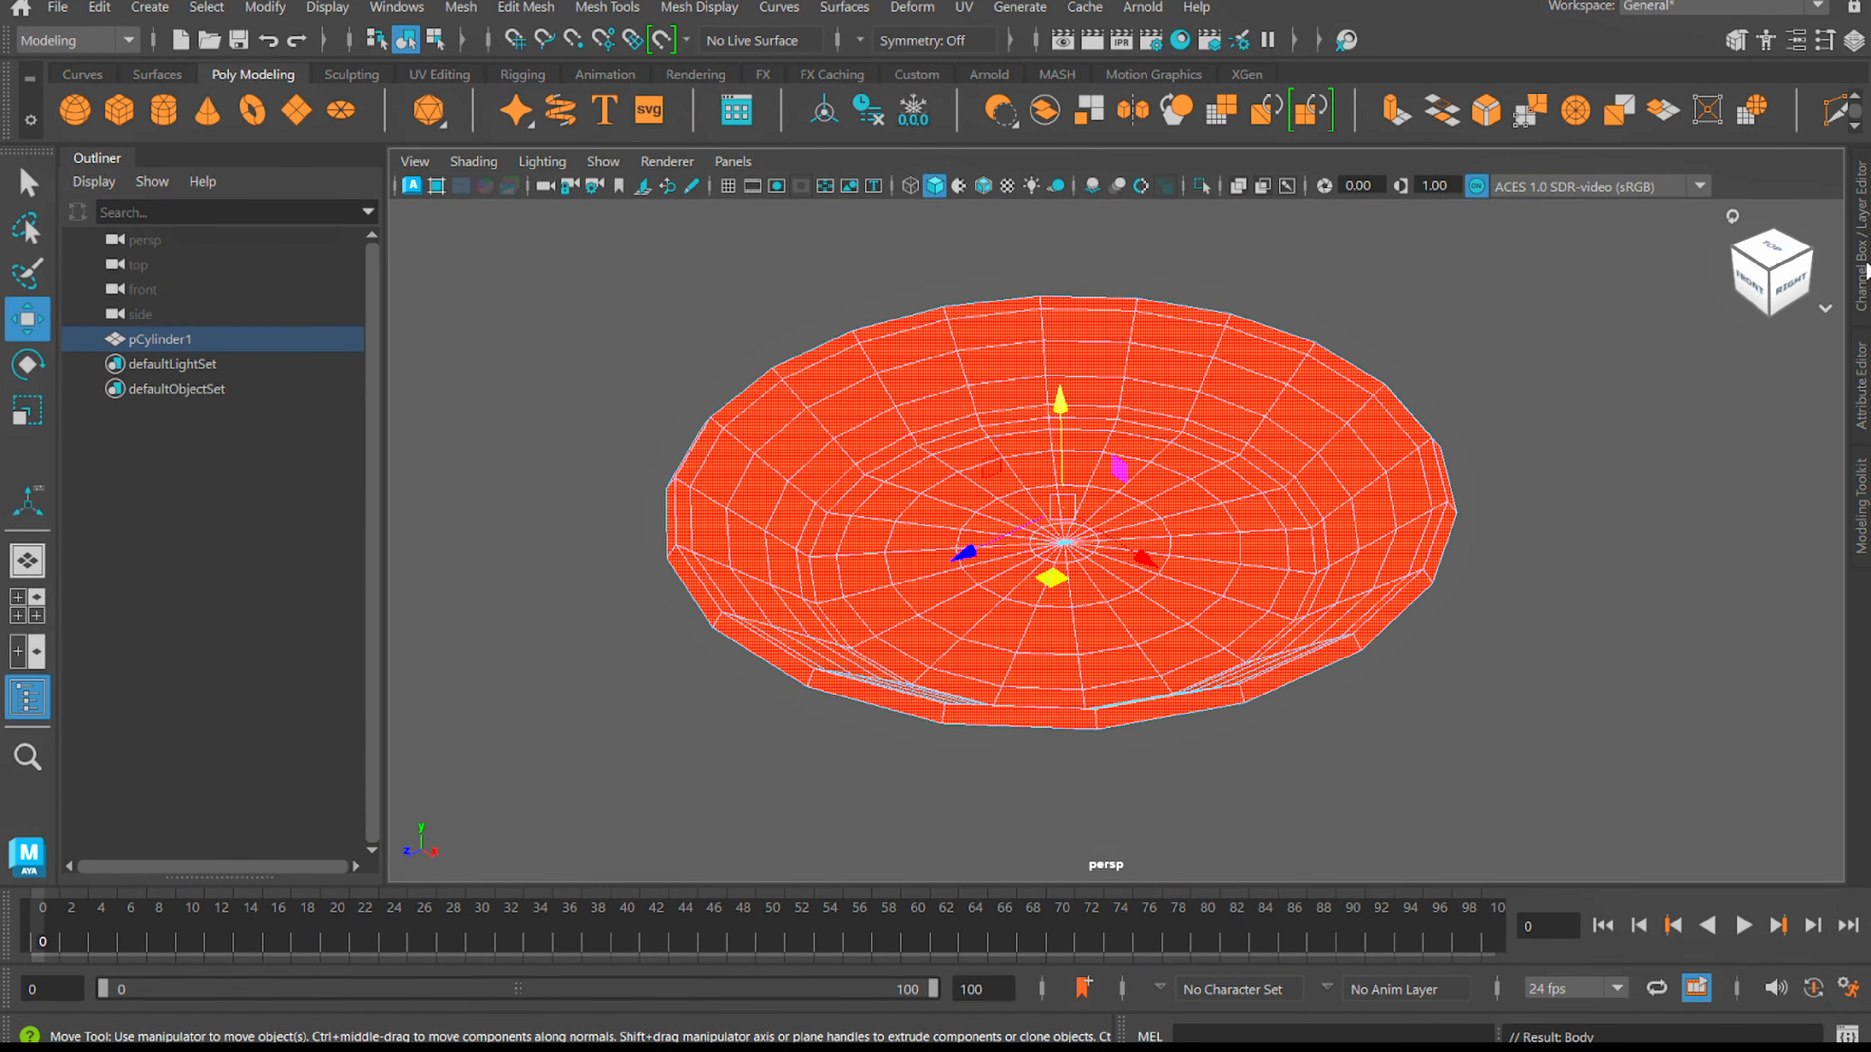
{"action": "left_click", "coordinate": [1861, 273]}
{"action": "left_click", "coordinate": [1859, 376]}
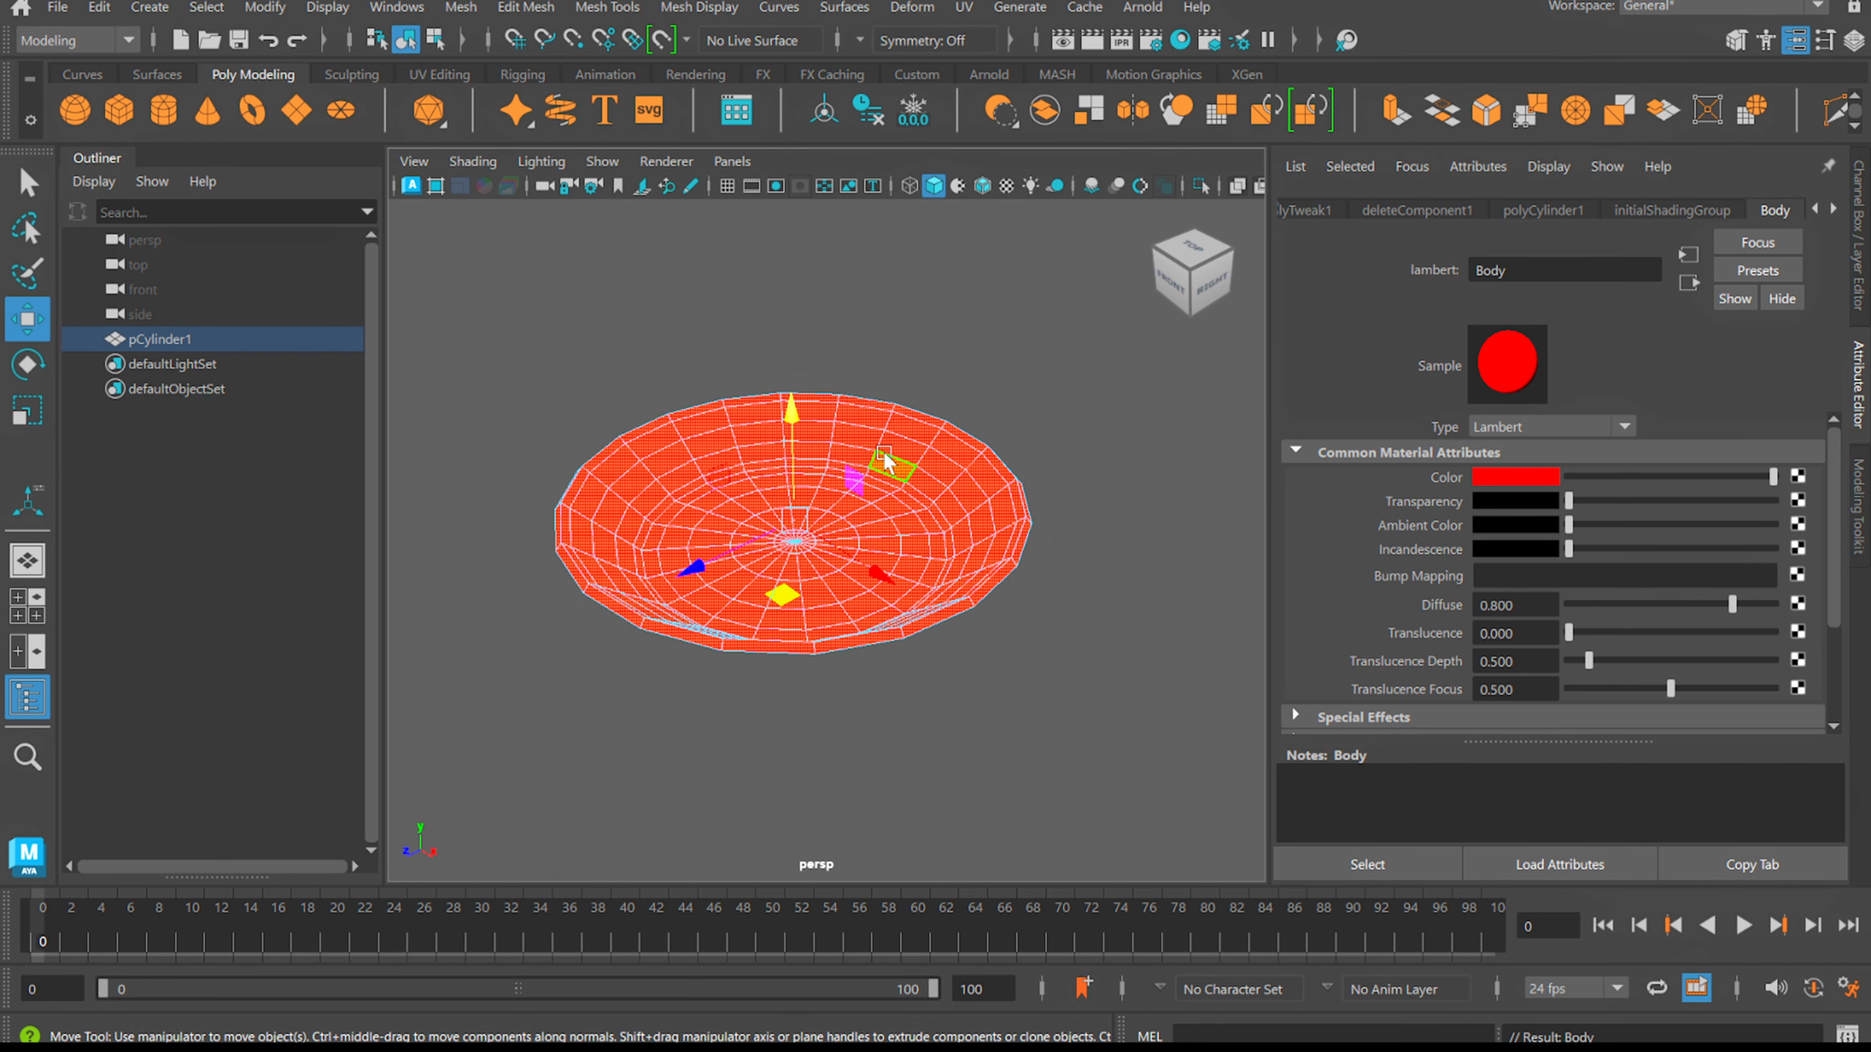
In the front view, select two separate horizontal face loops on the outer wall, one below the rim and one near the base
{"action": "key", "text": "space"}
{"action": "key", "text": "space"}
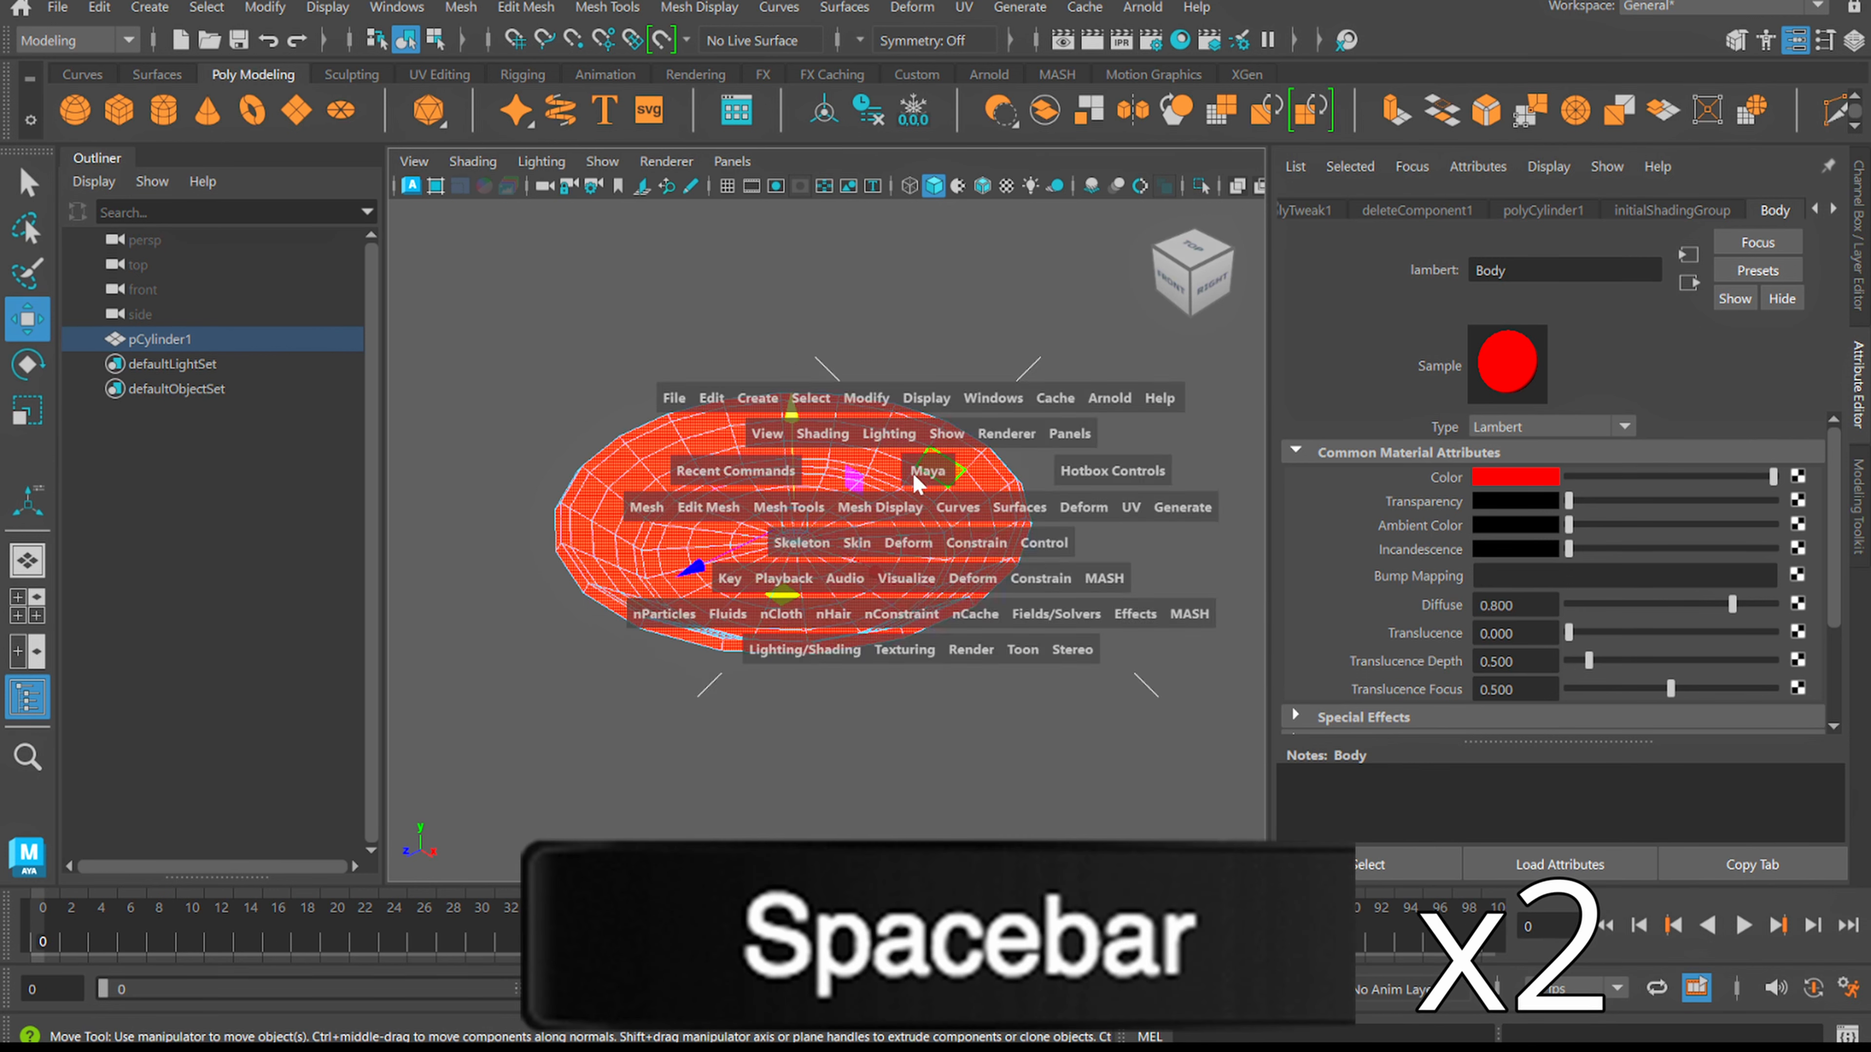
{"action": "key", "text": "space"}
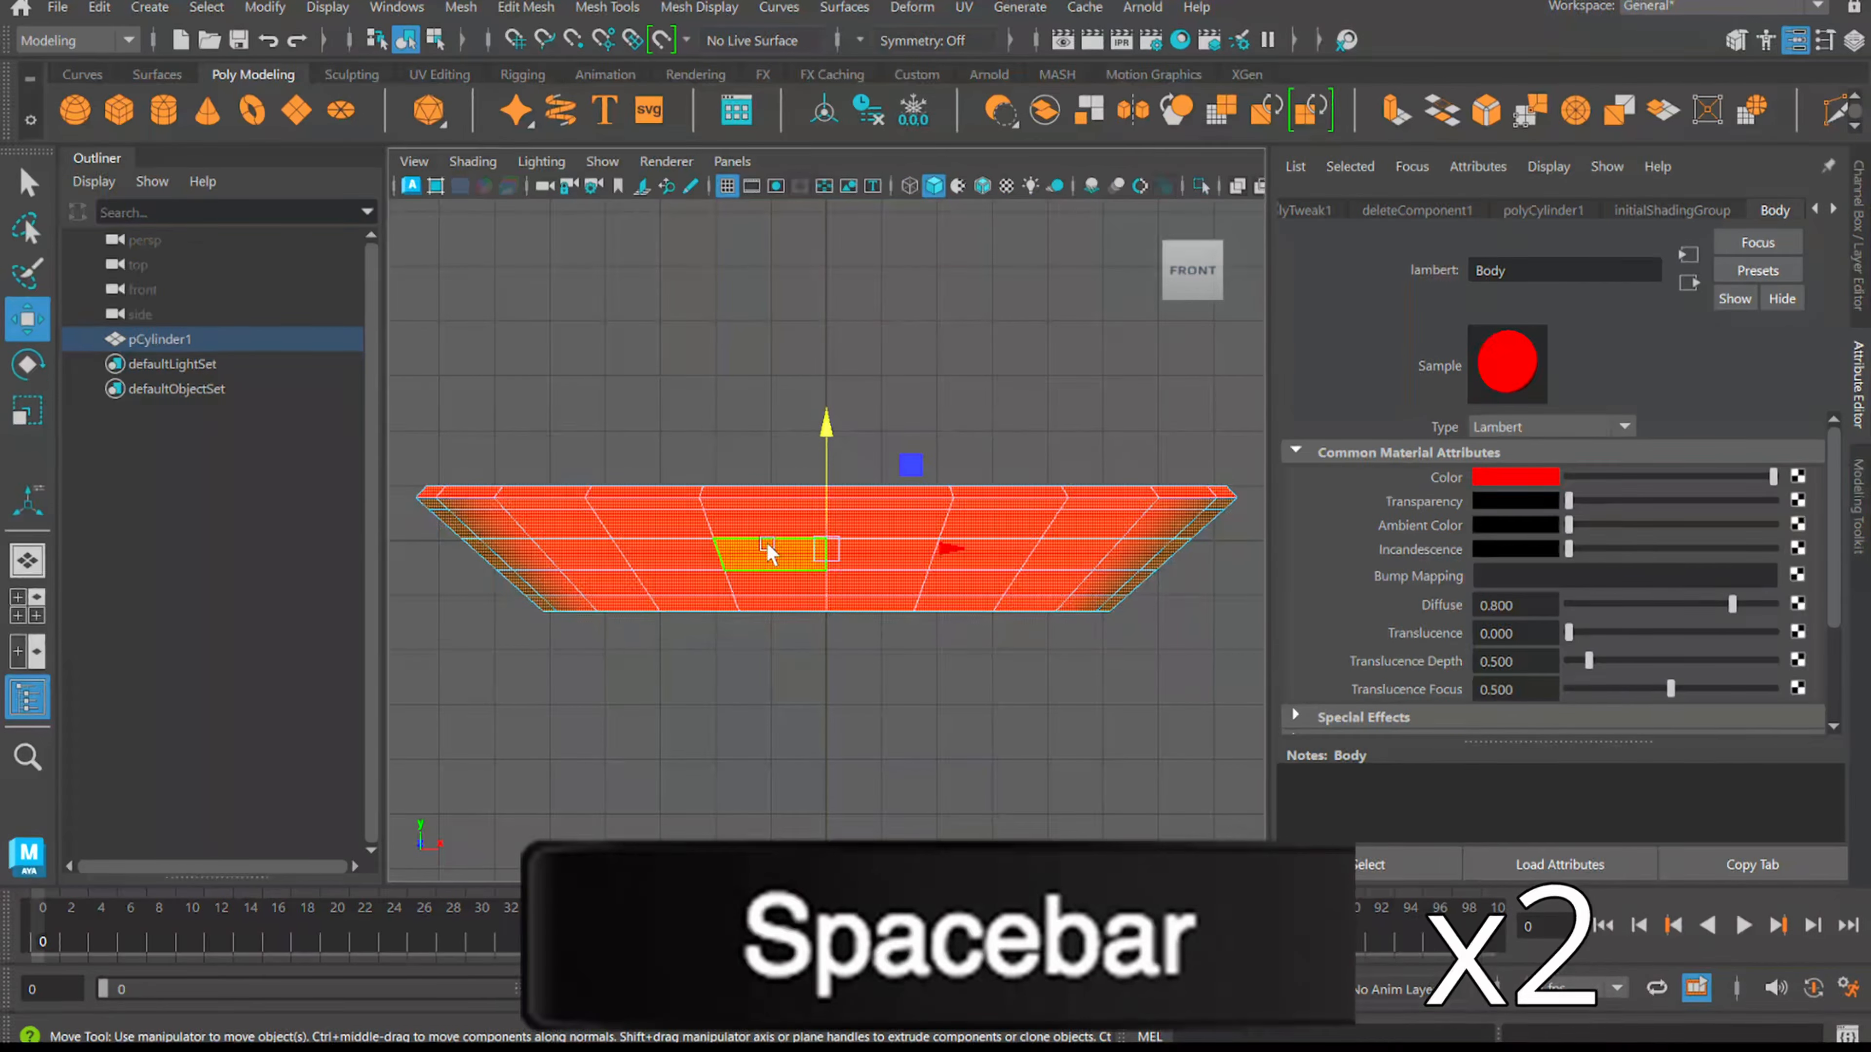
{"action": "right_click_drag", "start_coordinate": [774, 510], "coordinate": [791, 447]}
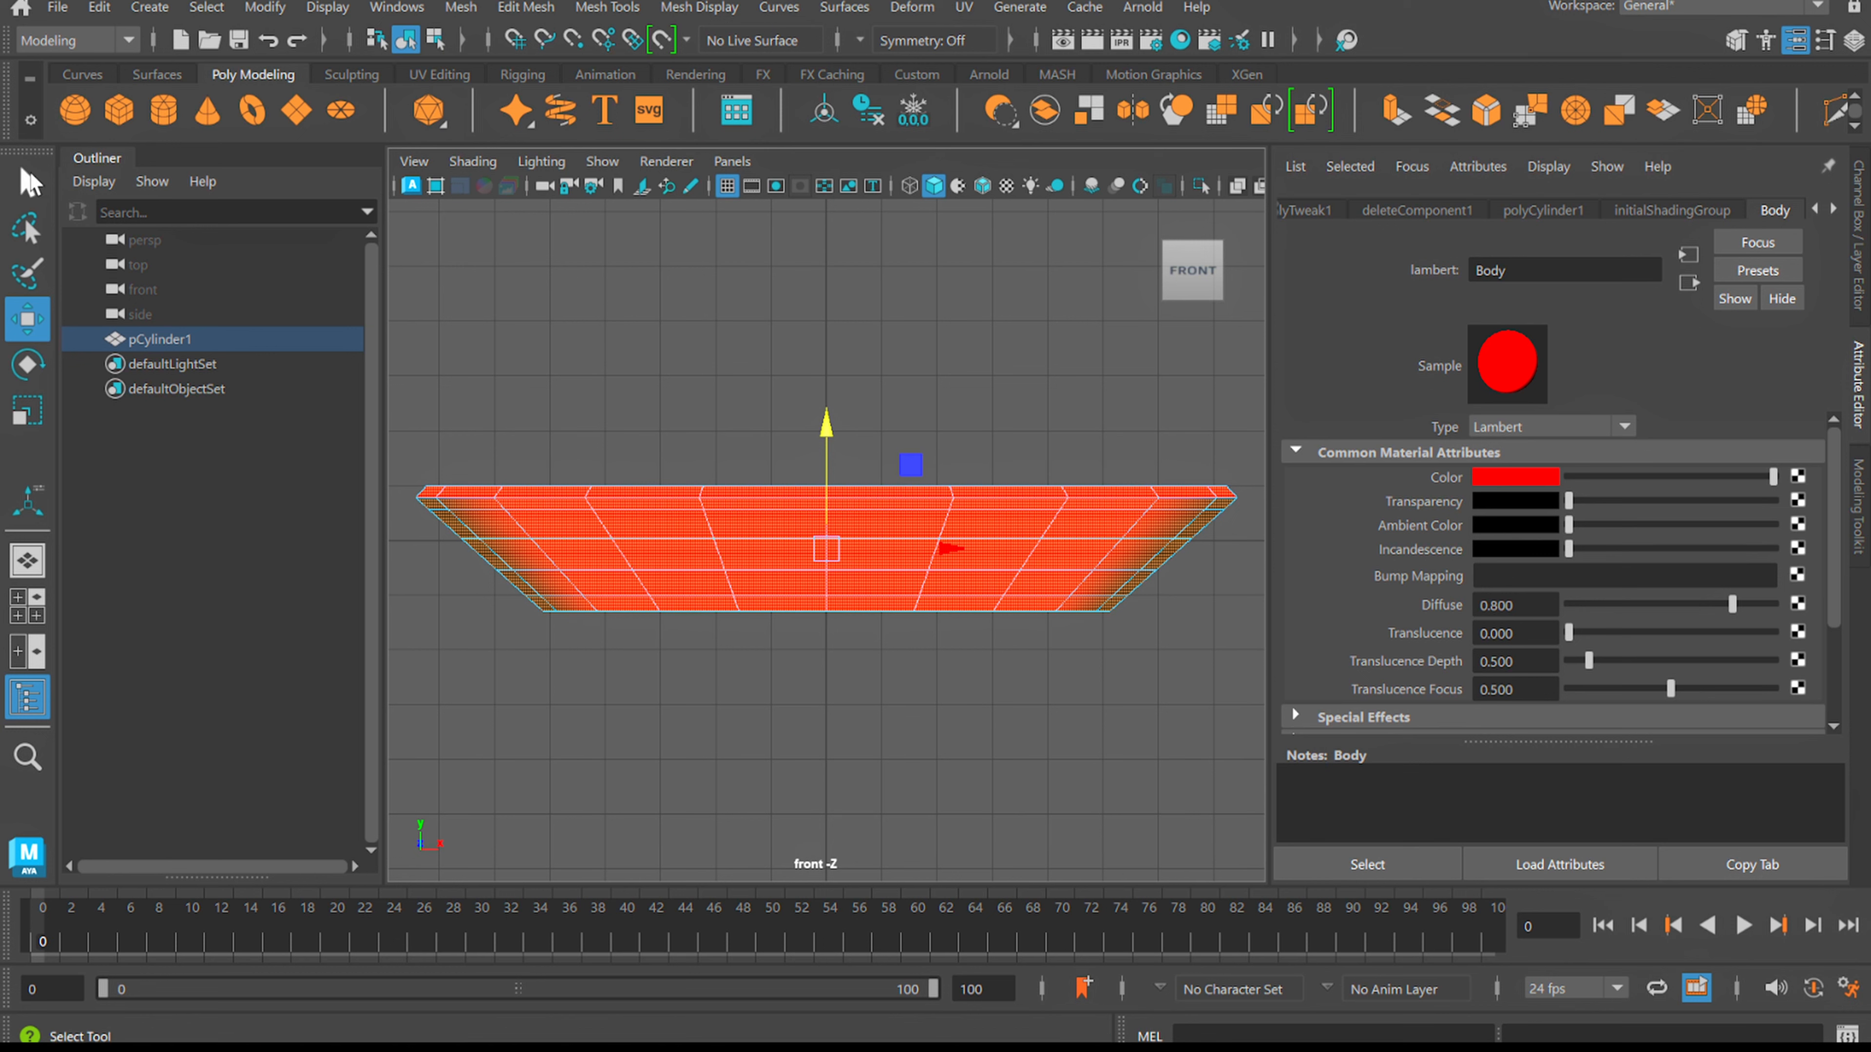
{"action": "left_click", "coordinate": [22, 170]}
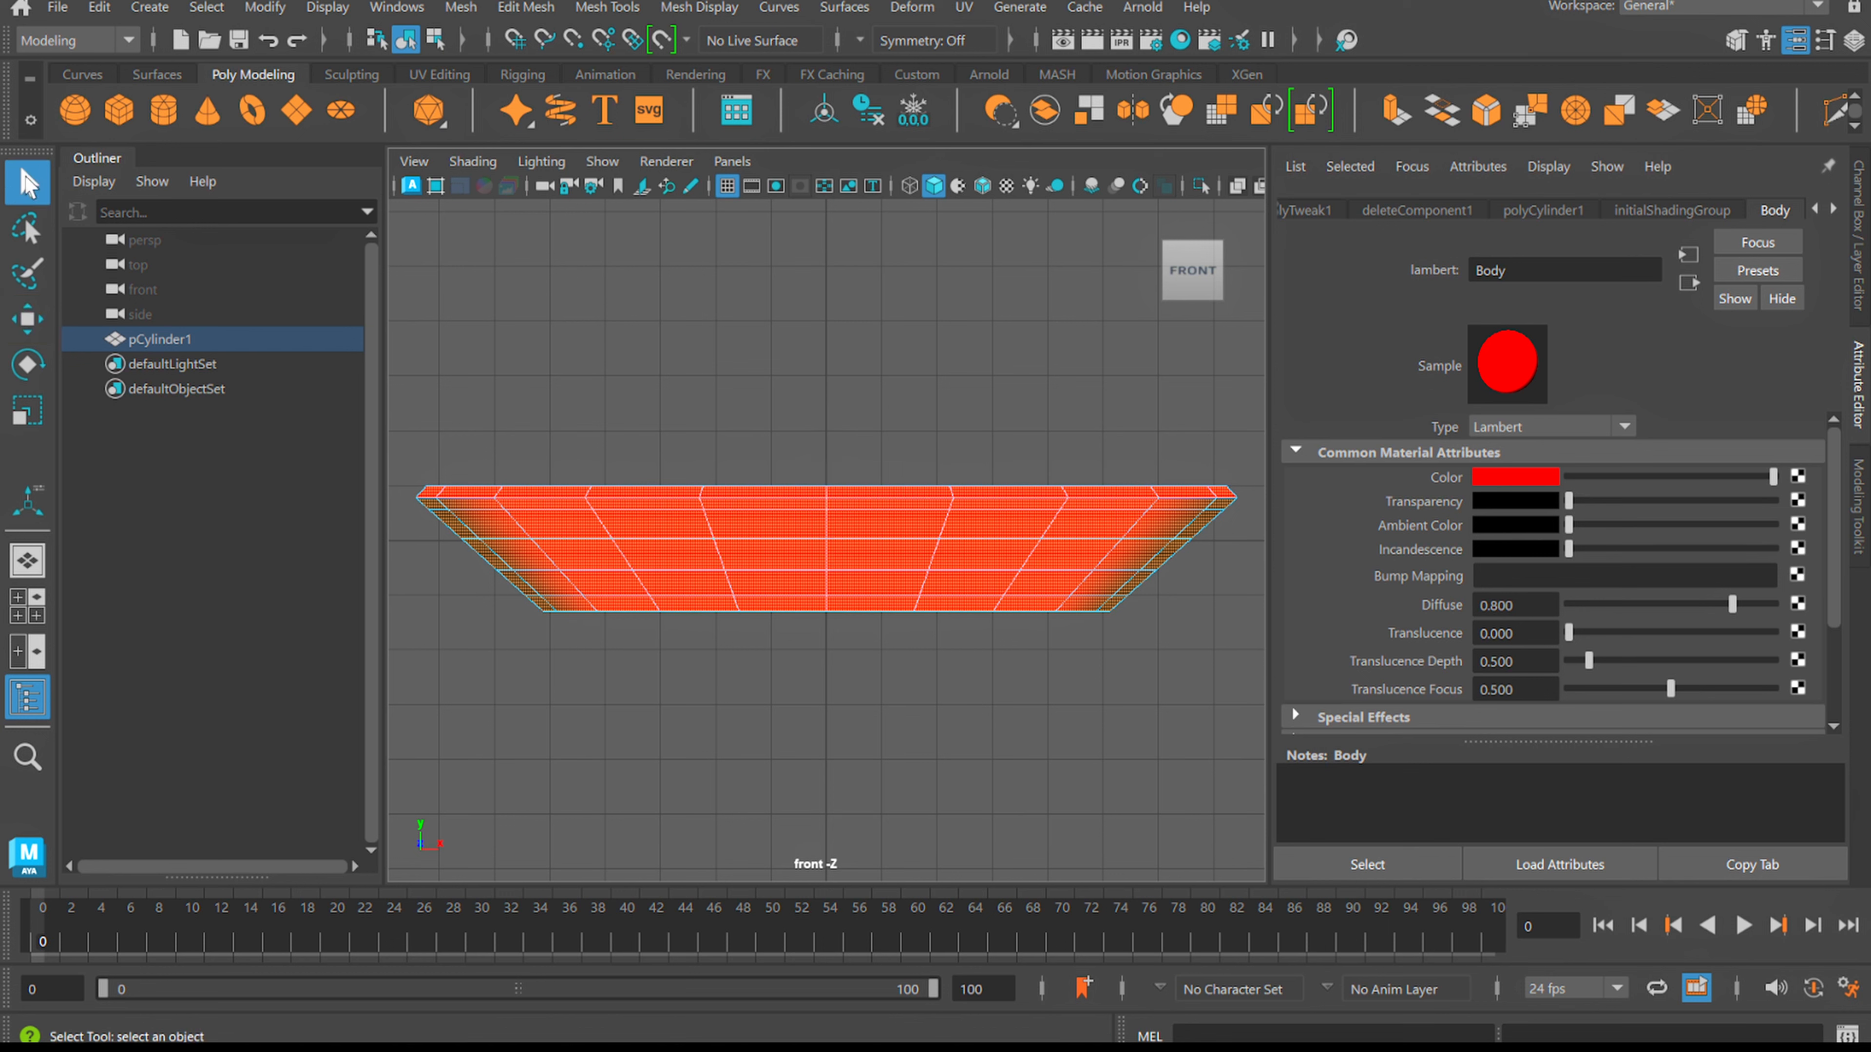
{"action": "left_click", "coordinate": [661, 518]}
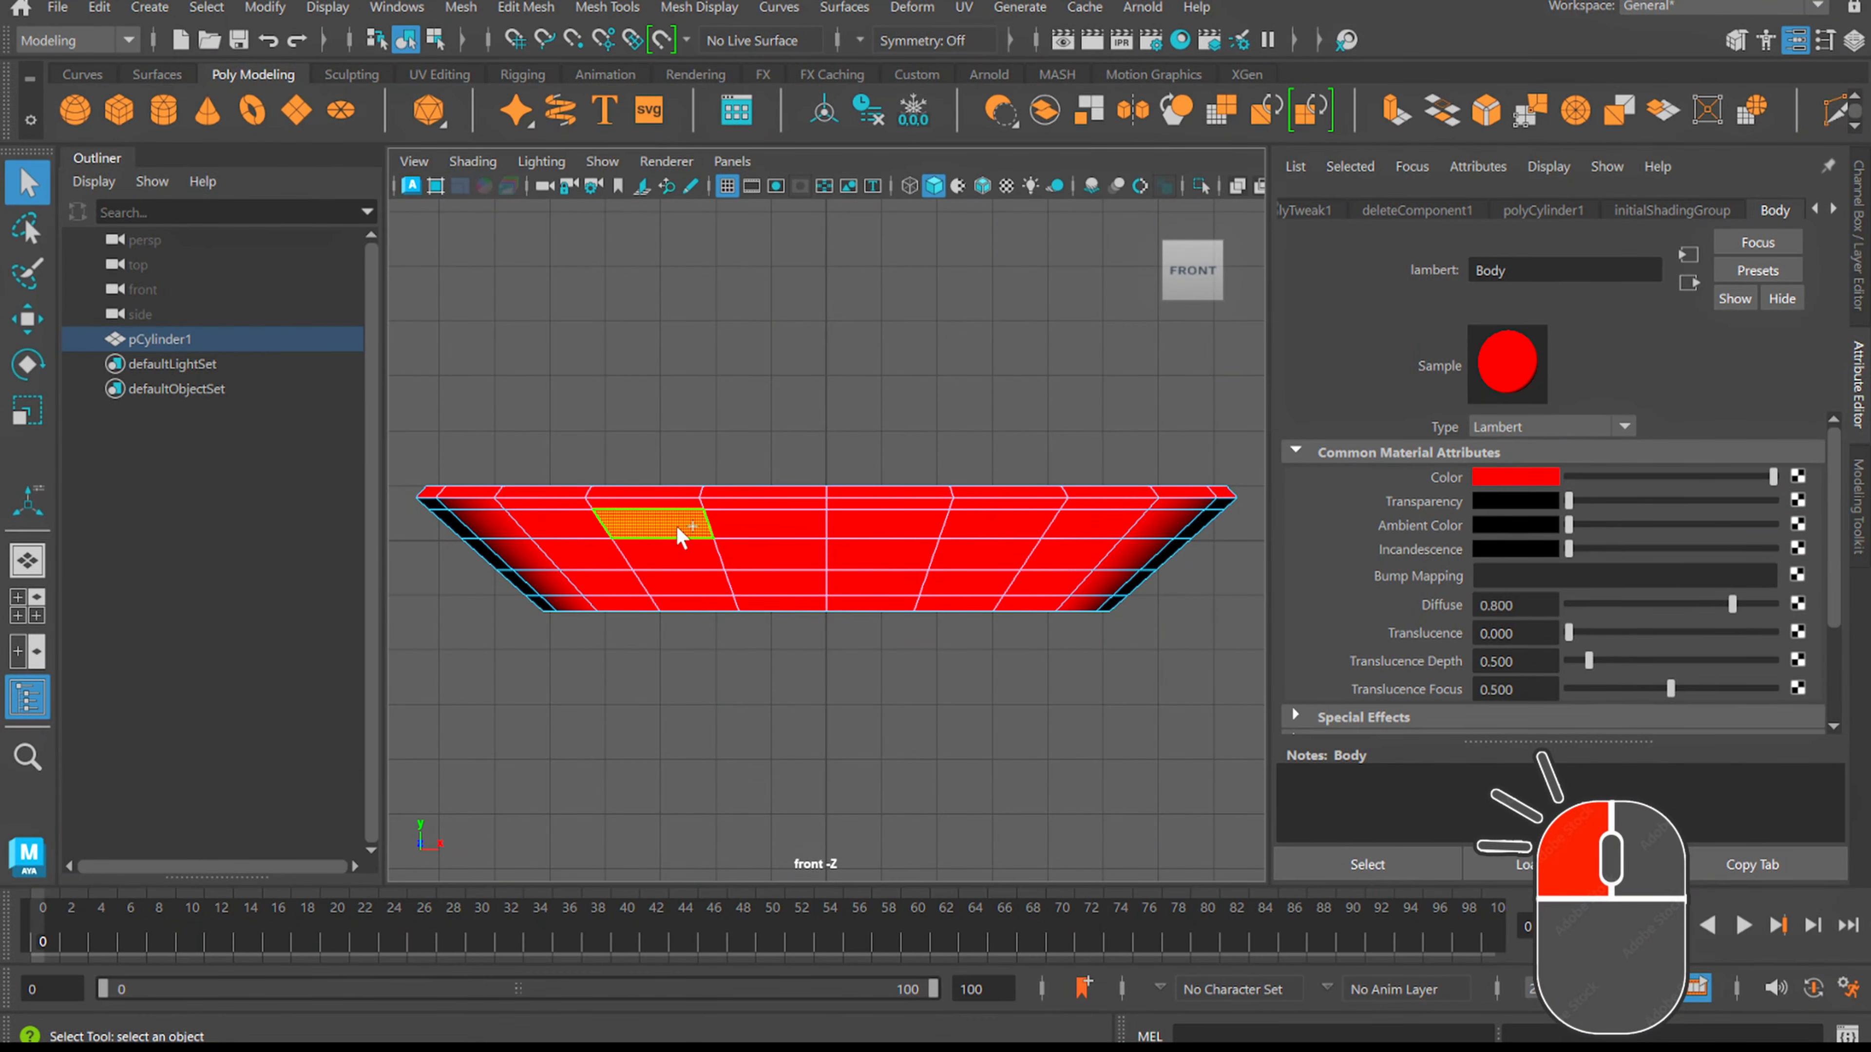
{"action": "double_click", "coordinate": [762, 520], "text": "shift"}
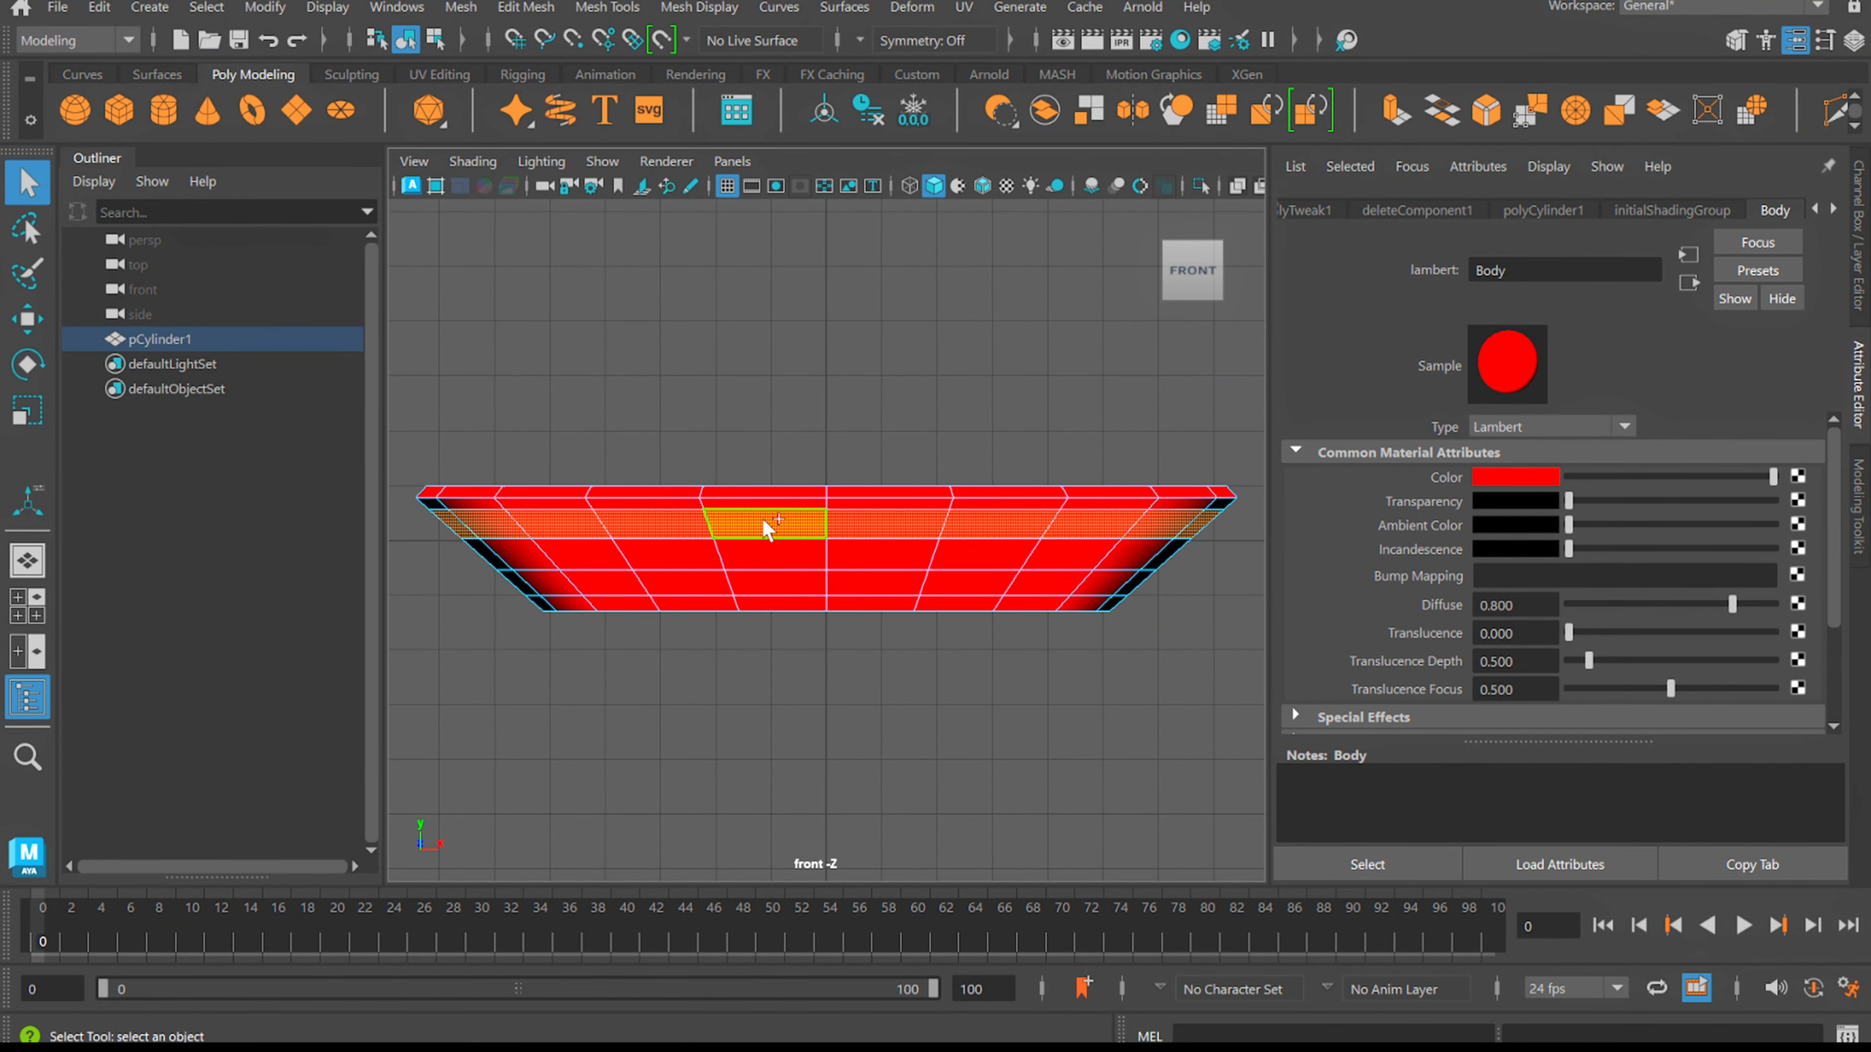
{"action": "left_click", "coordinate": [692, 587], "text": "shift"}
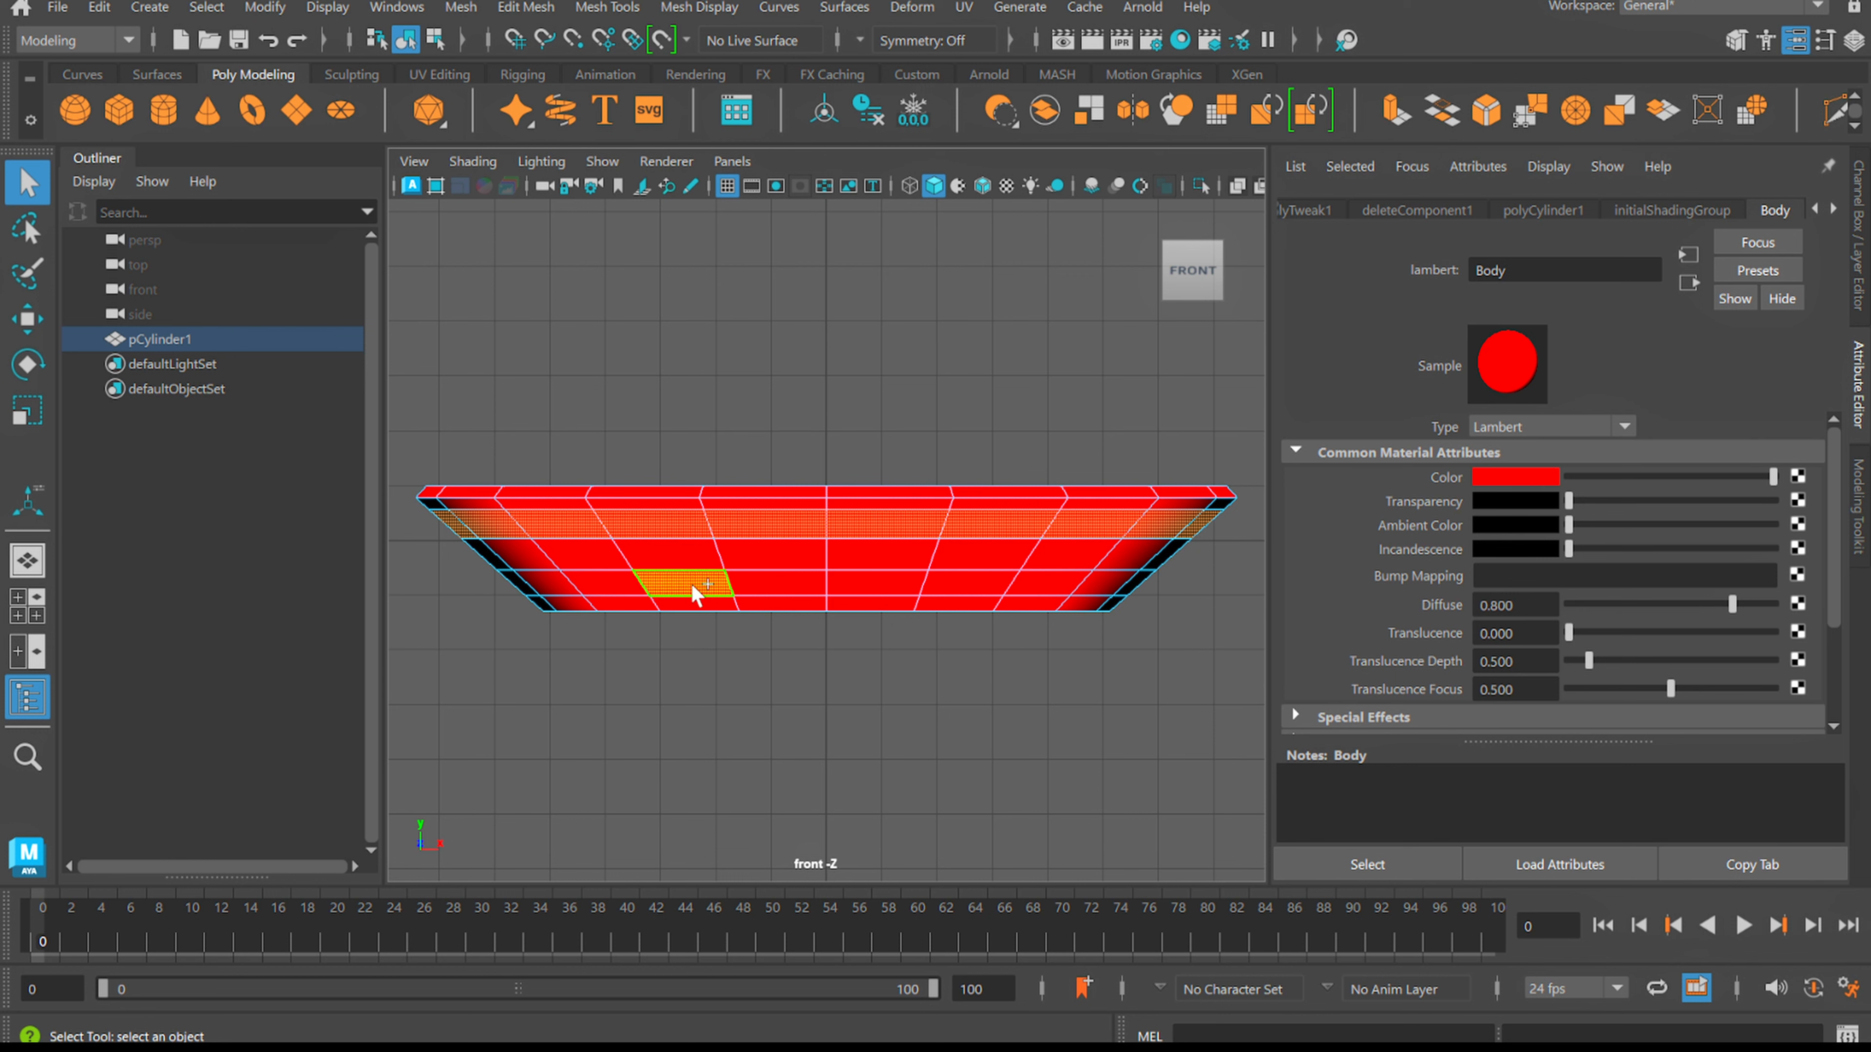
{"action": "double_click", "coordinate": [777, 588], "text": "shift"}
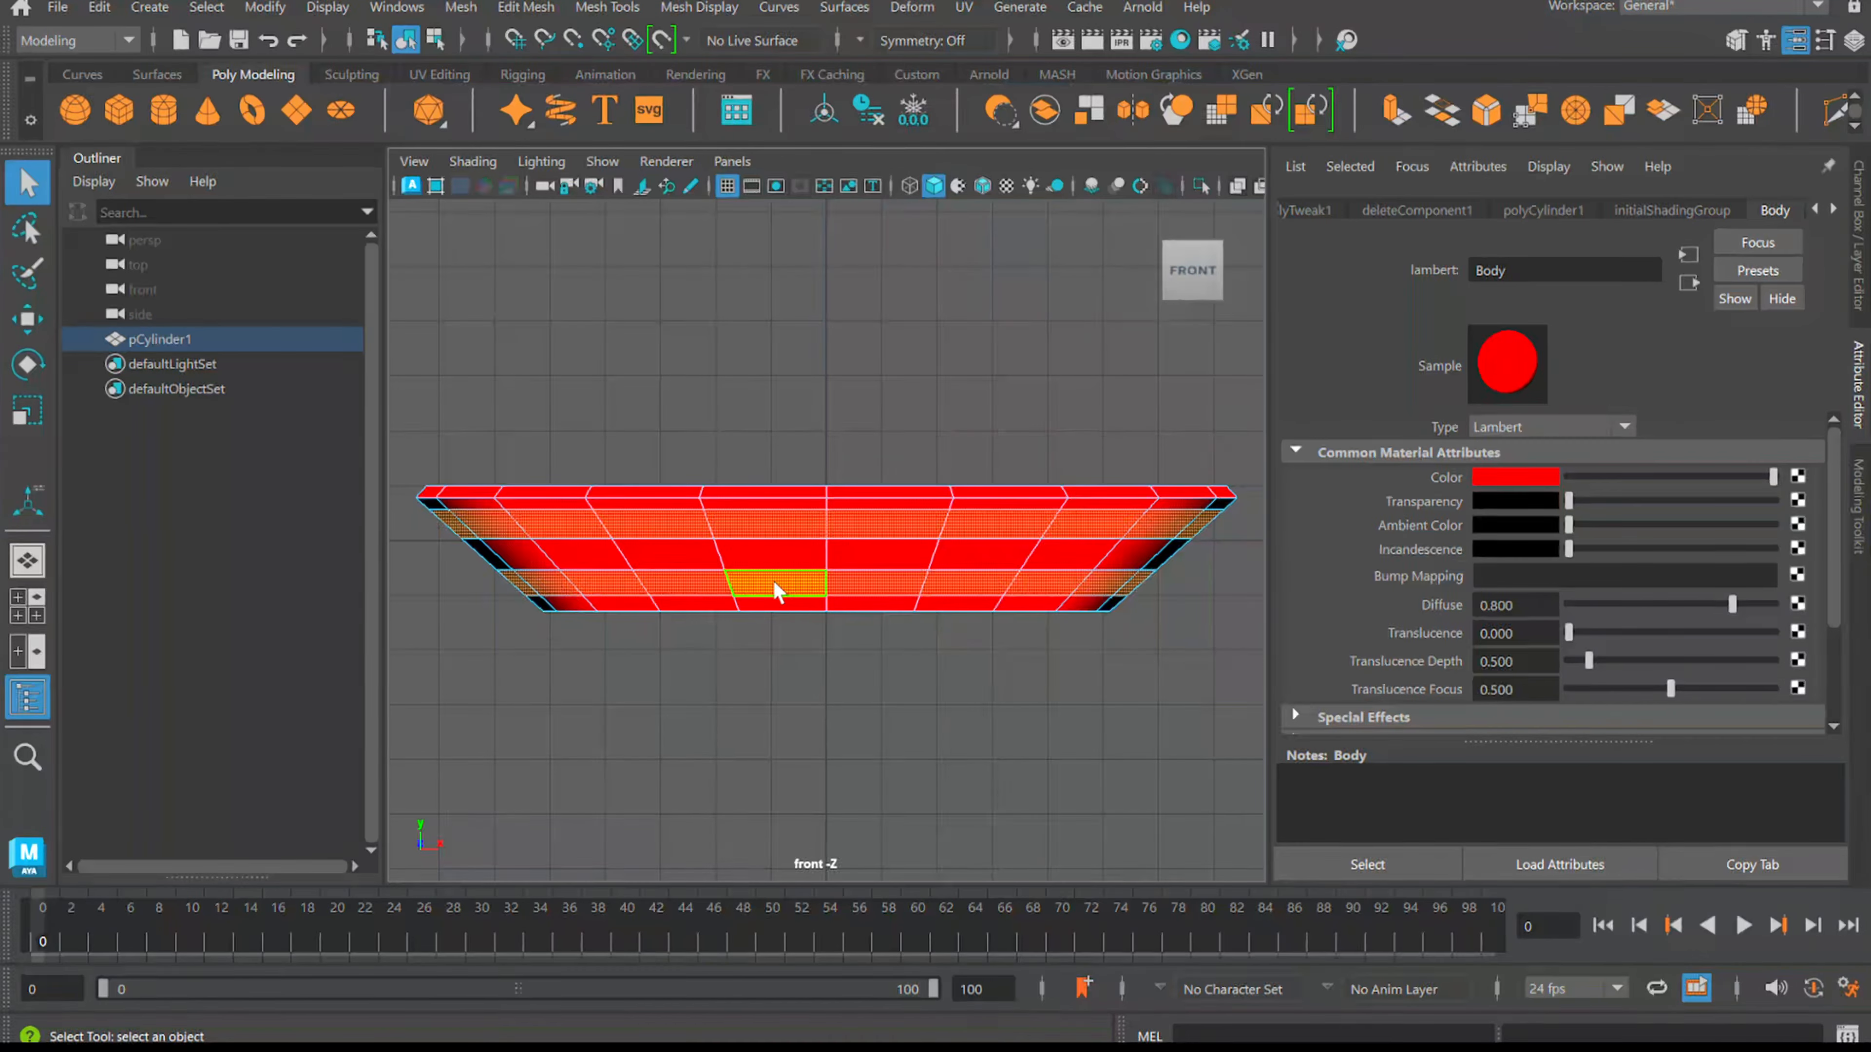
In the perspective view, add the wide face loop on the inner wall and the narrow loop near its base to the selection
{"action": "key", "text": "space"}
{"action": "key", "text": "space"}
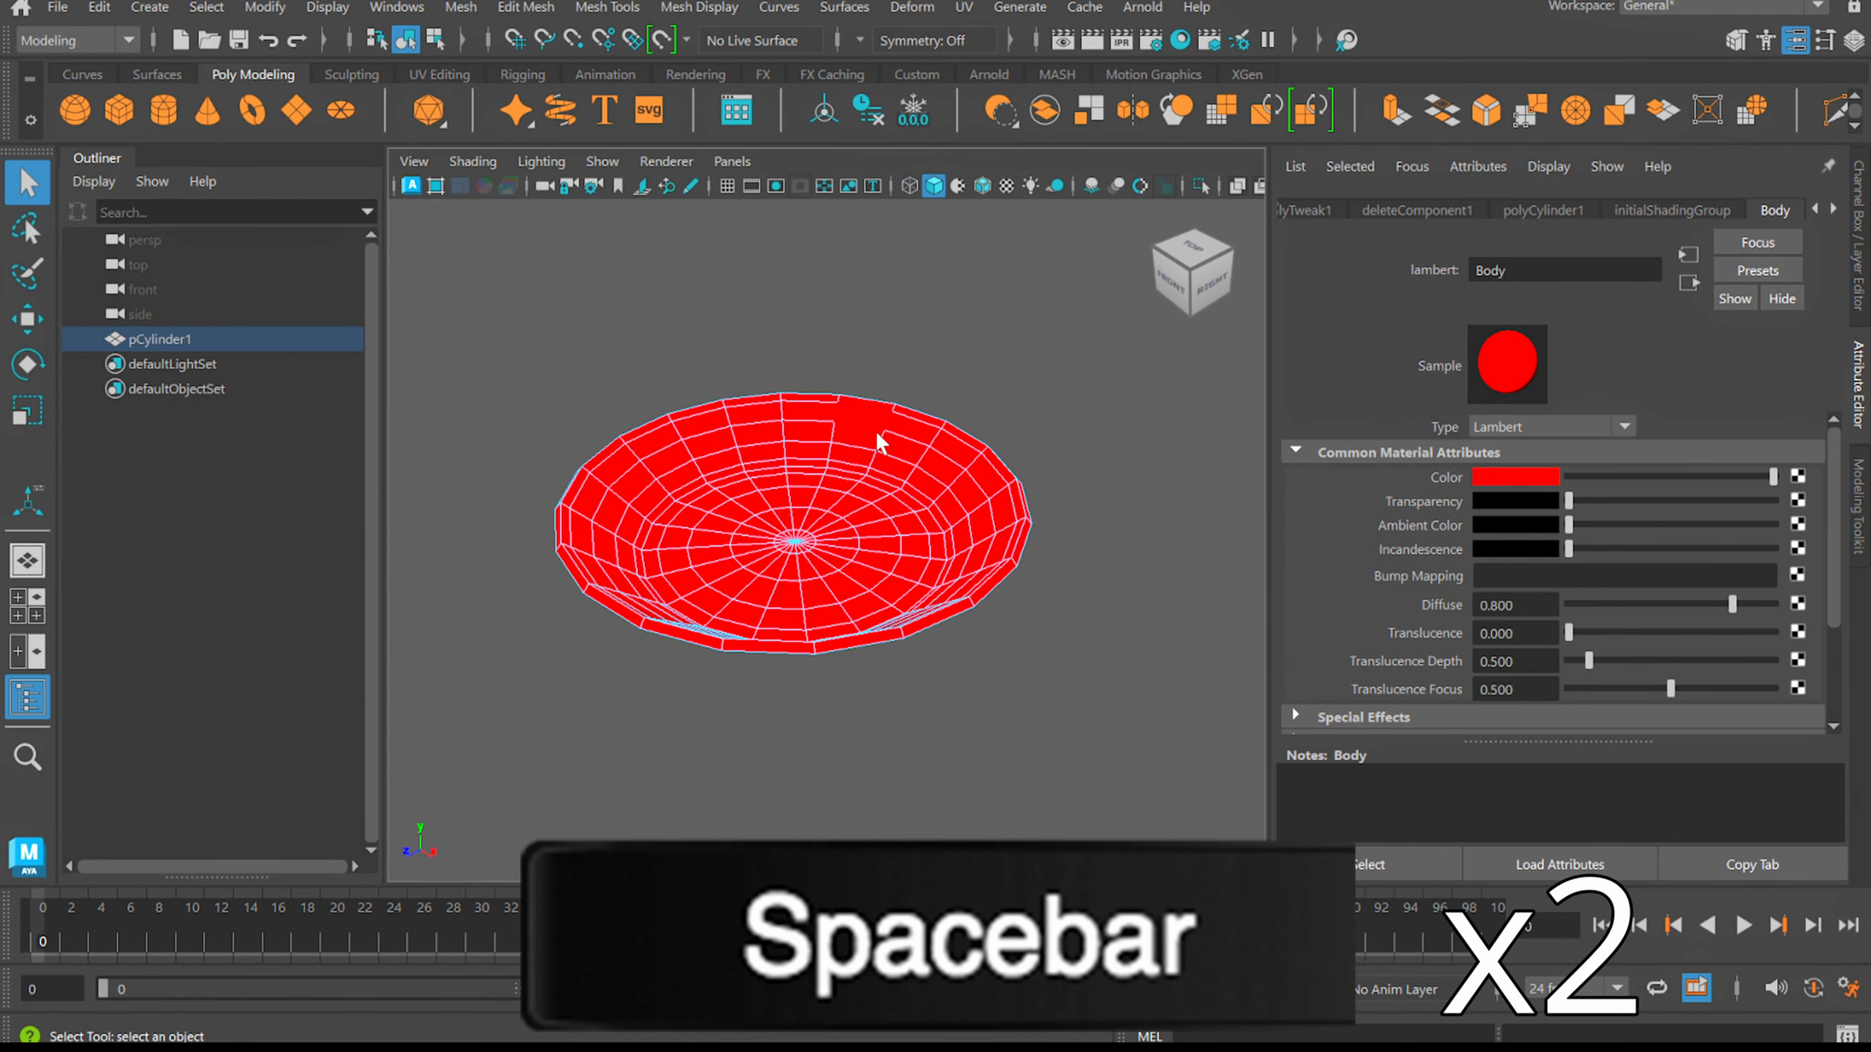
{"action": "scroll", "coordinate": [763, 548], "scroll_direction": "up", "scroll_amount": 3}
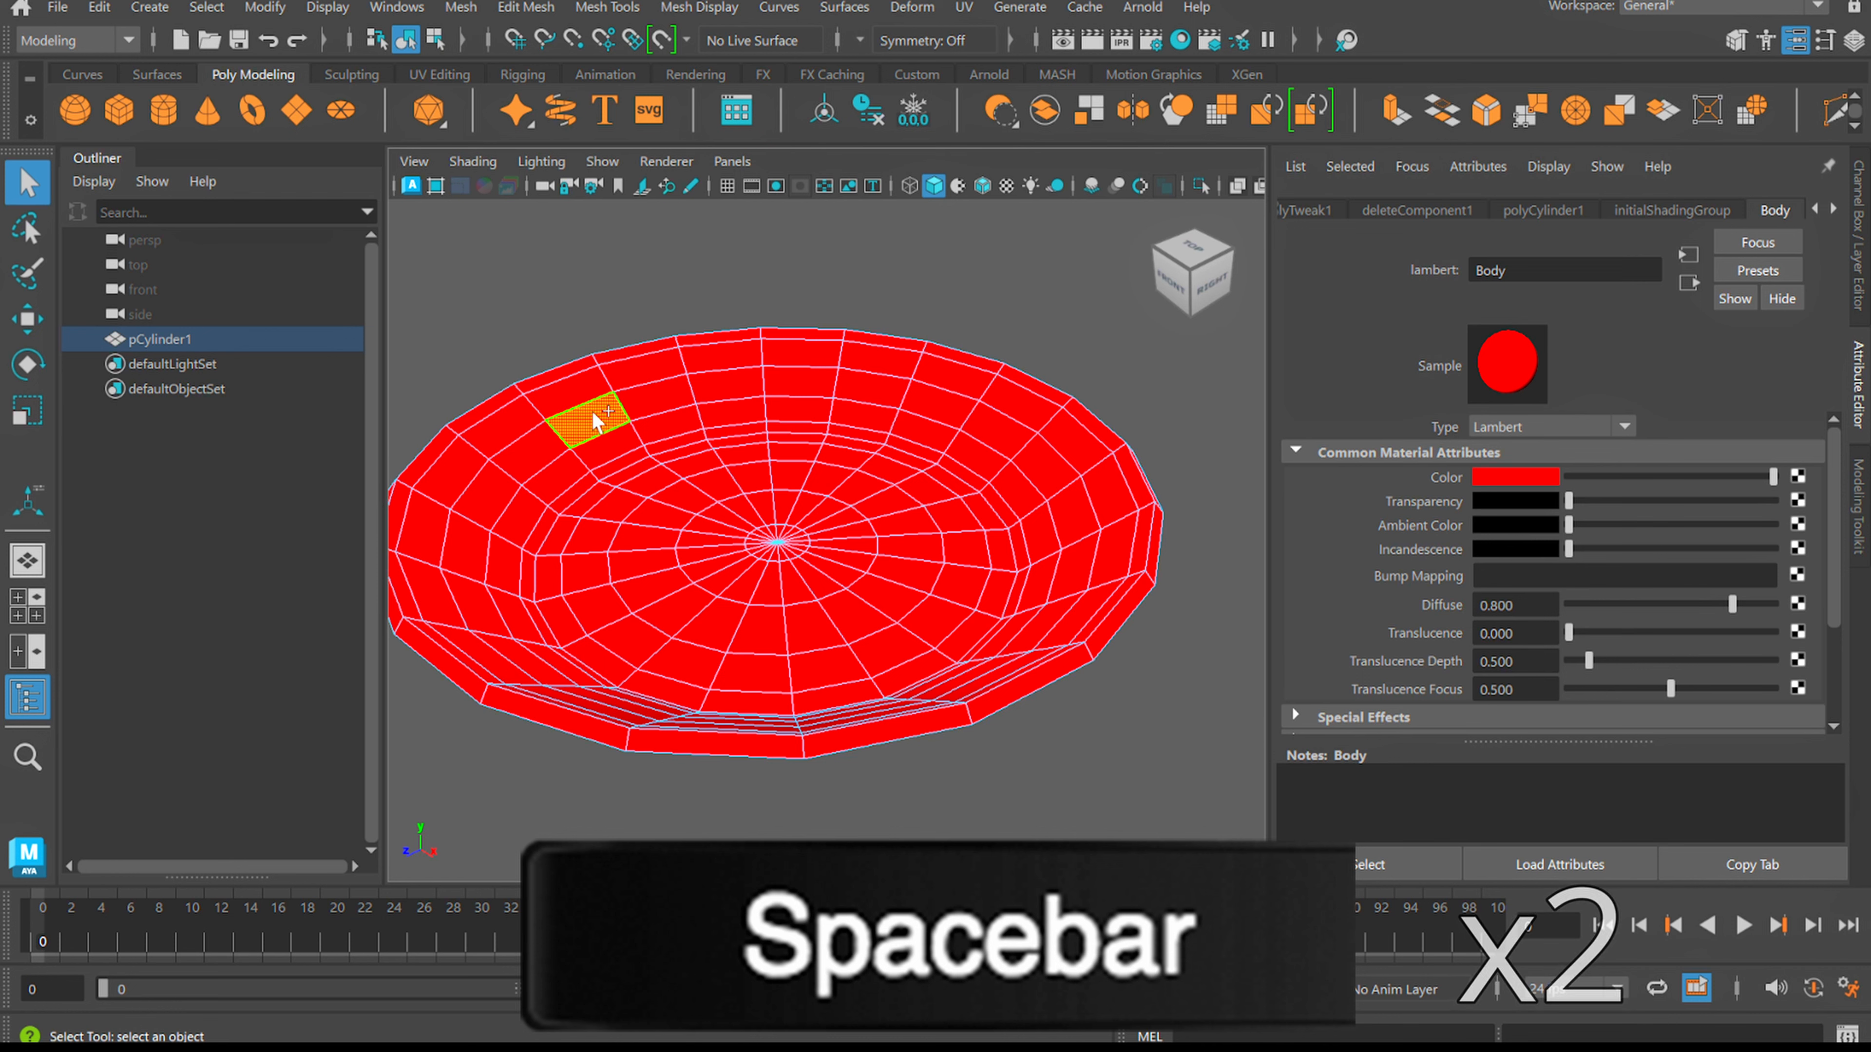
{"action": "double_click", "coordinate": [656, 404]}
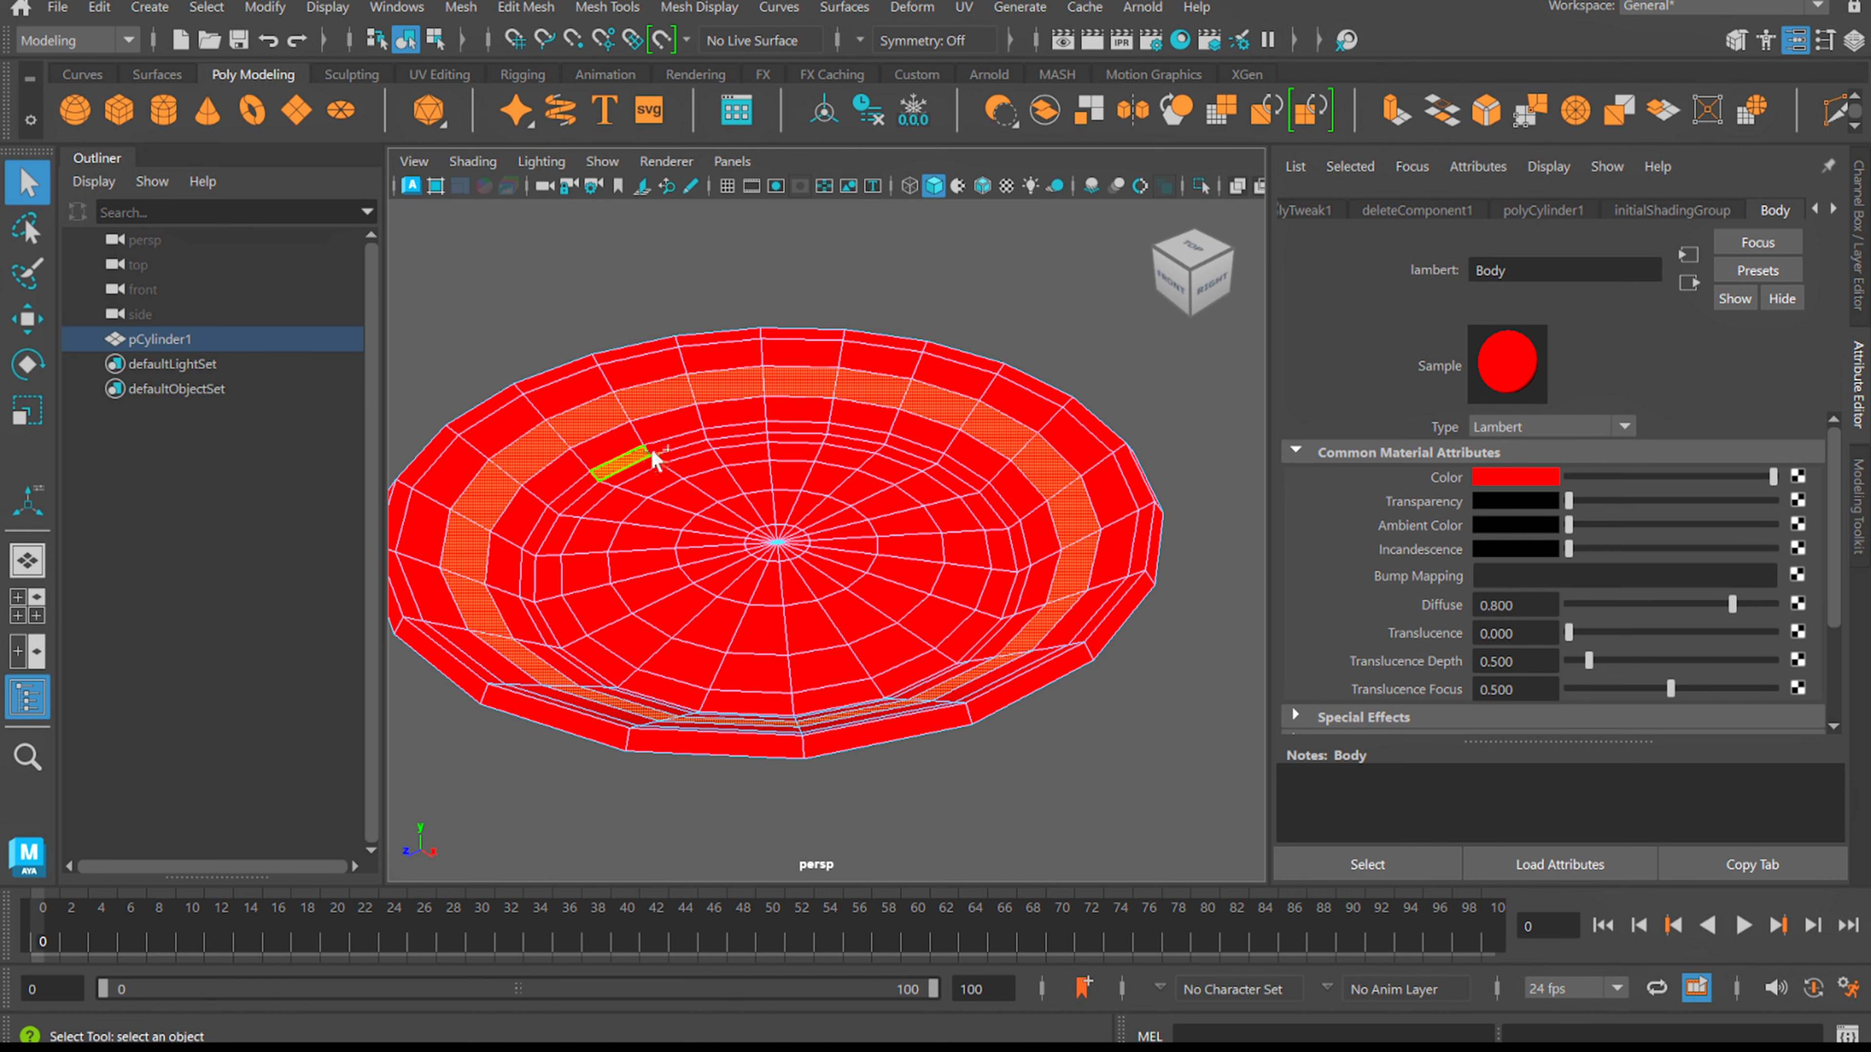
{"action": "double_click", "coordinate": [670, 455], "text": "shift"}
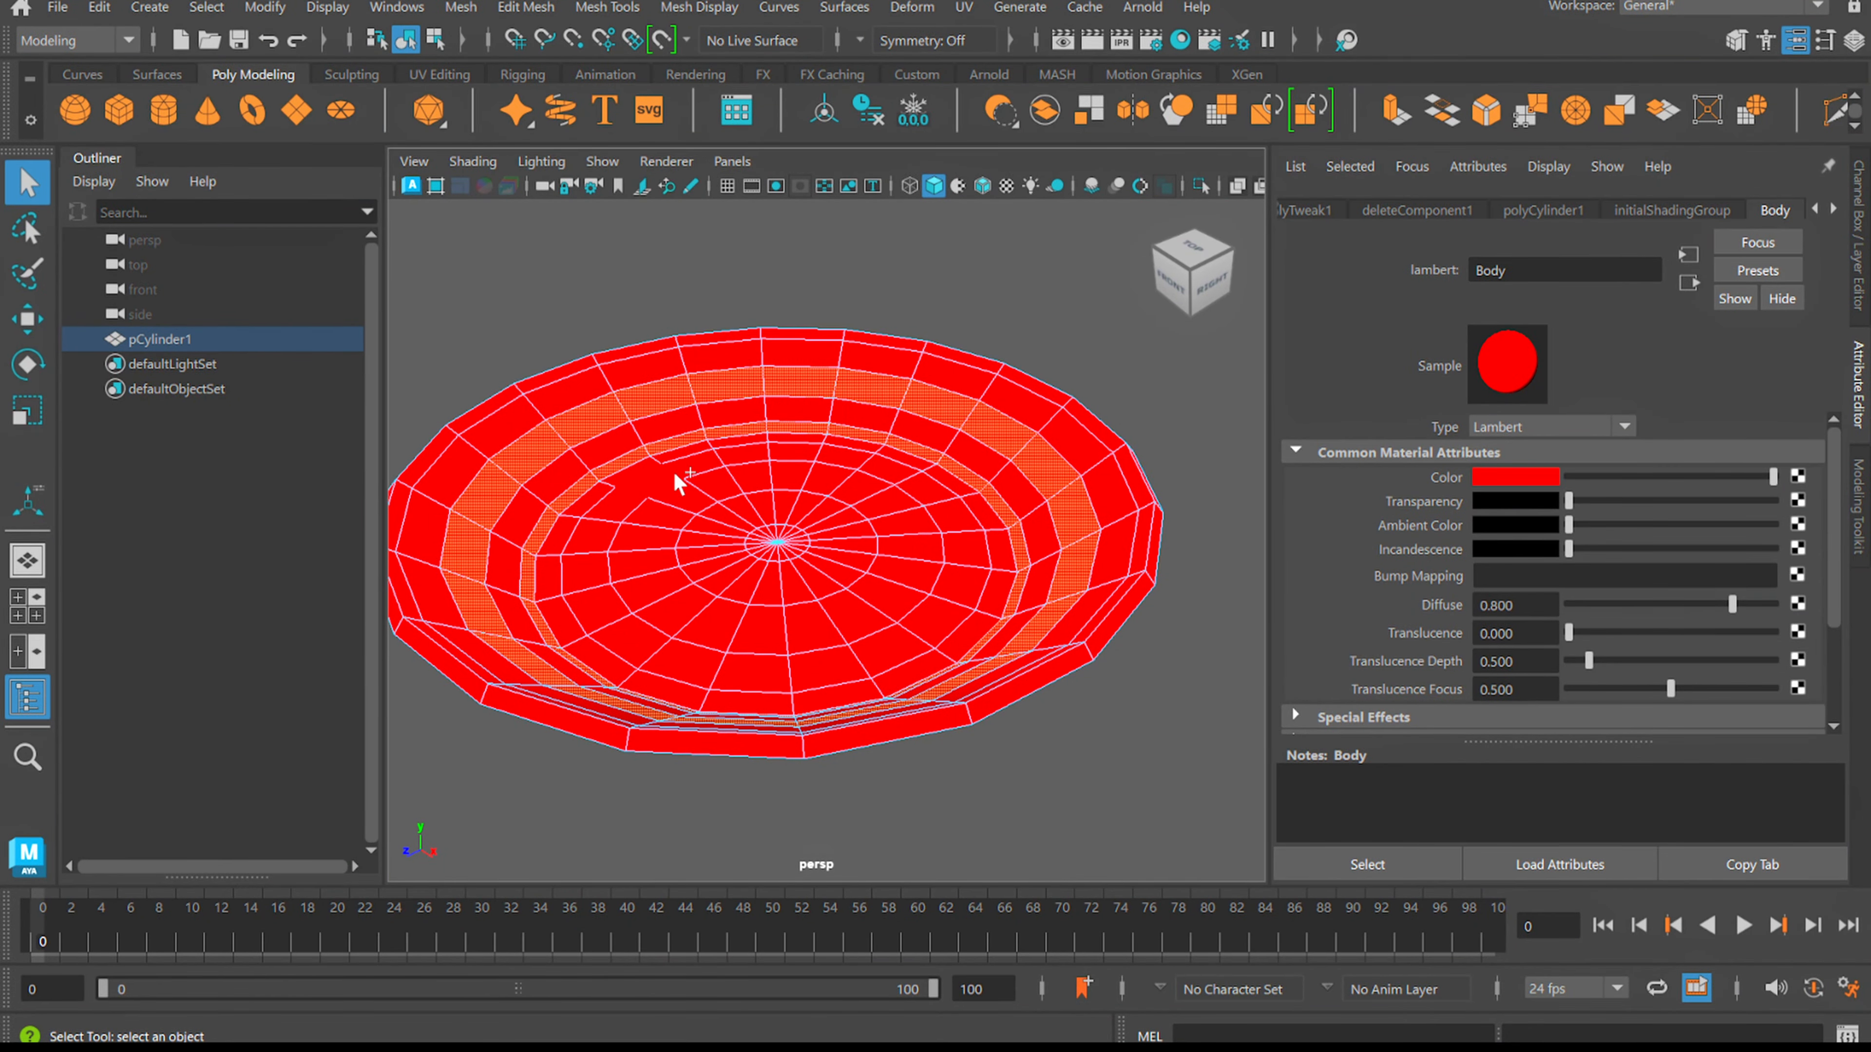
Assign a new Lambert material to the selected face loops, rename it DNB and set its color to blue
{"action": "right_click", "coordinate": [743, 341]}
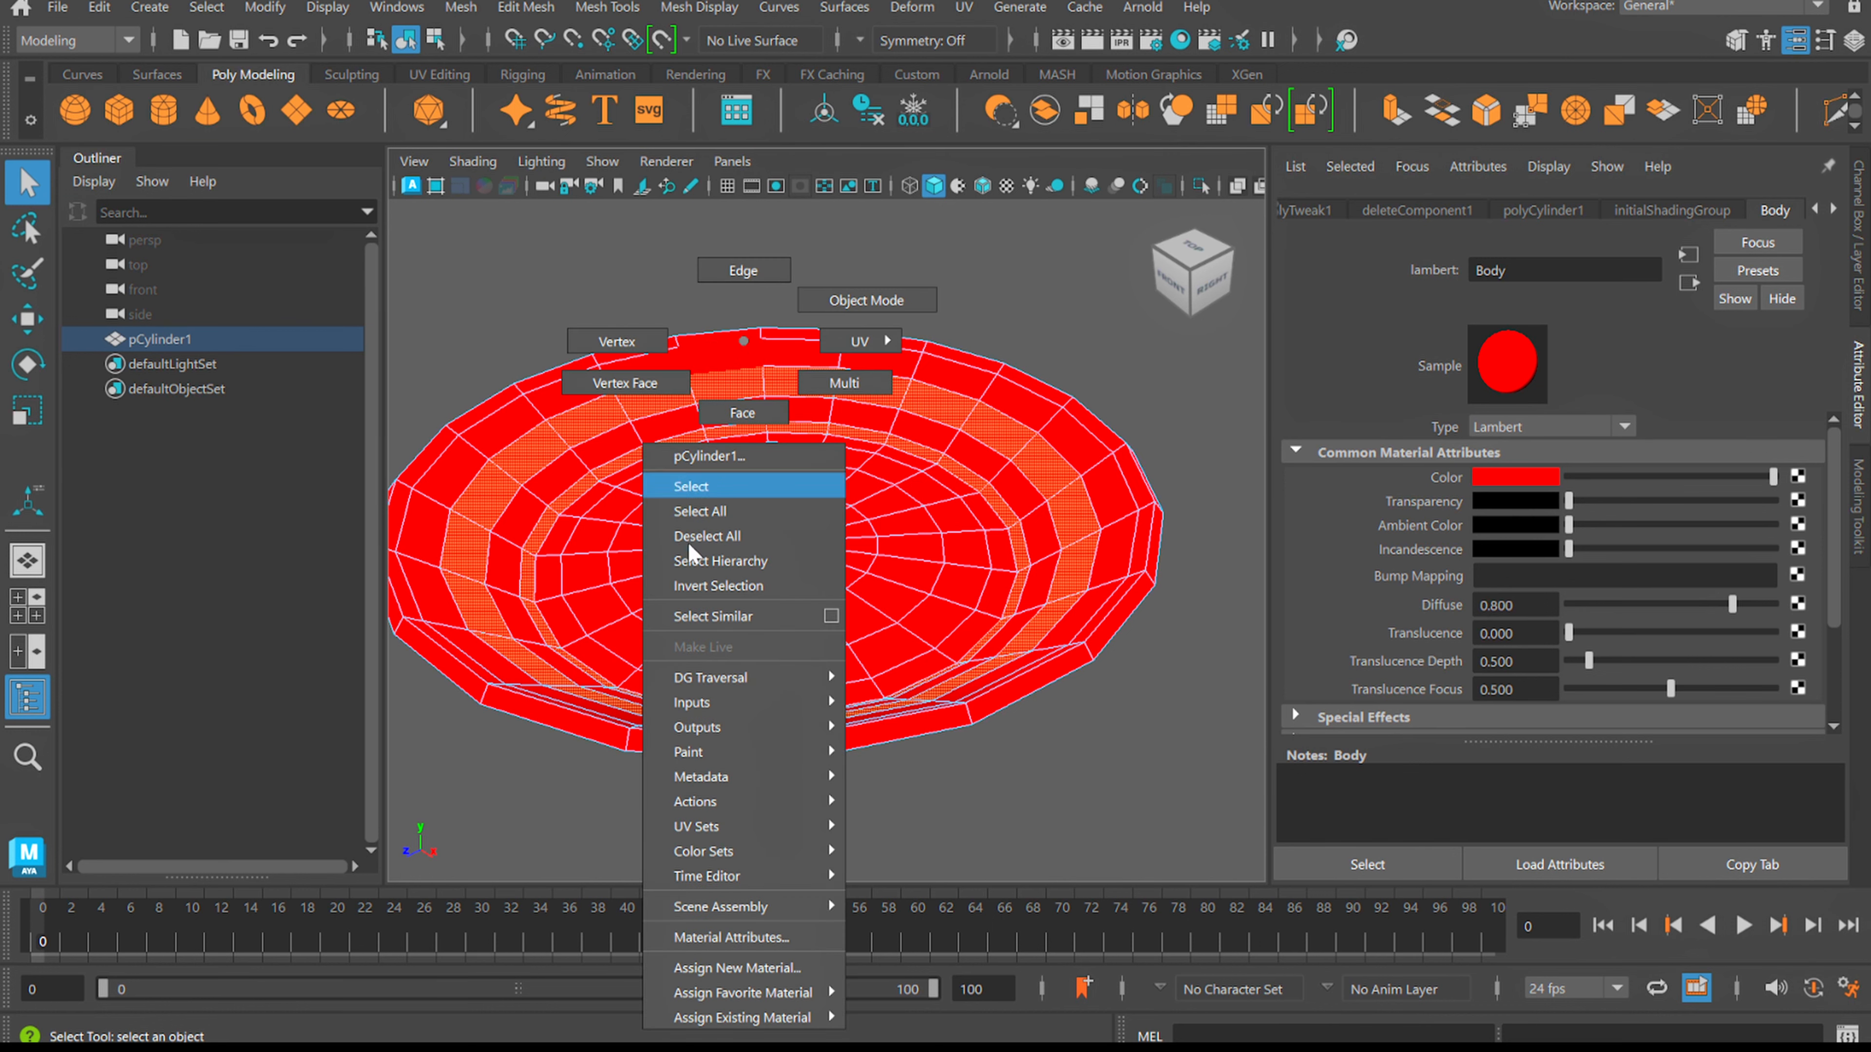
{"action": "left_click", "coordinate": [811, 967]}
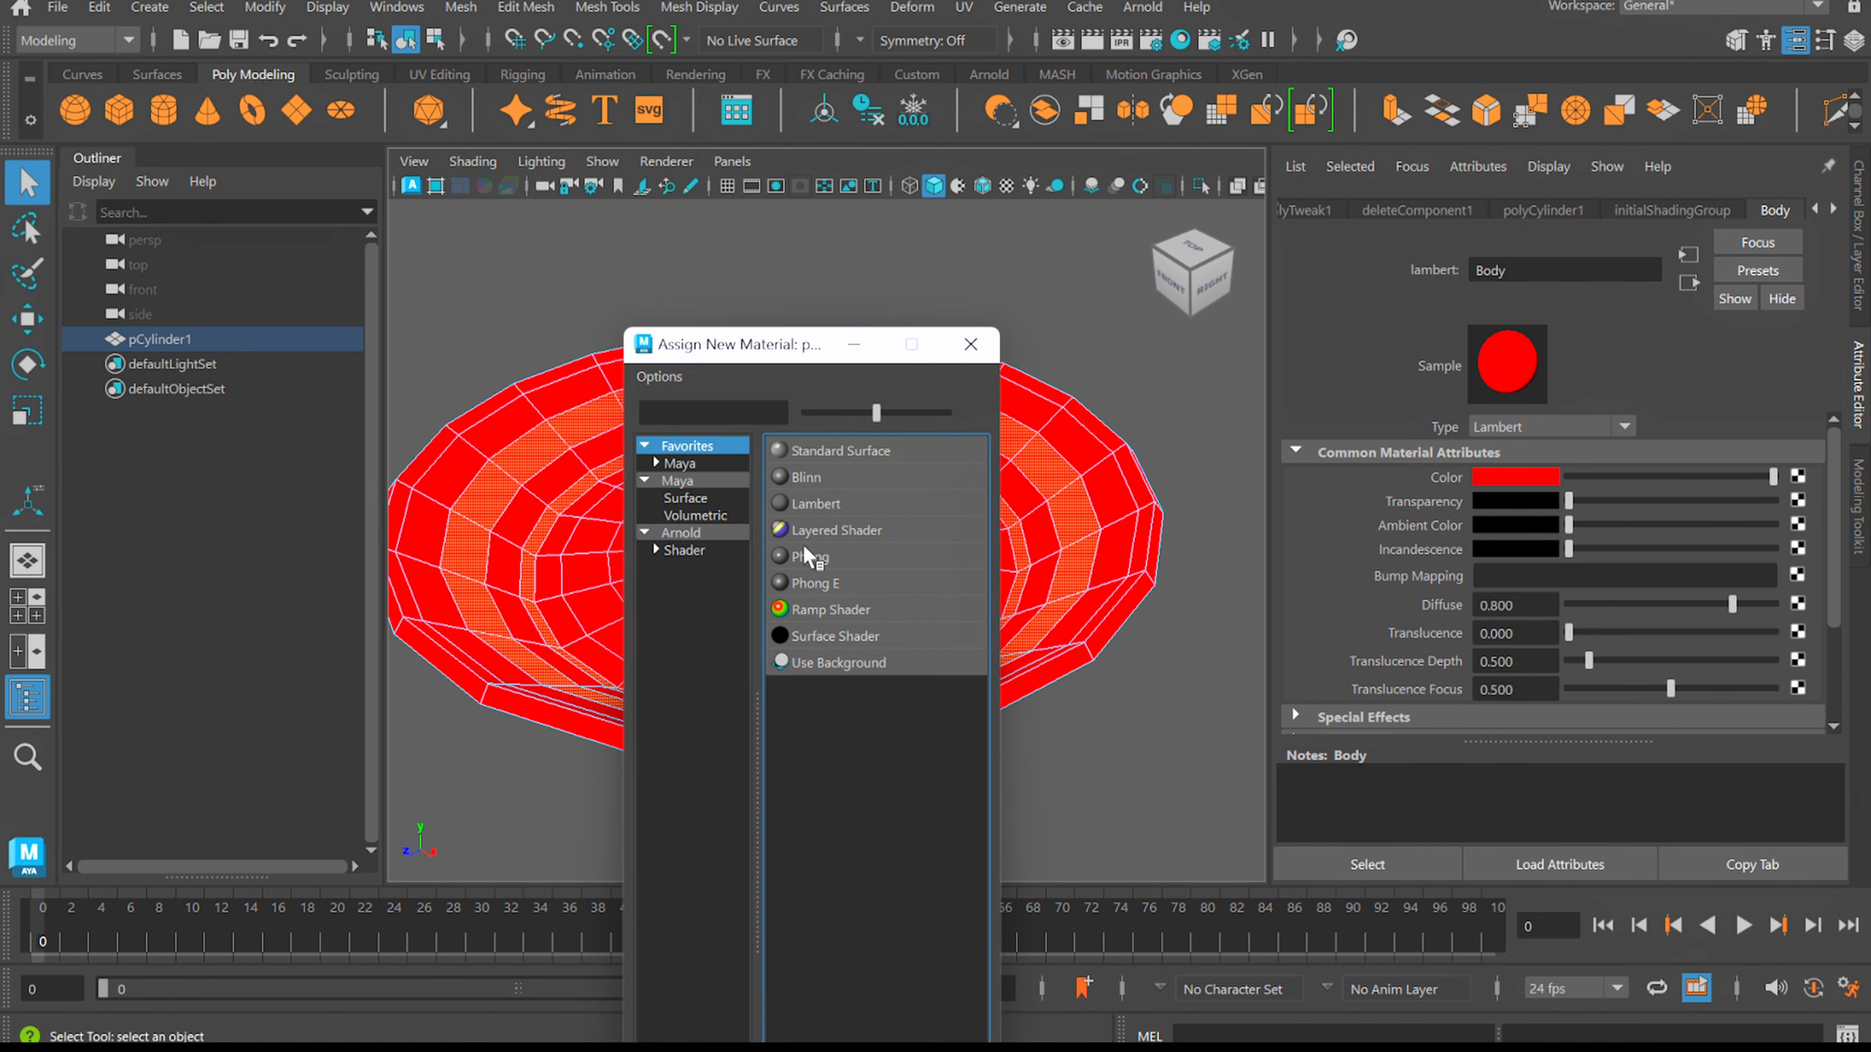
{"action": "left_click", "coordinate": [813, 504]}
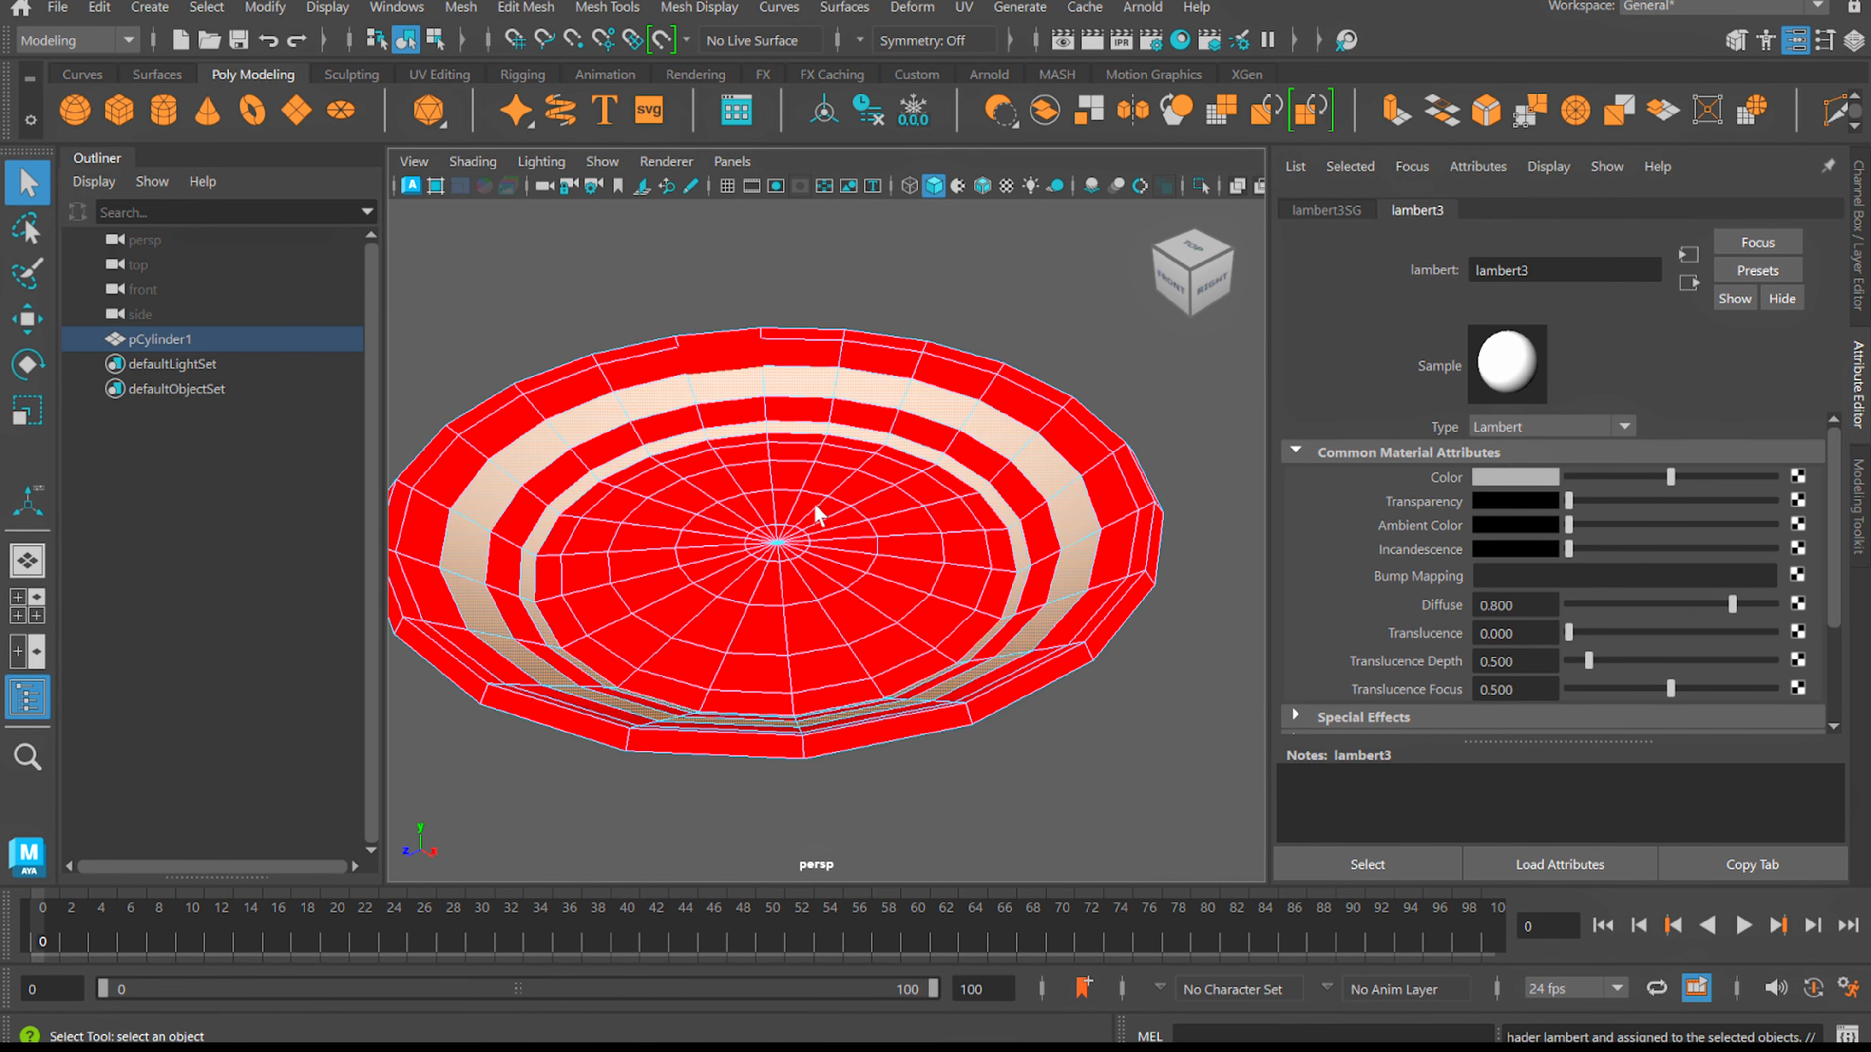
{"action": "double_click", "coordinate": [1510, 271]}
{"action": "key", "text": "BackSpace"}
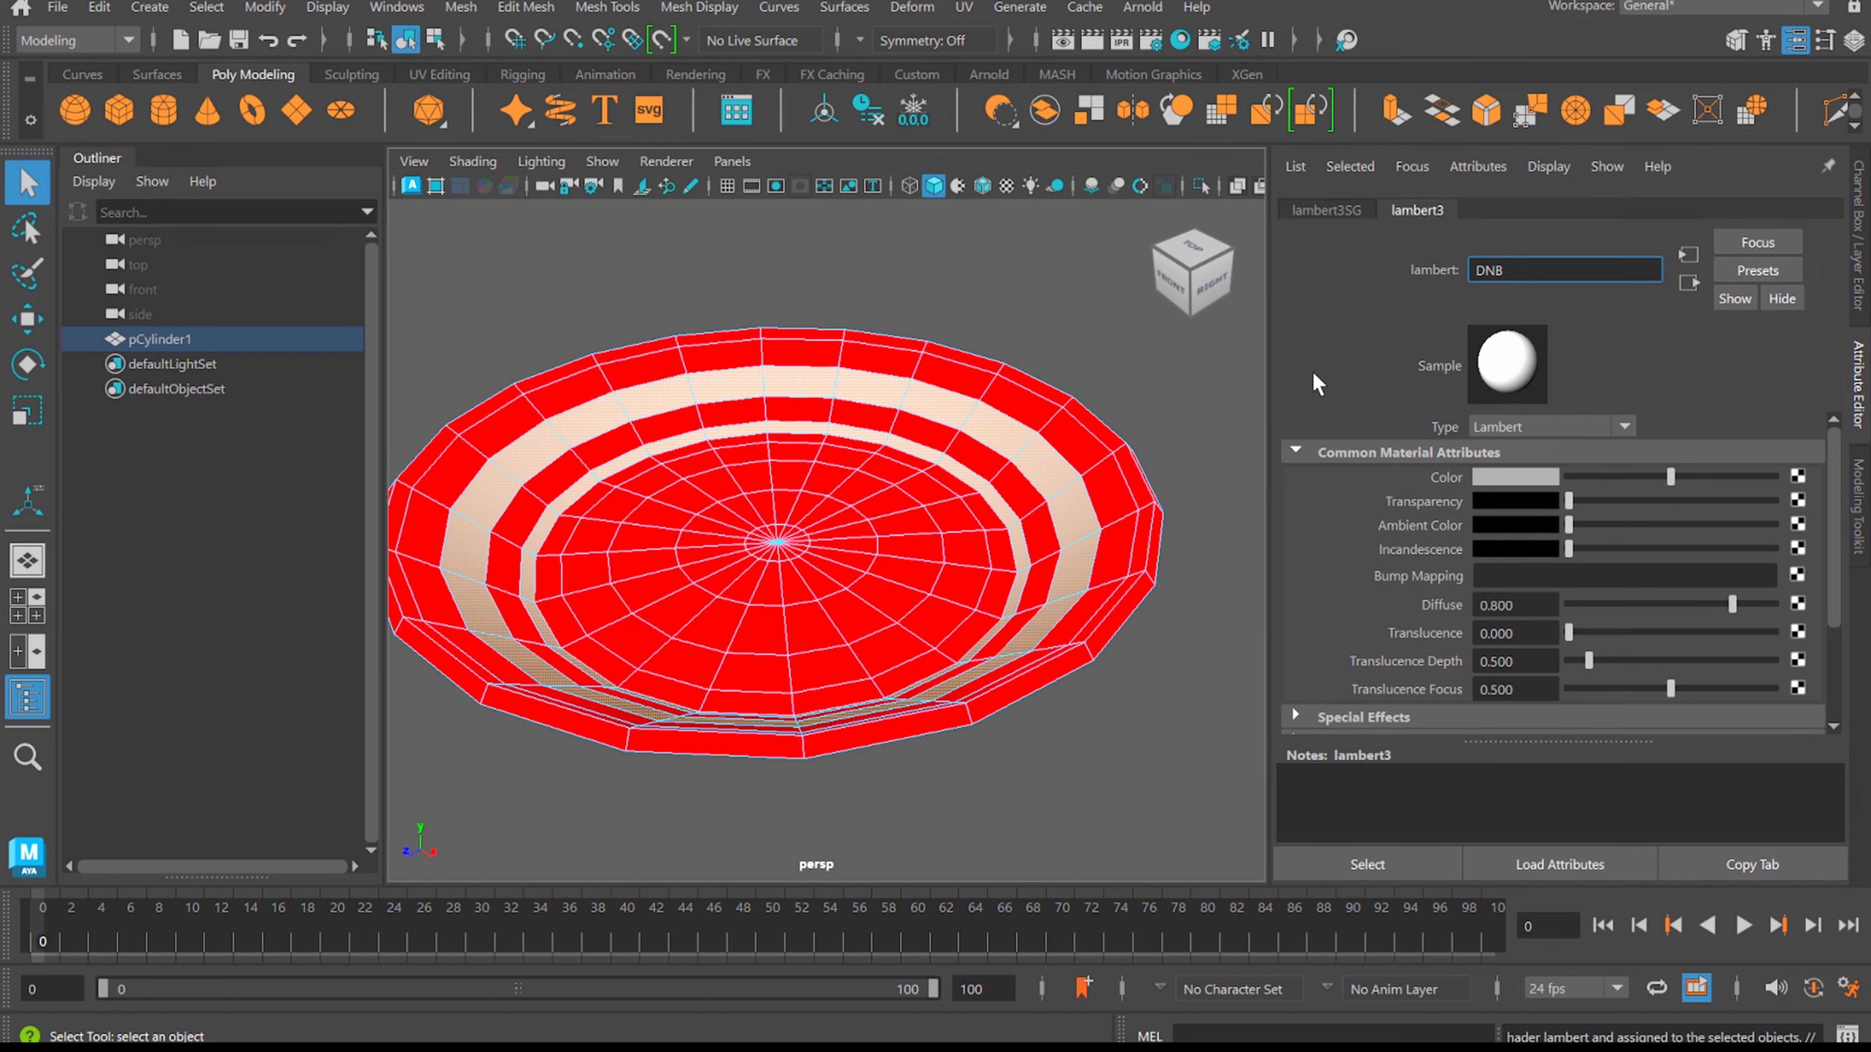
{"action": "left_click", "coordinate": [1506, 477]}
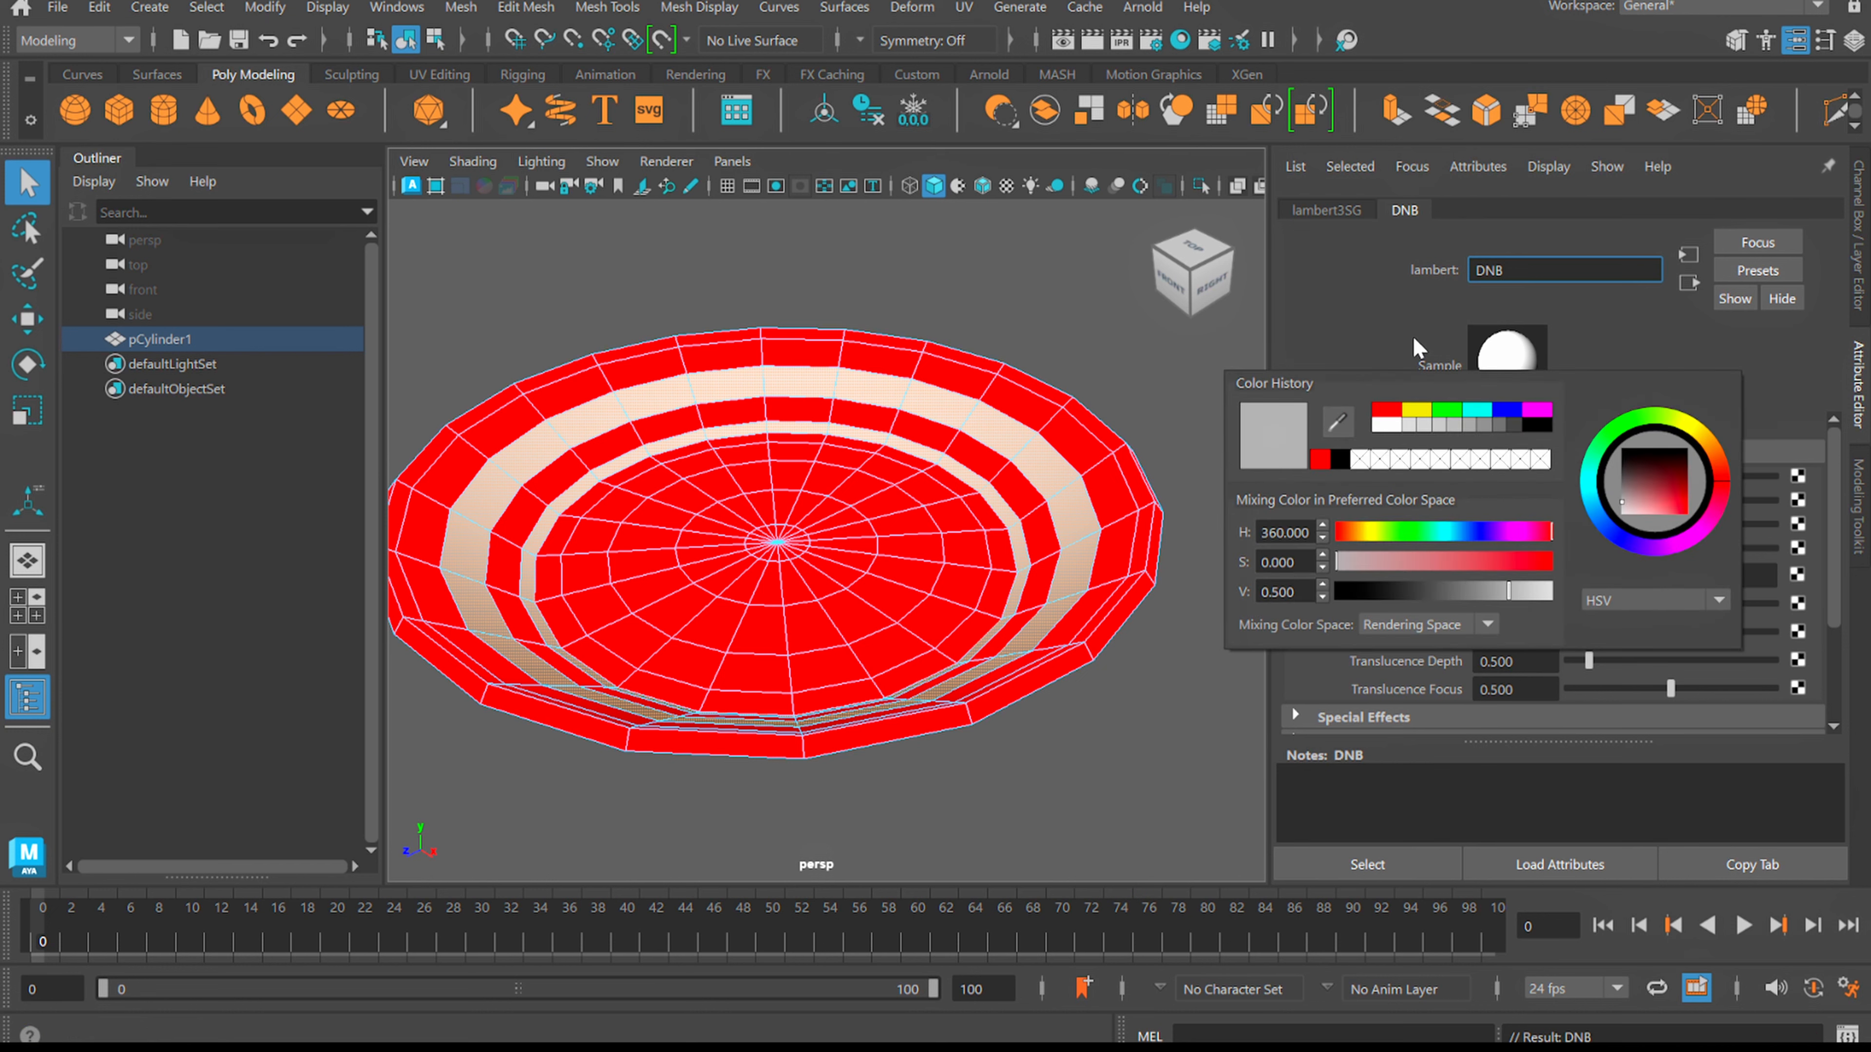
{"action": "left_click", "coordinate": [1514, 414]}
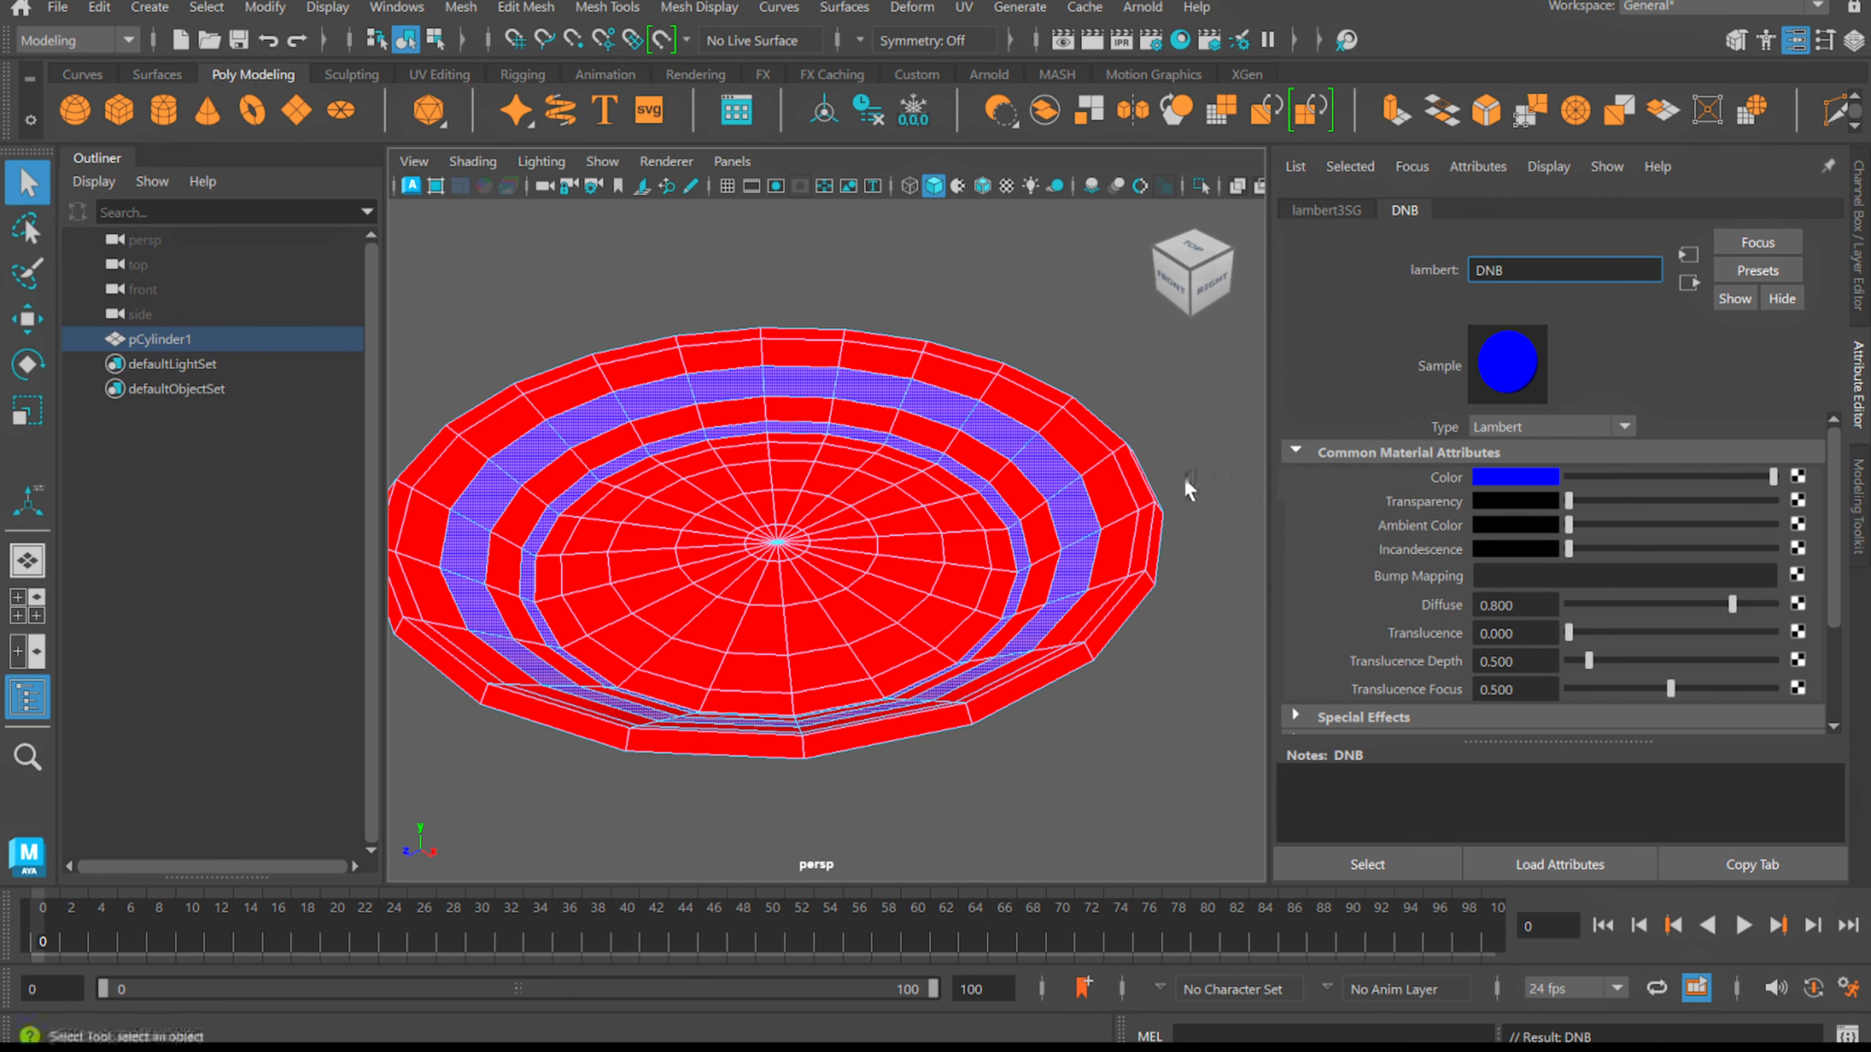
Clear the face selection, turn on the plate's smooth mesh preview and inspect the colored bands from the side
{"action": "left_click", "coordinate": [1197, 446]}
{"action": "key", "text": "3"}
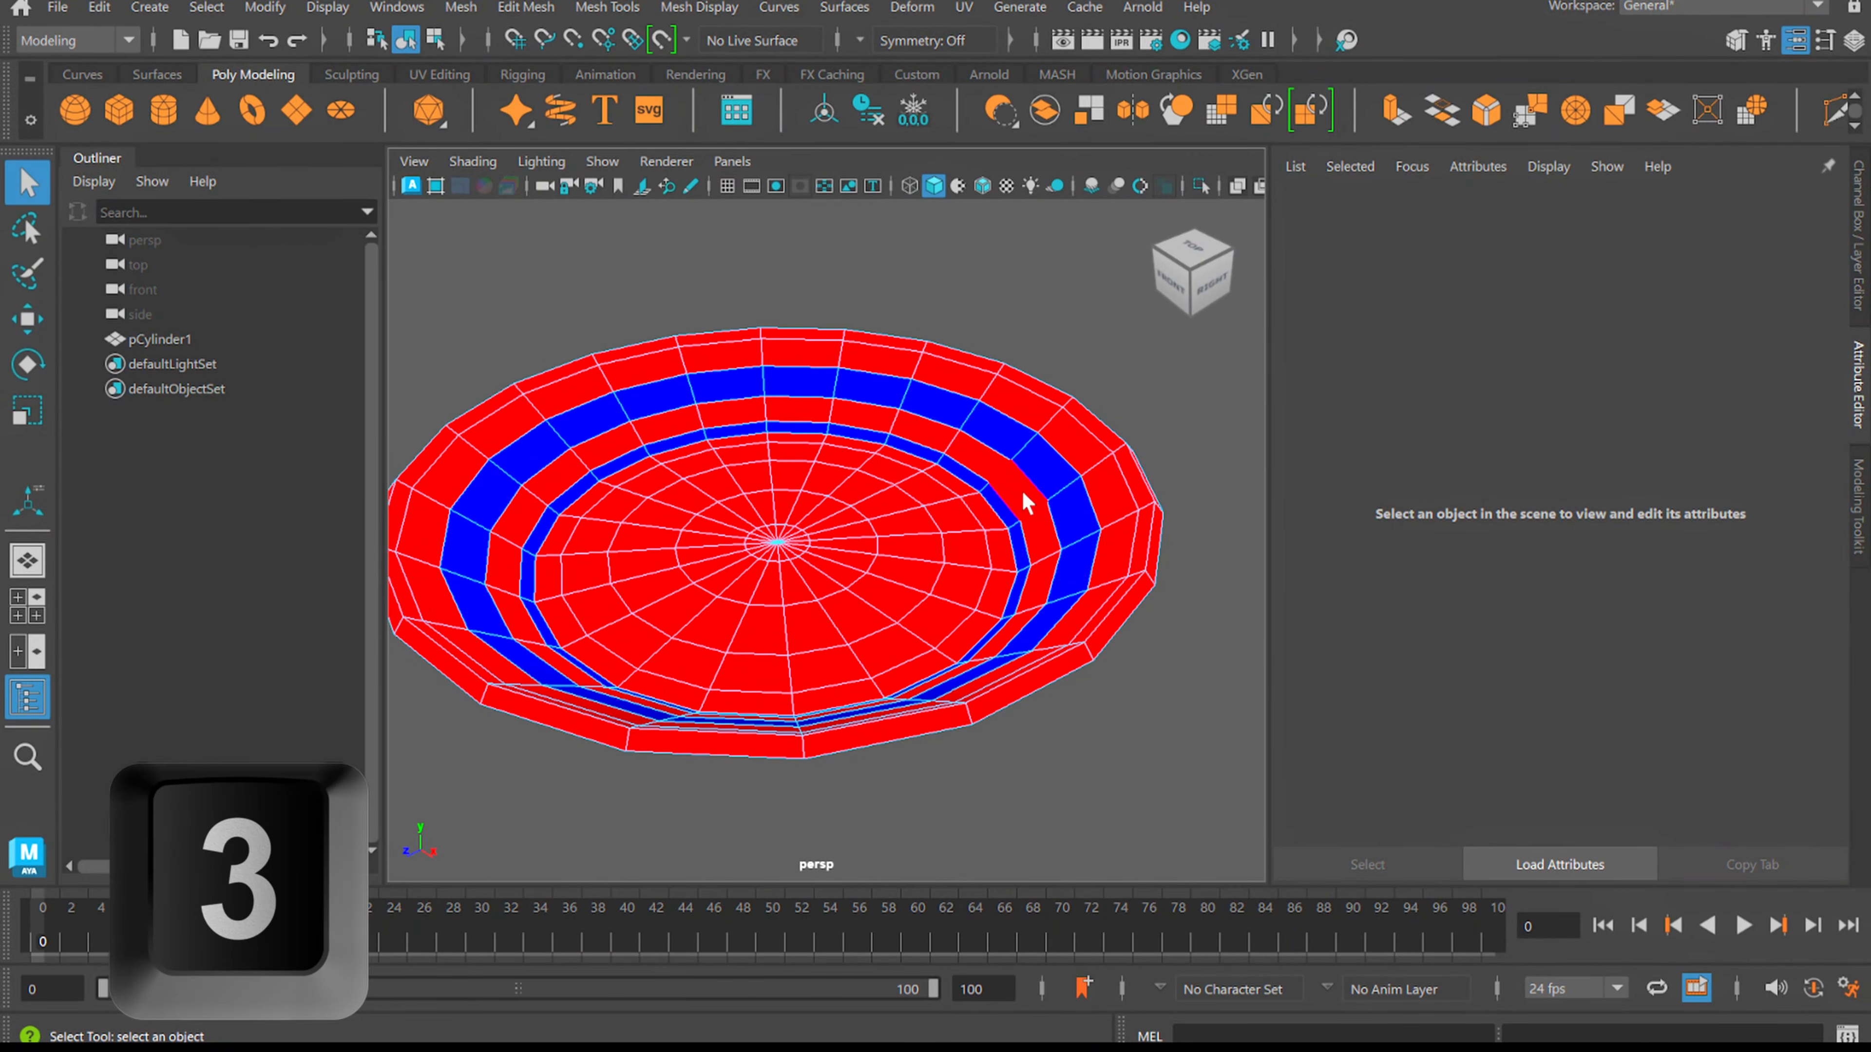
{"action": "left_click_drag", "start_coordinate": [991, 509], "coordinate": [940, 472], "text": "alt"}
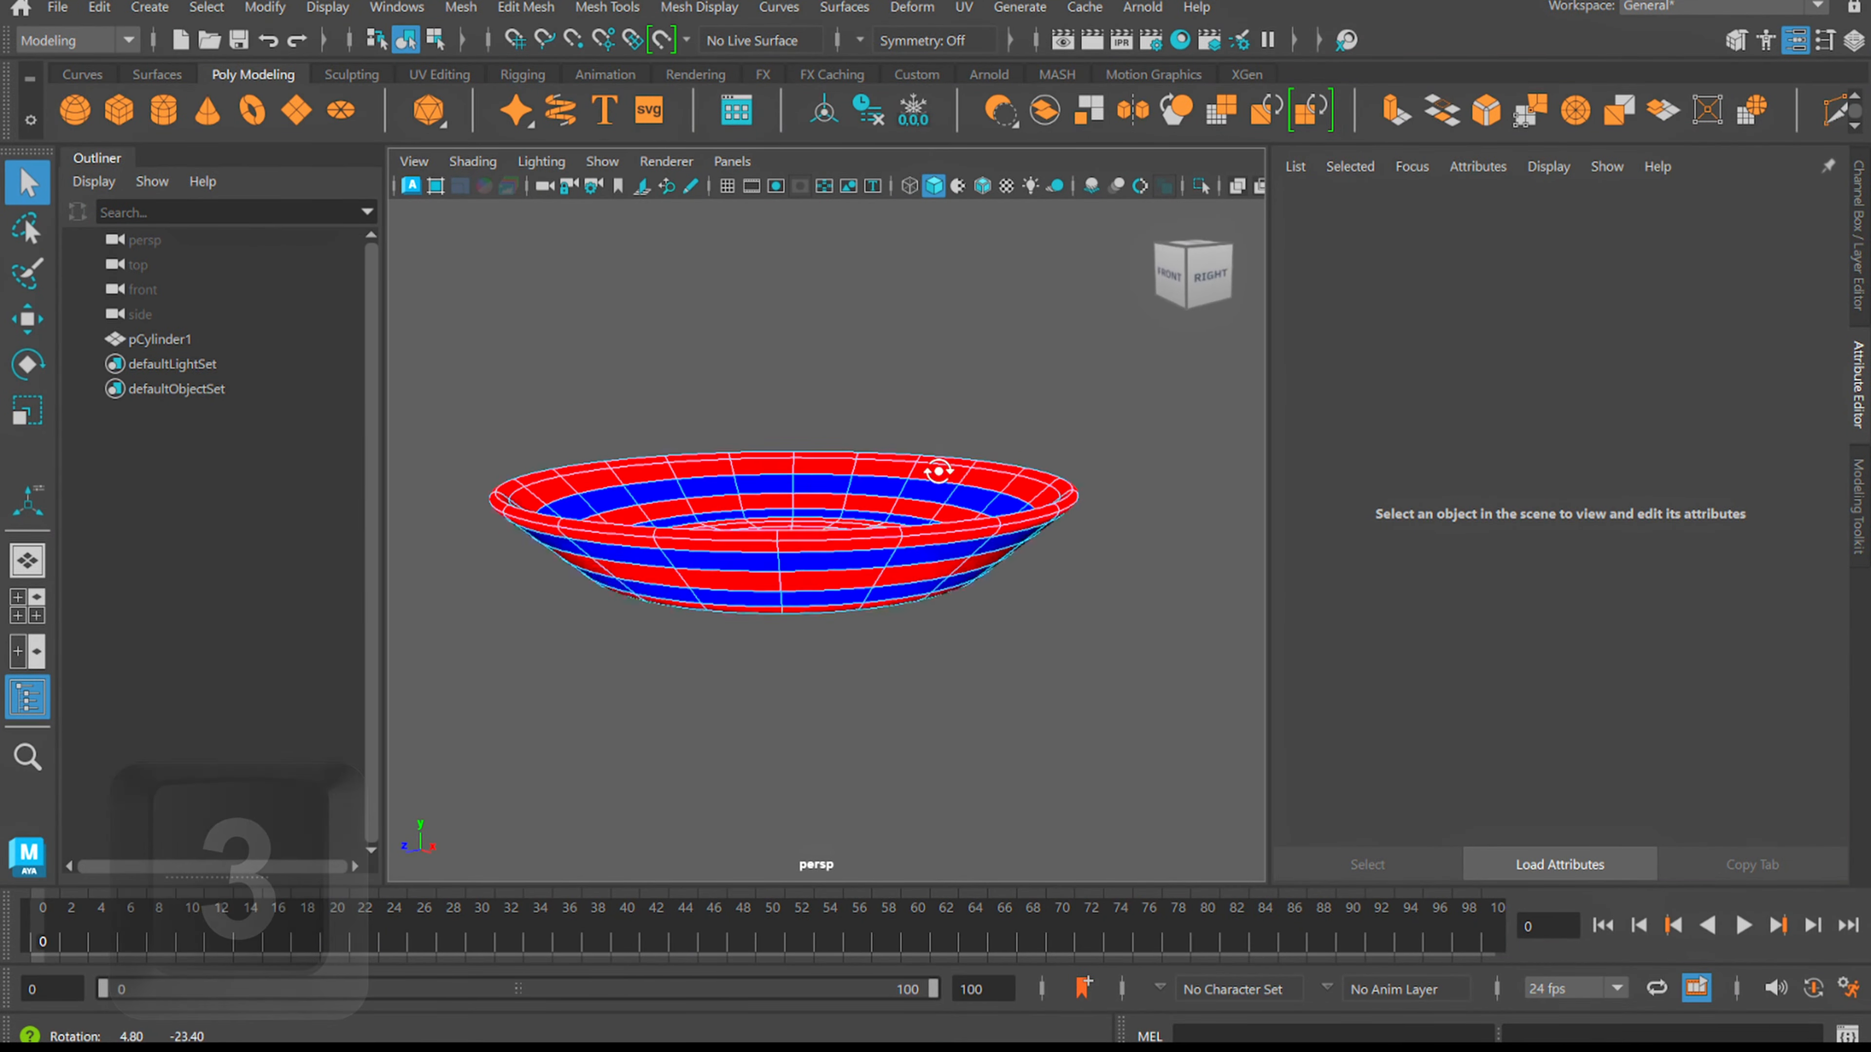